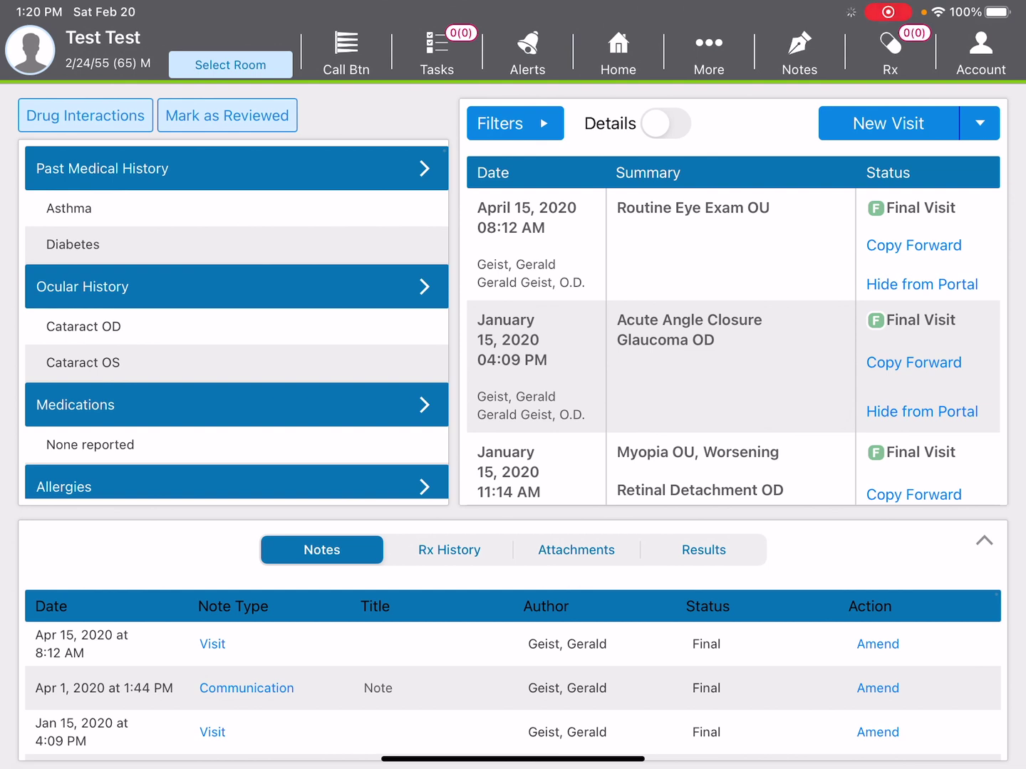
scroll(236, 321, down, 2)
scroll(236, 321, up, 2)
scroll(237, 320, down, 2)
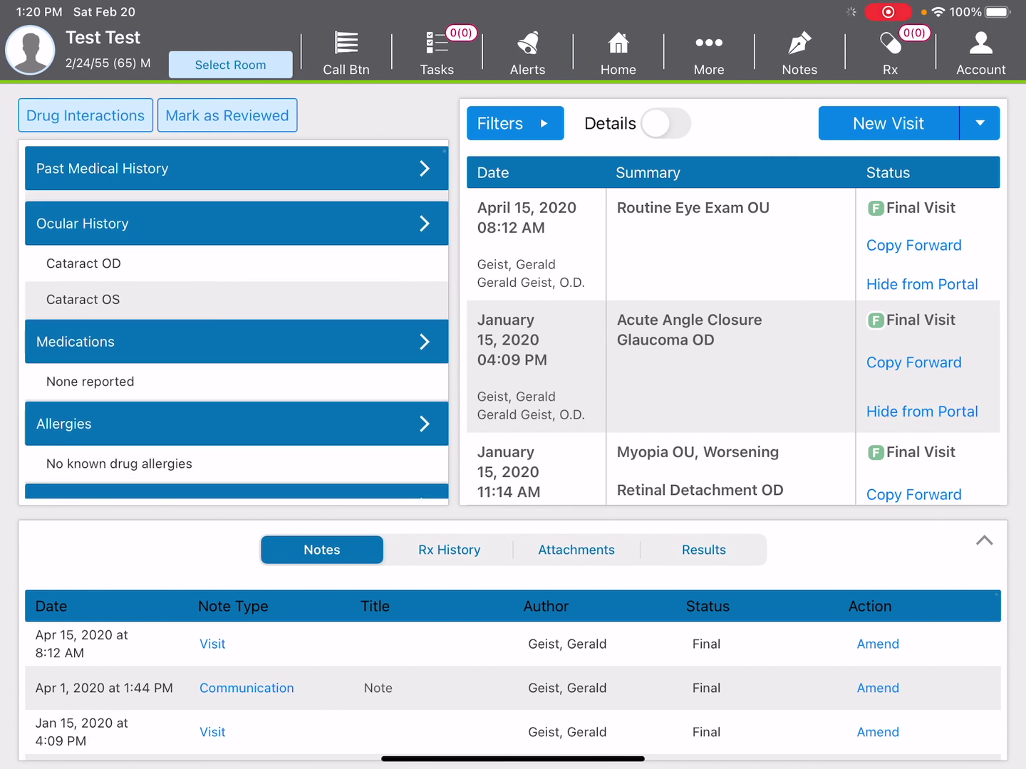
Step: Unmark no-medications in the medication history and start an import from the pharmacy
click(237, 342)
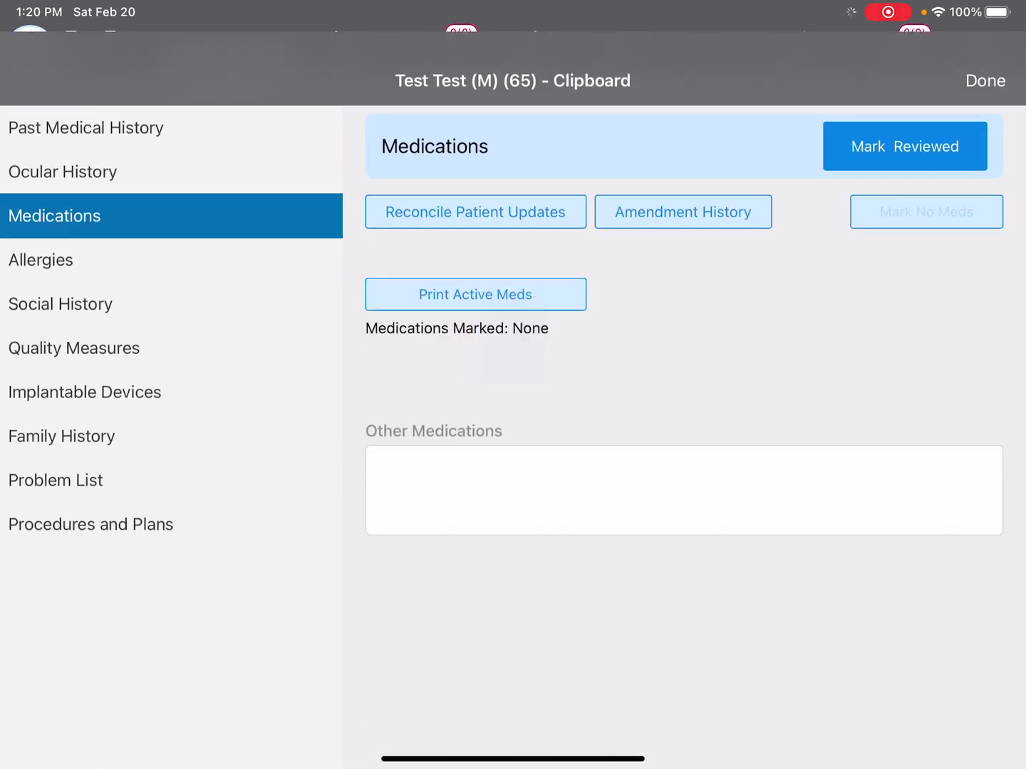
click(926, 180)
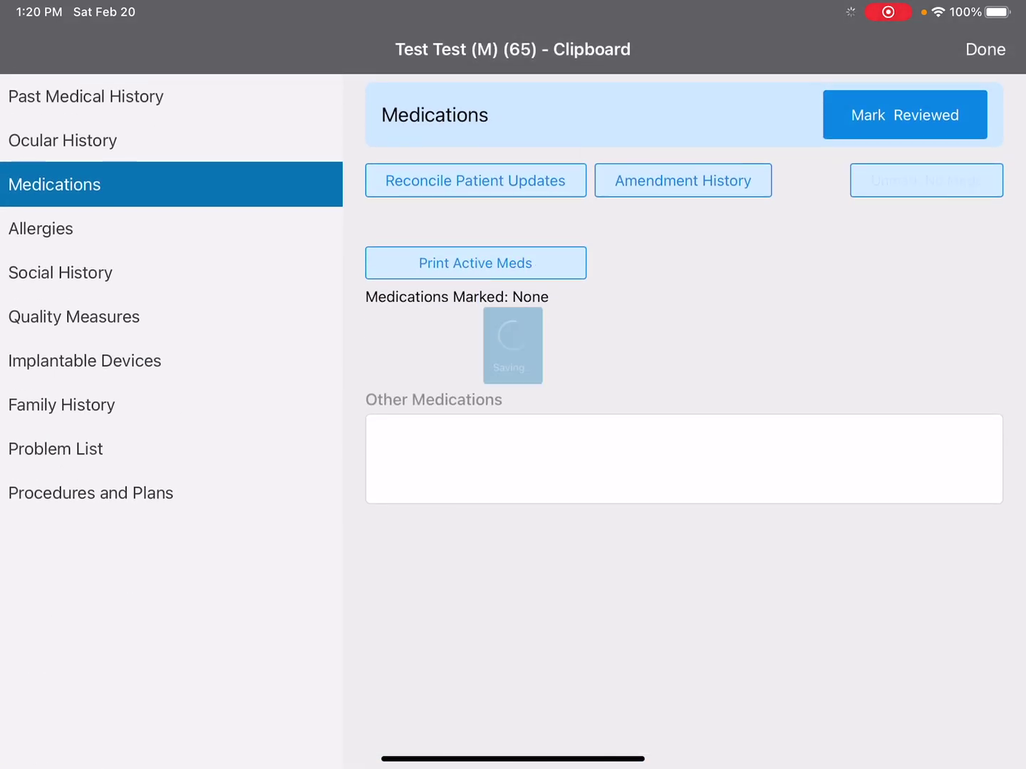
click(603, 223)
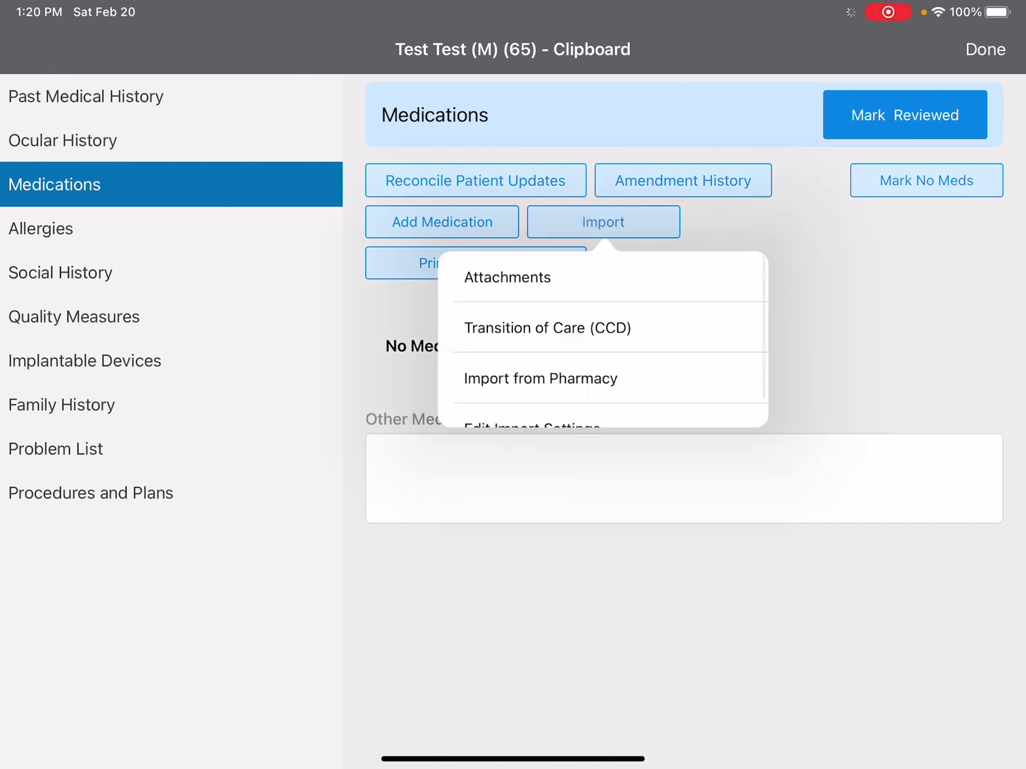
click(541, 378)
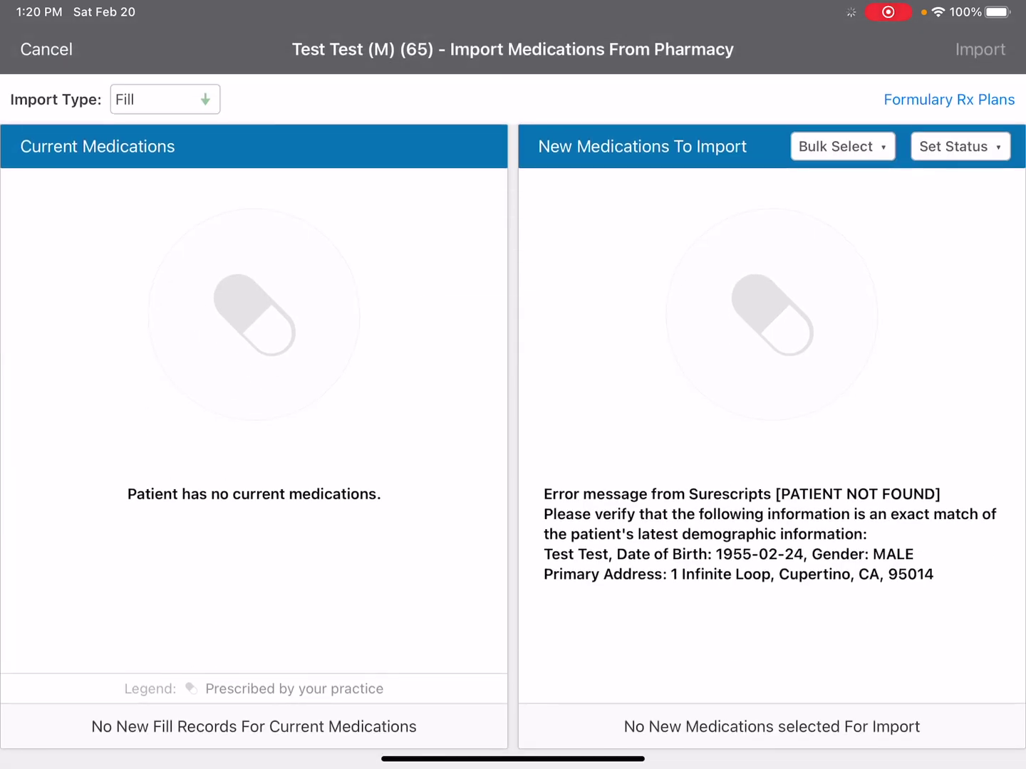
Step: Review the import types and switch the Import Type to Claims
click(164, 98)
click(46, 151)
click(164, 98)
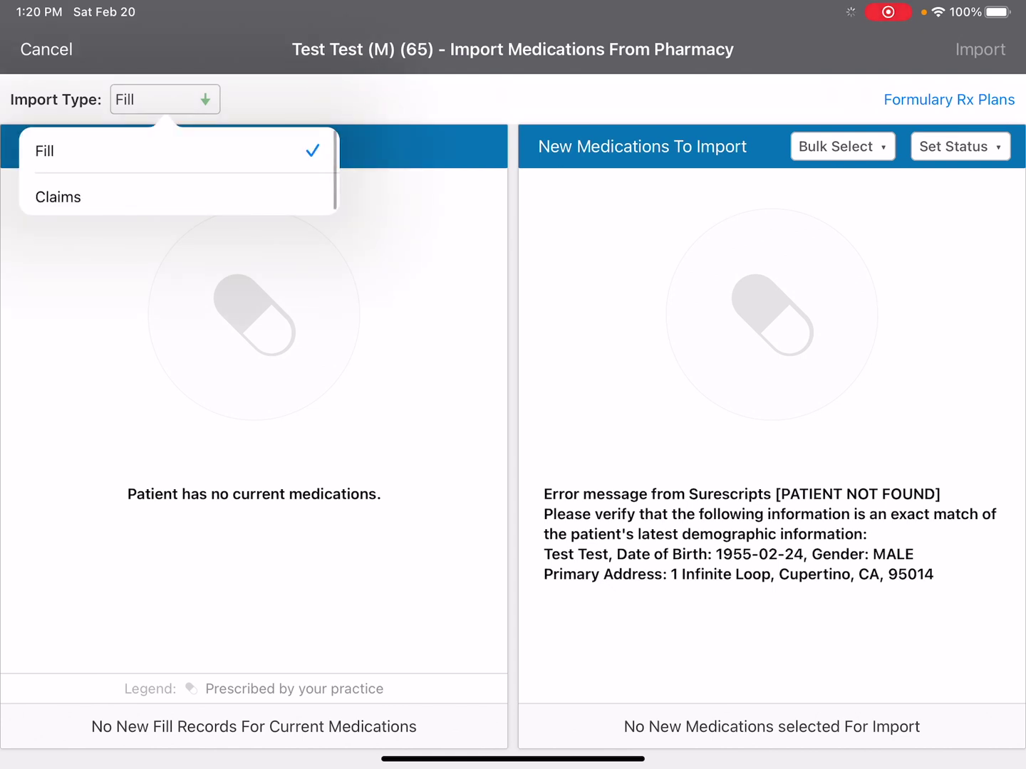
click(58, 197)
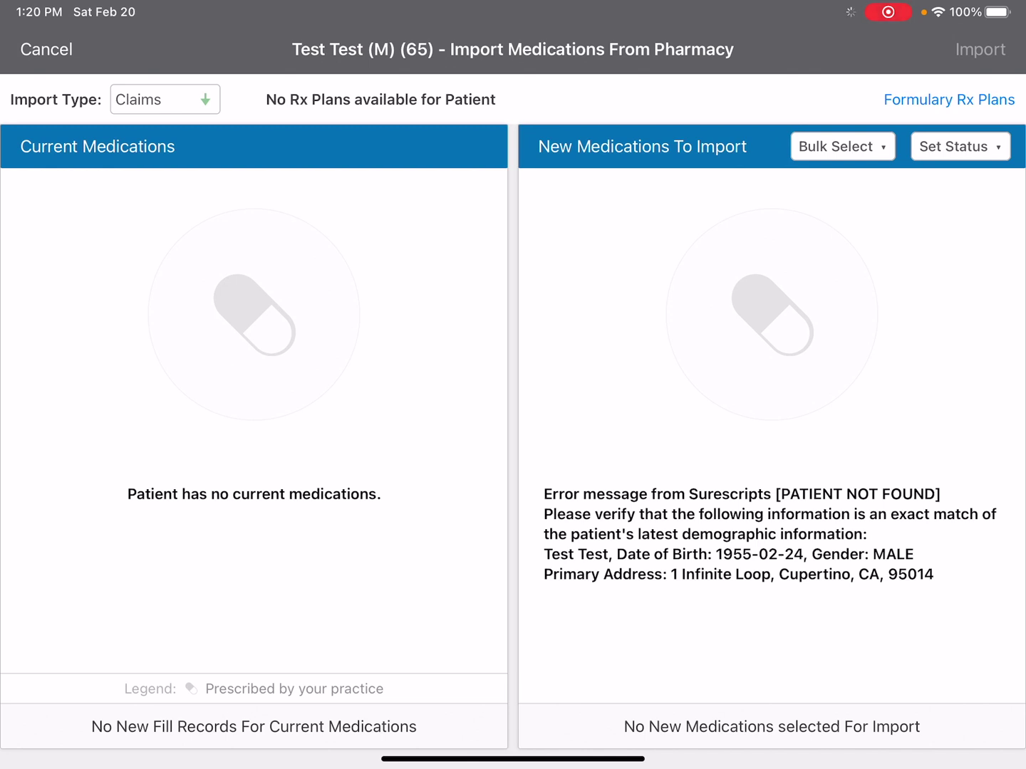
Step: Request formulary Rx plans, dismiss the patient-not-found alert, cancel the import and re-mark no meds
click(949, 99)
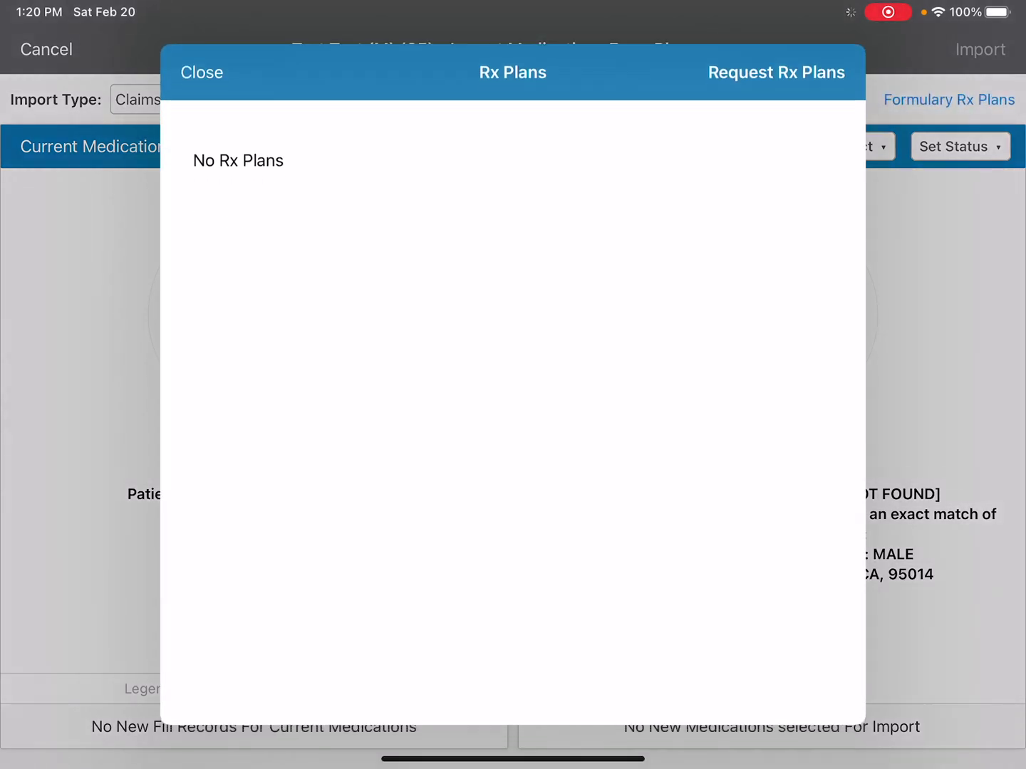
click(776, 72)
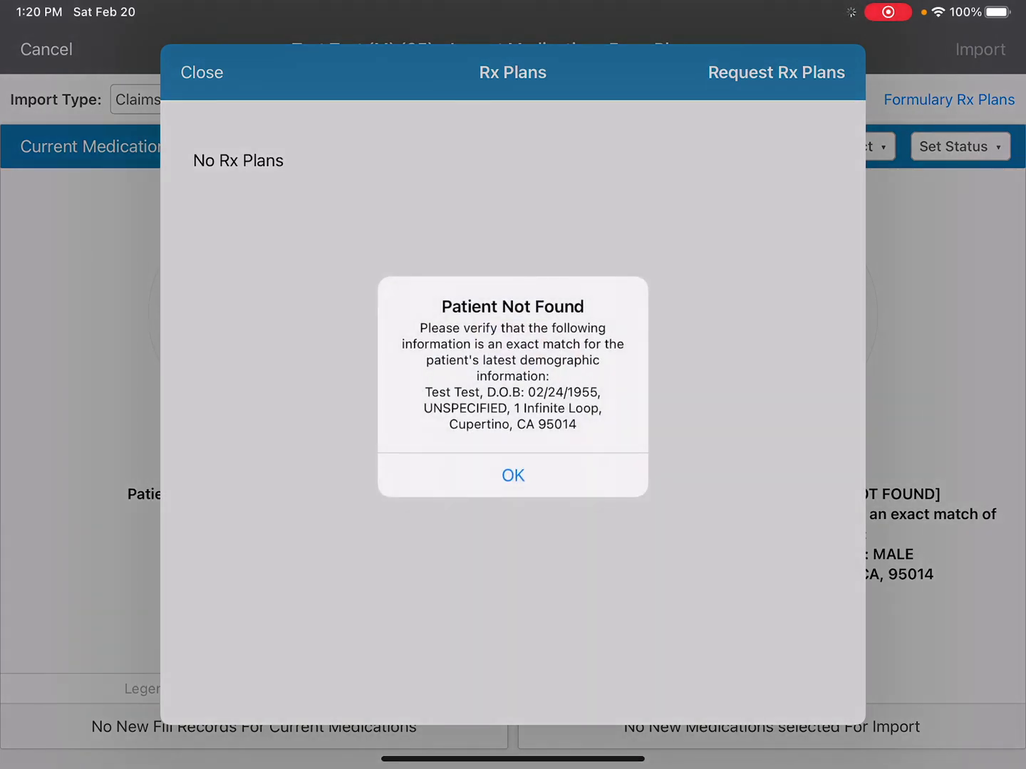
click(513, 475)
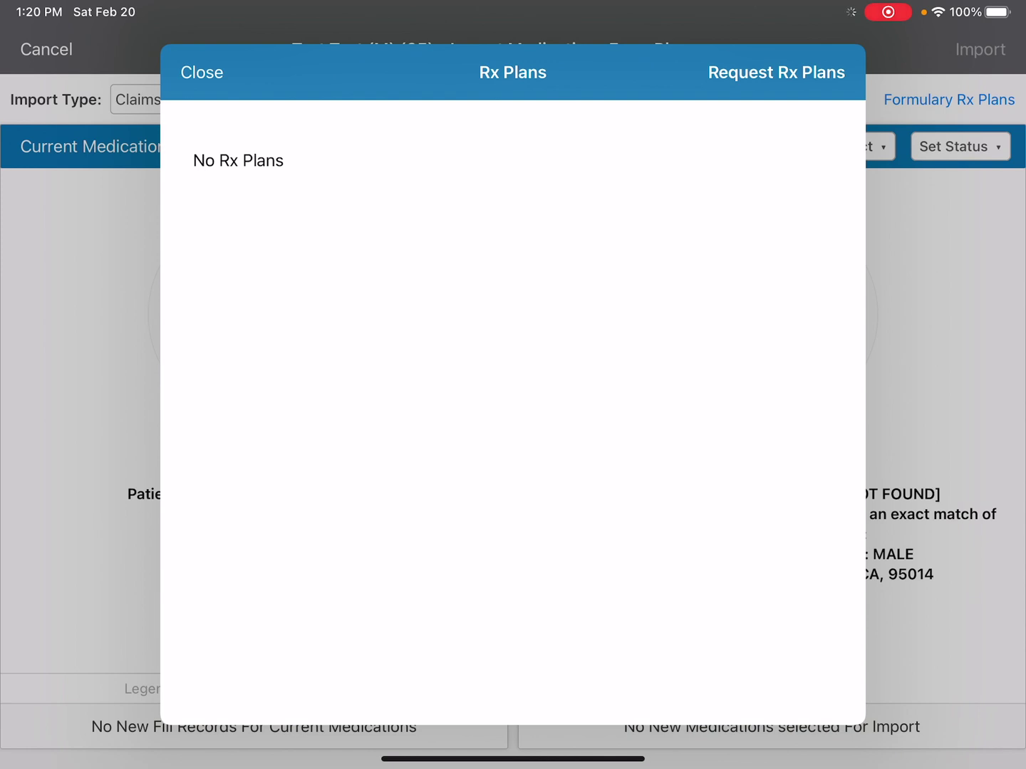
click(201, 72)
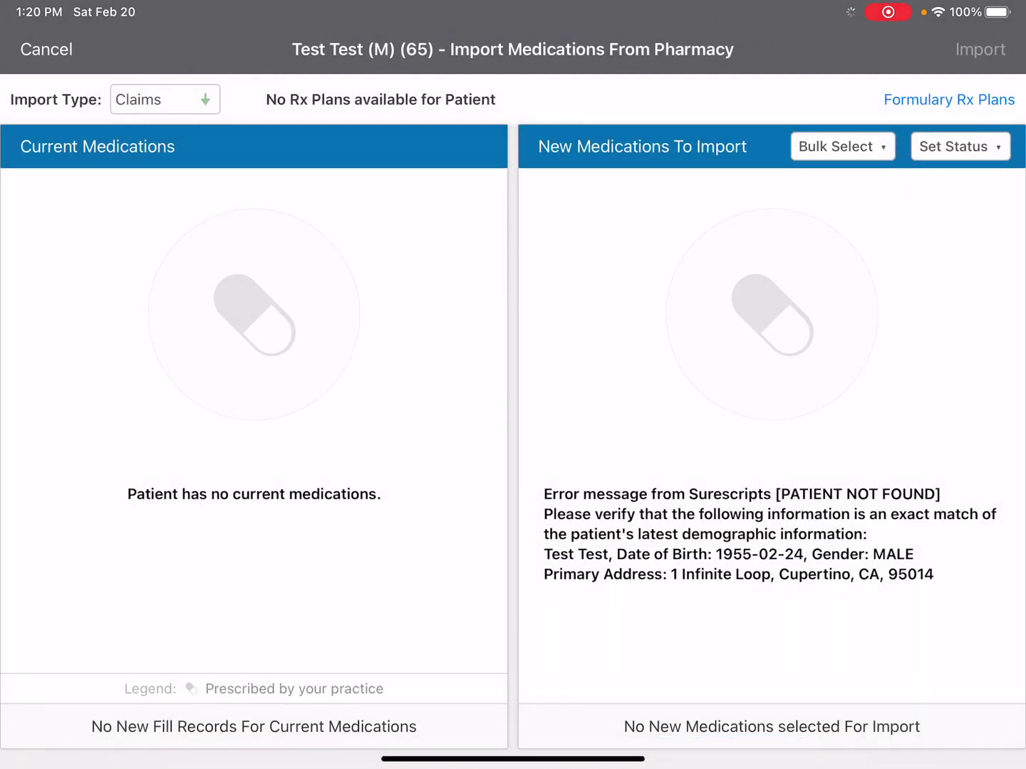
click(46, 49)
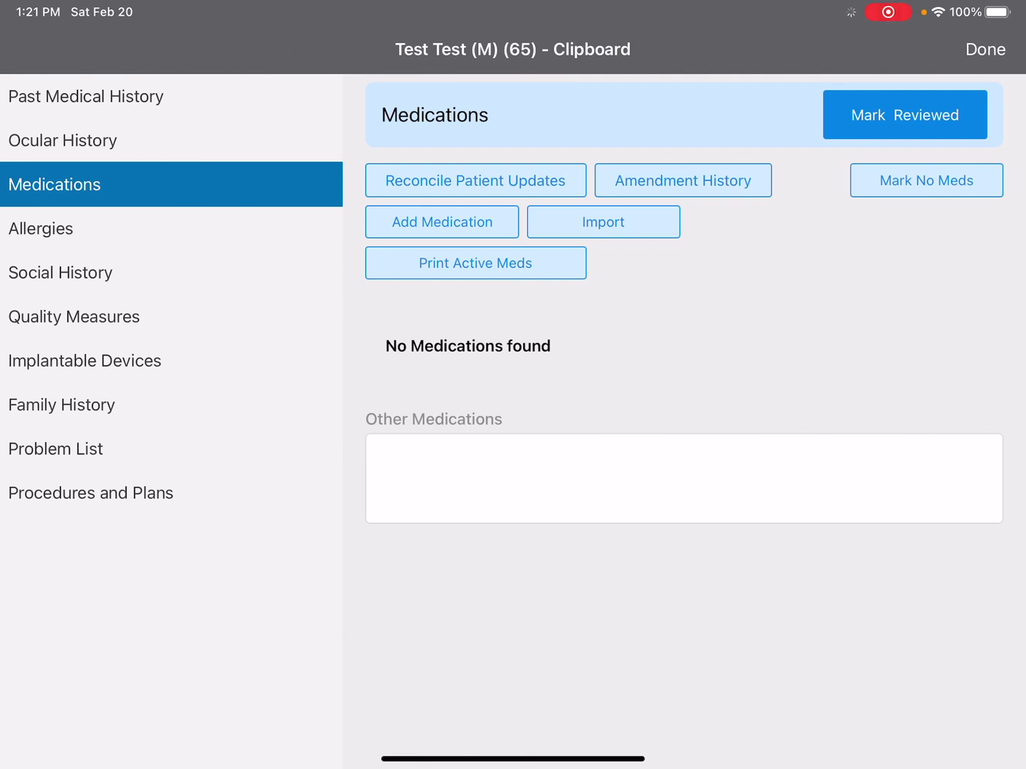
click(926, 180)
Step: Close the clipboard, start a new visit and go to its complaints page
click(985, 49)
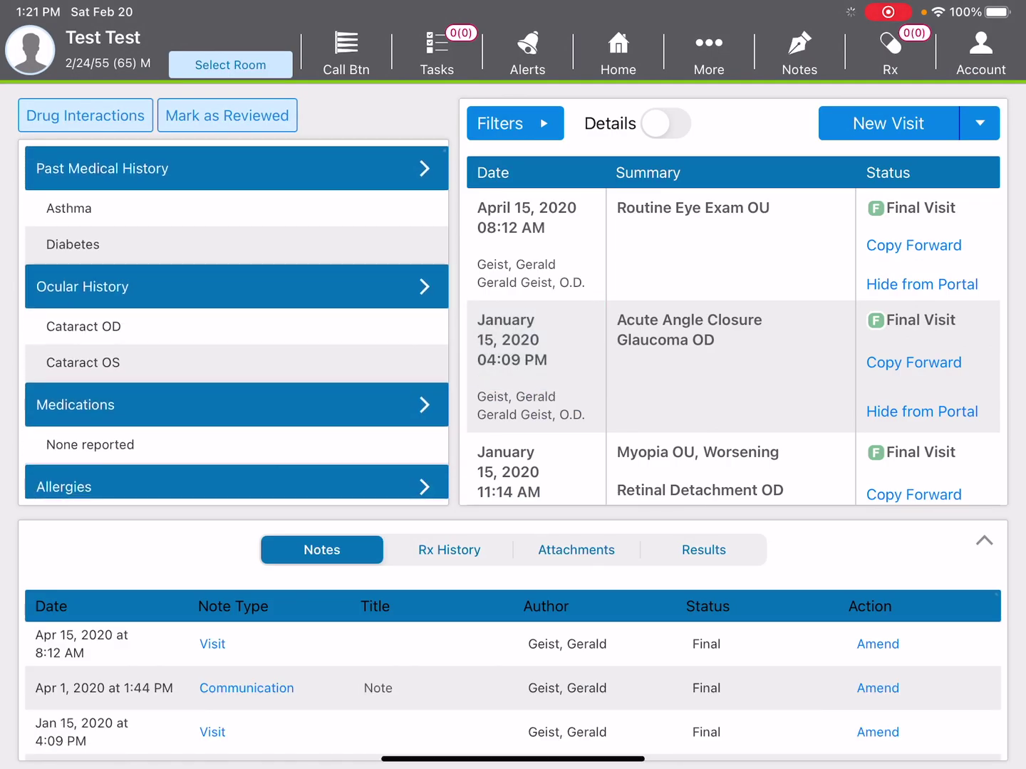
scroll(236, 325, down, 3)
scroll(236, 326, up, 3)
click(888, 123)
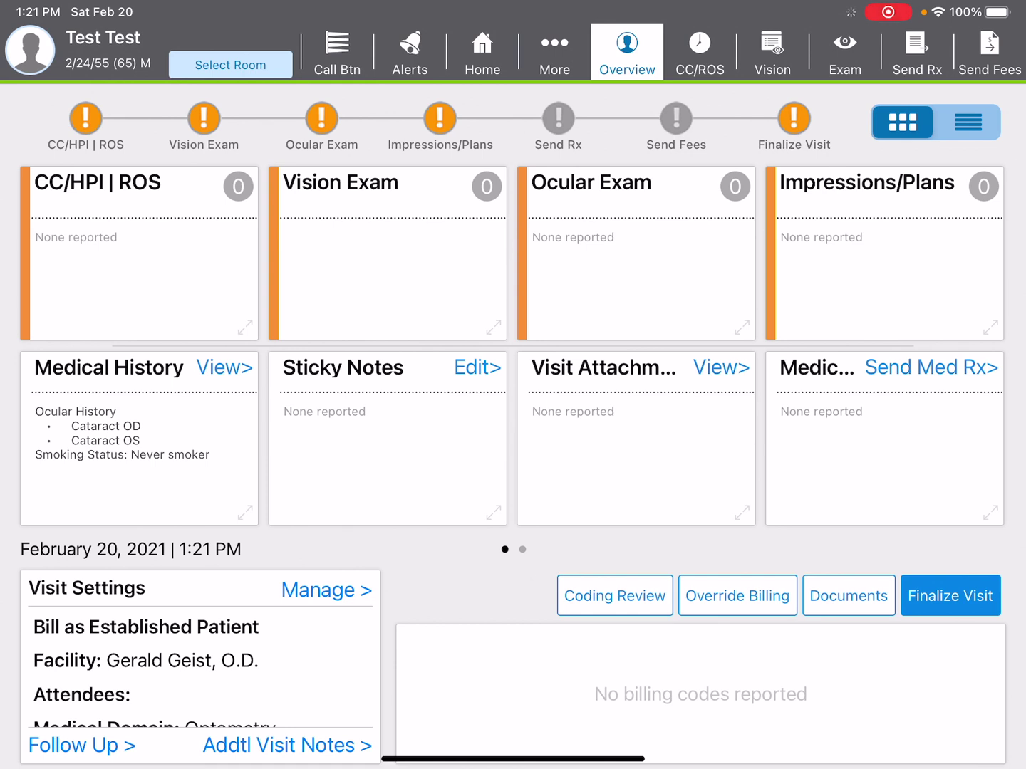
click(699, 52)
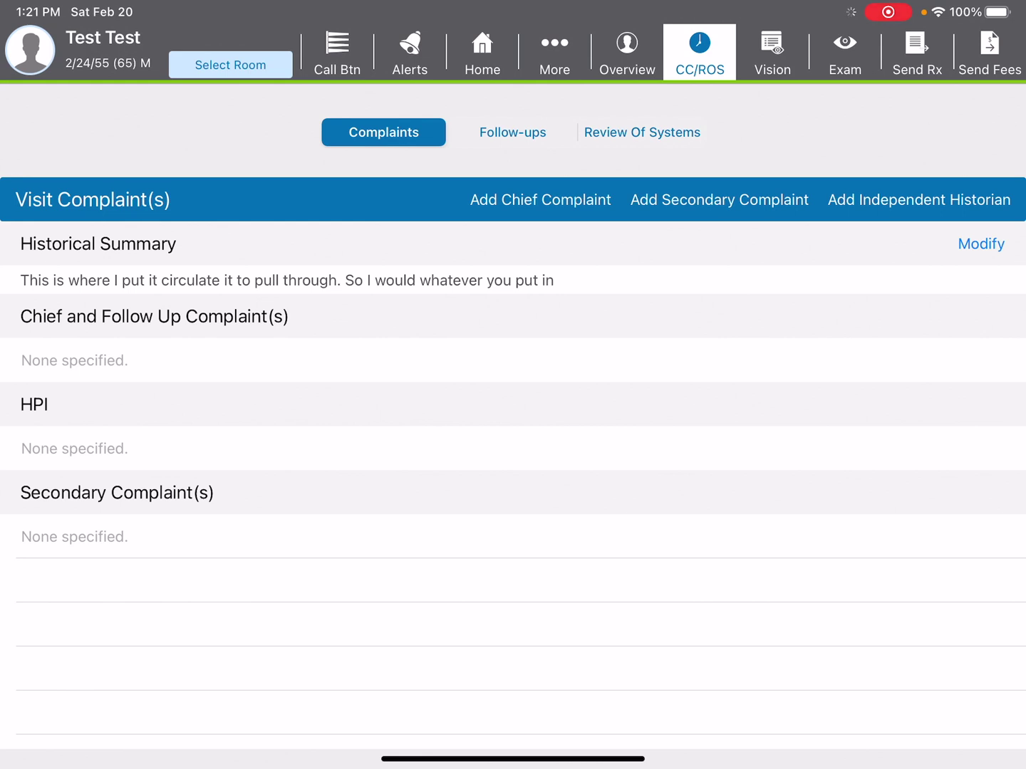
Step: Add a Routine Eye Exam chief complaint involving both the right and left eyes
click(540, 200)
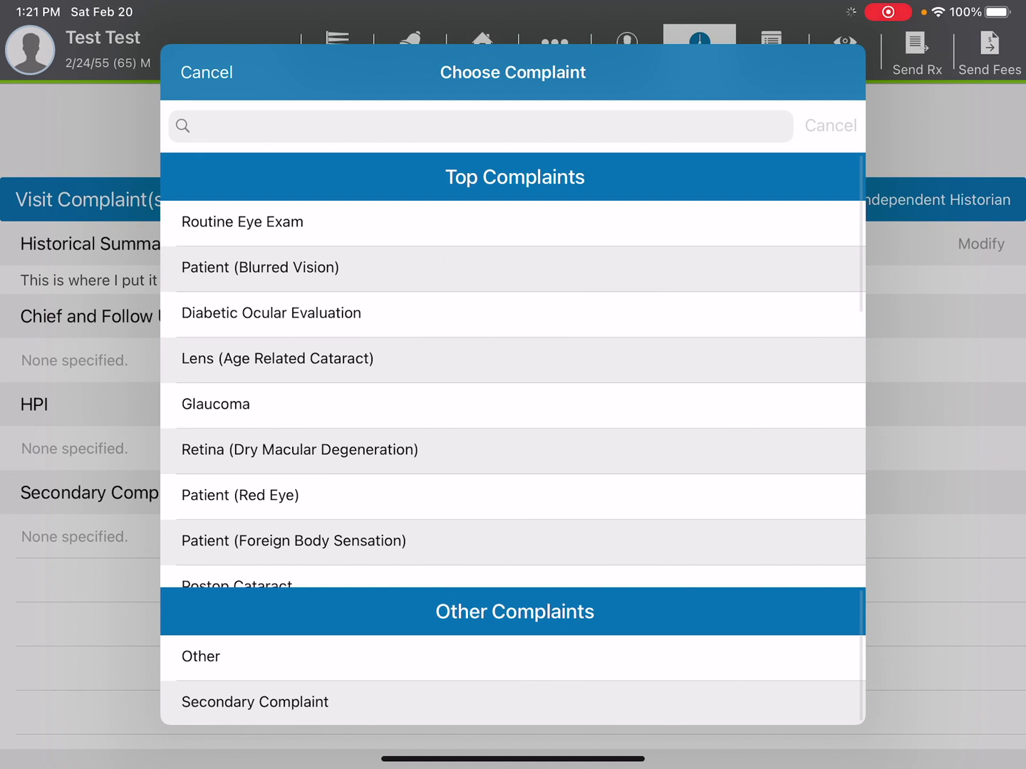
click(242, 222)
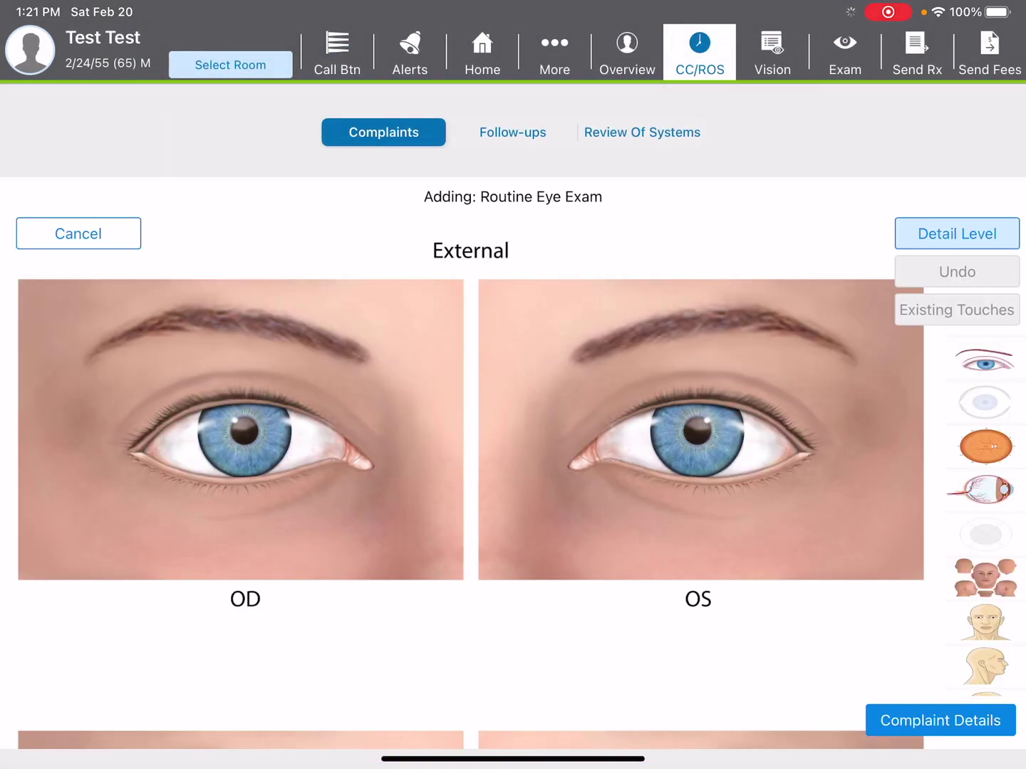
click(240, 423)
click(693, 418)
click(940, 720)
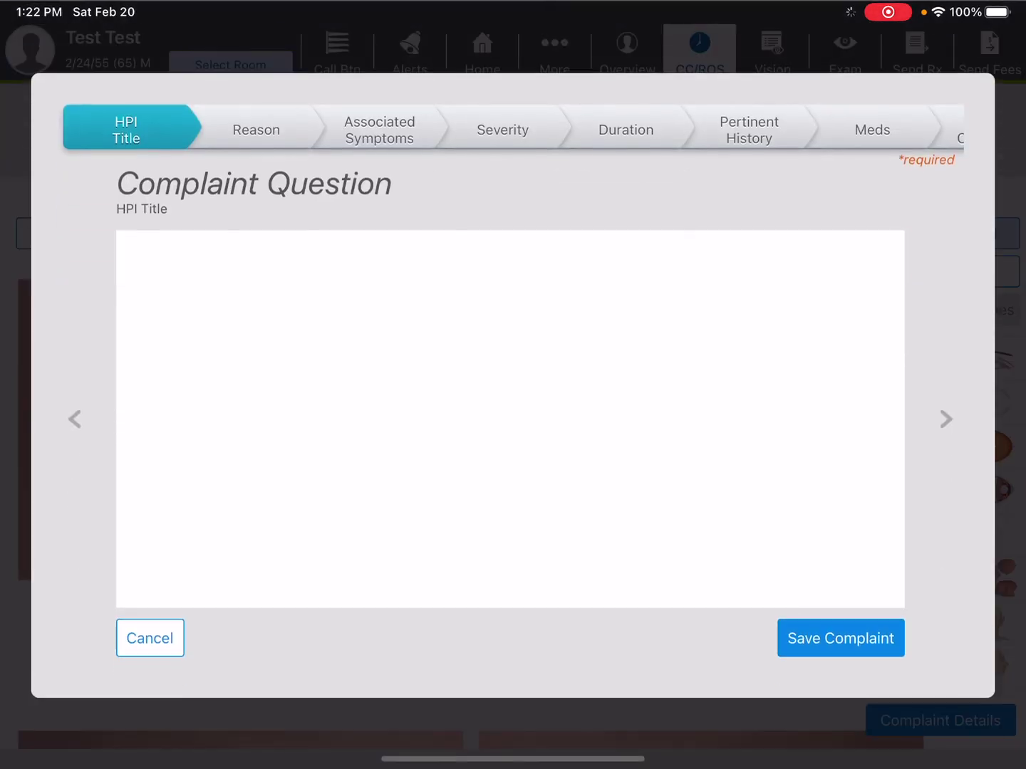
Step: Answer the HPI as routine exam, exam for glasses, mild, eyes equal, and save the complaint
click(142, 345)
click(946, 418)
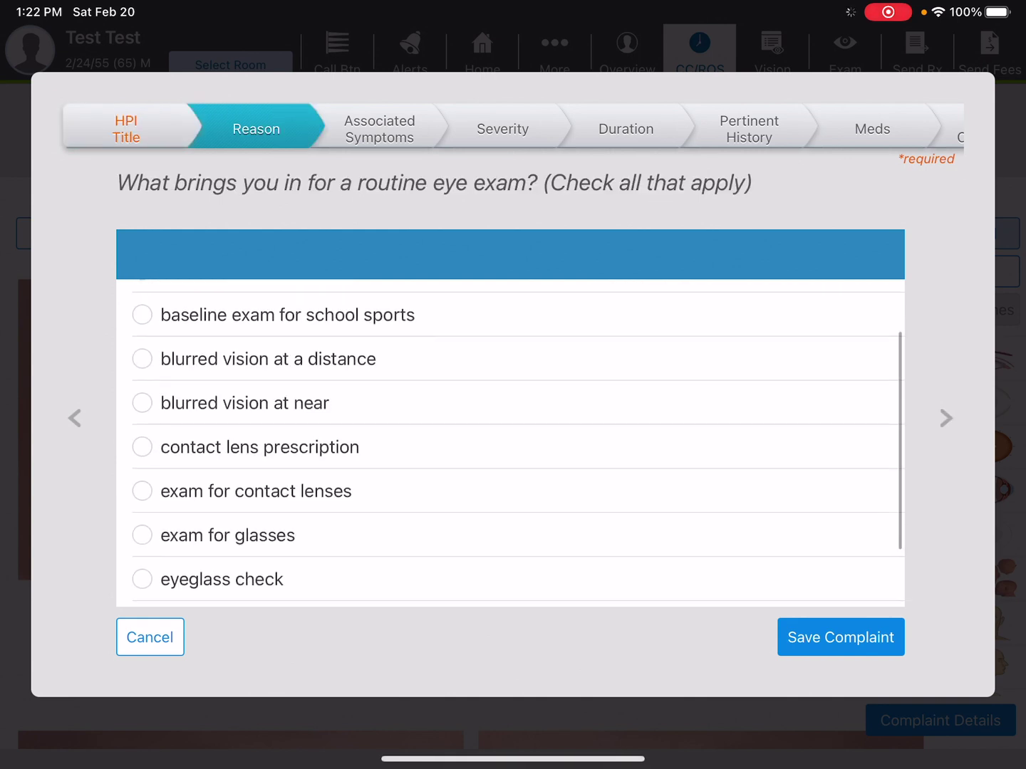
click(142, 534)
click(945, 419)
click(141, 302)
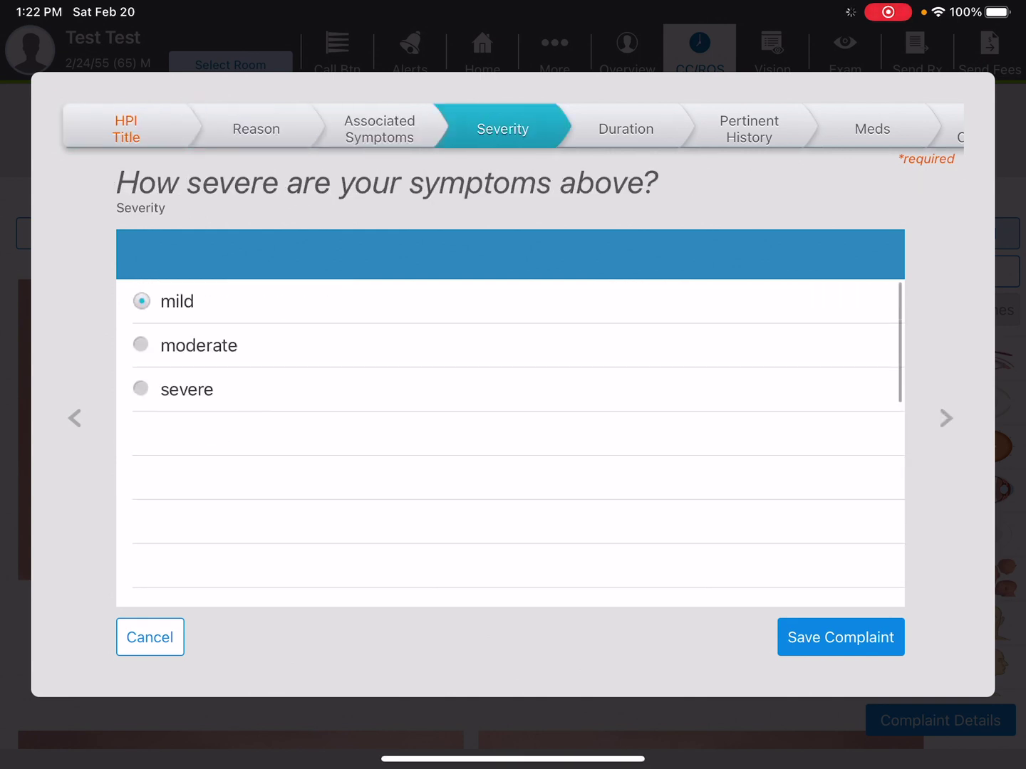
click(946, 418)
click(946, 419)
click(946, 418)
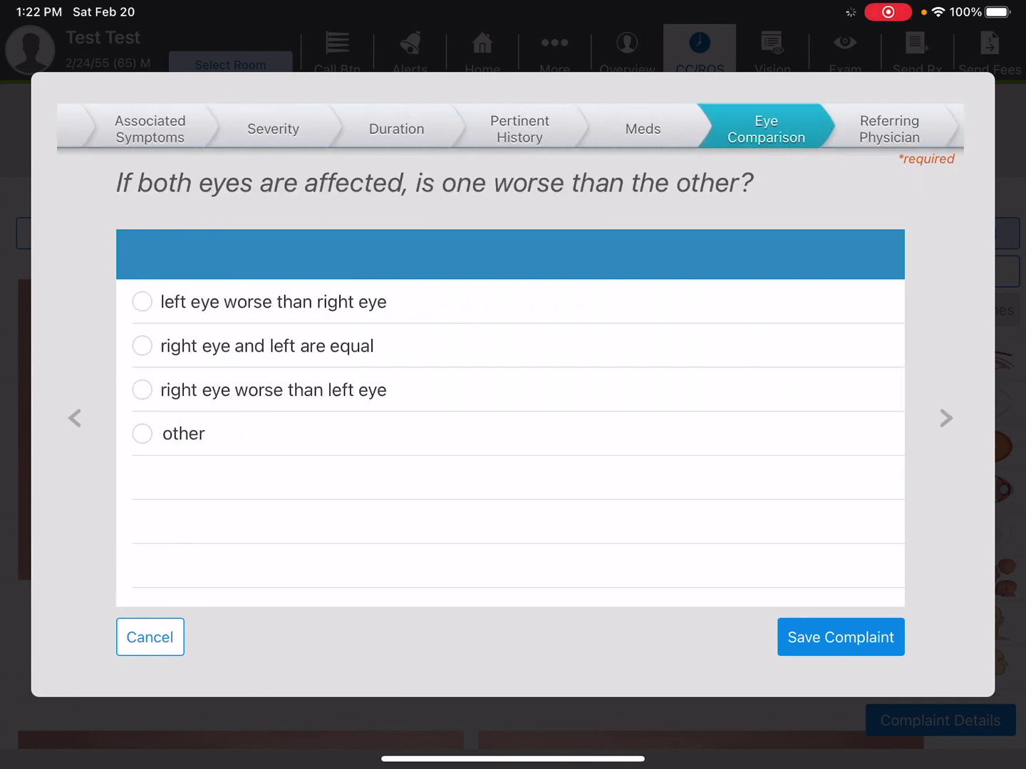
click(142, 345)
click(841, 637)
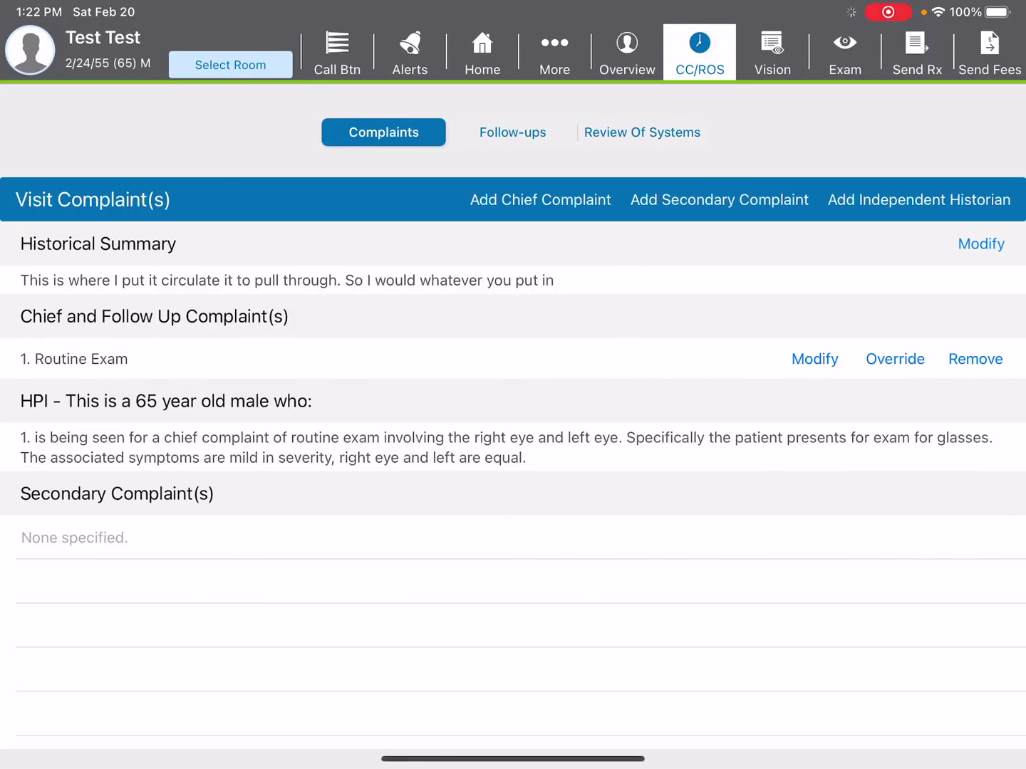
click(626, 52)
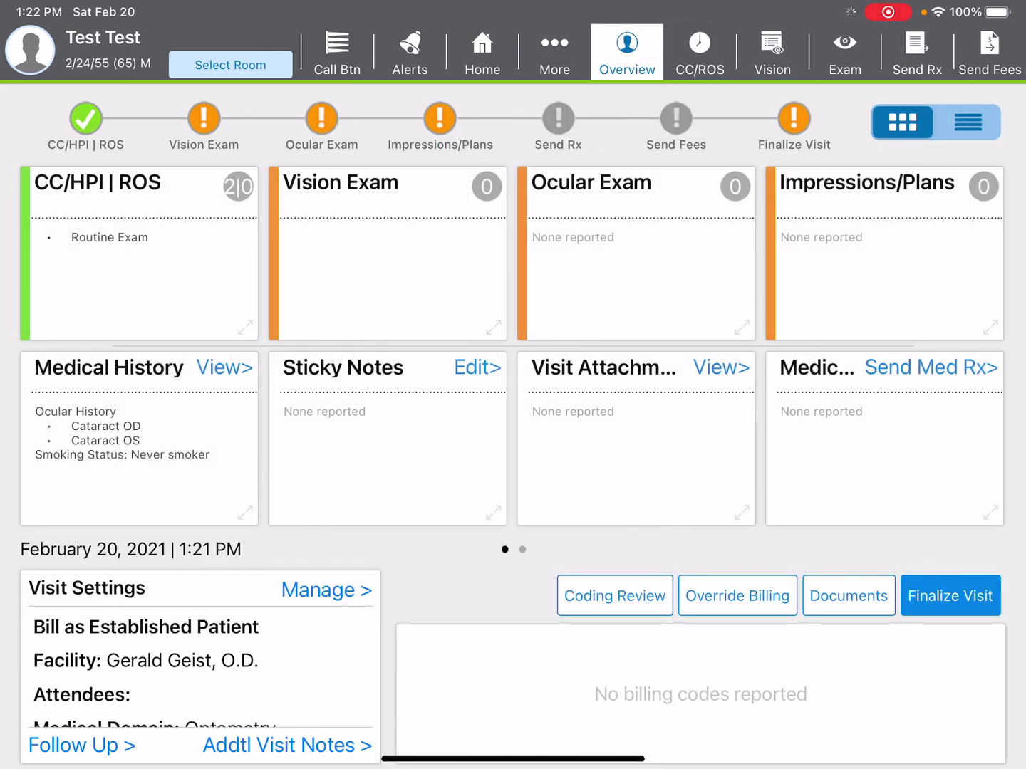
Step: In the vision exam, mark pupils, visual fields and motility as normal
click(771, 52)
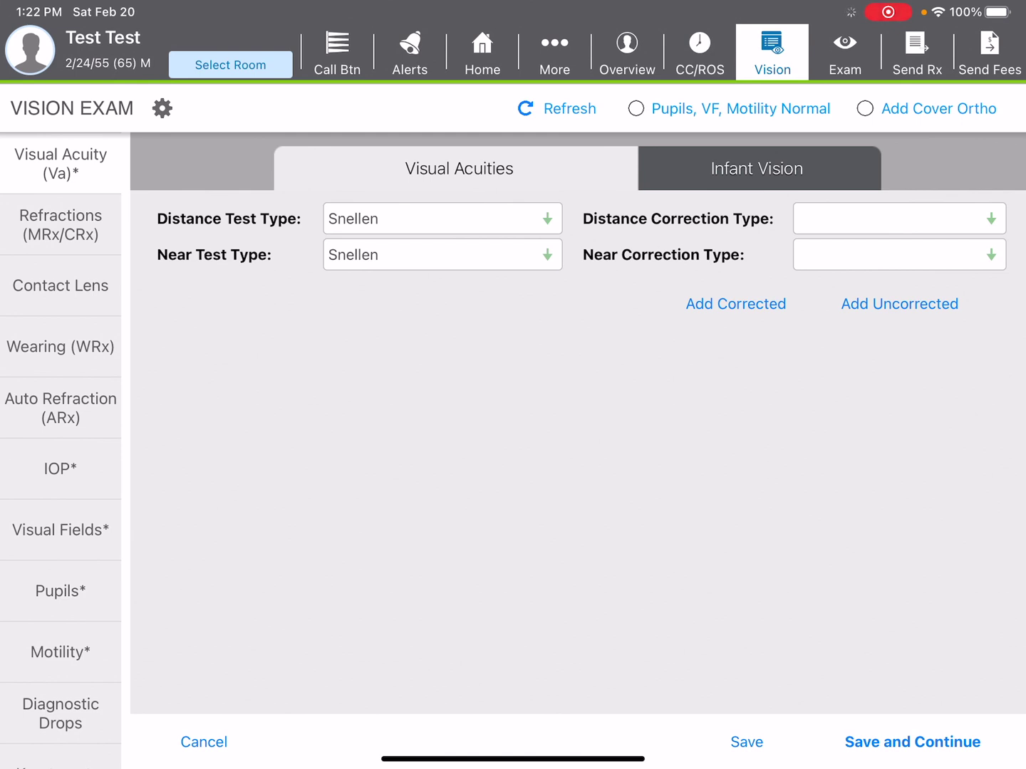
click(636, 108)
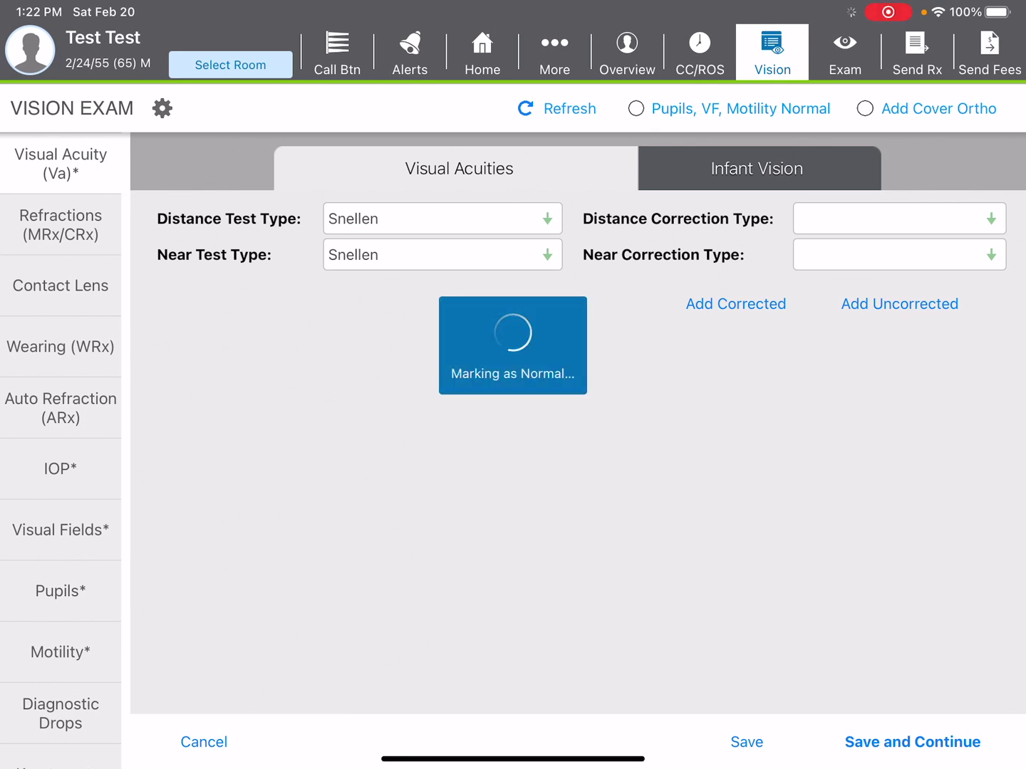
Step: Save a manifest refraction of -0.75 sphere OU with 20/20 distance and J1+ near acuities
click(60, 224)
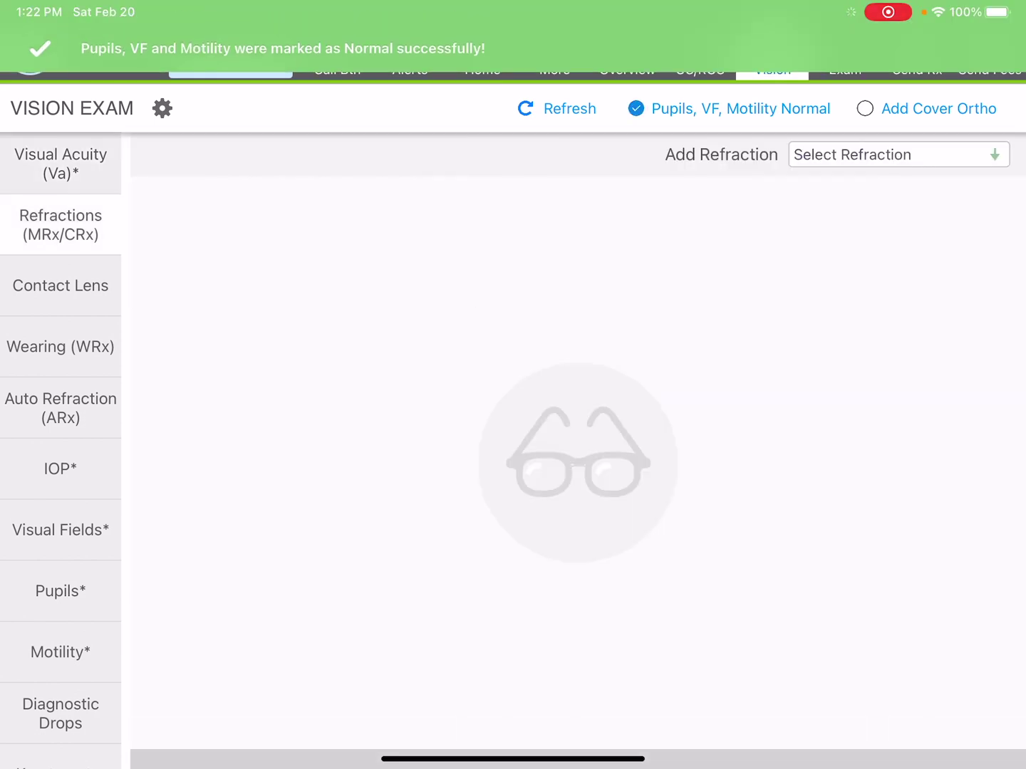
click(898, 154)
click(538, 88)
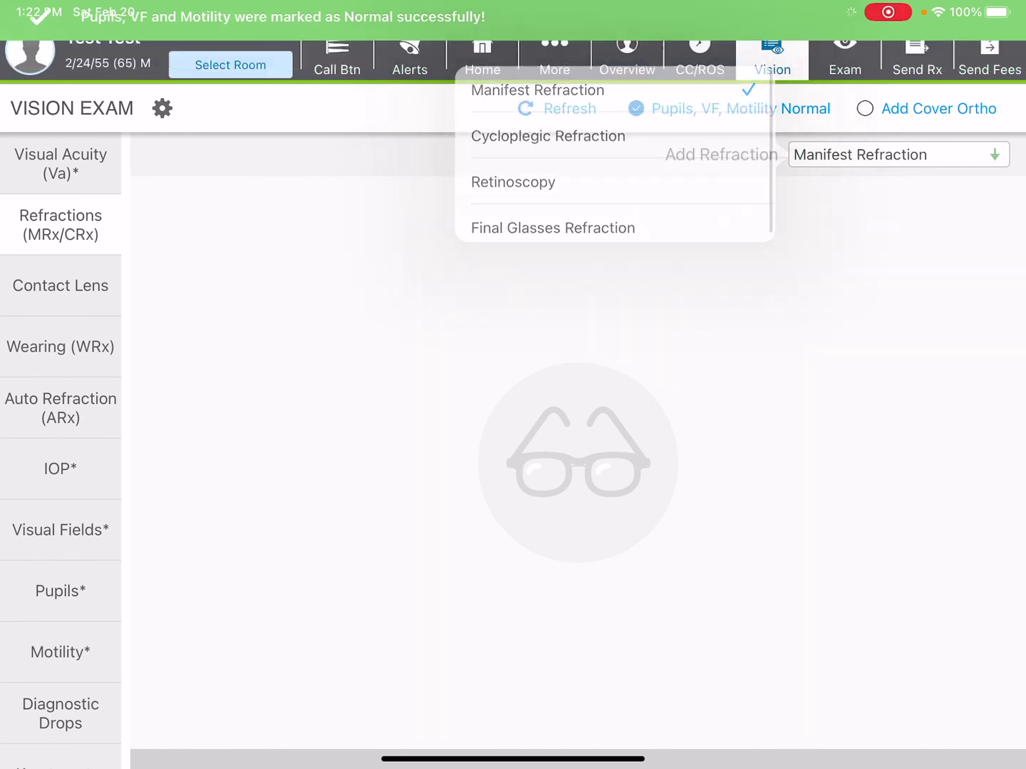
scroll(513, 401, down, 3)
click(128, 241)
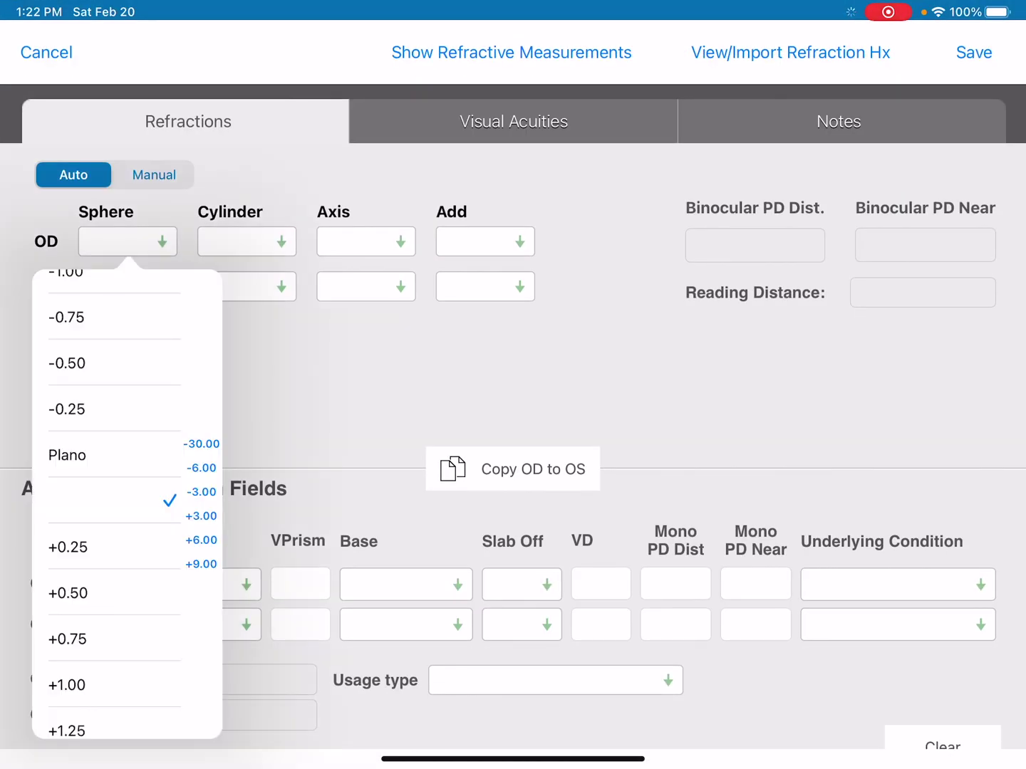
click(65, 317)
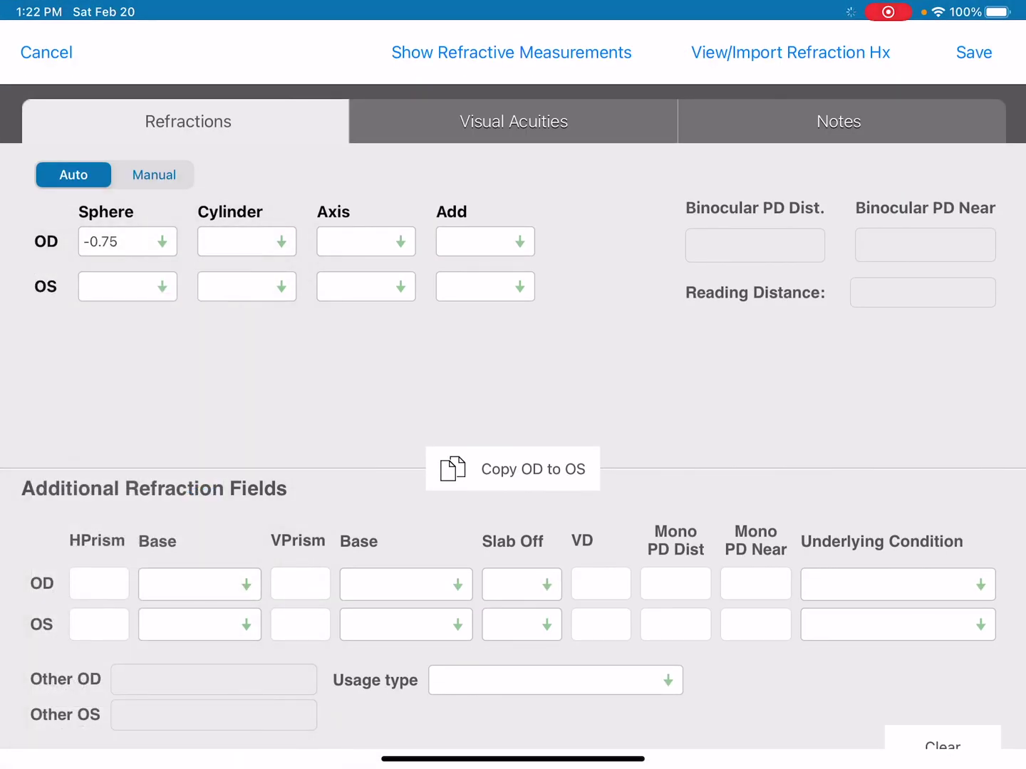
click(513, 469)
click(513, 121)
click(306, 168)
click(296, 400)
click(973, 53)
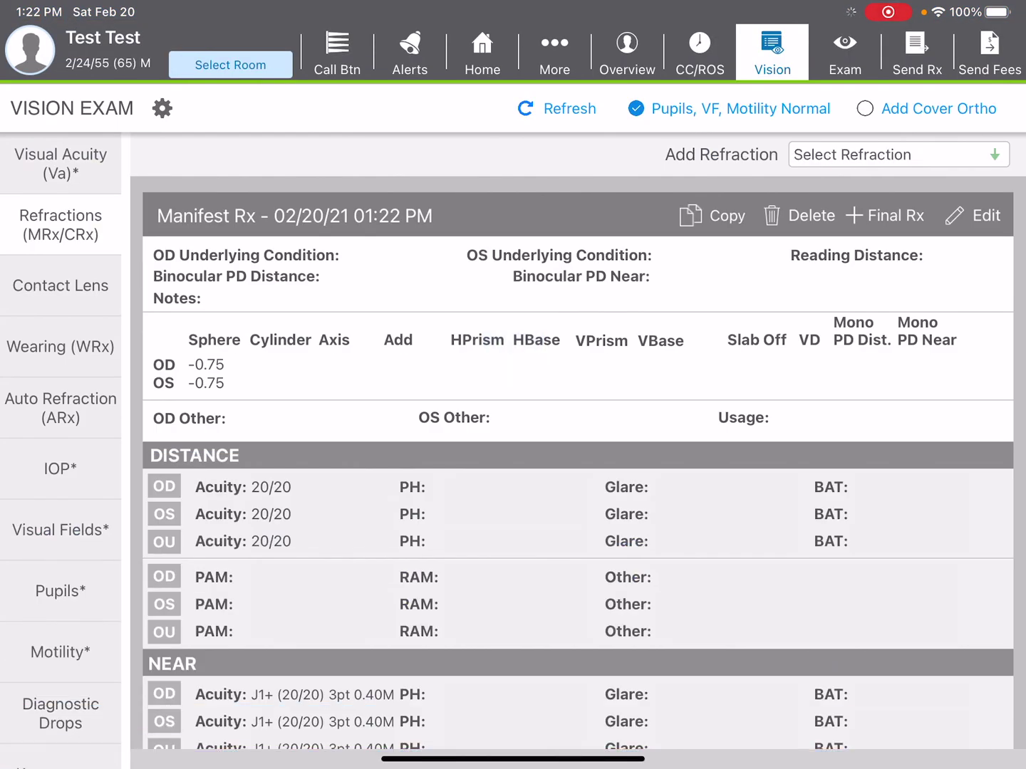
Step: Add a palpation IOP entry recording Soft for both the right and left eyes
click(69, 480)
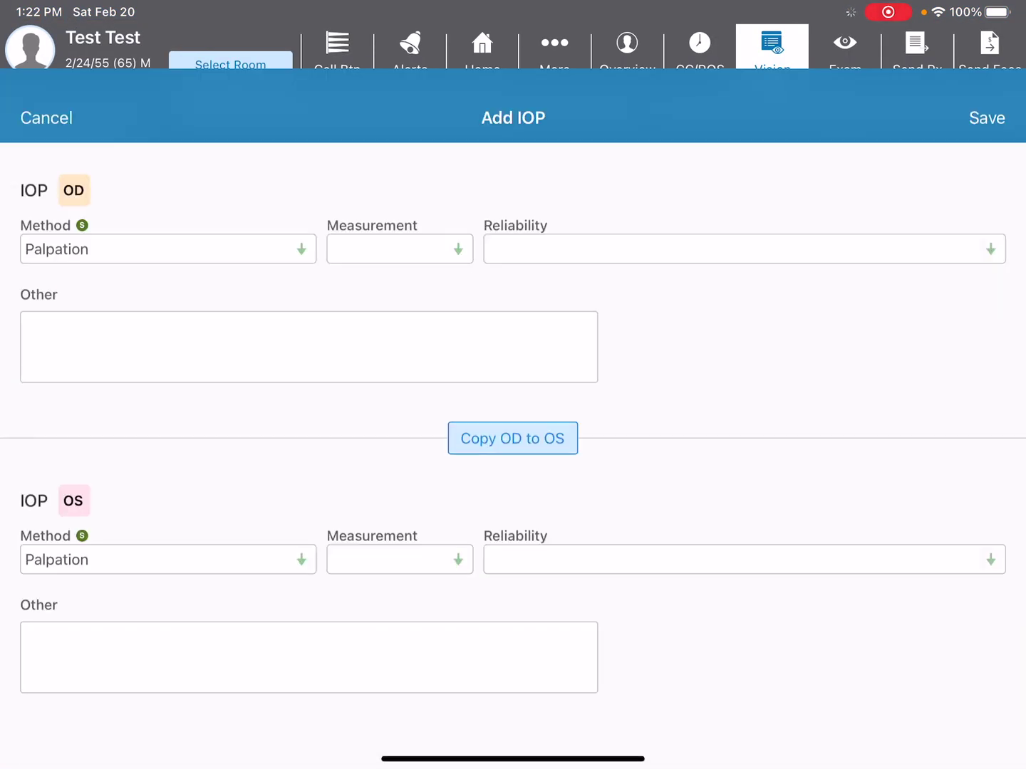
click(168, 180)
click(69, 471)
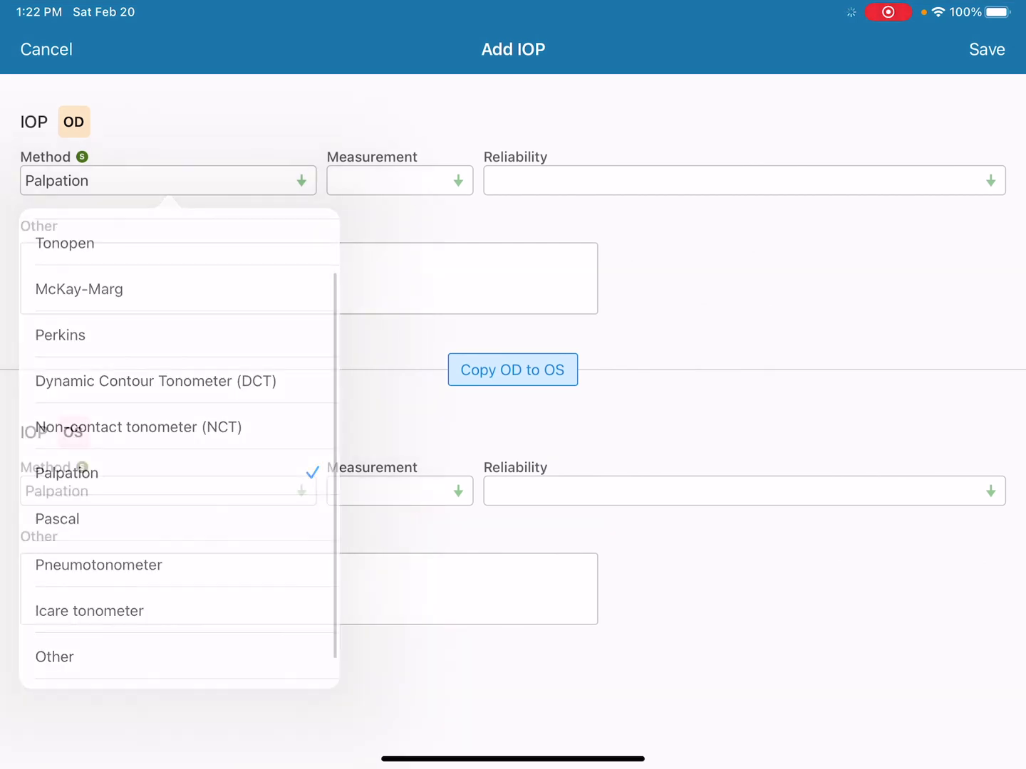
click(399, 180)
click(269, 324)
click(160, 492)
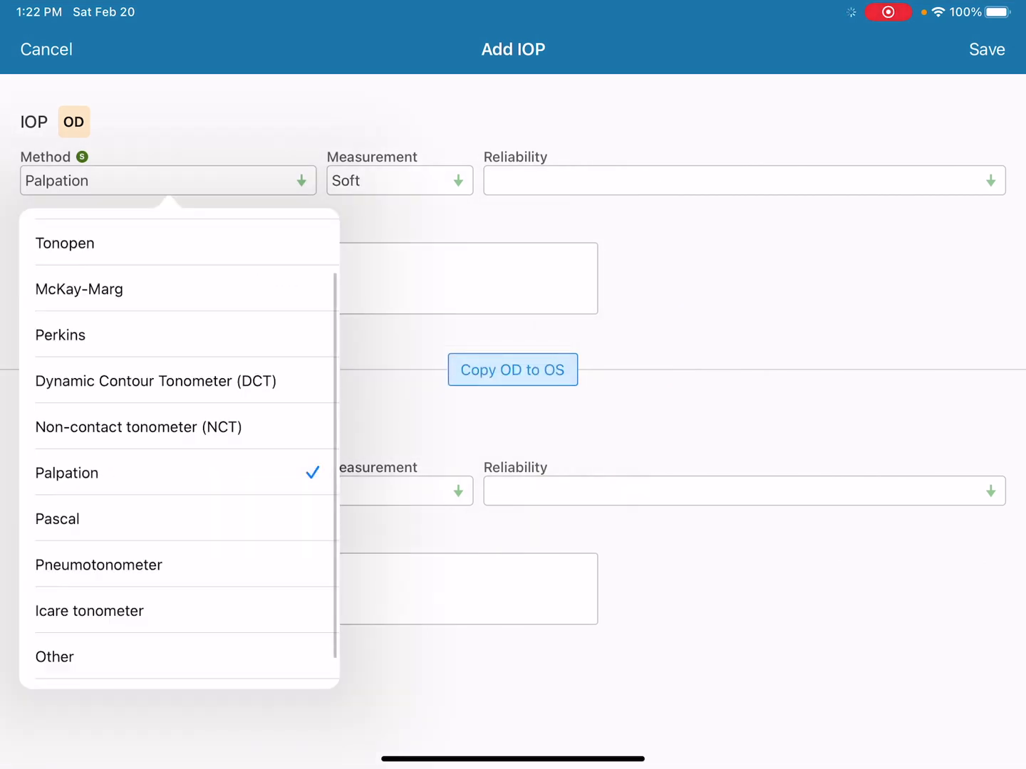
click(80, 471)
click(987, 49)
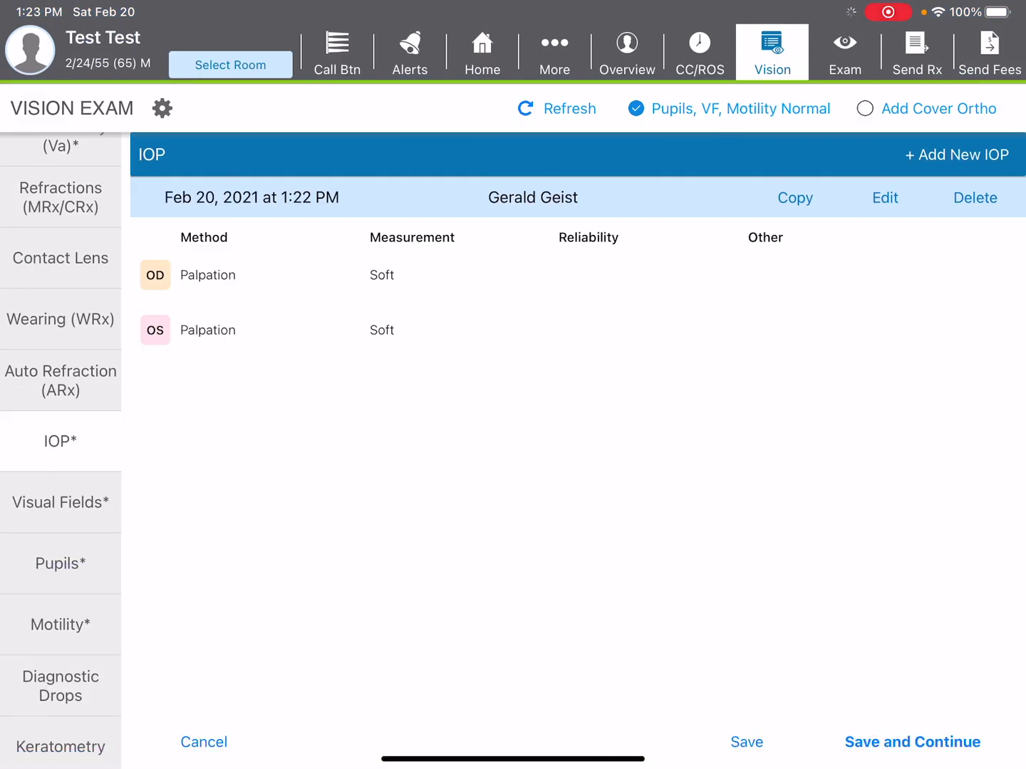
click(626, 52)
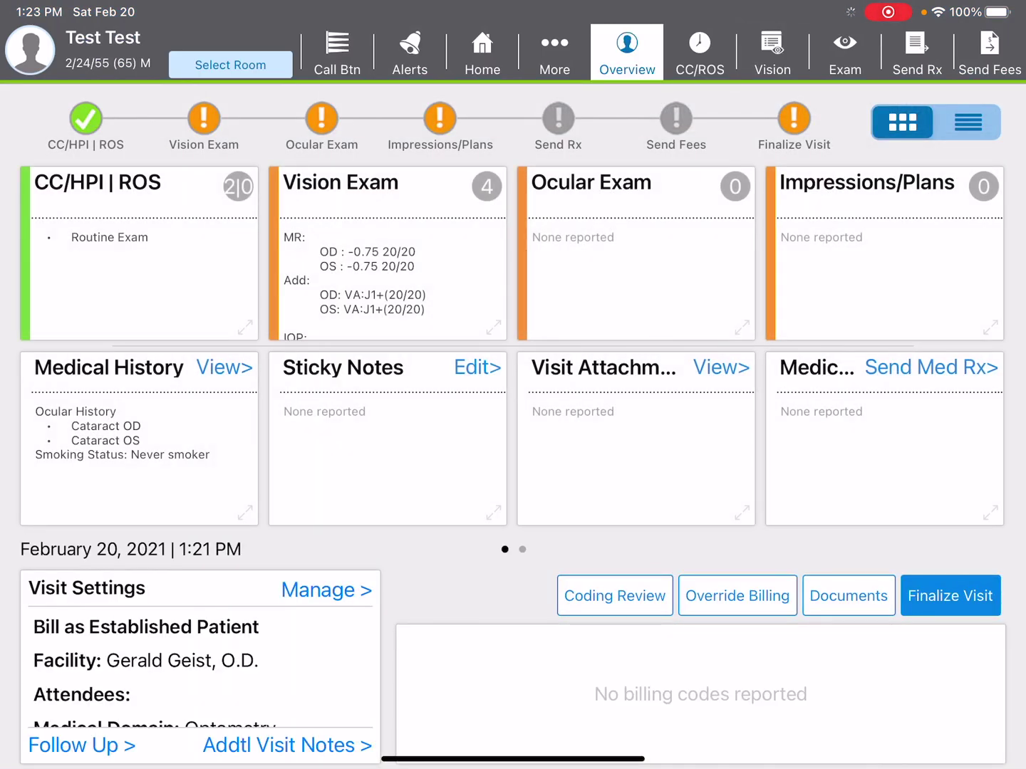
Step: Save uncorrected 20/20 distance acuity OU, then move to the ocular exam page
click(772, 52)
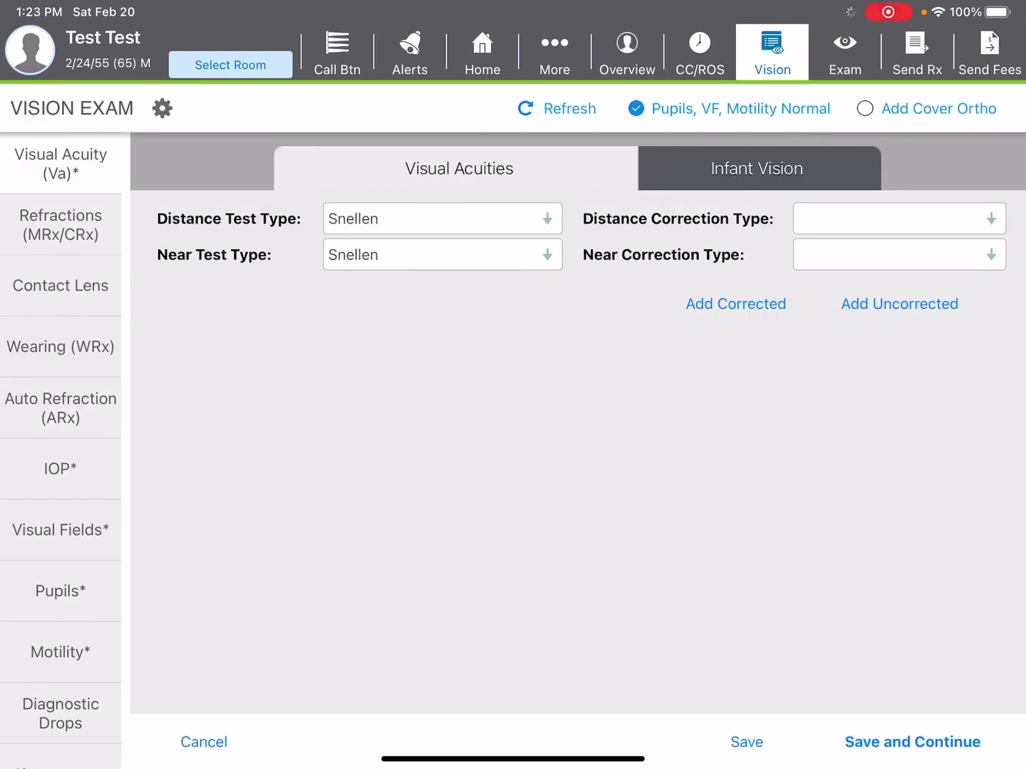
click(900, 303)
click(306, 168)
click(973, 52)
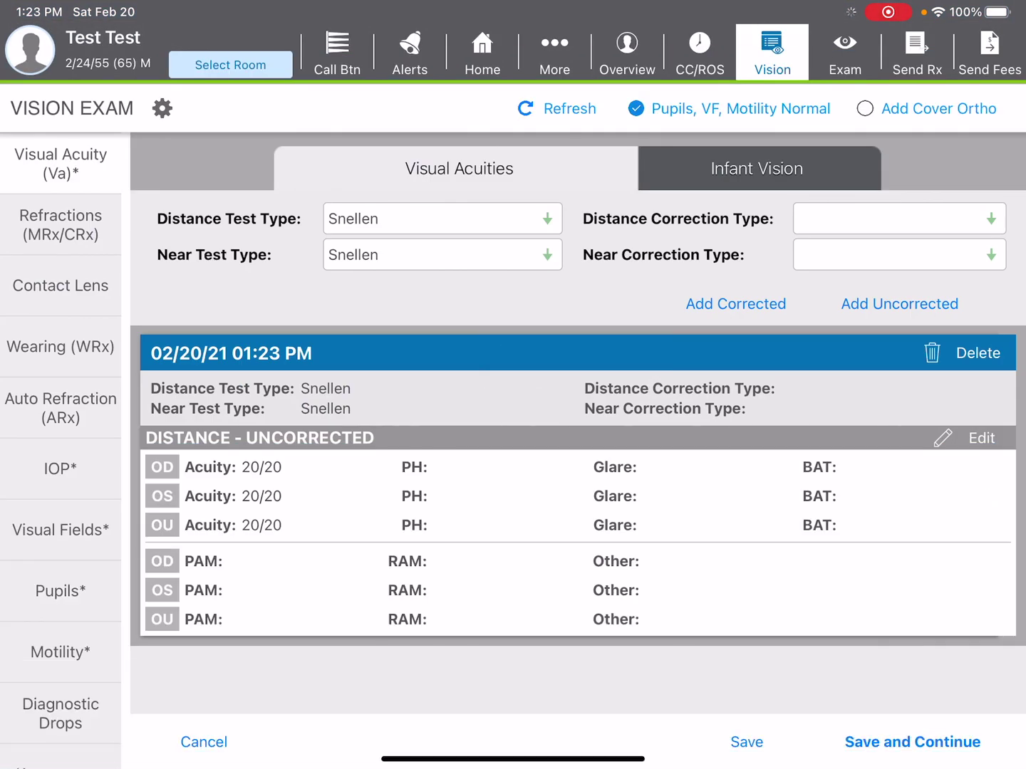
click(627, 52)
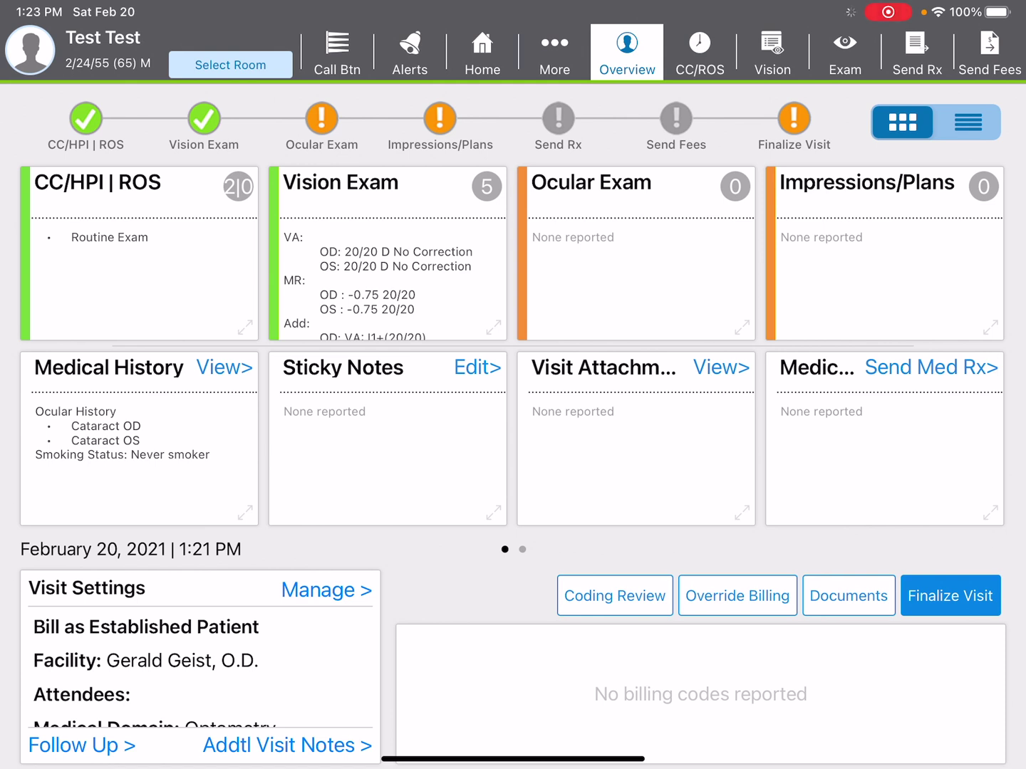
click(845, 52)
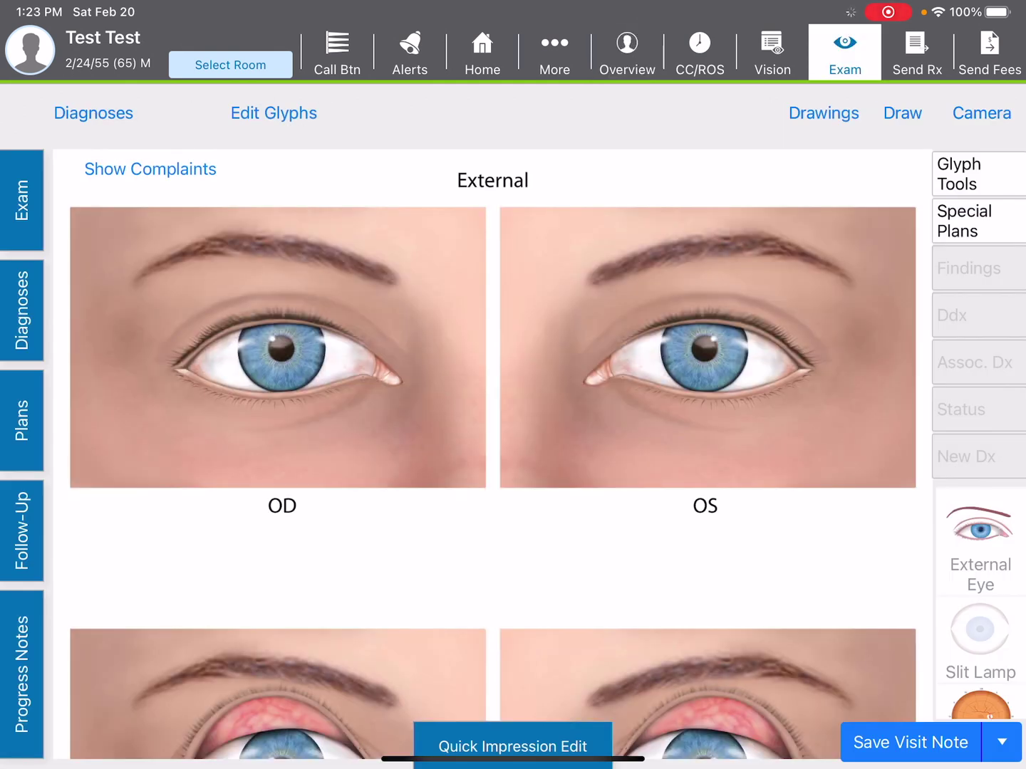
Step: Apply the .0.3- NON-Dilated Exam and .z-Myopia protocols and save them
click(553, 52)
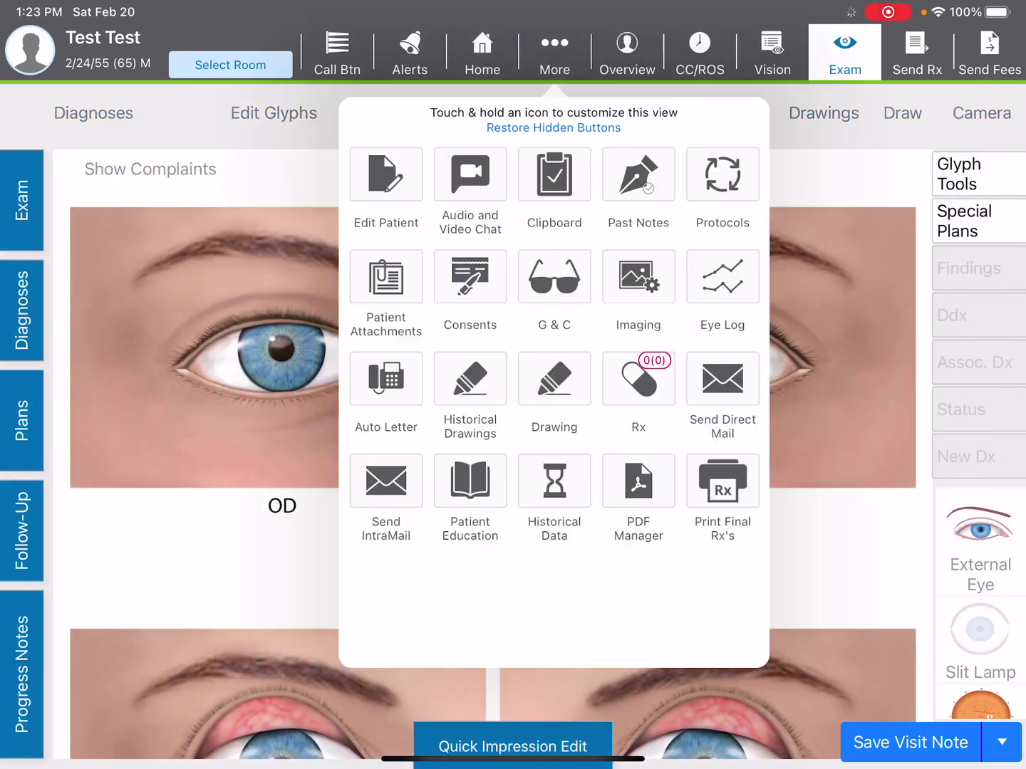
click(722, 174)
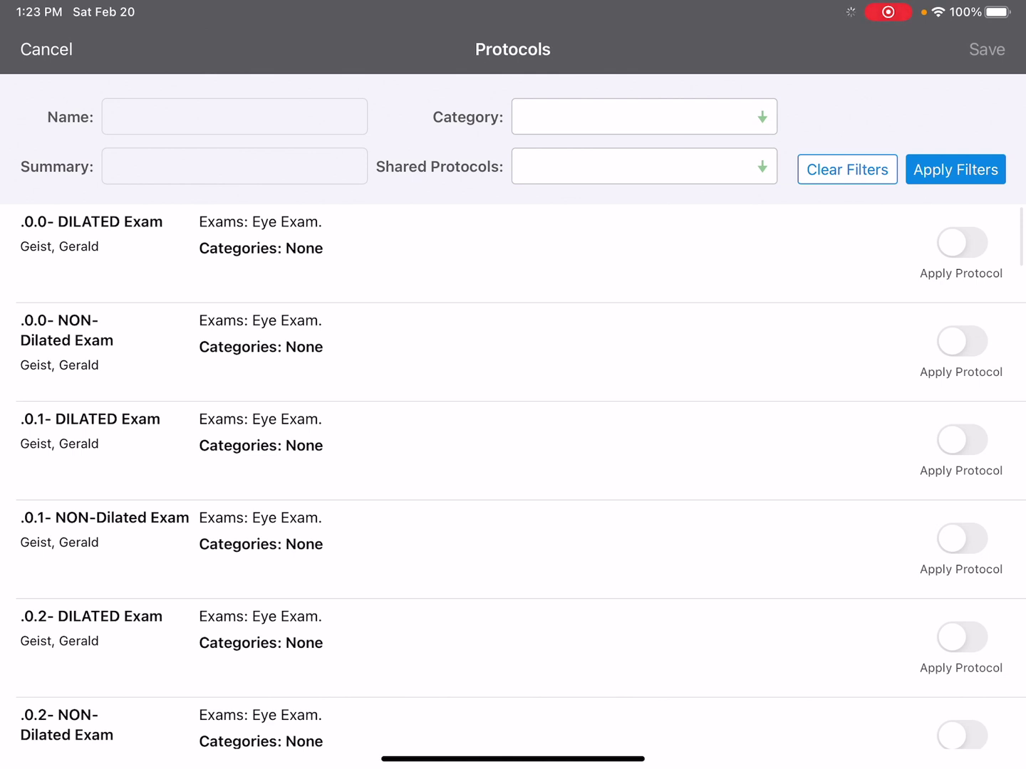
scroll(513, 477, down, 5)
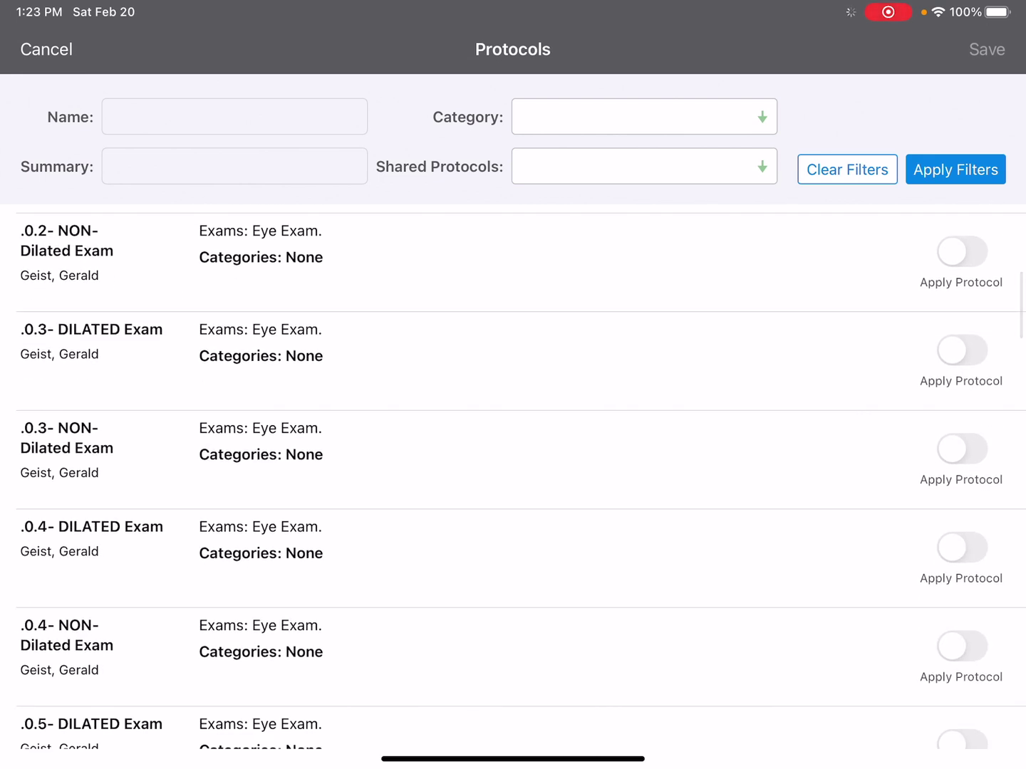
click(961, 448)
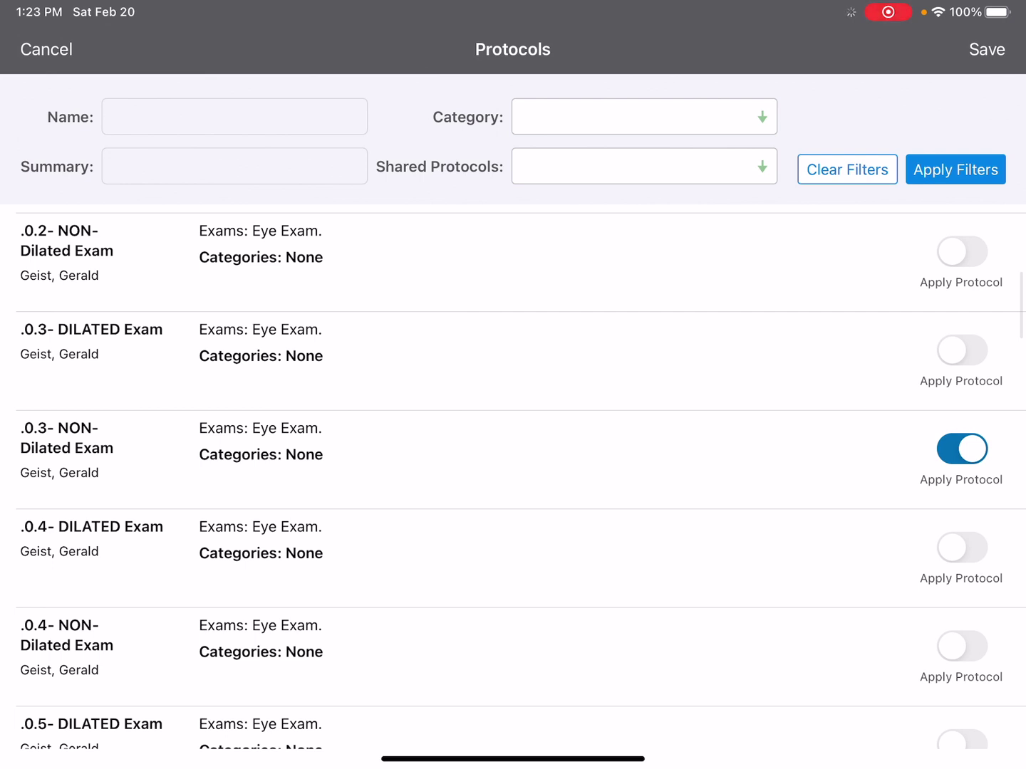
scroll(512, 476, down, 3)
scroll(513, 476, down, 5)
scroll(513, 477, down, 5)
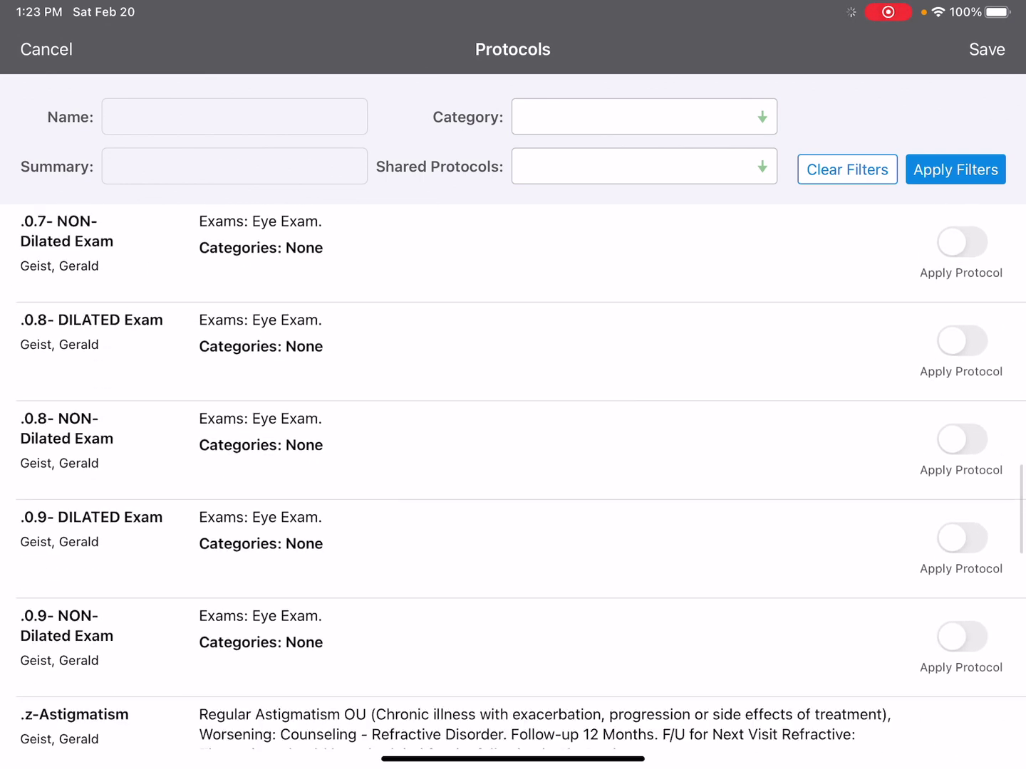
scroll(513, 477, down, 5)
scroll(513, 476, down, 1)
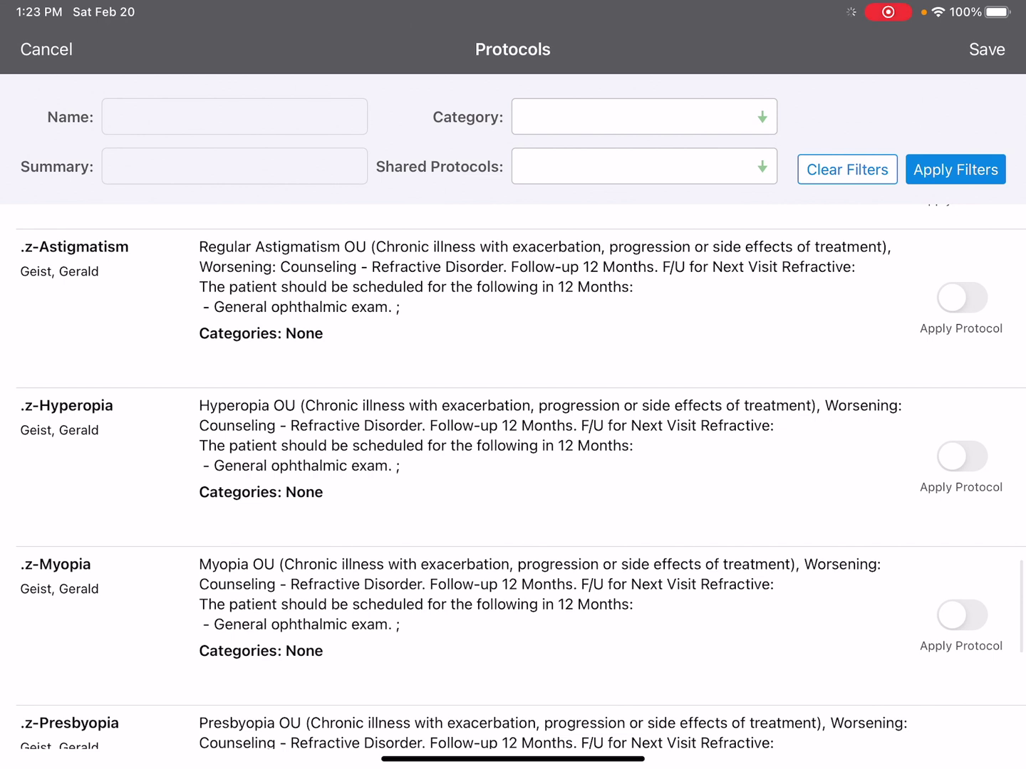
scroll(513, 476, down, 1)
click(961, 533)
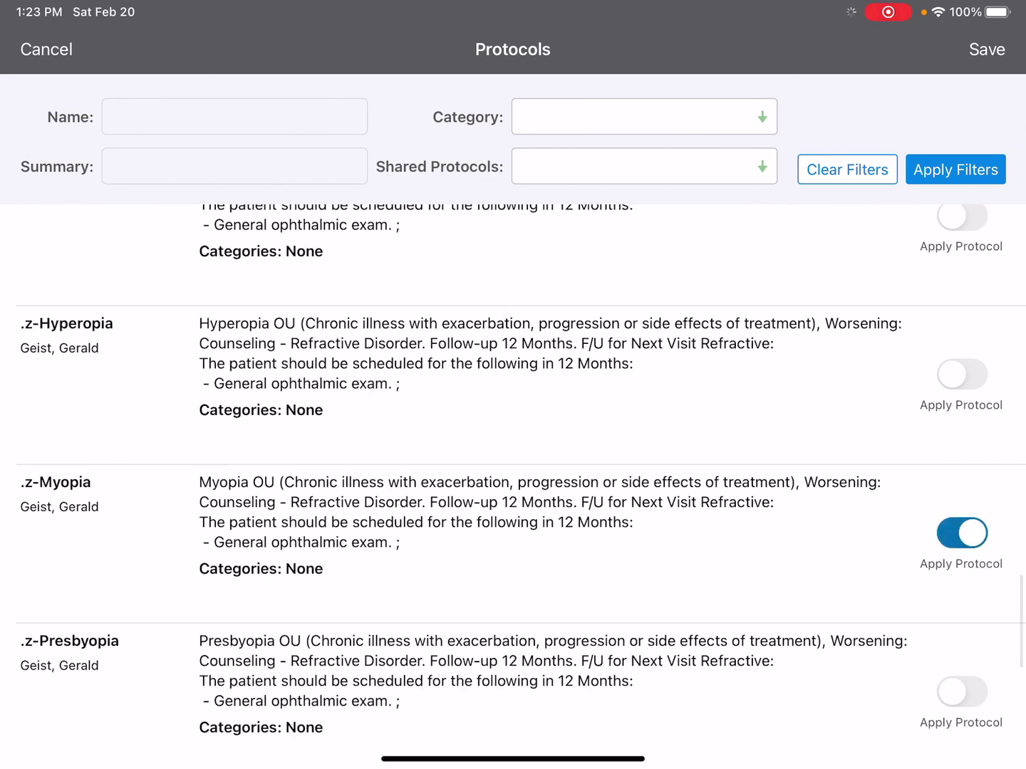
scroll(512, 477, down, 3)
scroll(513, 478, down, 3)
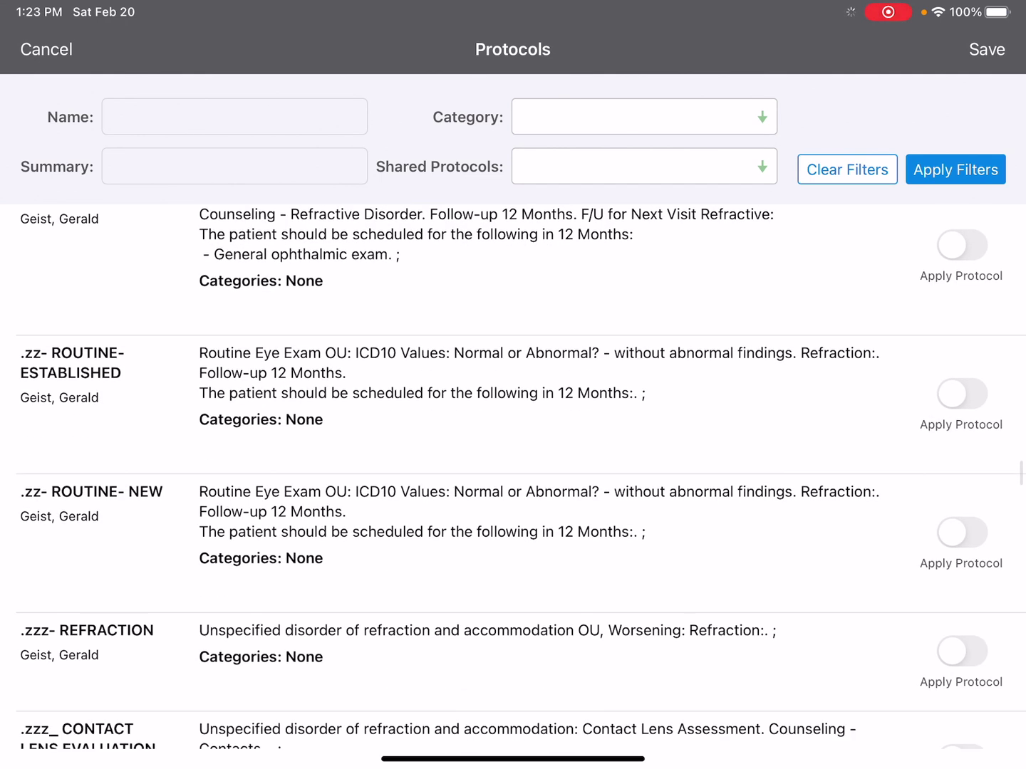
scroll(513, 476, down, 2)
scroll(512, 477, up, 10)
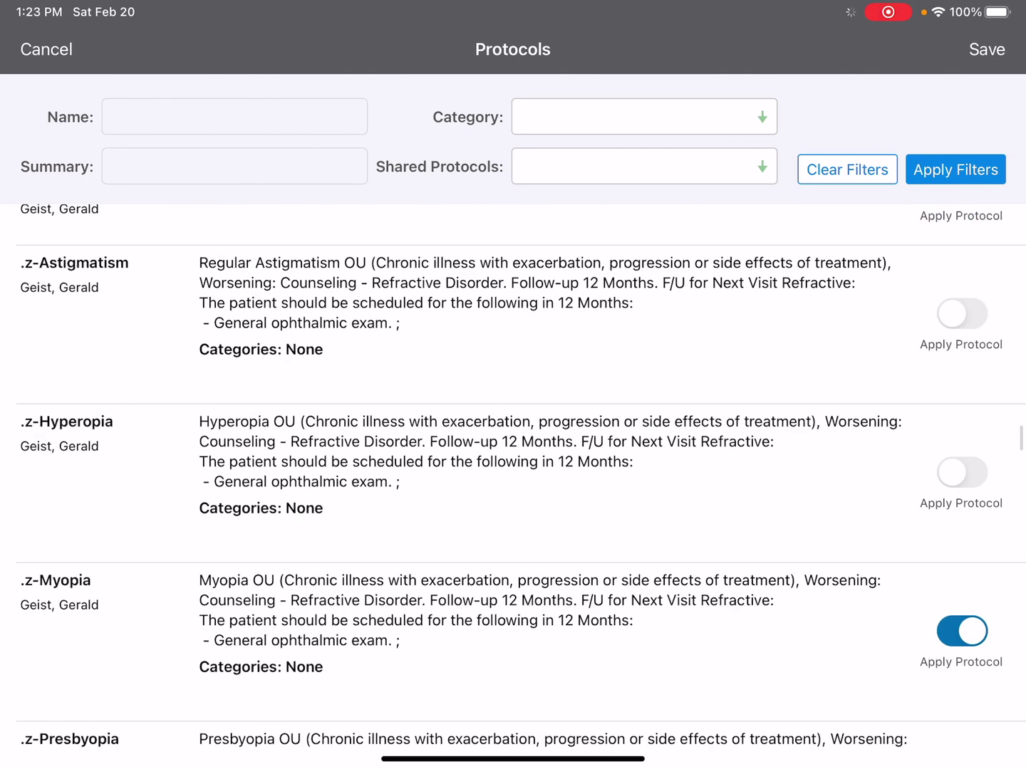
scroll(513, 477, up, 3)
scroll(513, 476, down, 3)
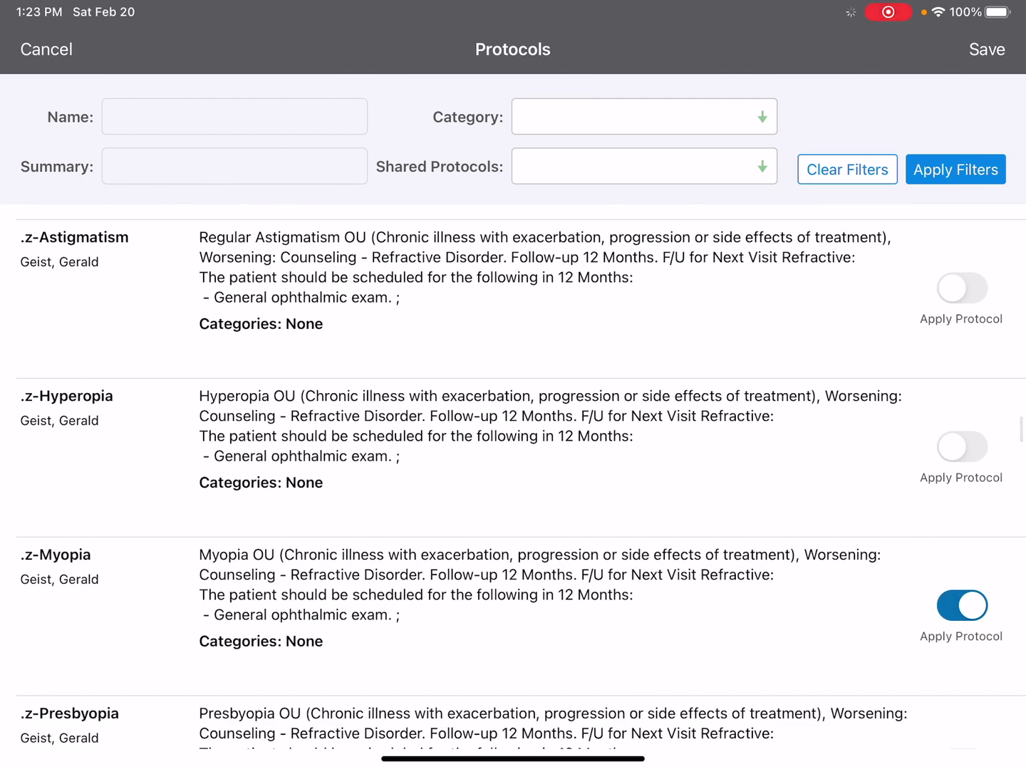
click(987, 48)
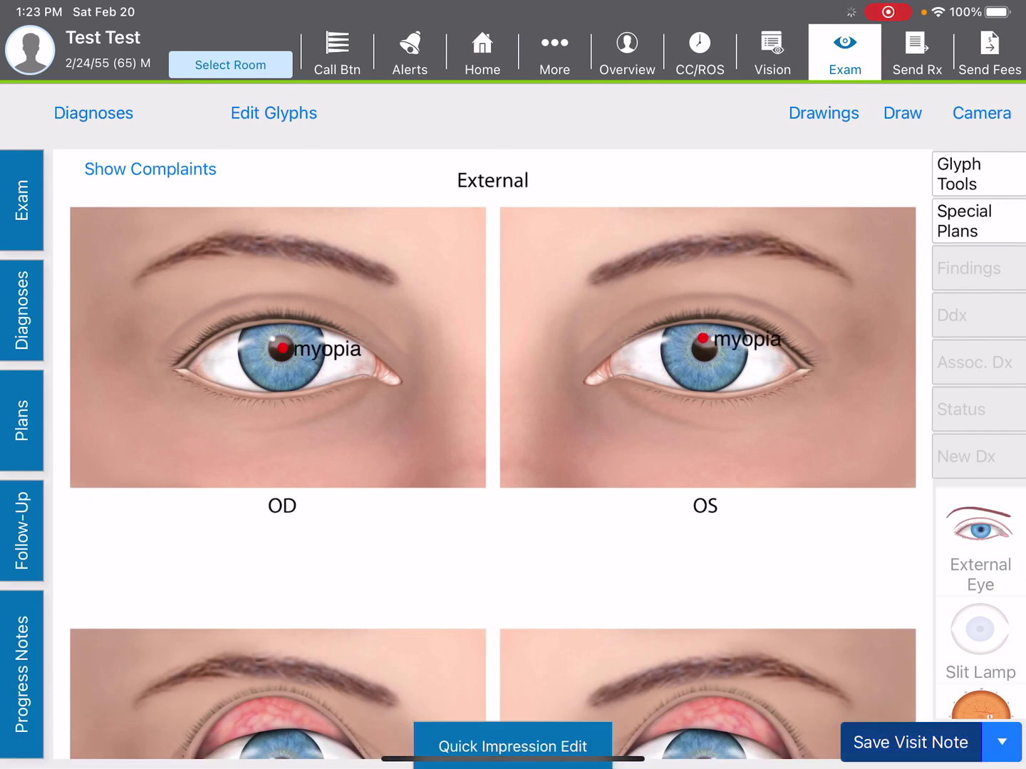
click(627, 52)
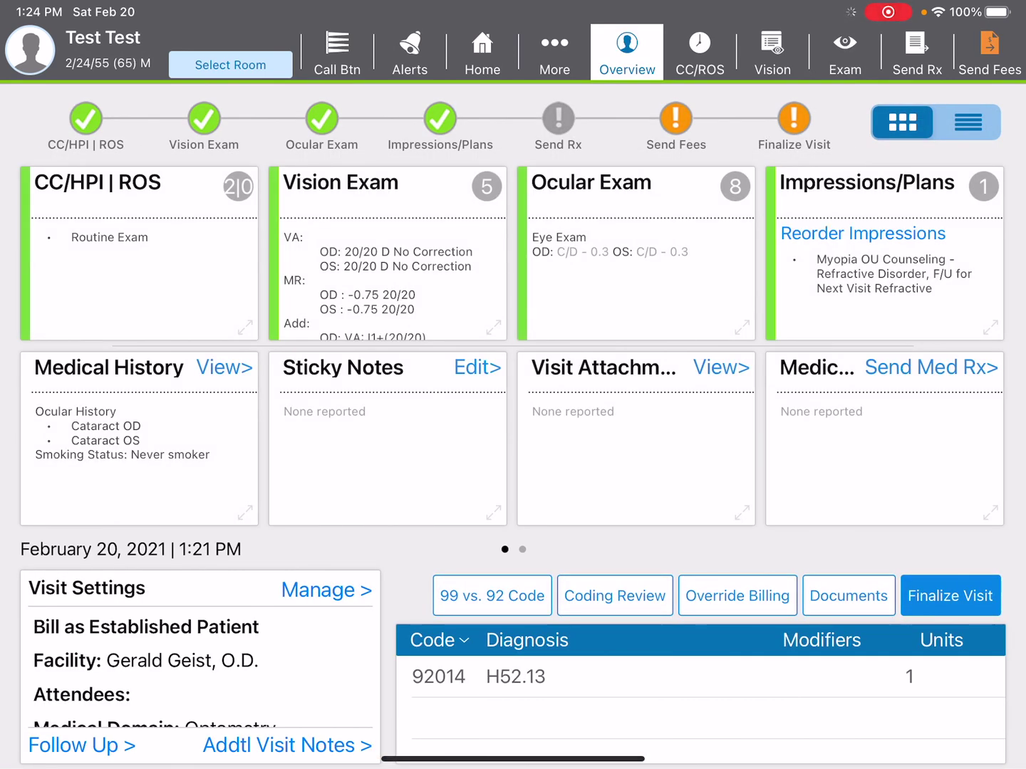
Step: View the visit note and the Myopia OU patient handout in the documents output, then return
click(950, 596)
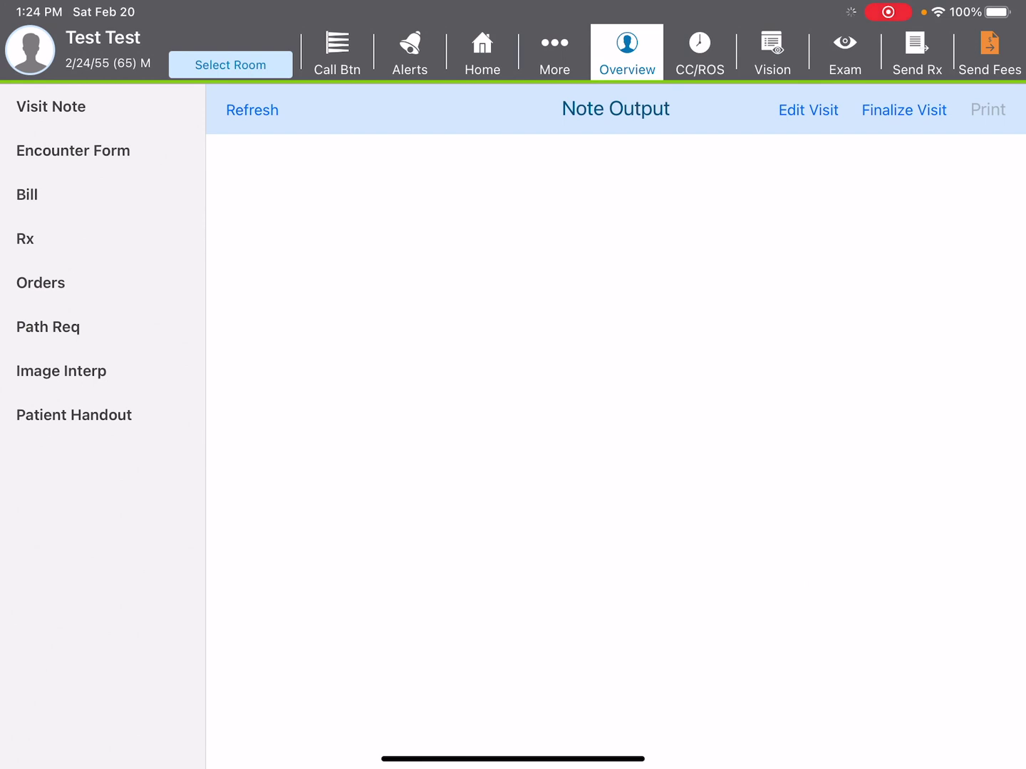
click(50, 106)
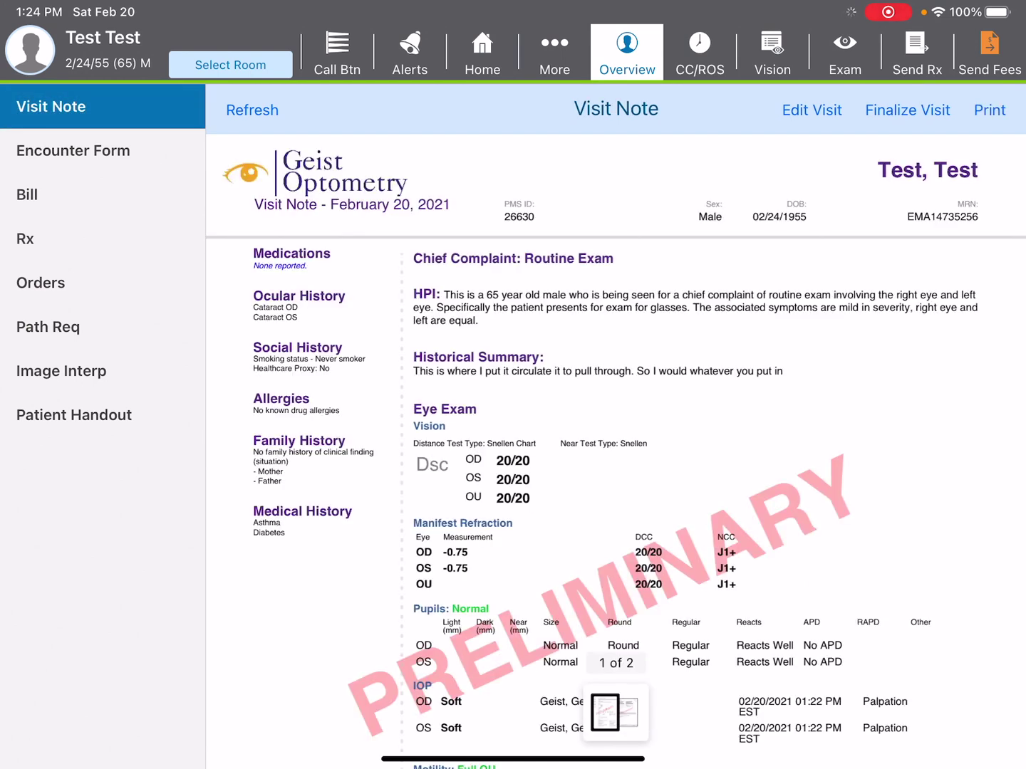
click(75, 415)
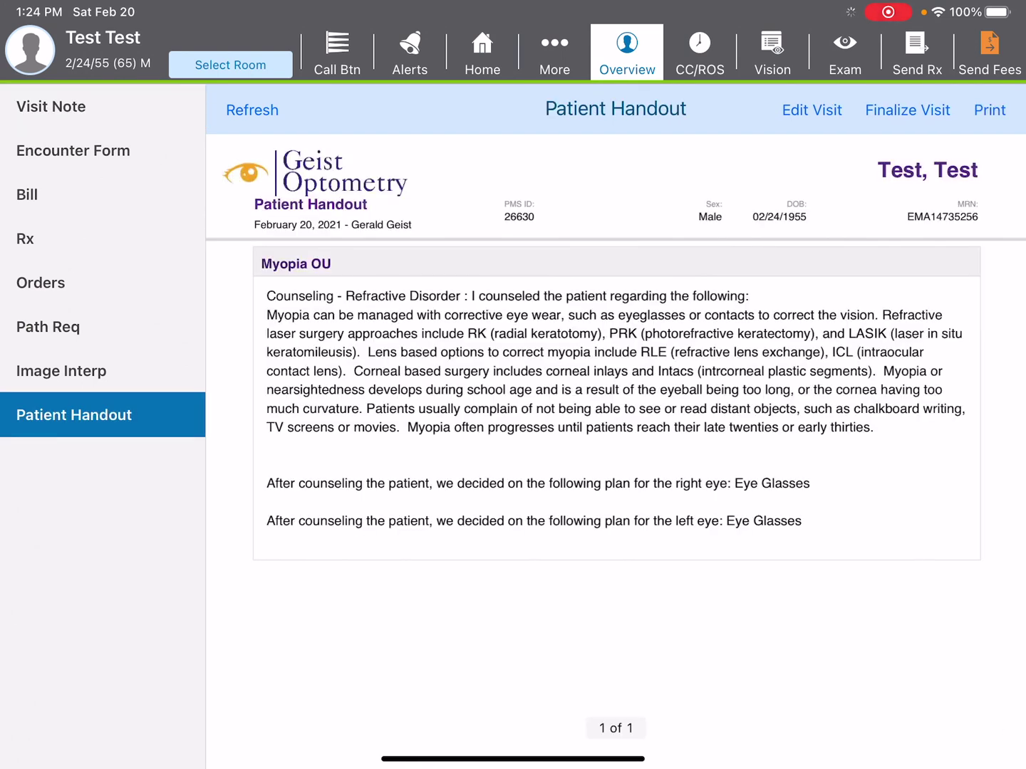
click(50, 107)
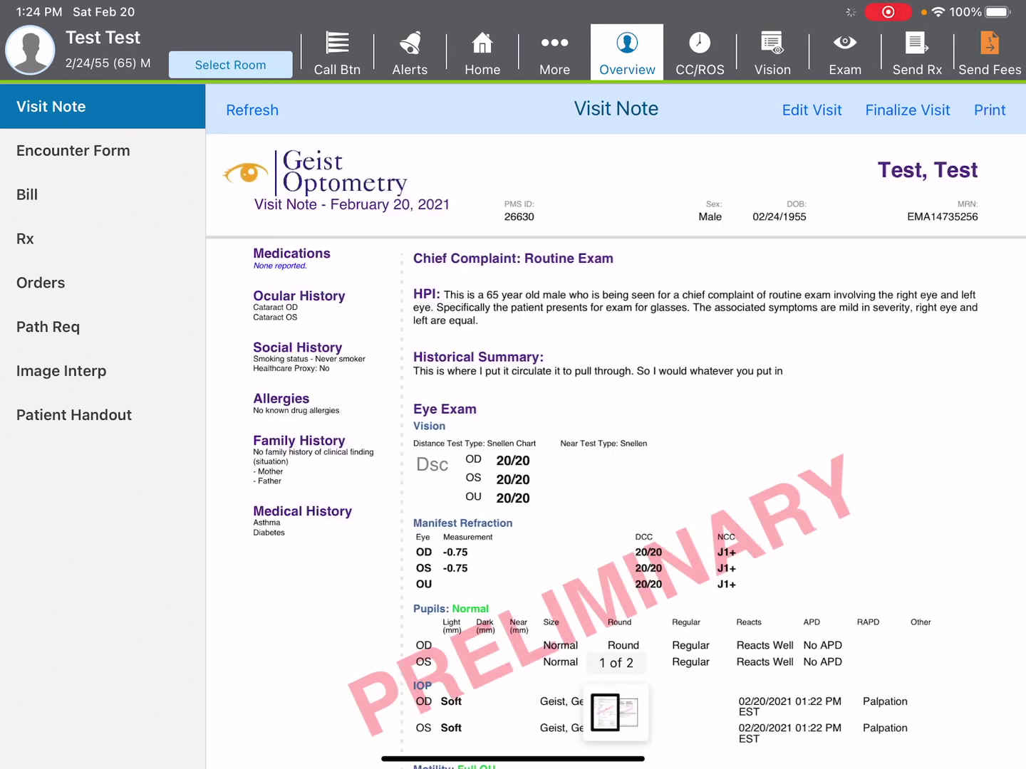
click(626, 52)
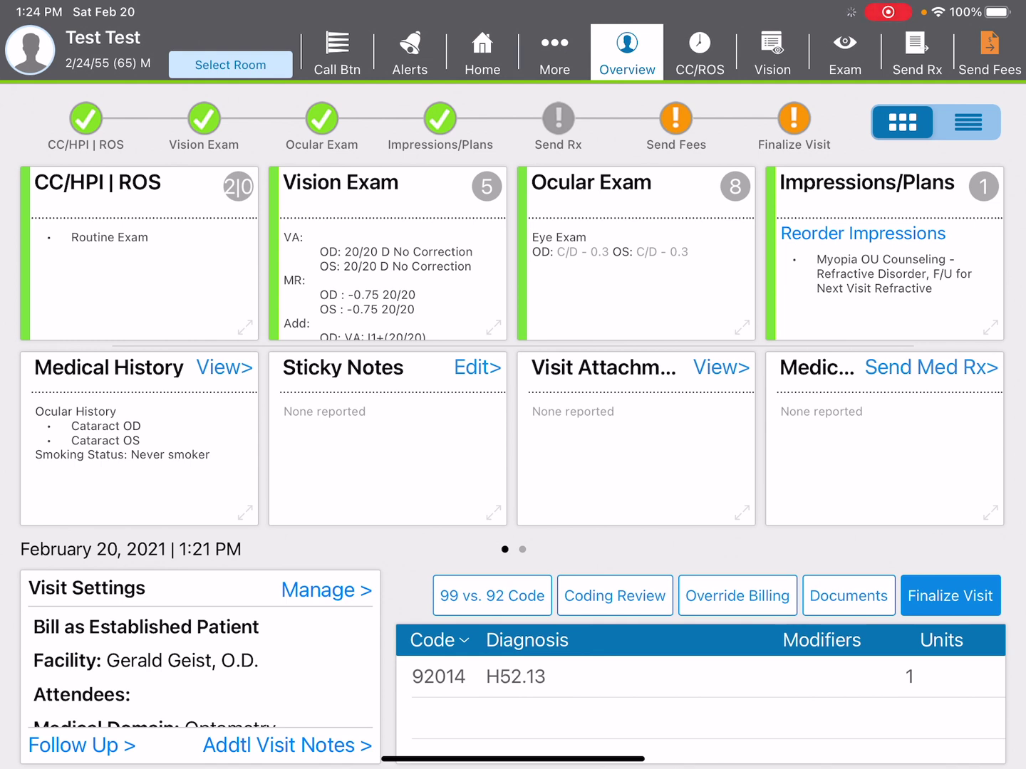
Step: Finalize the visit note with the PCP auto-fax option left unchecked
click(949, 596)
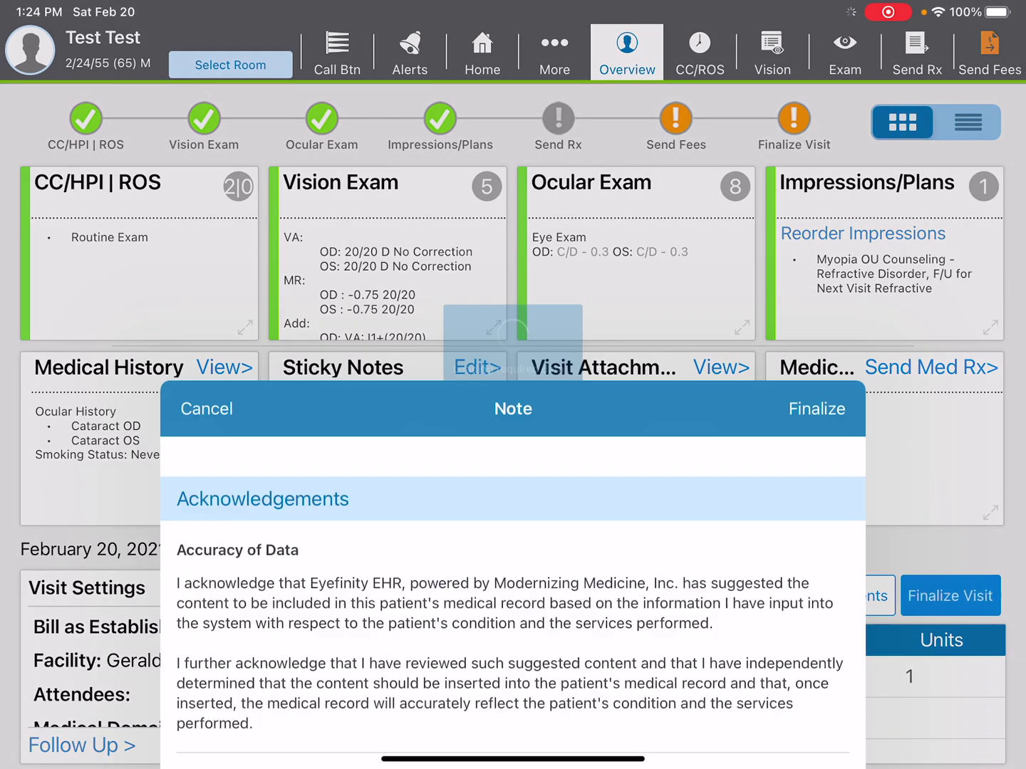
scroll(513, 425, down, 1)
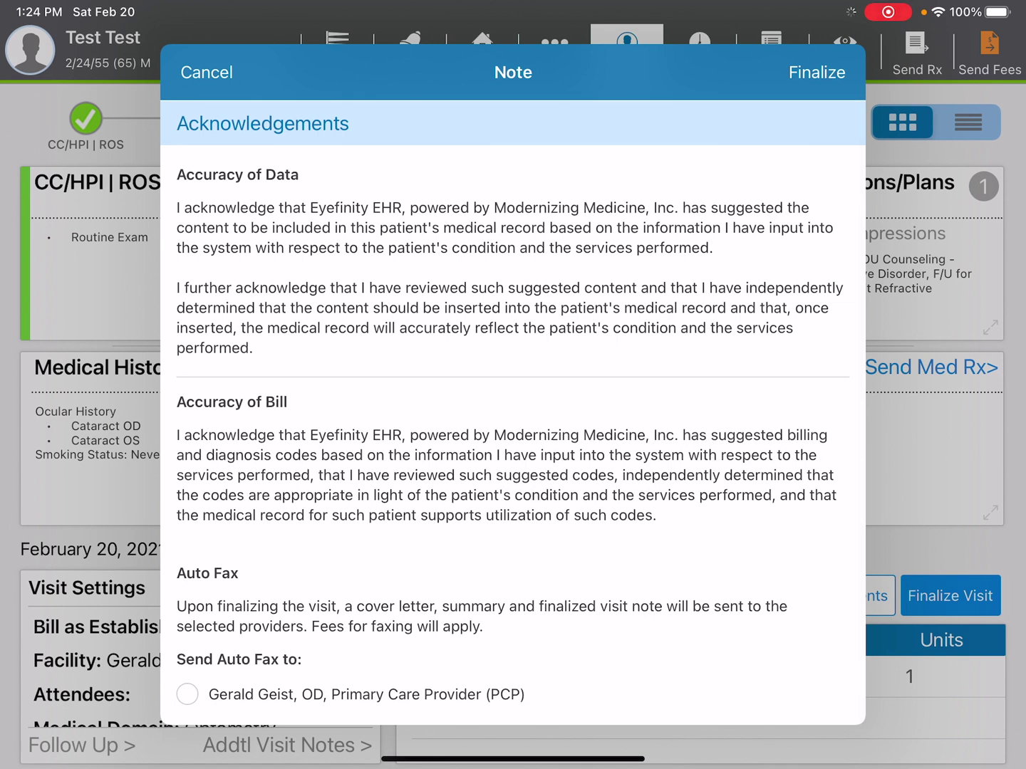
click(188, 694)
click(187, 694)
click(817, 72)
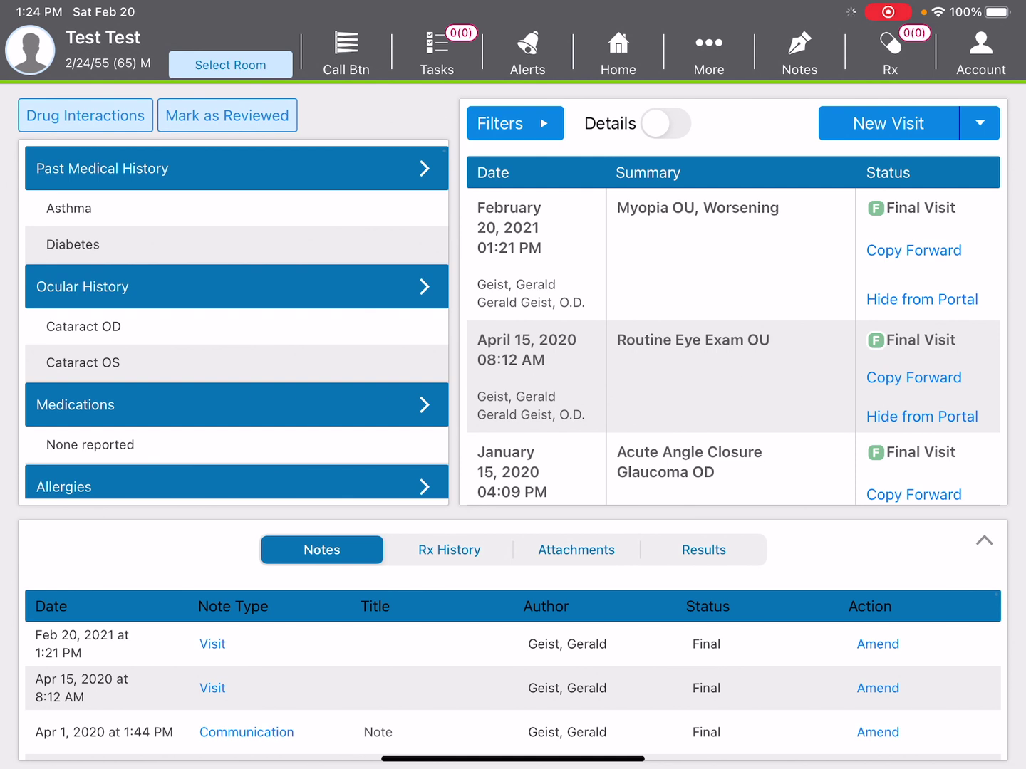
Step: Create a second same-day visit and begin adding a blurred vision chief complaint
click(525, 348)
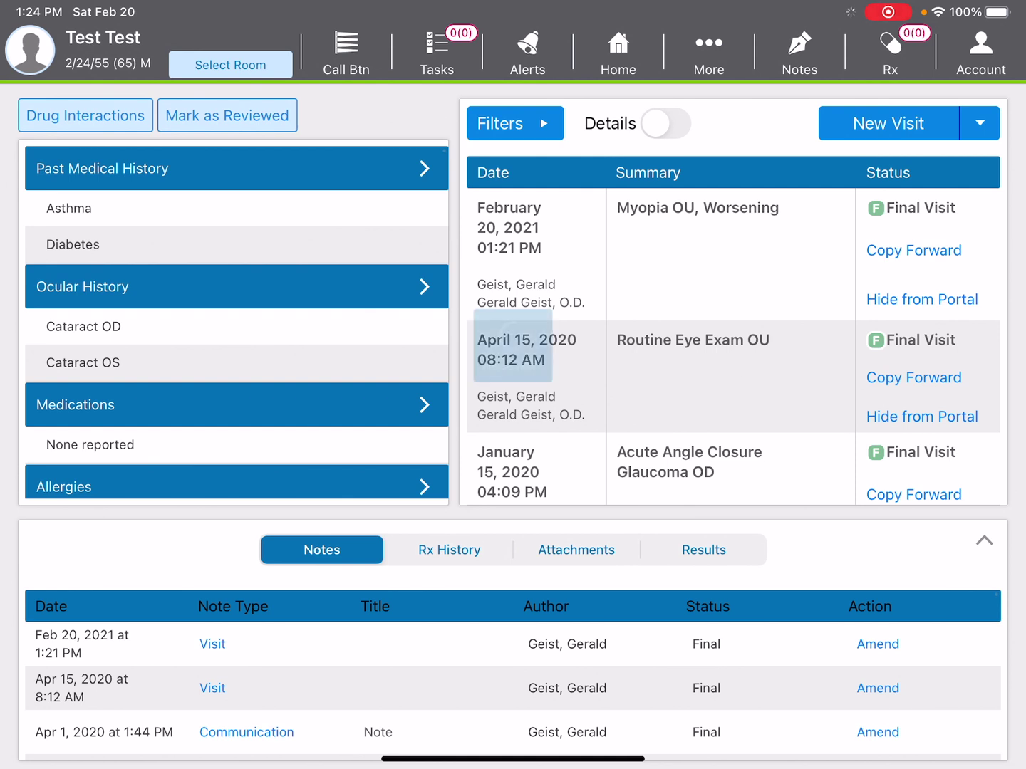
click(580, 434)
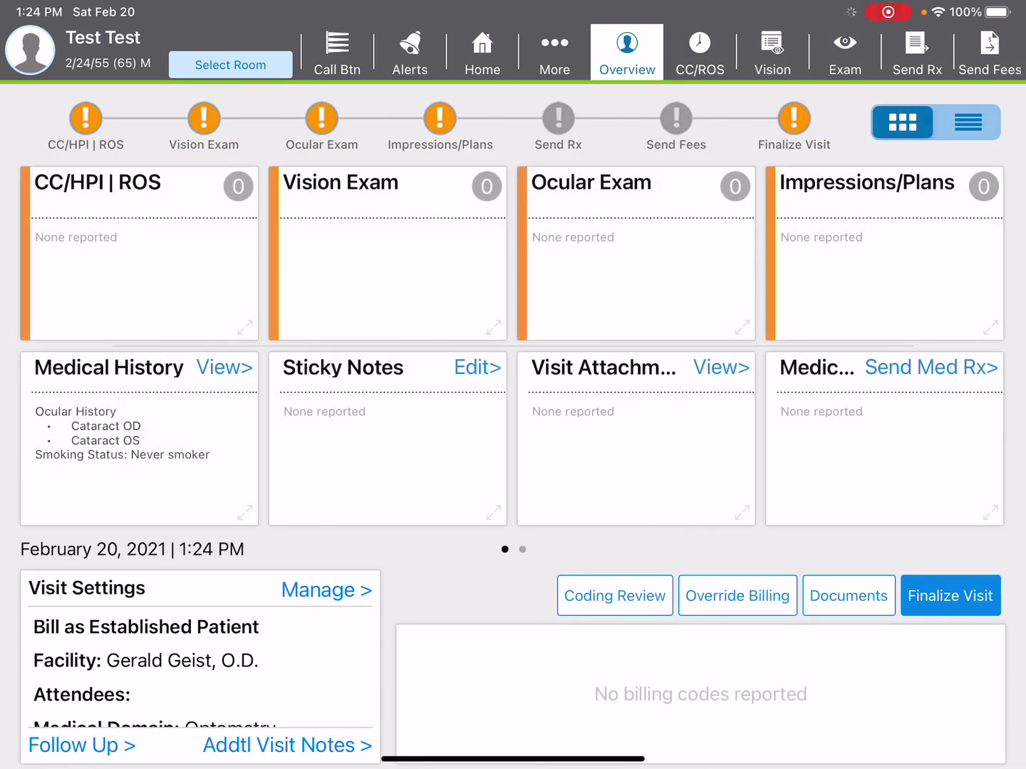
click(699, 52)
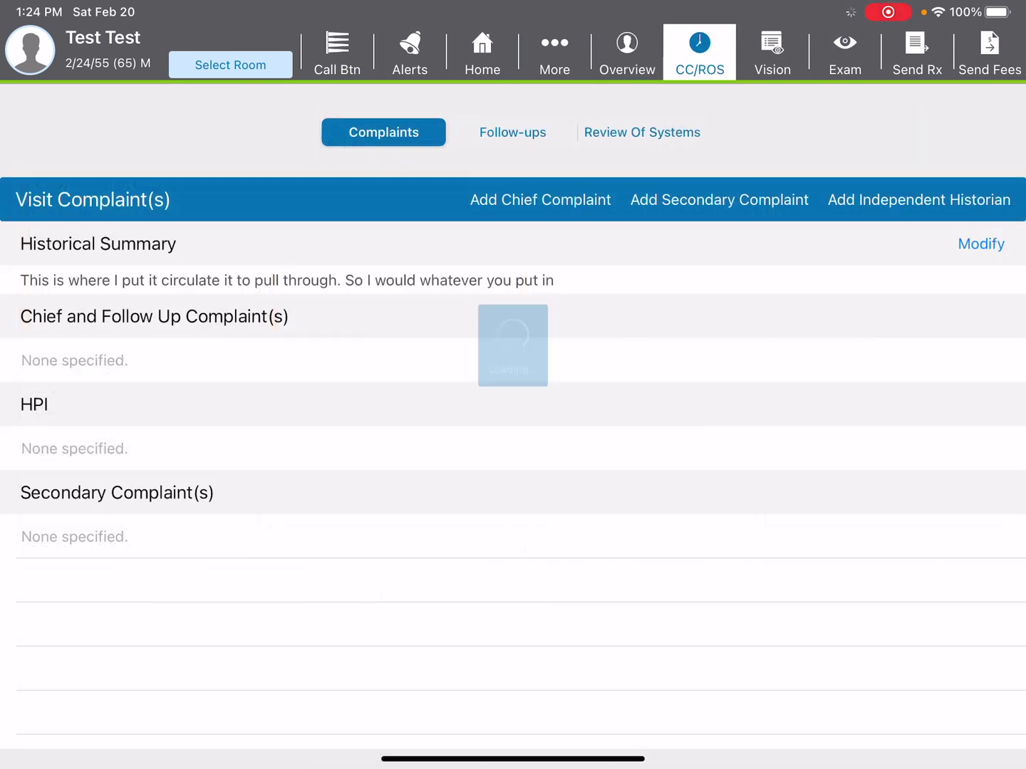
click(540, 200)
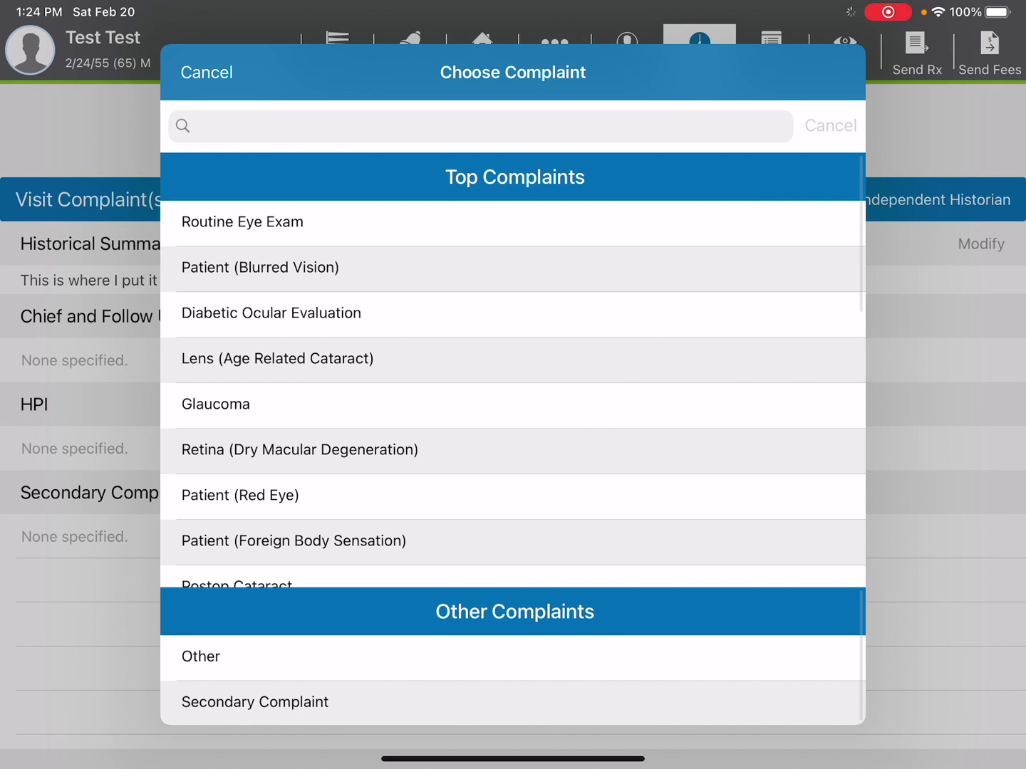
click(260, 268)
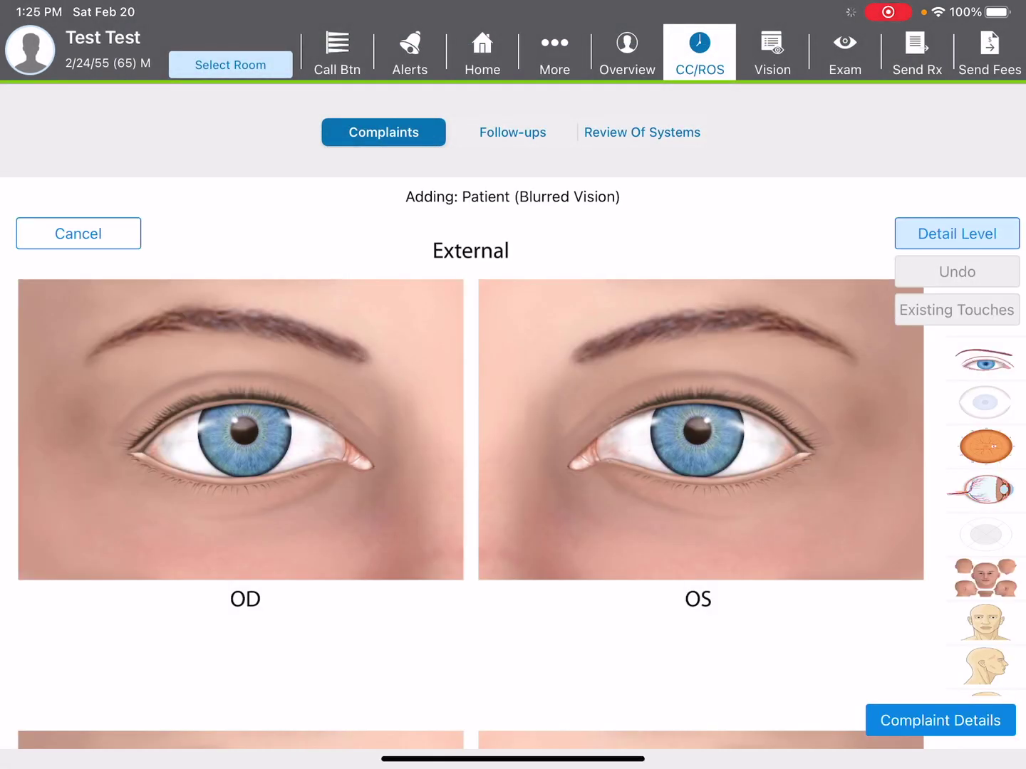
Step: Mark both eyes affected with newly presenting blurred vision at all distances, rated mild
click(224, 431)
click(685, 428)
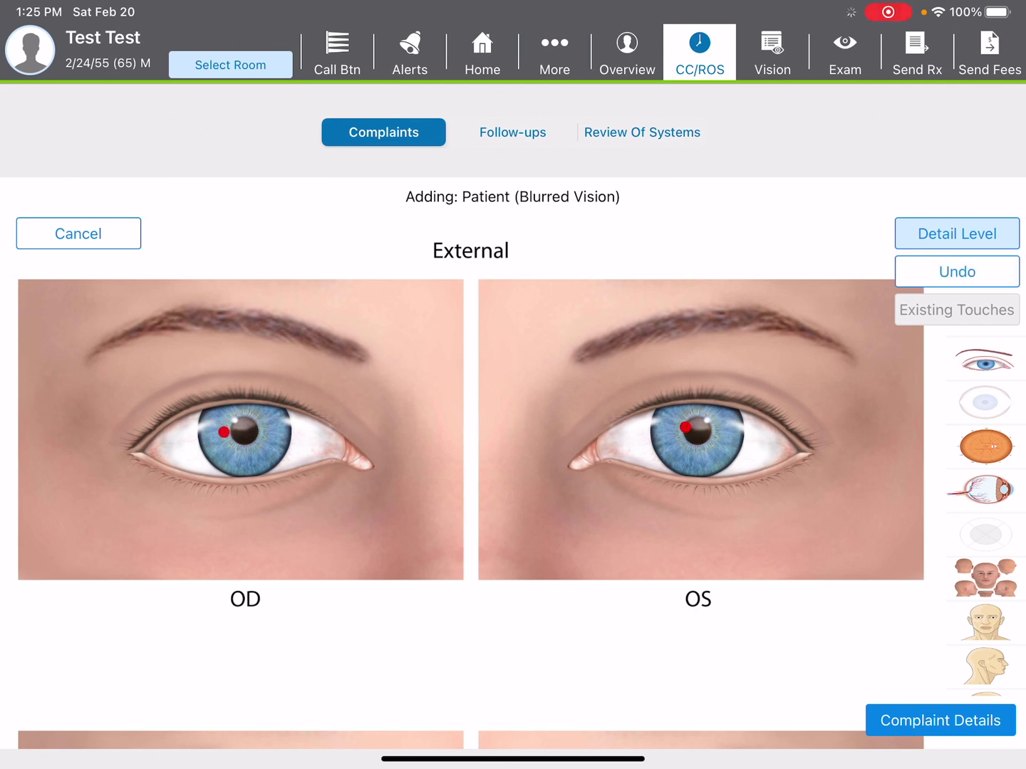
click(940, 719)
click(140, 301)
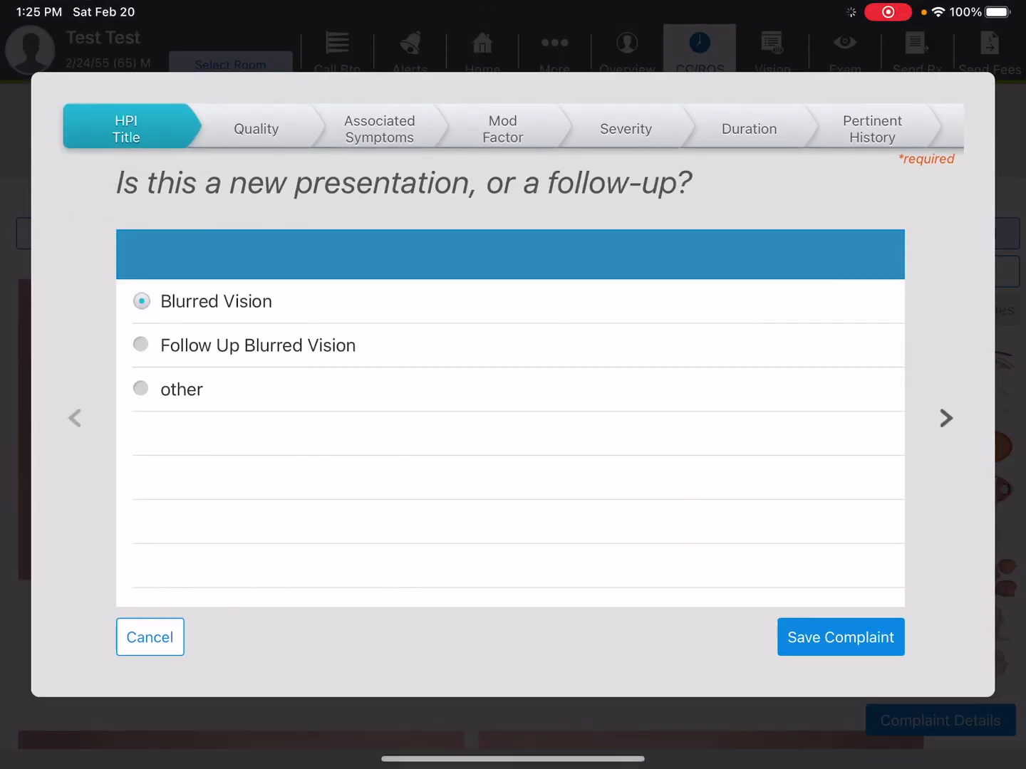
click(140, 345)
click(945, 417)
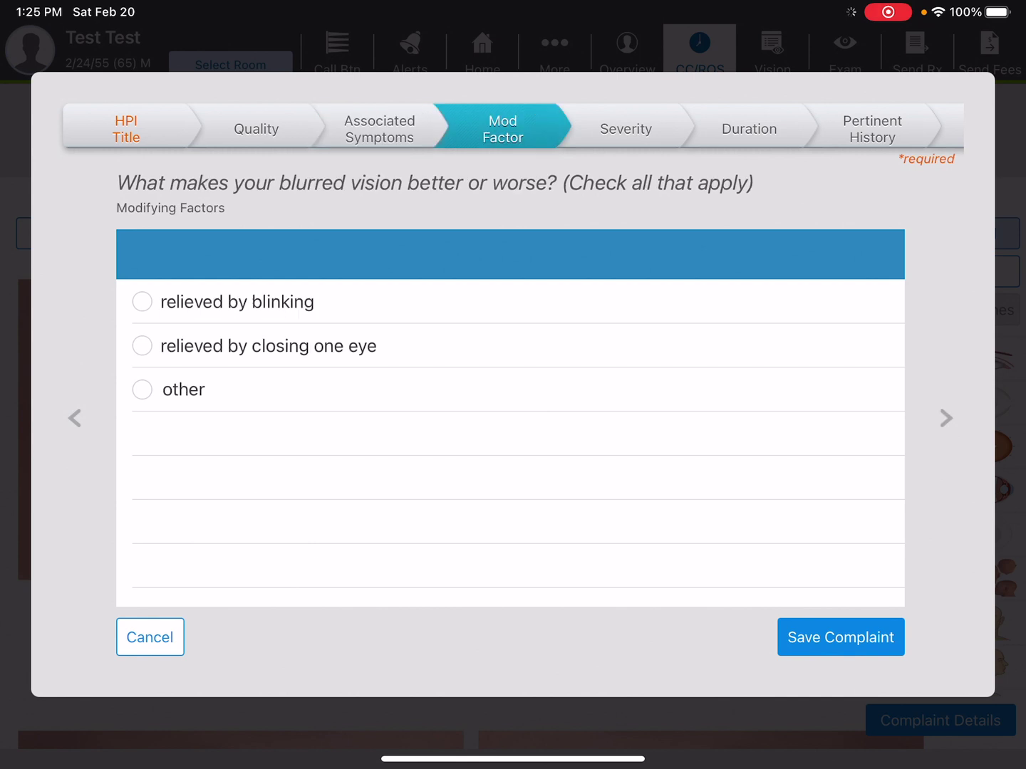
click(142, 301)
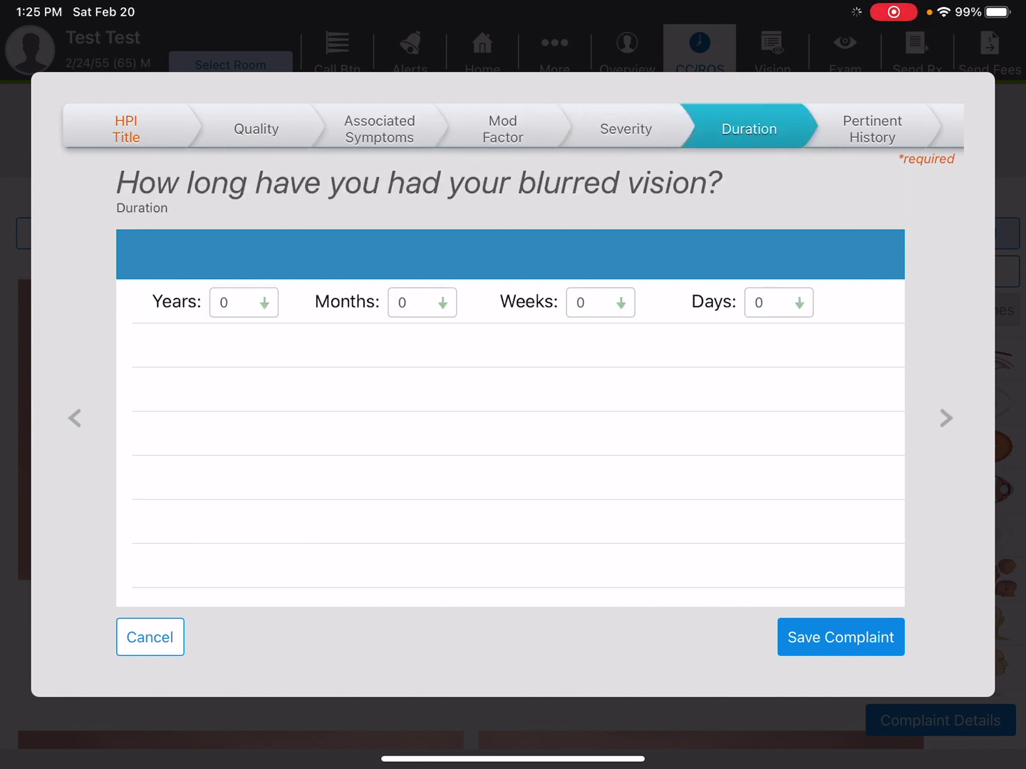
Step: Leave duration blank, note right and left eyes equal, and save the complaint
click(422, 302)
click(520, 132)
click(945, 417)
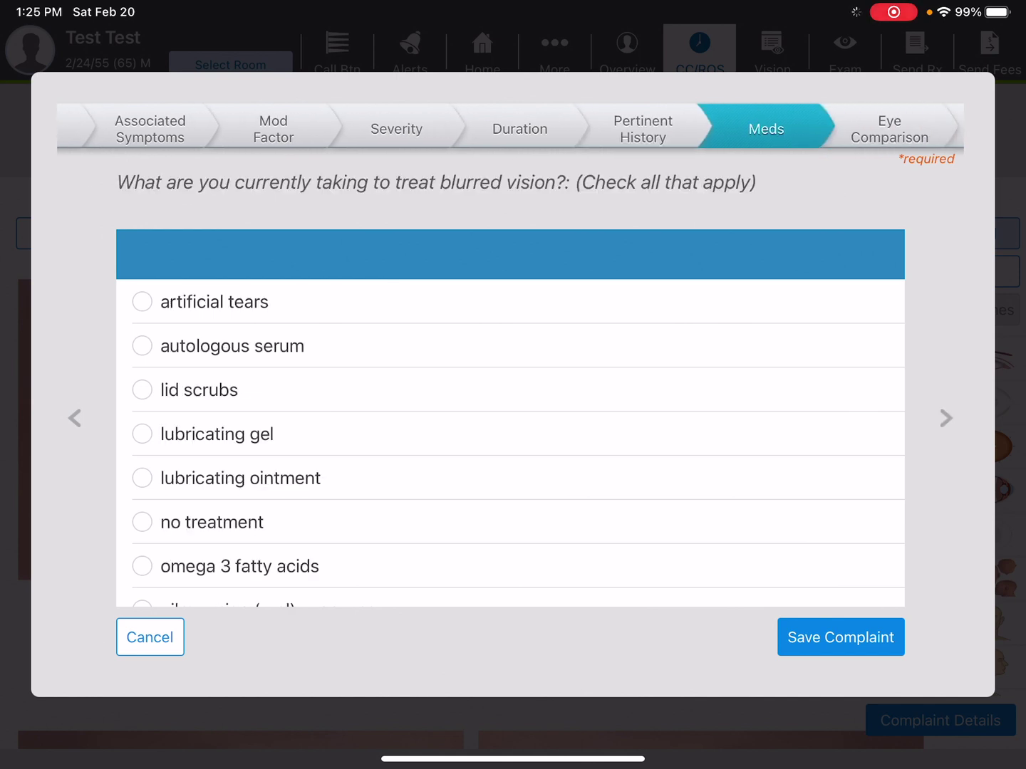
click(945, 417)
click(142, 345)
click(841, 637)
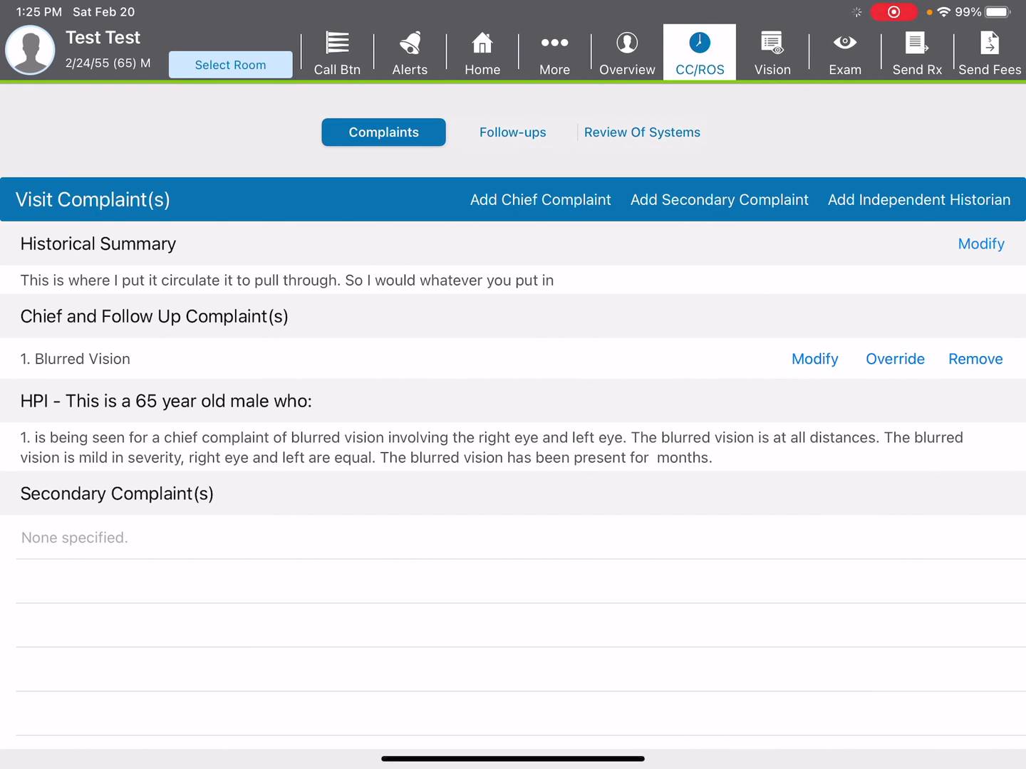
click(641, 132)
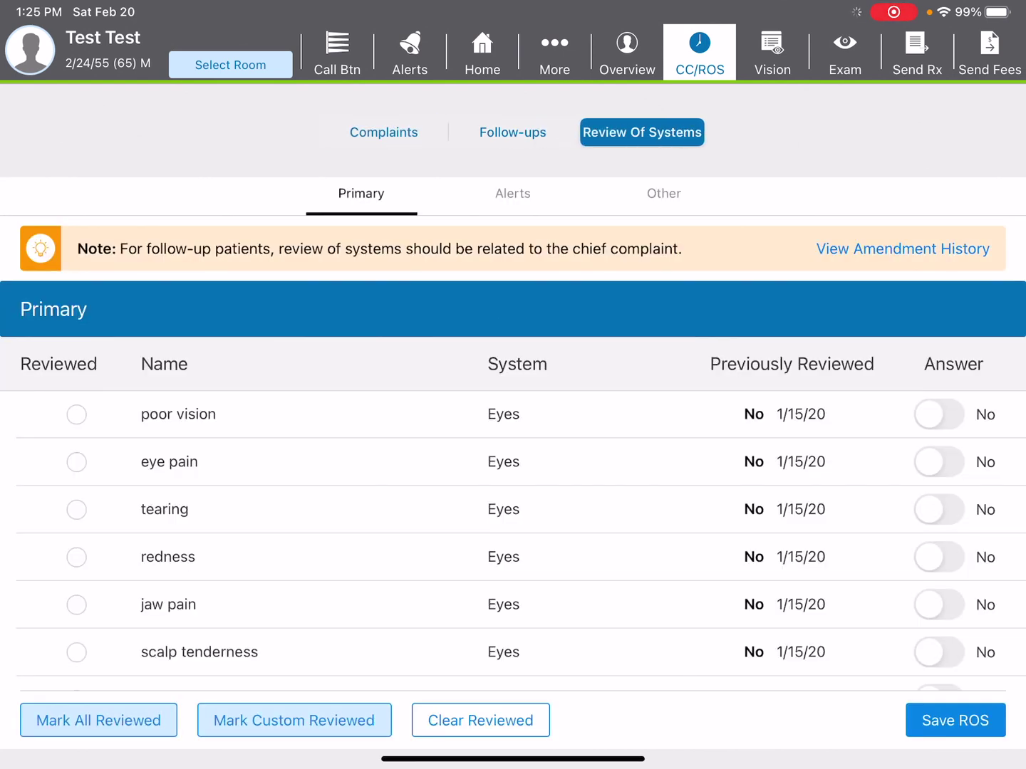
Step: Mark the custom set of review-of-systems items reviewed and save the ROS
click(99, 719)
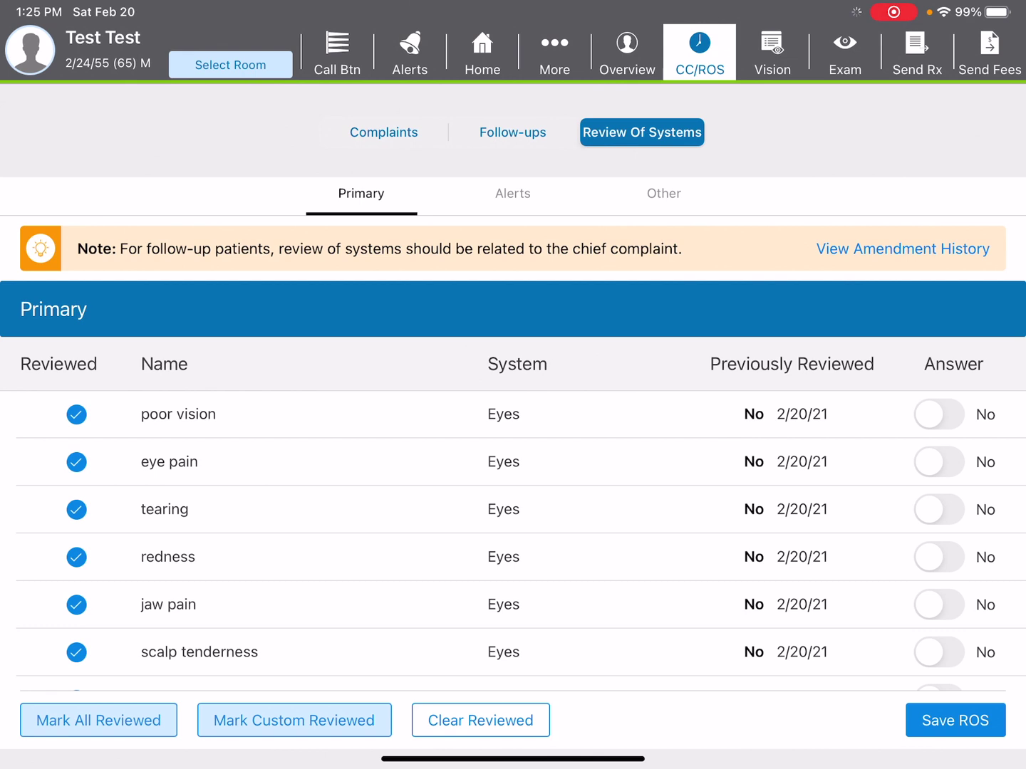
click(480, 719)
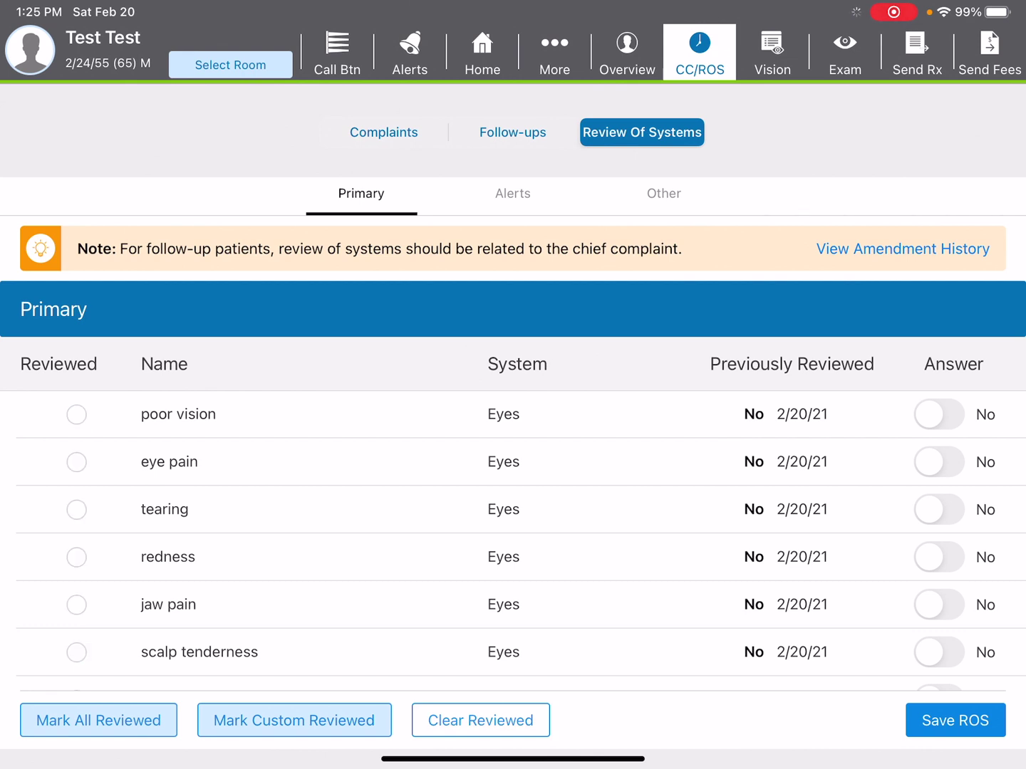
click(294, 719)
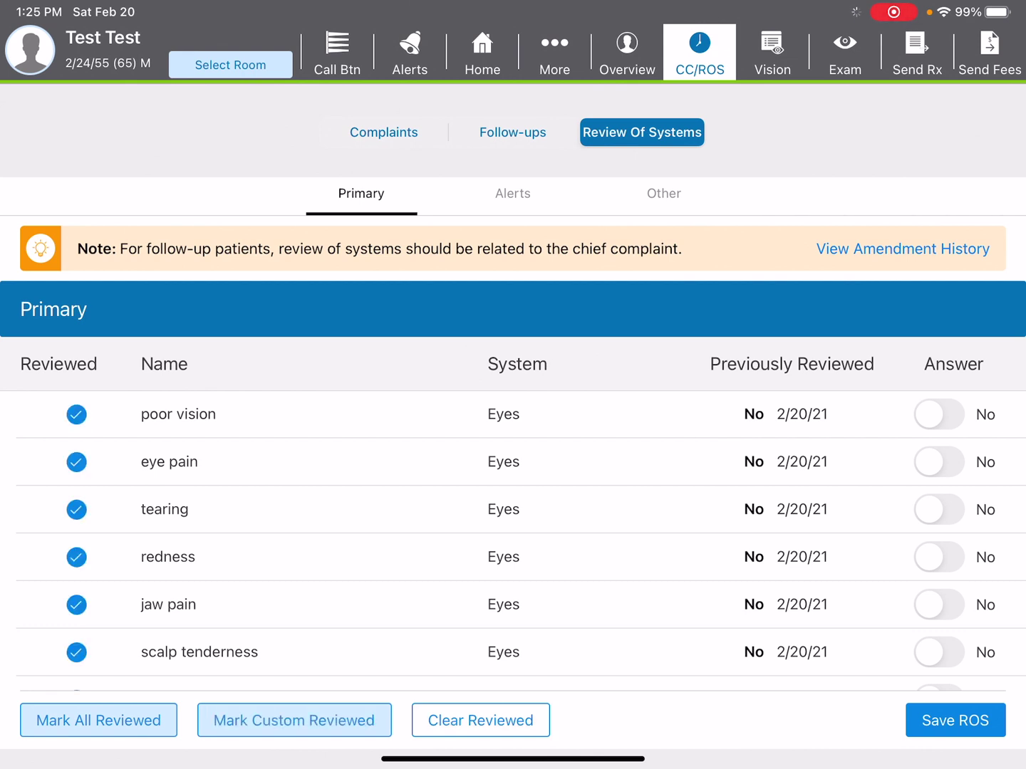
click(954, 720)
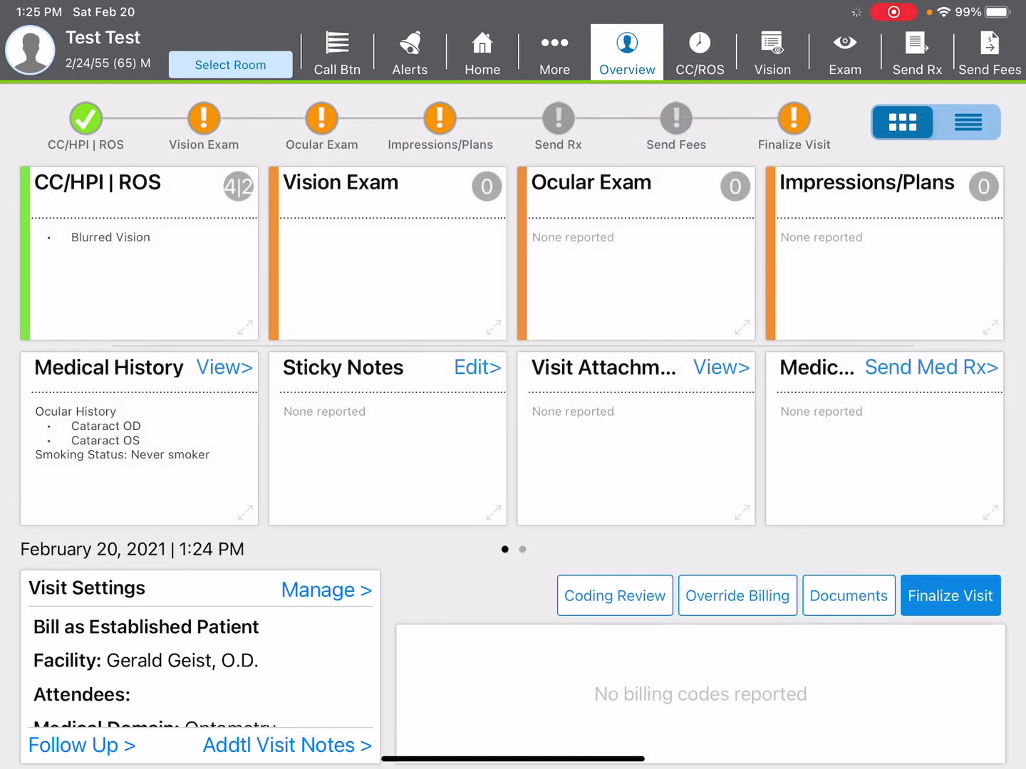
Step: Mark pupils, visual fields and motility normal and add a manifest refraction
click(772, 52)
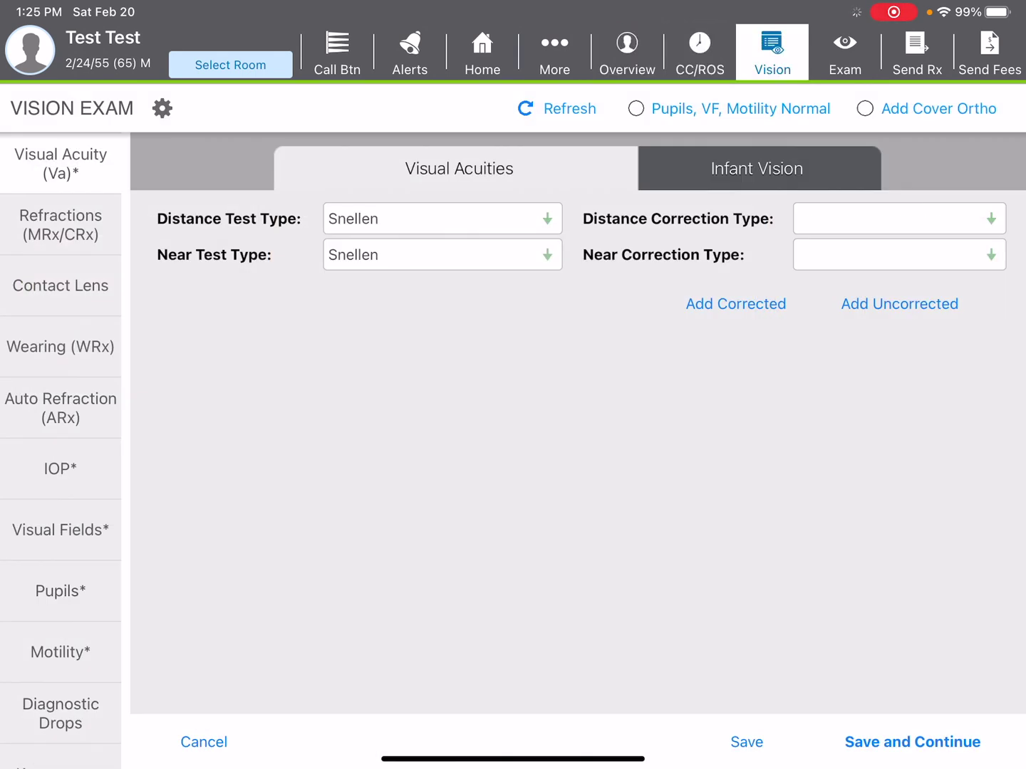
click(636, 108)
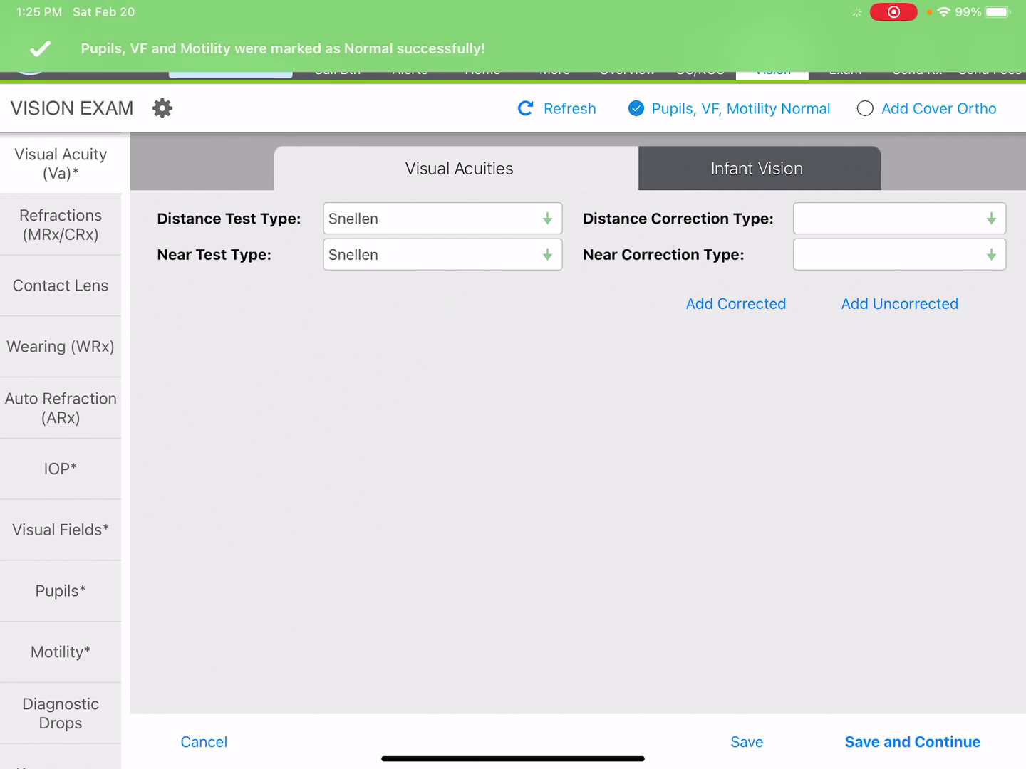
click(61, 224)
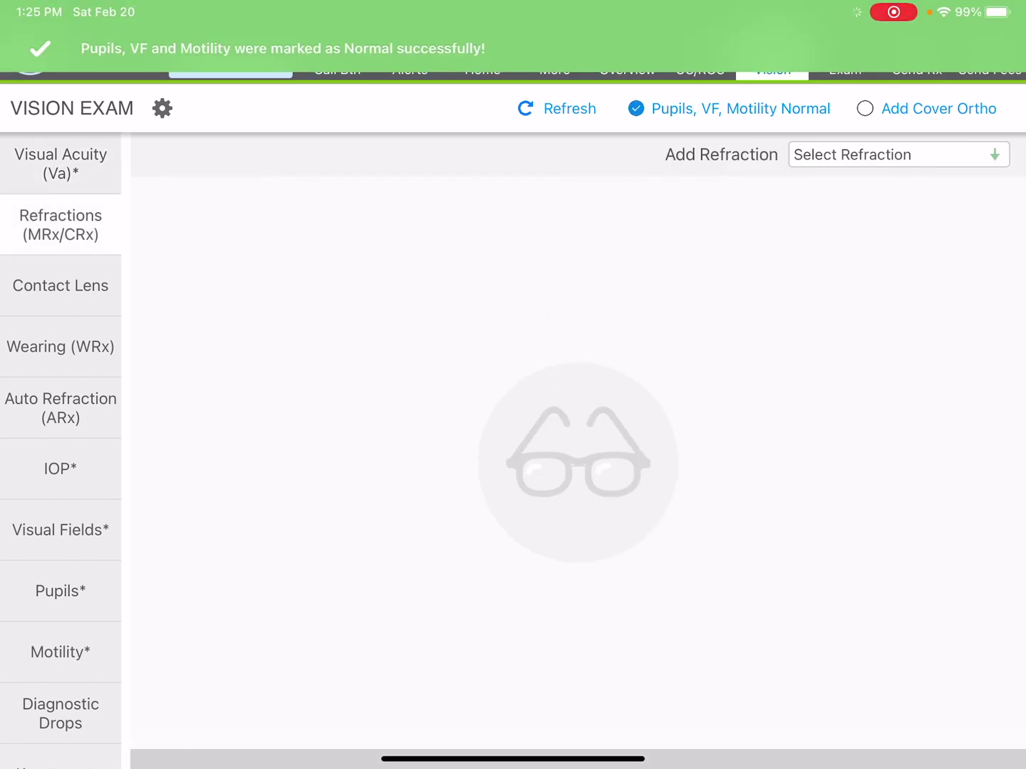
click(898, 153)
click(537, 89)
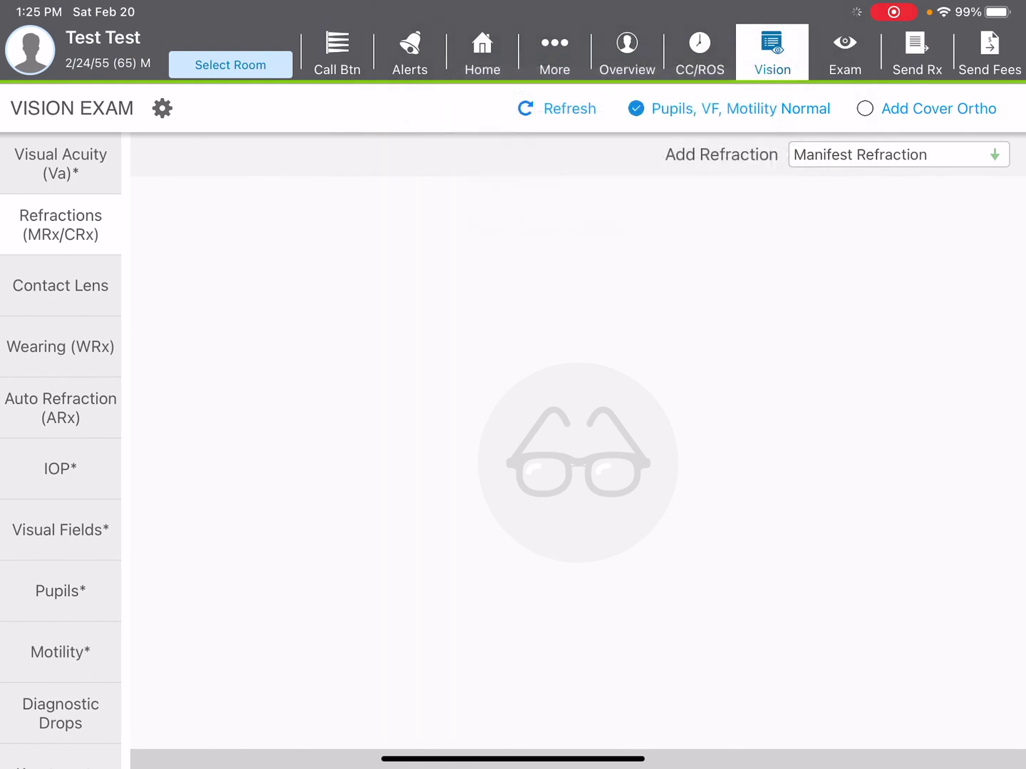
Step: Set OD refraction to -0.75 -0.50 x001 and copy it to OS
click(127, 241)
click(68, 319)
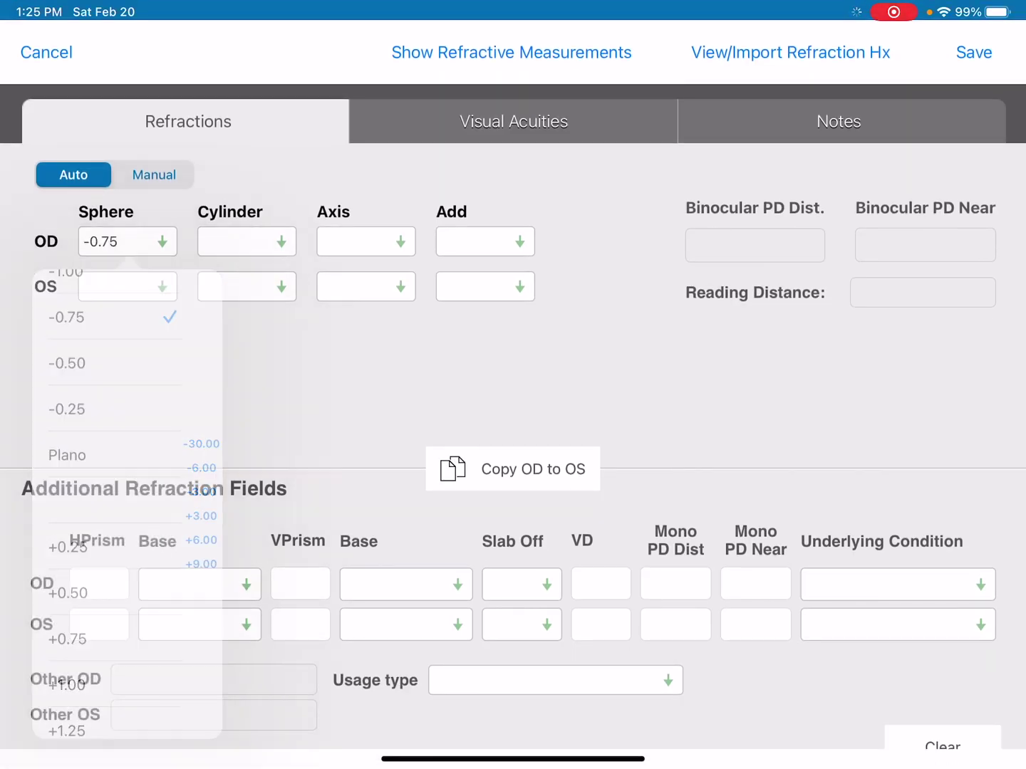
click(247, 241)
click(186, 364)
click(366, 242)
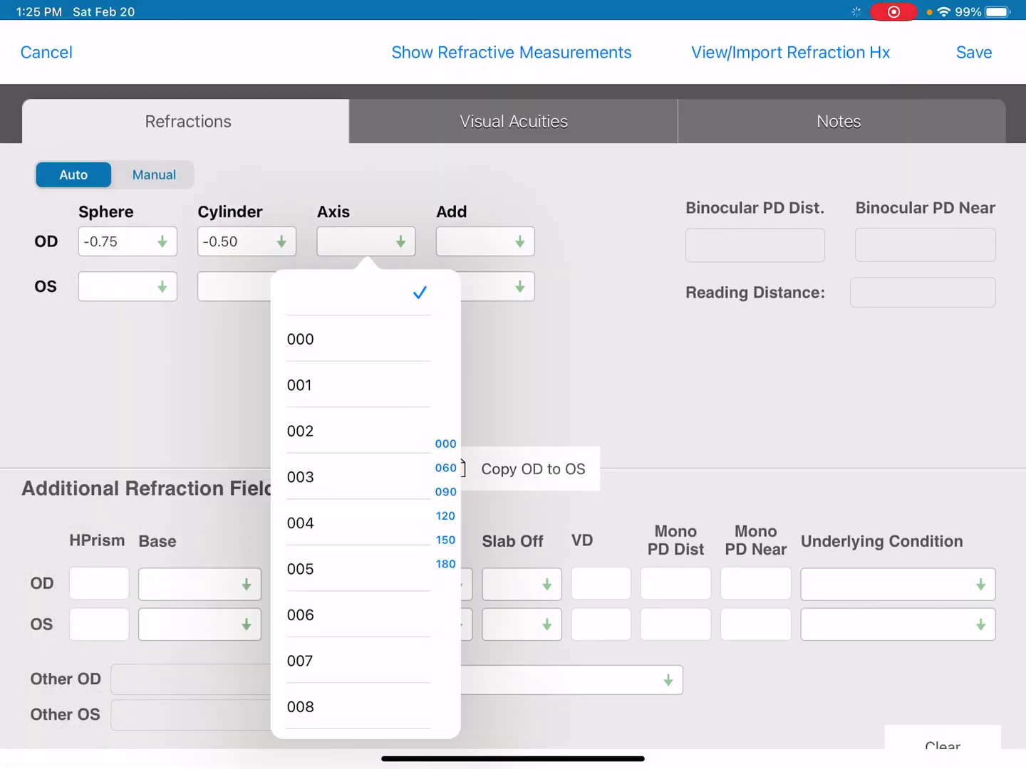
click(301, 339)
click(366, 242)
click(299, 384)
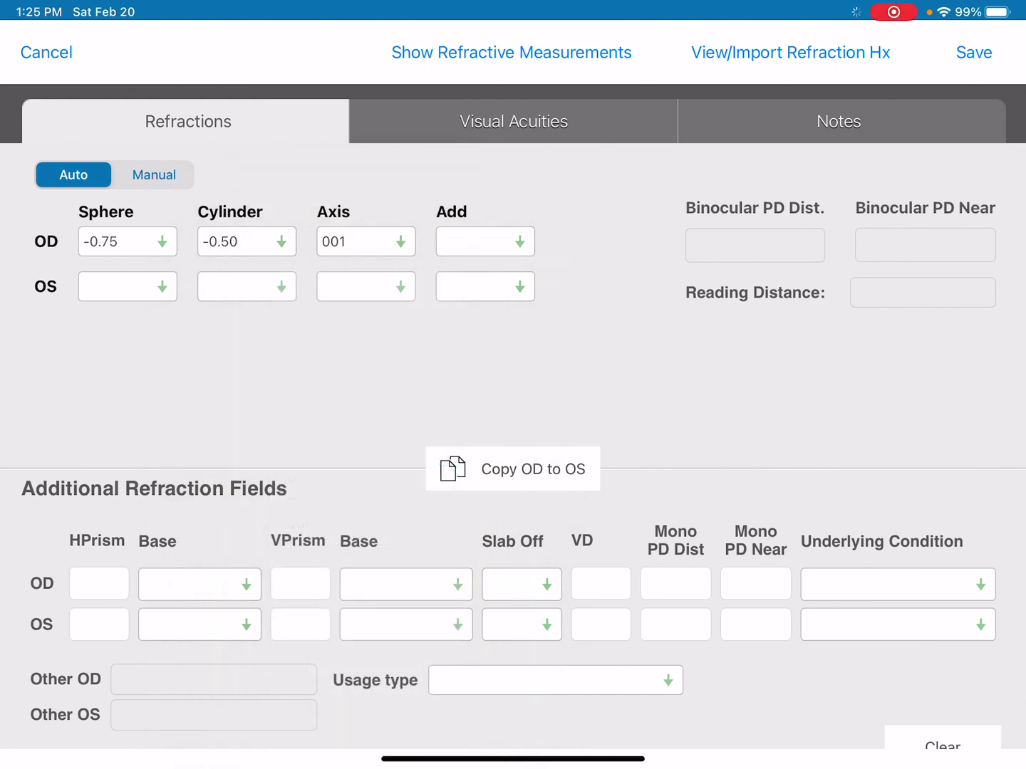
click(513, 469)
Step: Record 20/20 distance and J1+ near acuities in both eyes and save the refraction
click(514, 120)
click(305, 168)
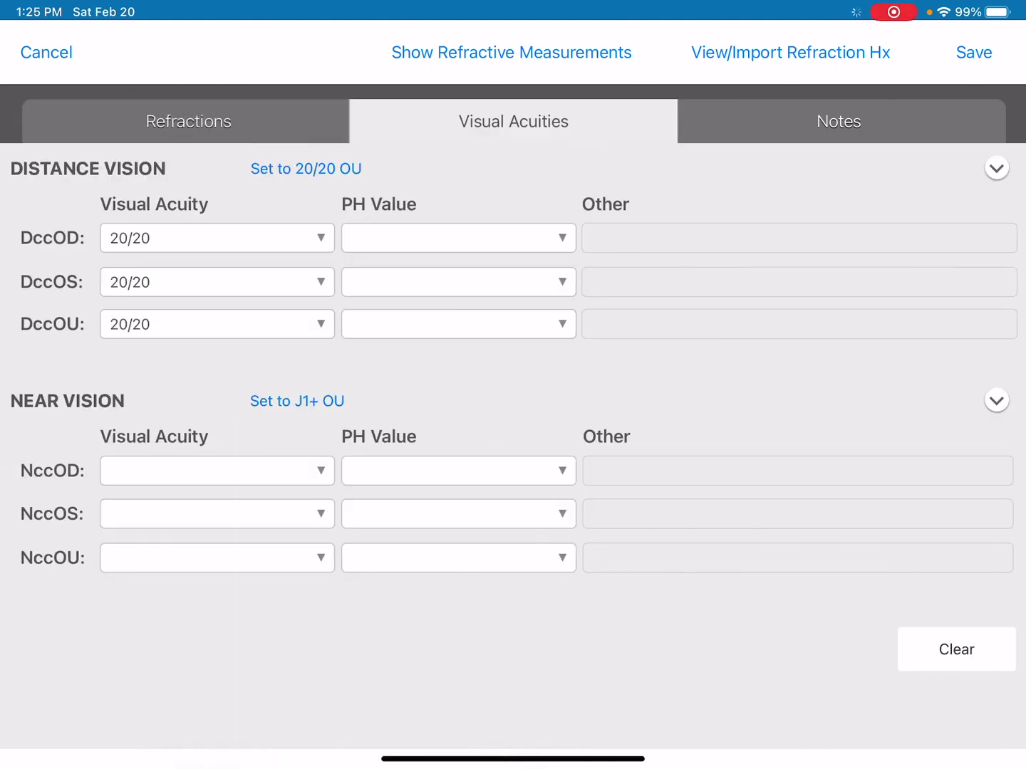
click(296, 401)
click(974, 52)
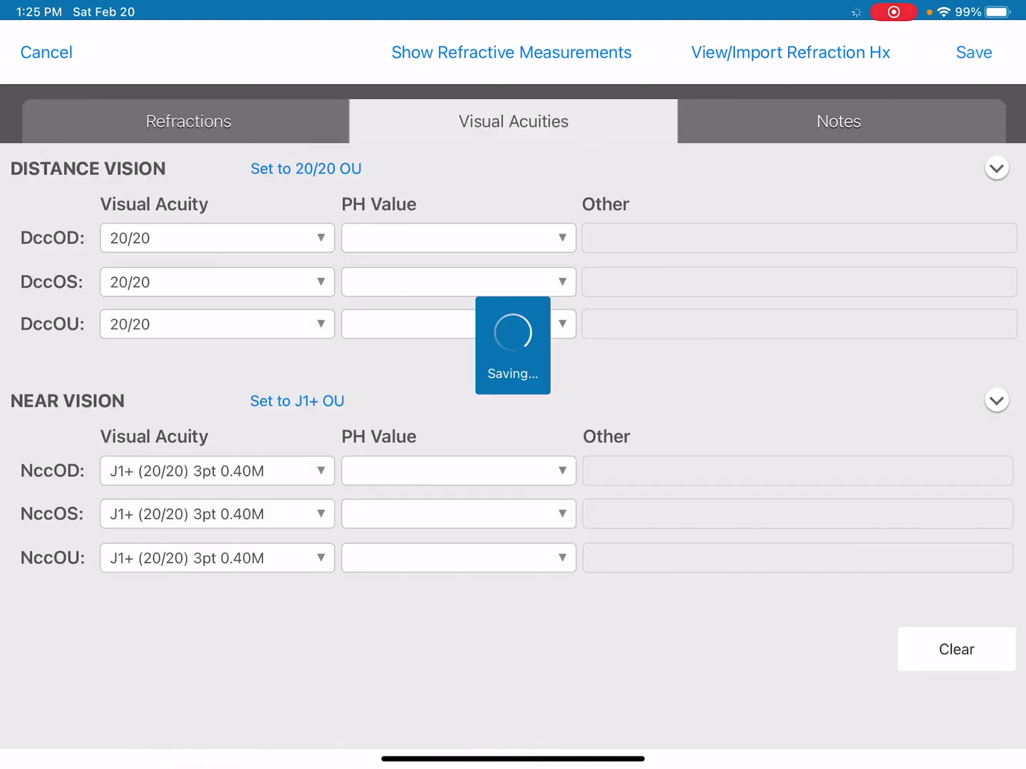
Step: Add a new IOP entry with non-contact tonometer method and OD pressure of 13
click(60, 469)
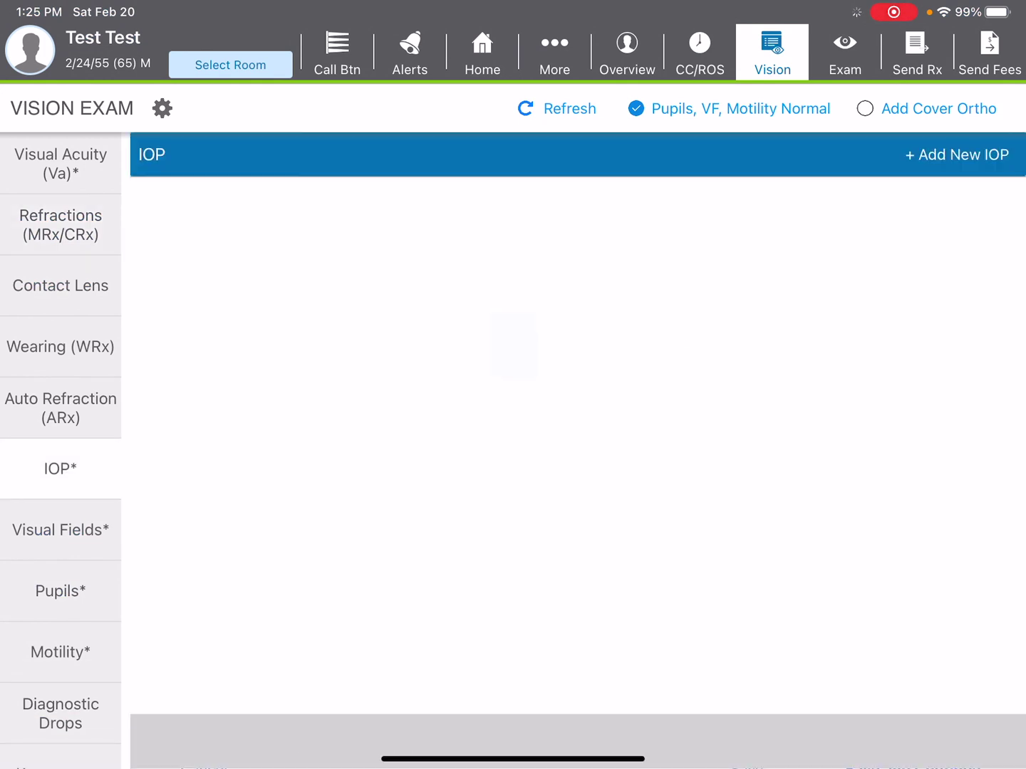
click(958, 153)
click(169, 180)
click(138, 426)
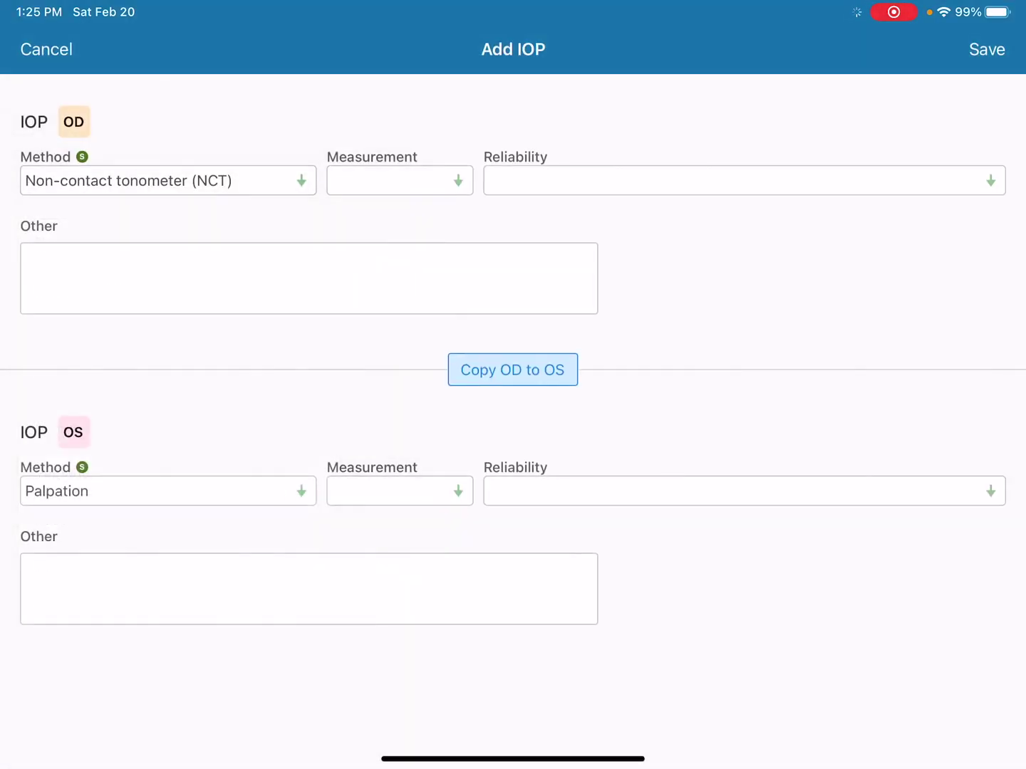
click(399, 180)
Step: Copy the OD reading to OS, save the pressures and return to the overview
click(263, 300)
click(512, 369)
click(985, 49)
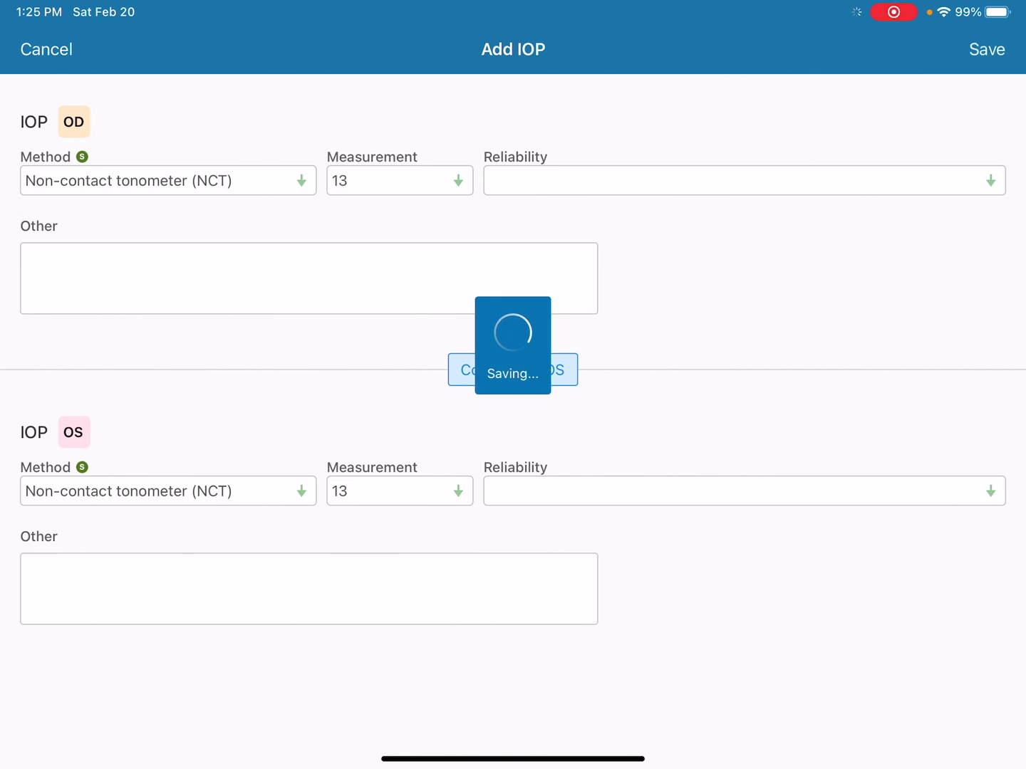
click(627, 52)
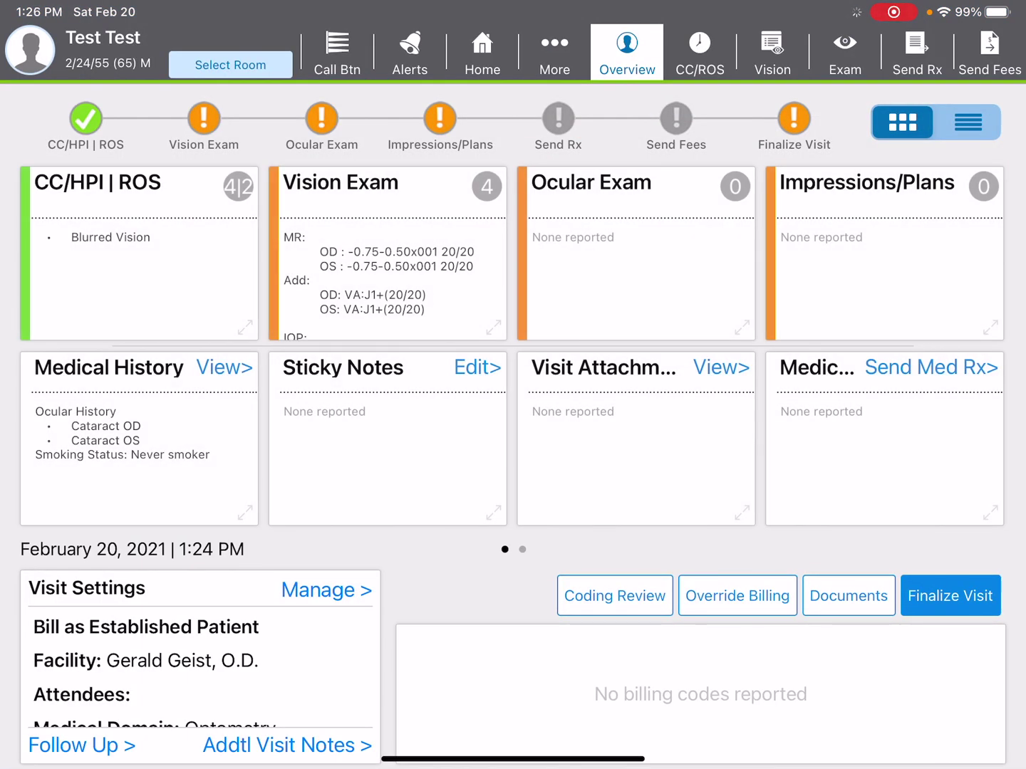
Step: Add uncorrected distance acuity of 20/20 OU and save it
click(773, 53)
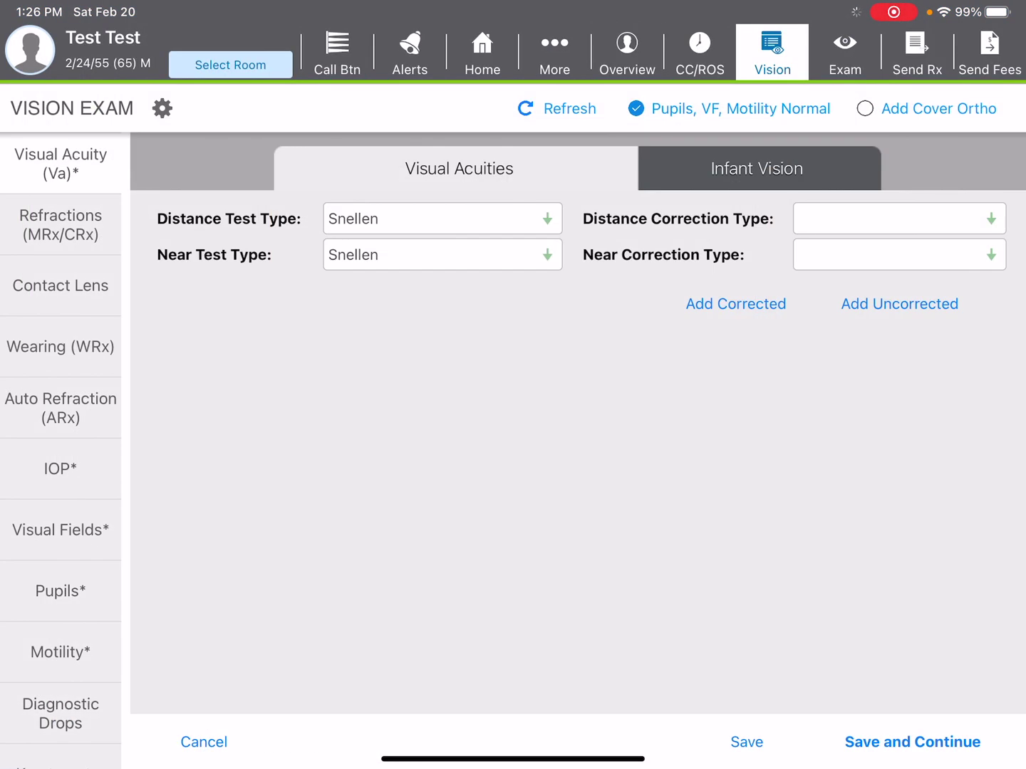
click(899, 303)
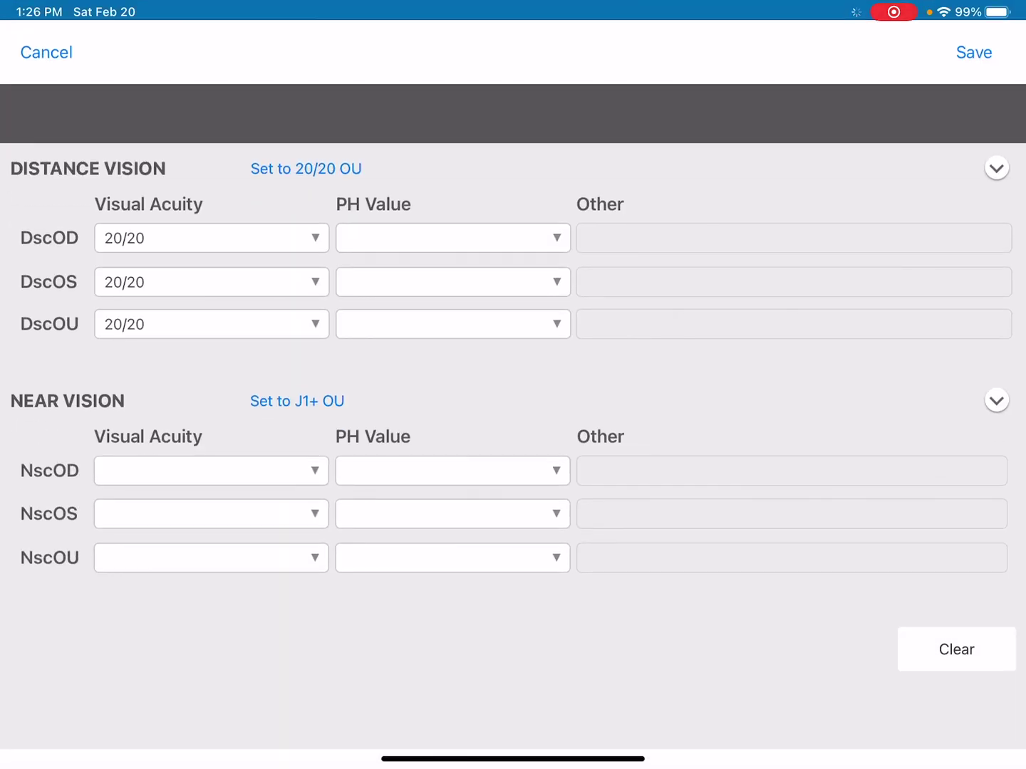
click(973, 52)
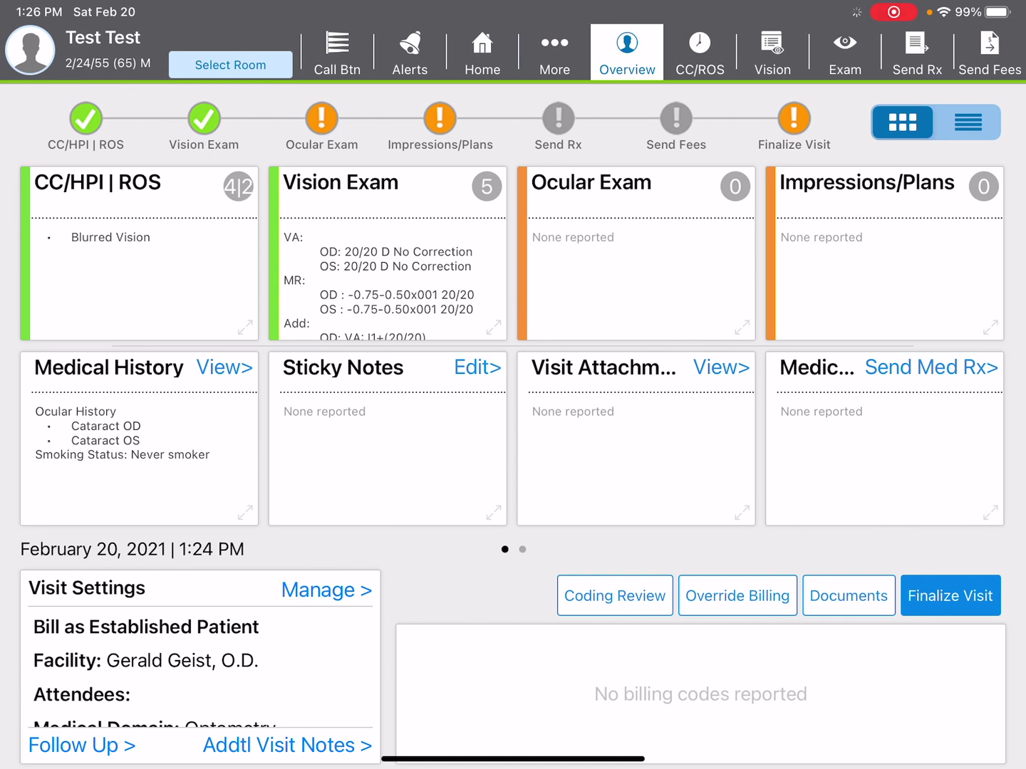
Step: Go to the exam screen's Protocols list from the More tools menu
click(844, 52)
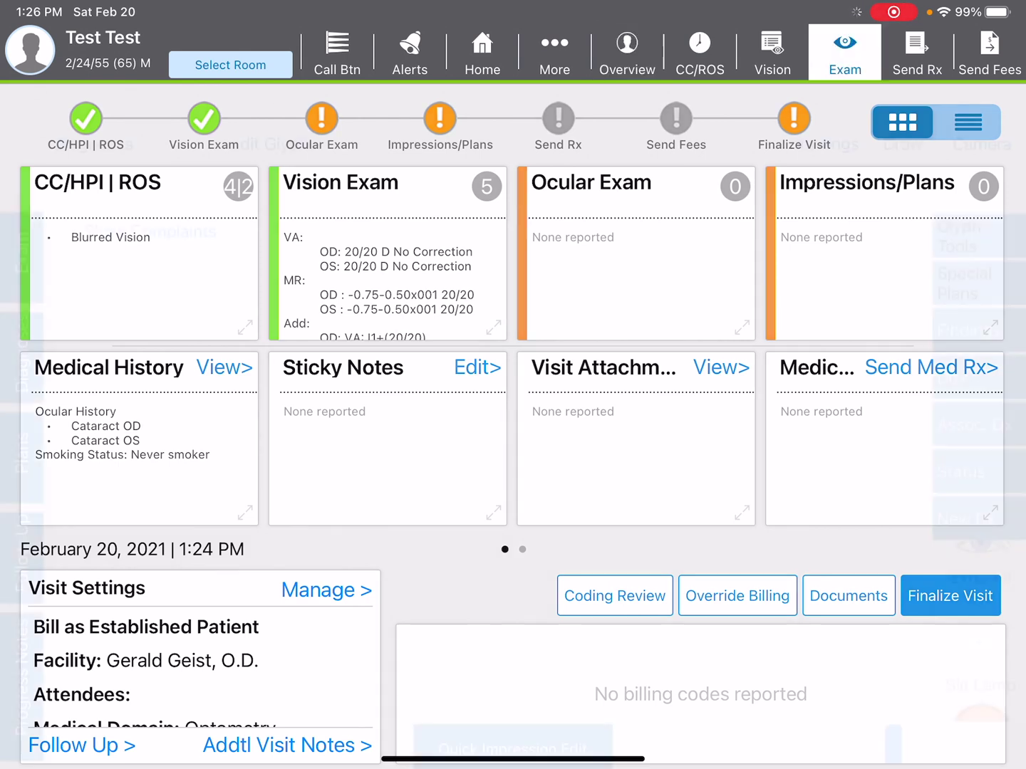
click(555, 52)
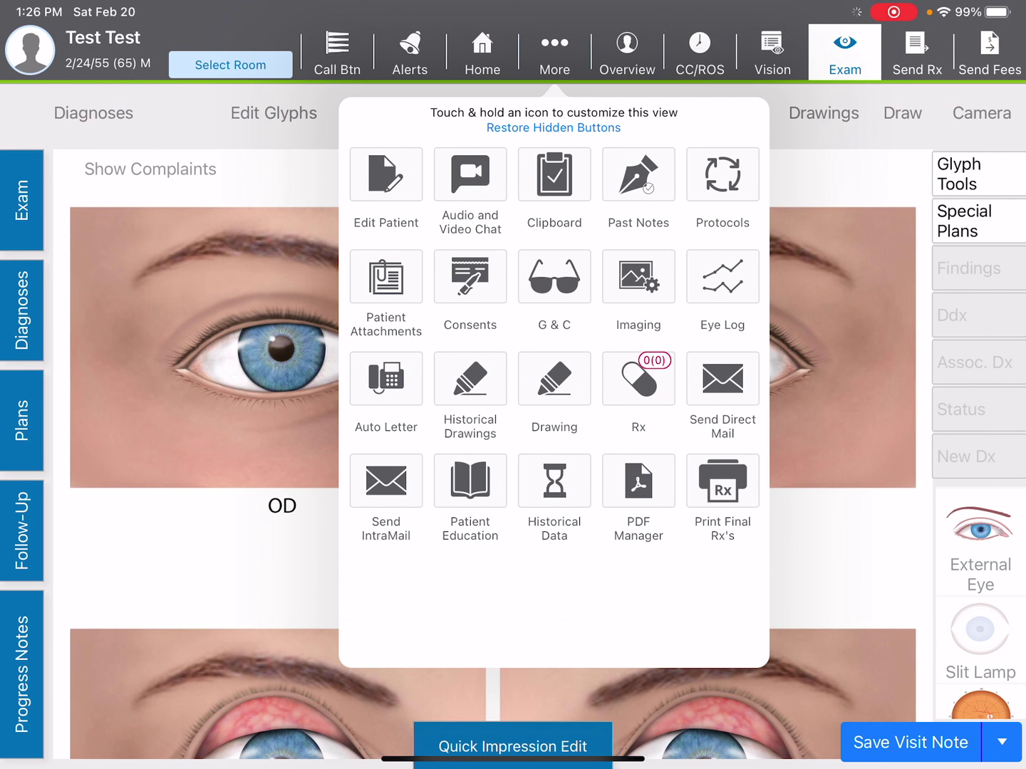
click(724, 172)
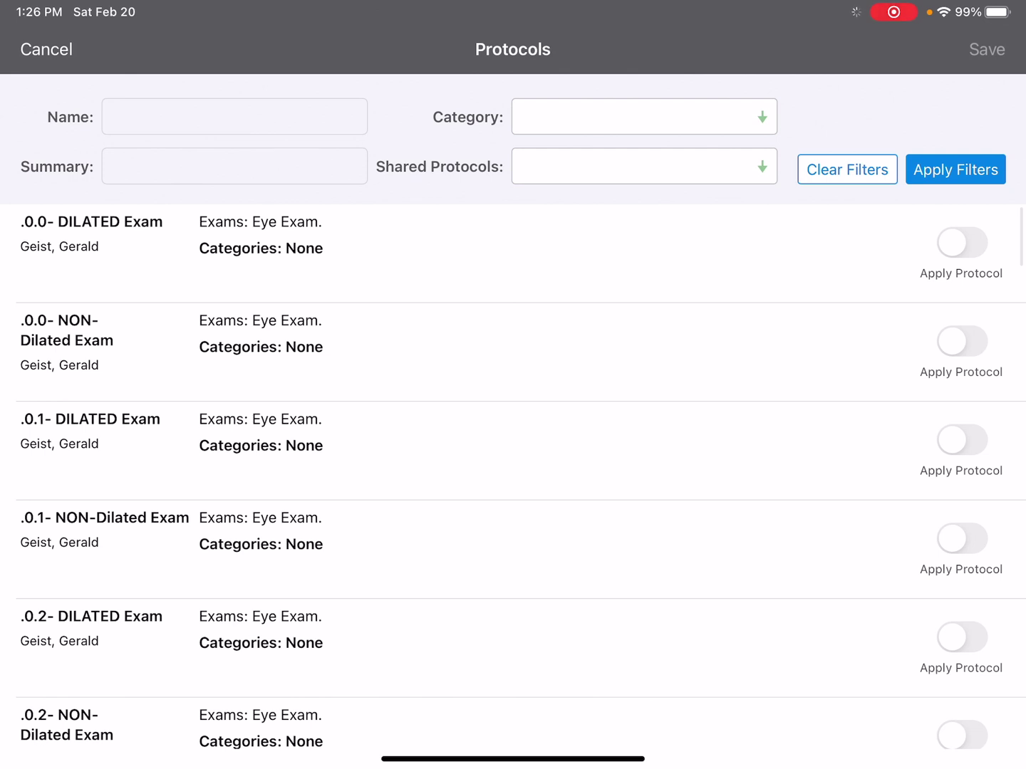
Step: Switch on the .0.1 DILATED Exam, .z-Astigmatism, .z-Myopia and .z-Presbyopia protocols
click(962, 438)
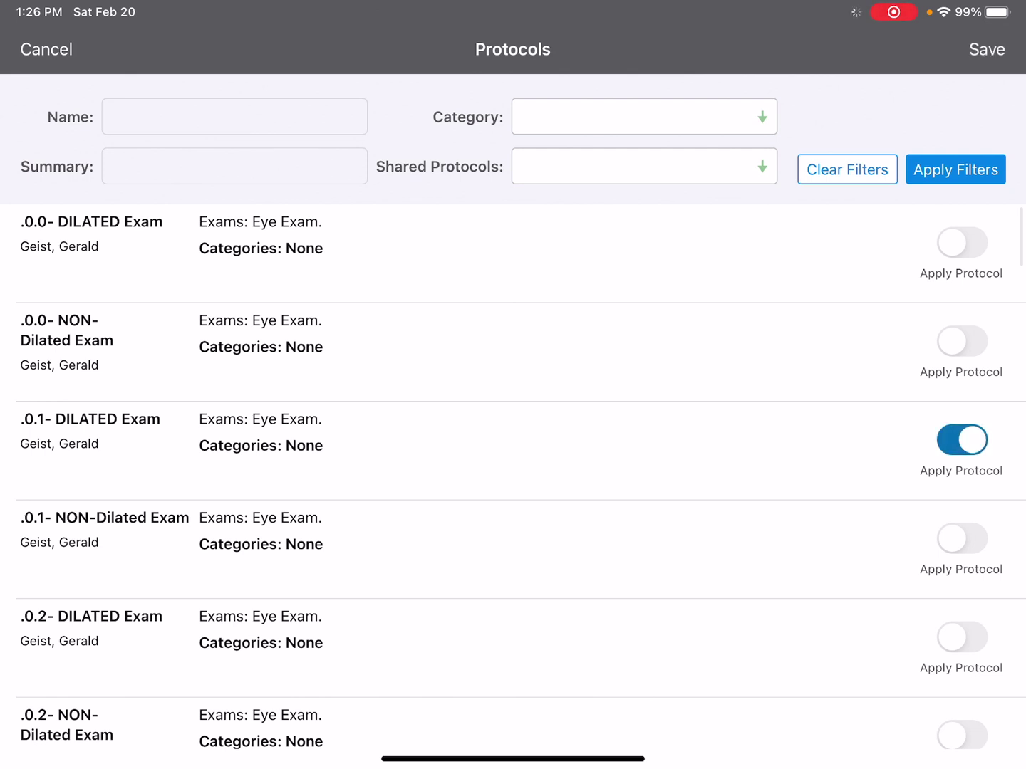
scroll(513, 476, down, 10)
scroll(513, 477, down, 10)
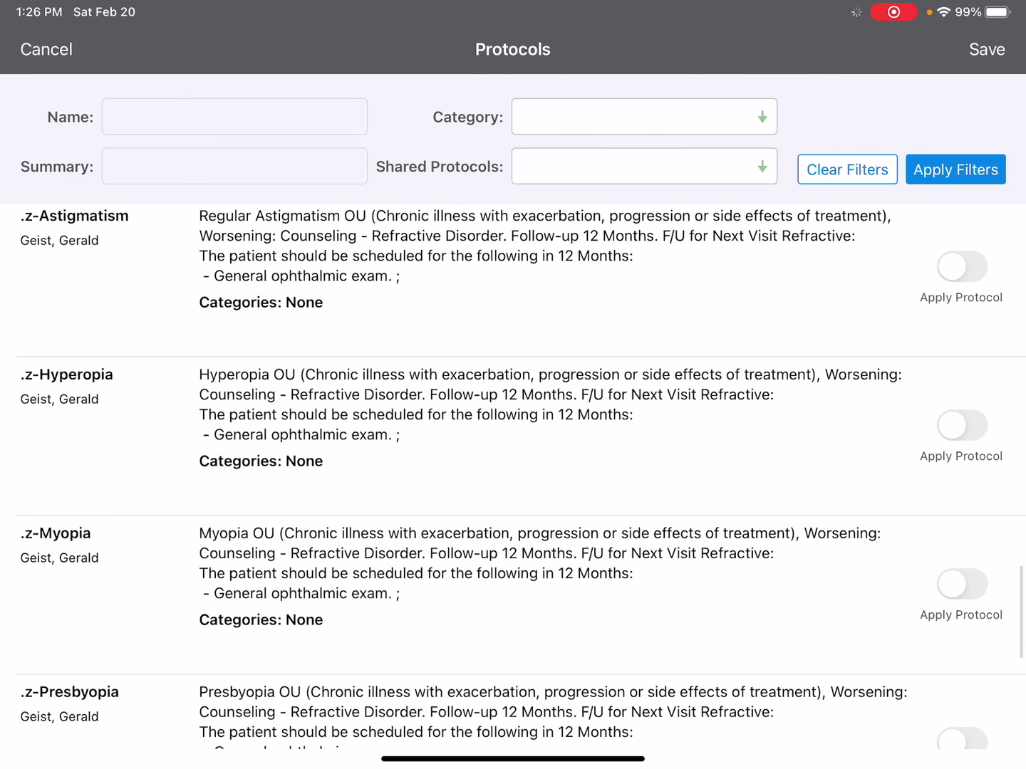
scroll(513, 477, up, 1)
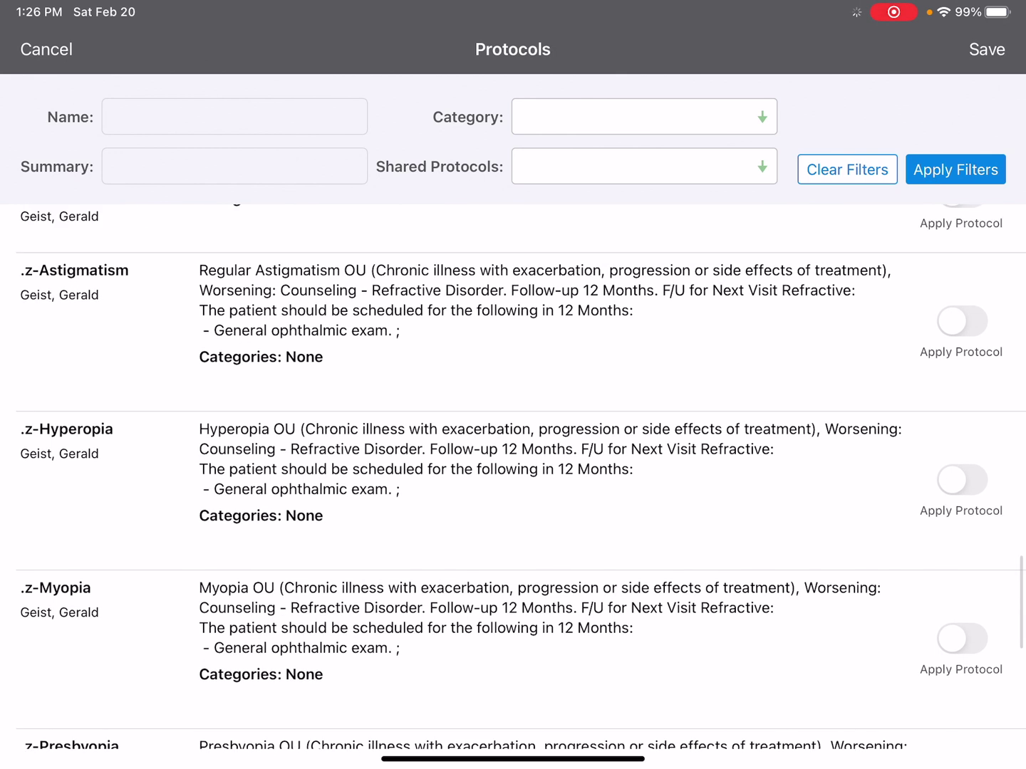
click(962, 320)
scroll(512, 477, down, 5)
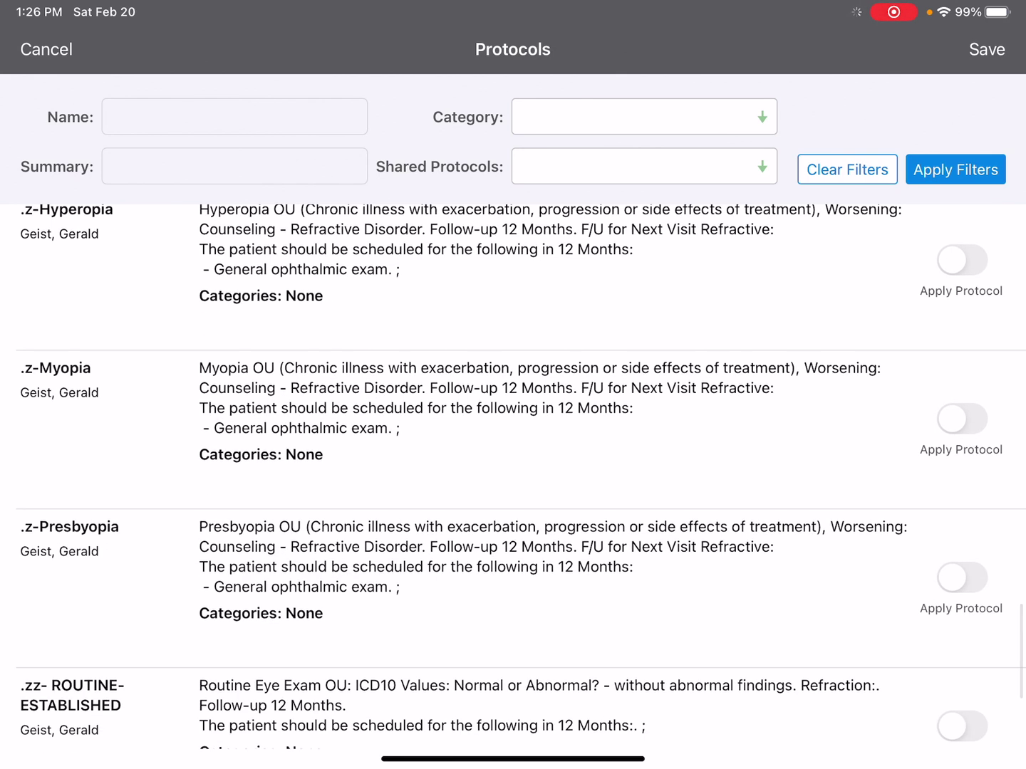
click(962, 418)
scroll(513, 477, down, 3)
click(962, 441)
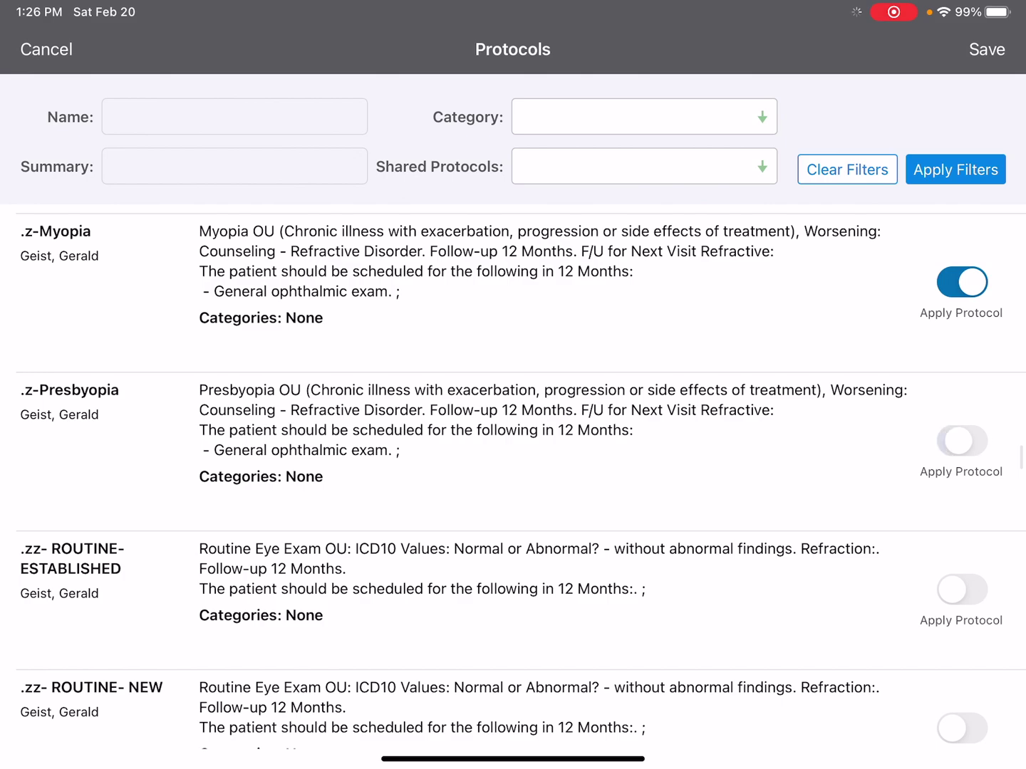
scroll(513, 476, down, 10)
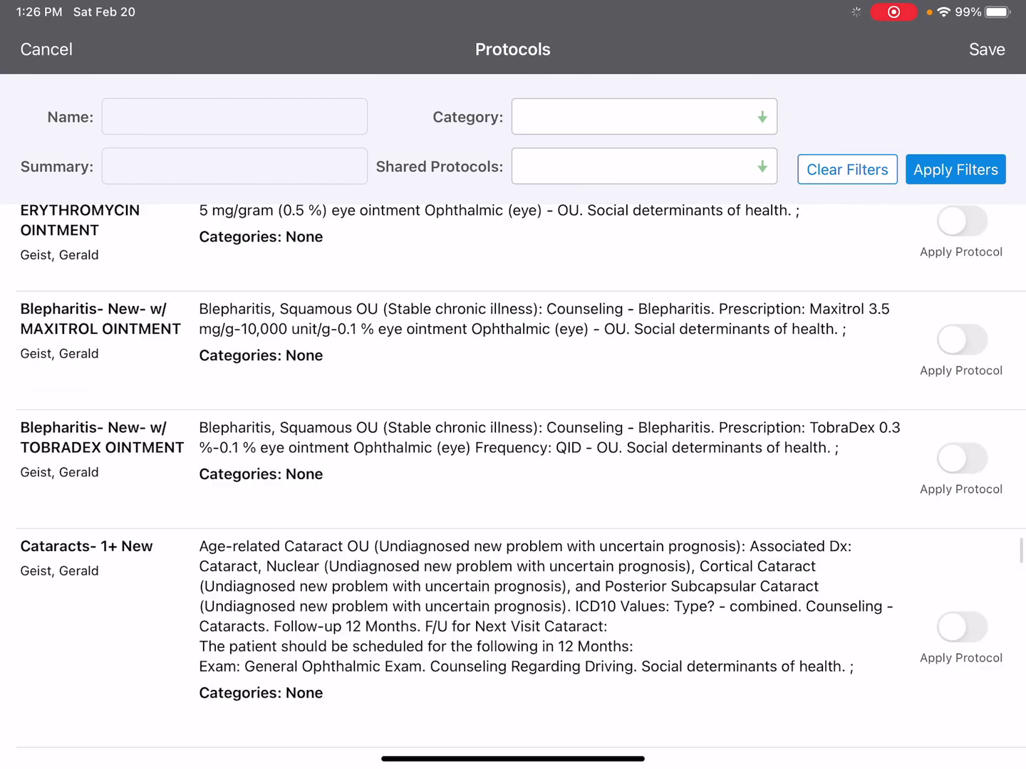
scroll(513, 477, up, 10)
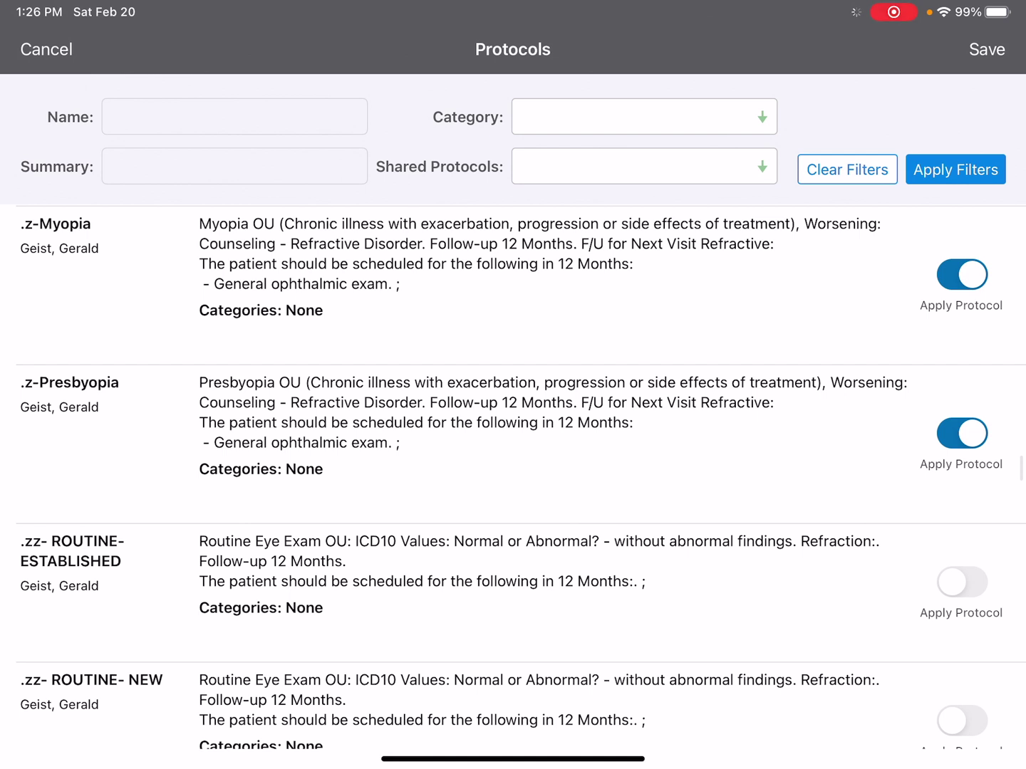
scroll(513, 477, down, 1)
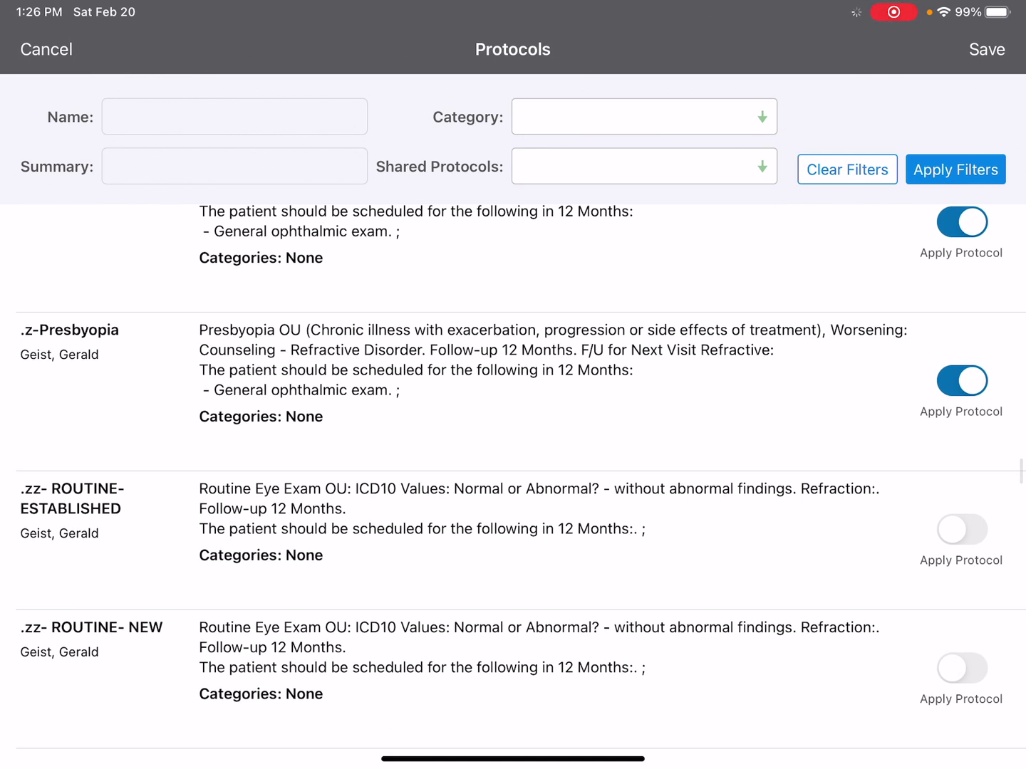
scroll(513, 476, down, 5)
scroll(513, 476, down, 5)
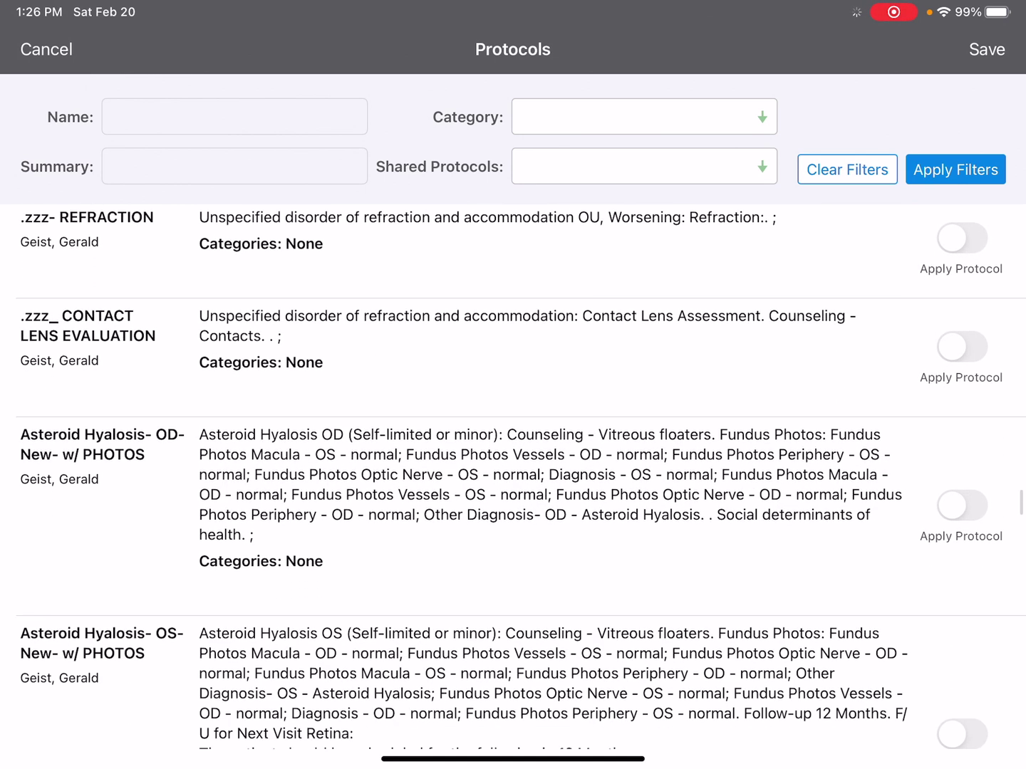
scroll(513, 477, down, 5)
scroll(513, 476, down, 5)
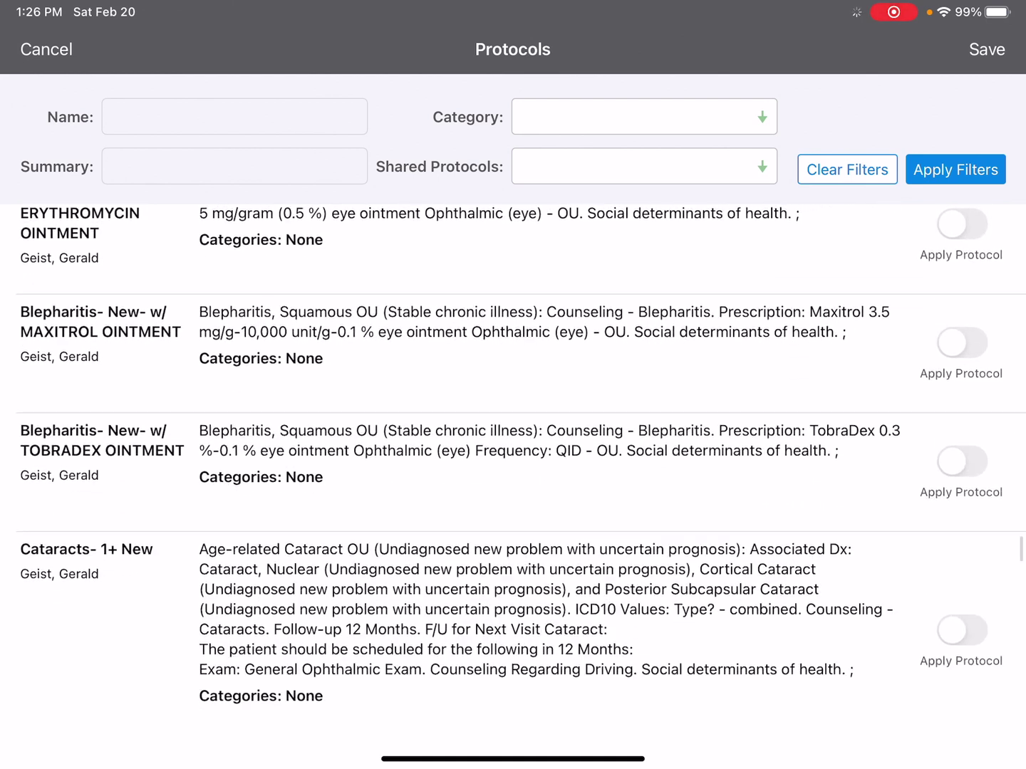
scroll(513, 476, down, 2)
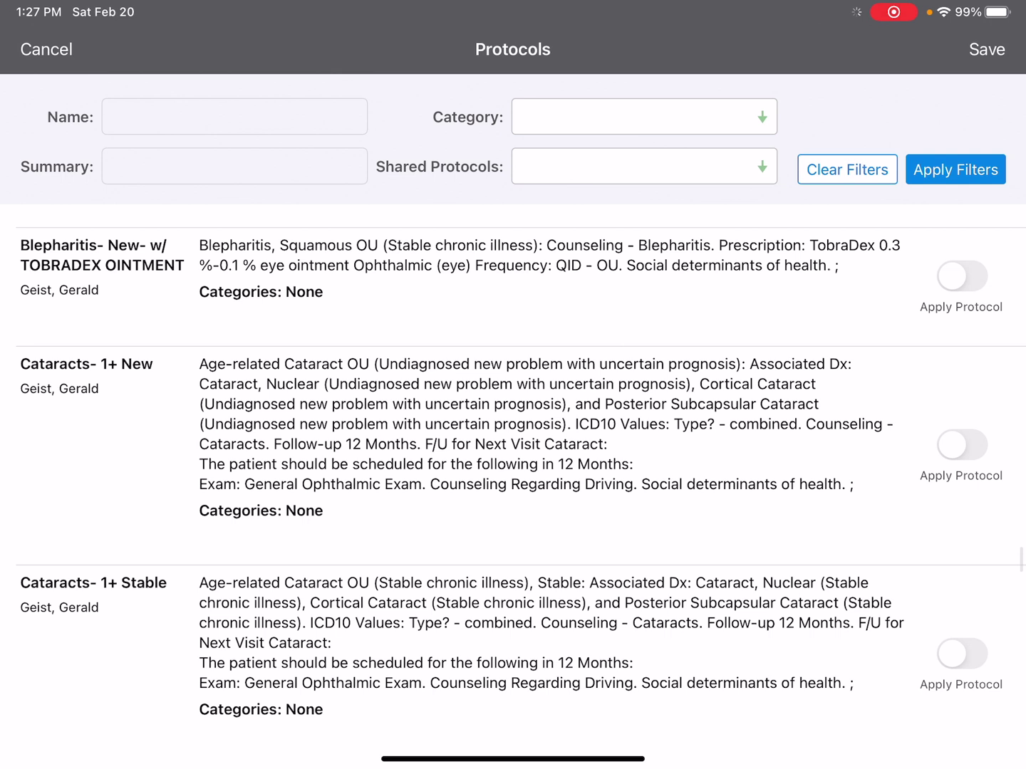
Step: Switch on Cataracts 1+ New, choroidal nevus OD and PVD OD- New protocols and save them
click(962, 444)
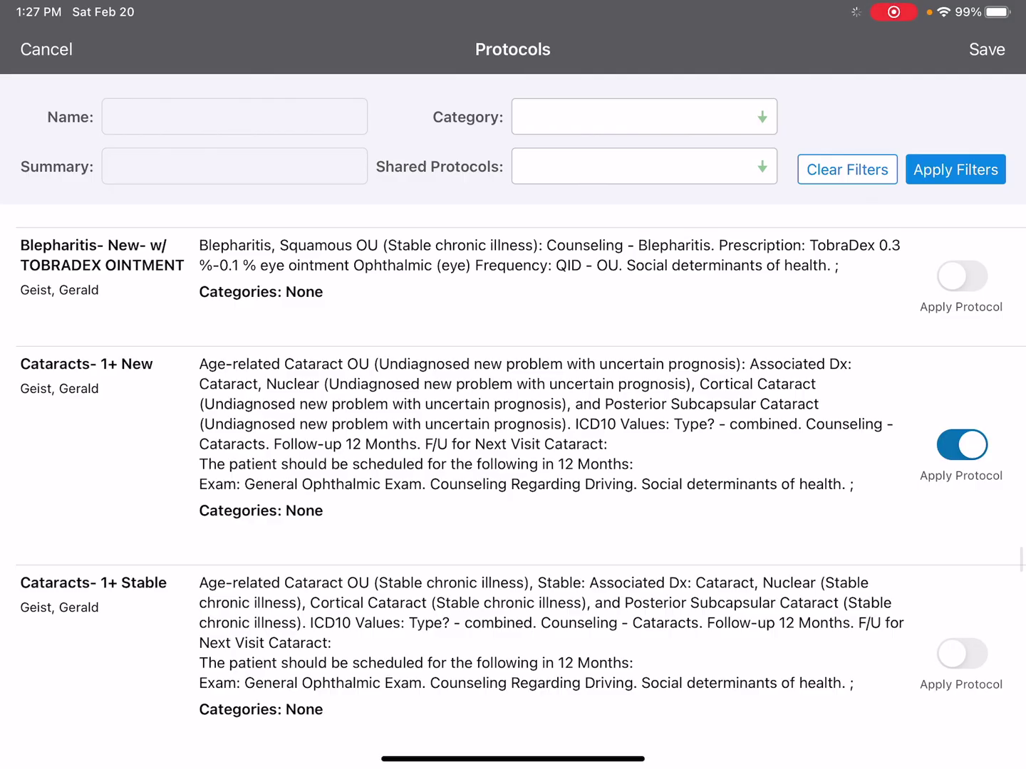
scroll(513, 481, down, 3)
scroll(513, 480, down, 5)
scroll(512, 480, down, 5)
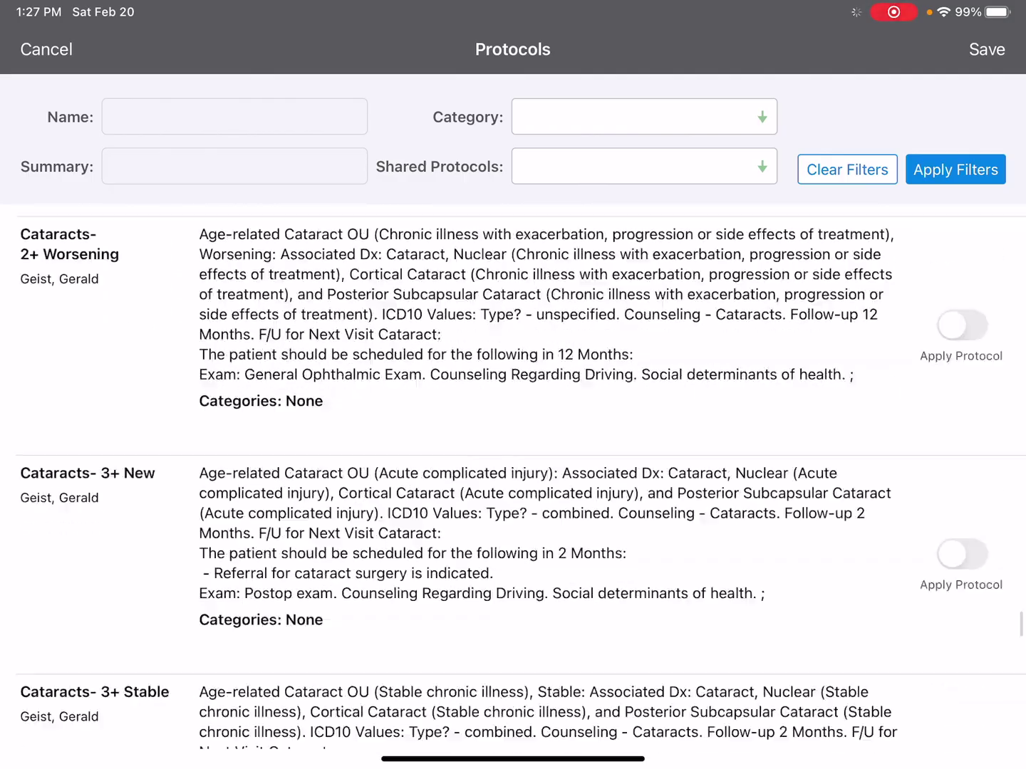
scroll(513, 481, down, 5)
scroll(513, 481, down, 5)
scroll(513, 481, down, 5)
scroll(513, 480, down, 5)
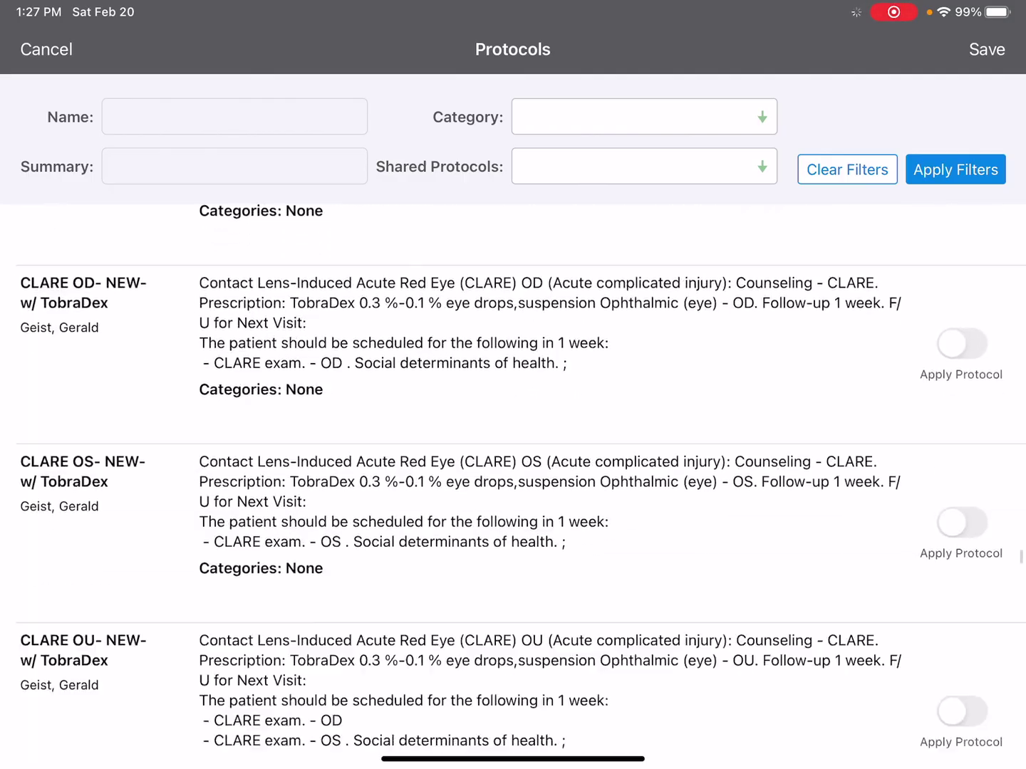
scroll(513, 481, down, 3)
scroll(513, 481, down, 5)
scroll(513, 481, down, 2)
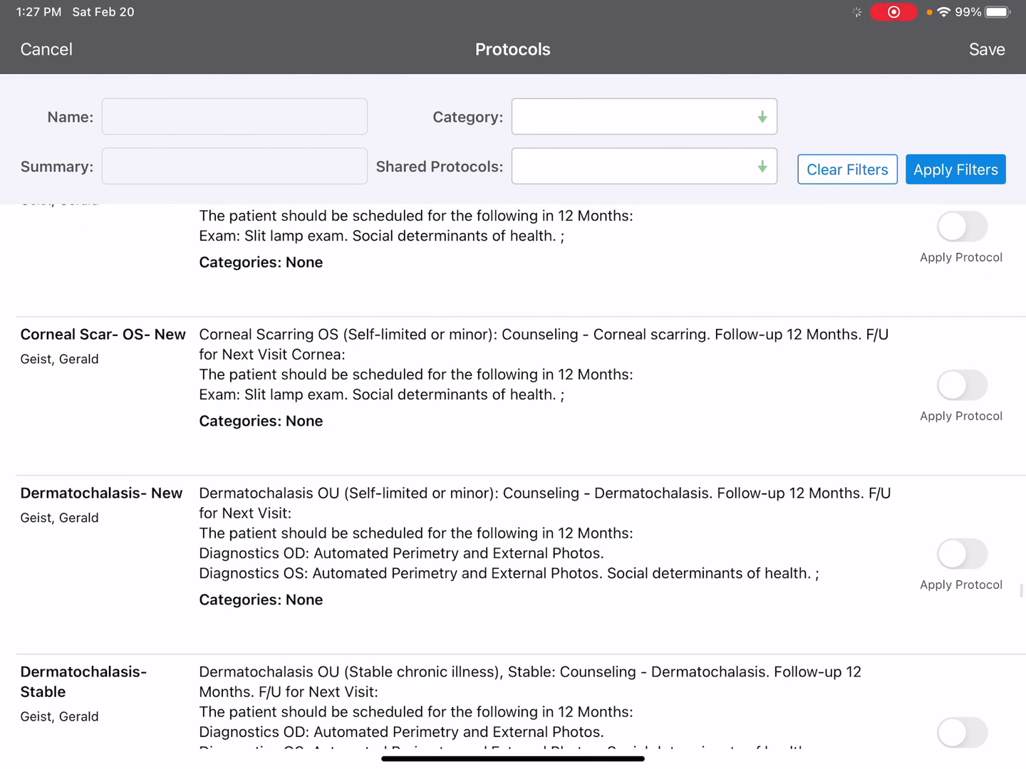
scroll(513, 481, up, 3)
scroll(513, 481, up, 3)
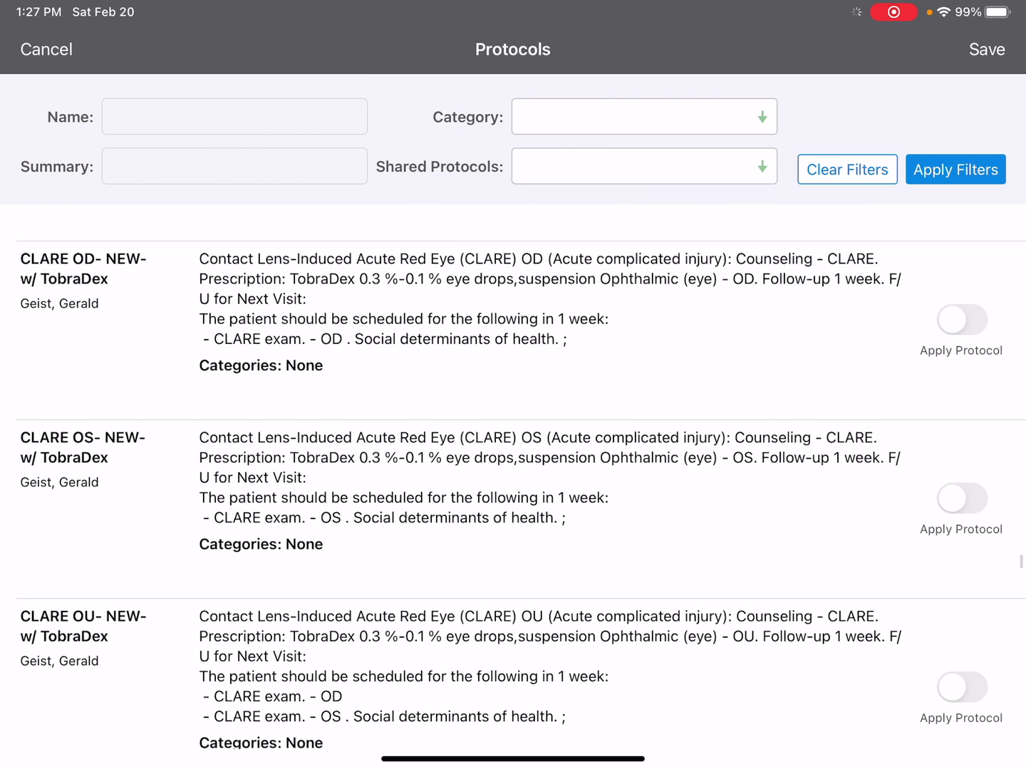
scroll(512, 481, up, 3)
scroll(513, 481, up, 3)
scroll(513, 480, up, 3)
scroll(512, 481, up, 3)
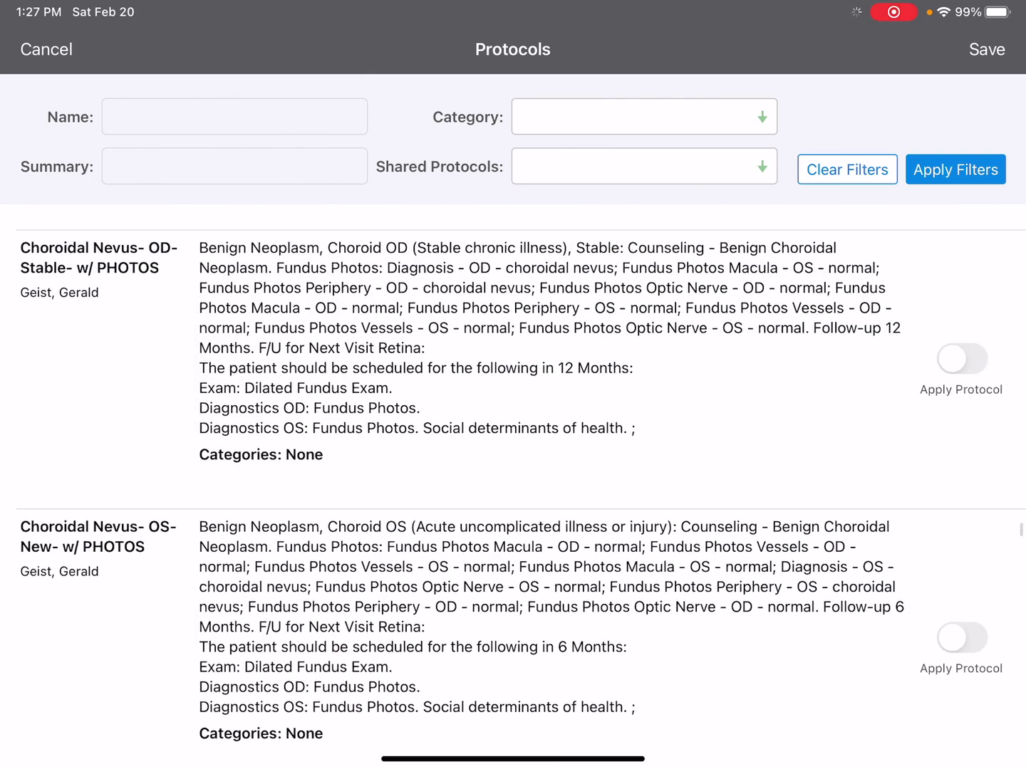
scroll(513, 481, up, 3)
scroll(513, 481, up, 1)
scroll(512, 481, down, 1)
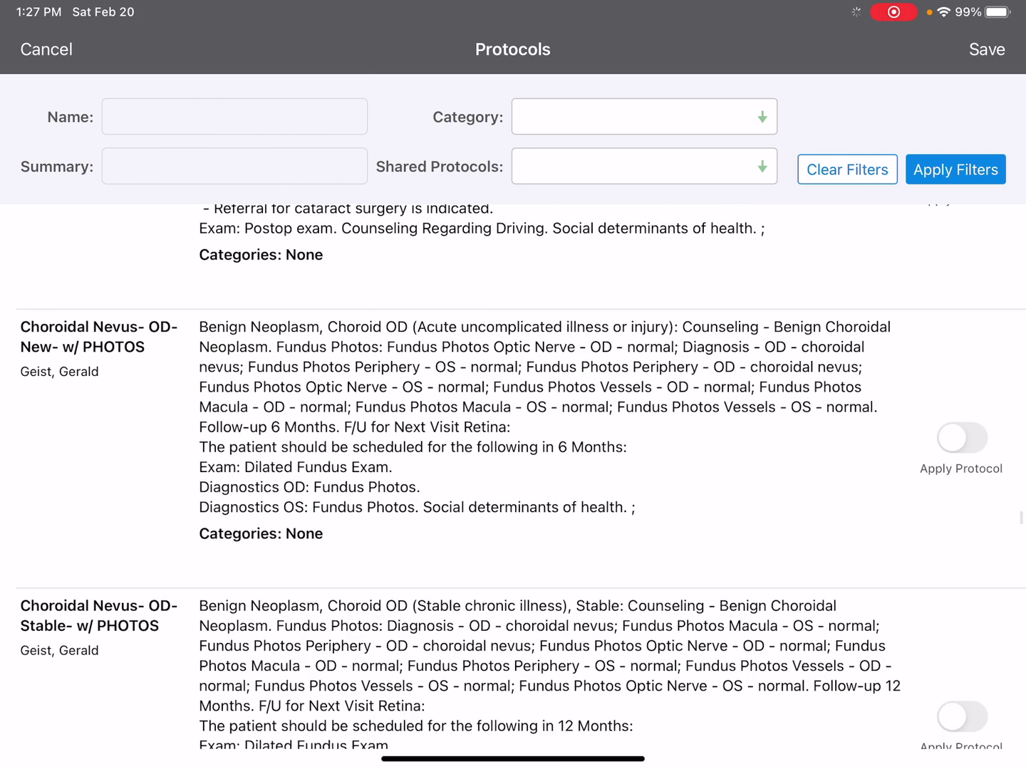
click(962, 437)
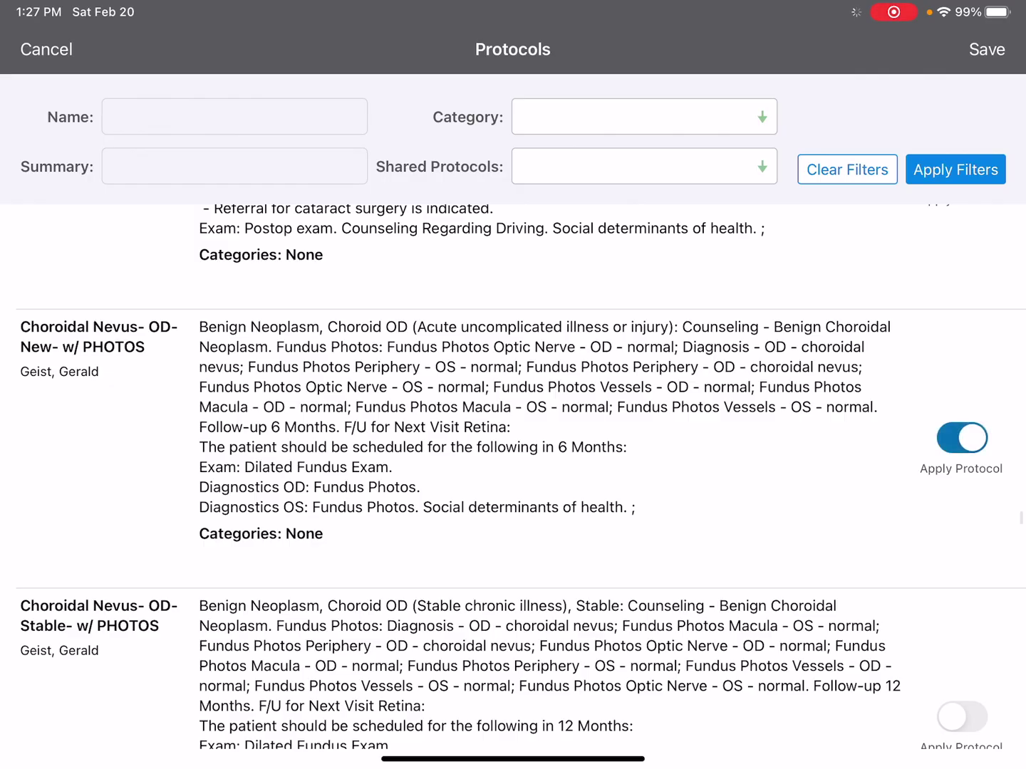
scroll(513, 481, down, 5)
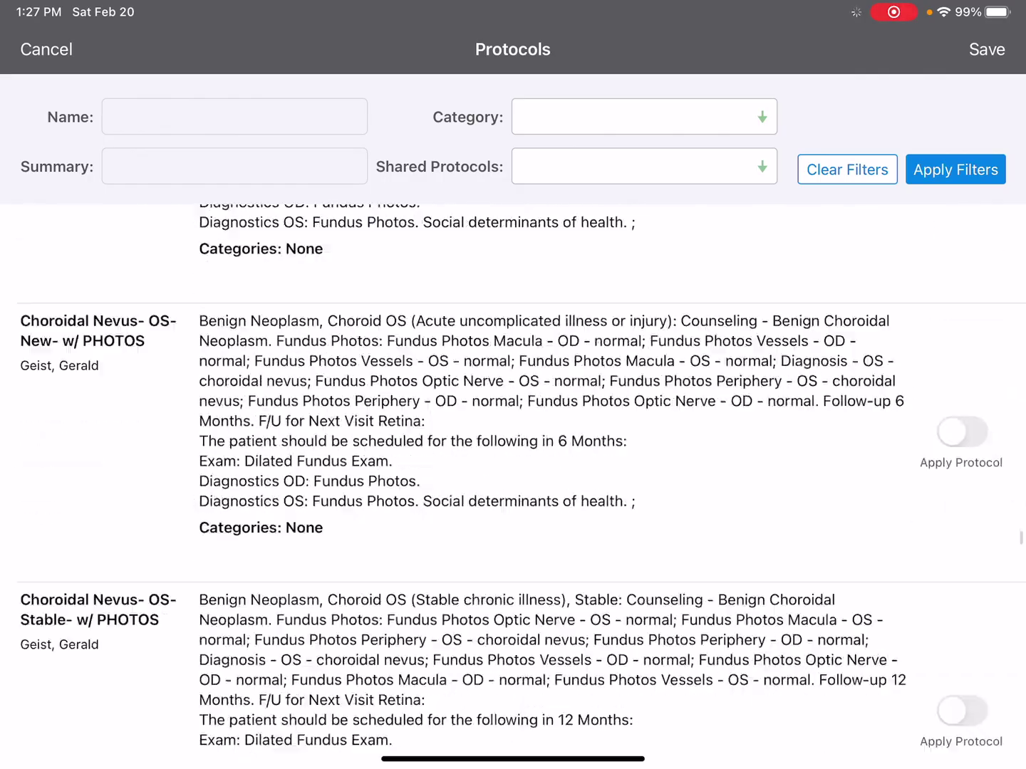
scroll(513, 481, down, 5)
scroll(513, 481, down, 5)
scroll(512, 482, down, 5)
scroll(513, 481, down, 5)
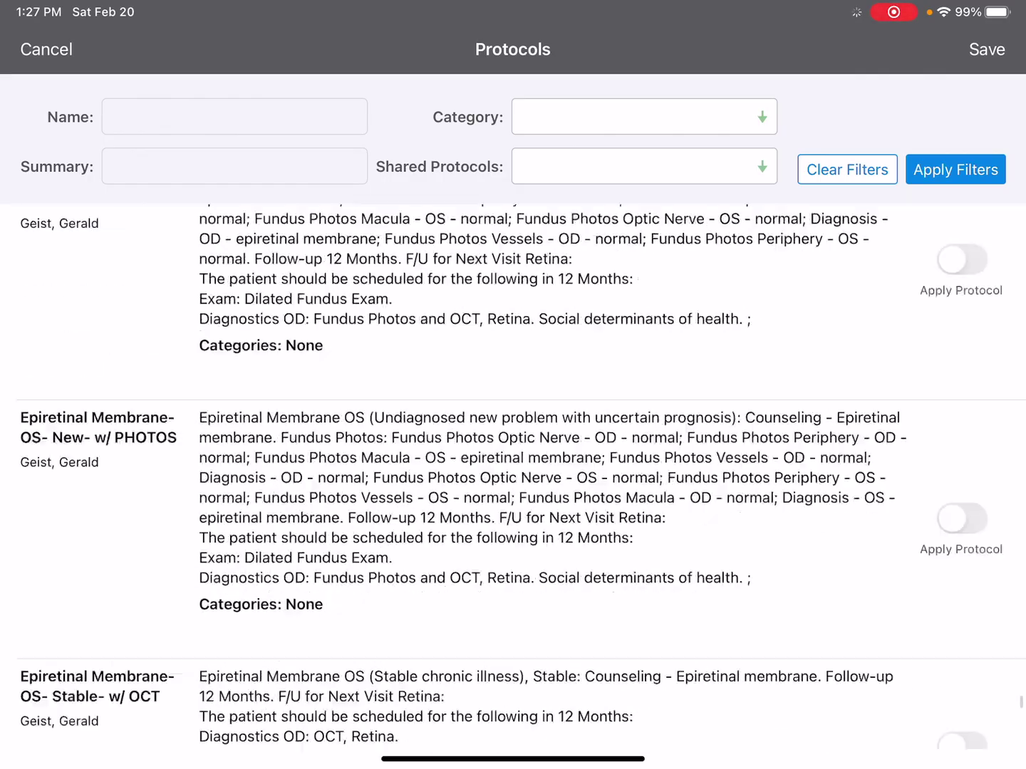
scroll(514, 480, down, 5)
scroll(513, 481, down, 5)
scroll(513, 481, down, 5)
scroll(513, 481, down, 5)
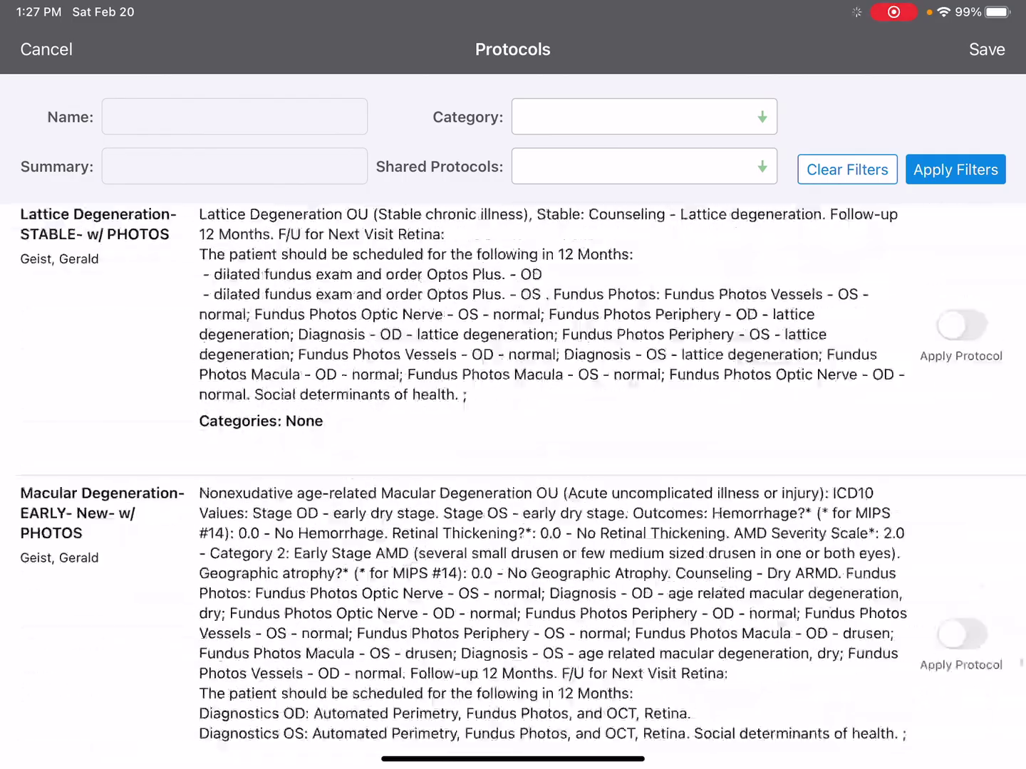
scroll(512, 481, down, 5)
scroll(513, 481, down, 5)
scroll(513, 481, down, 5)
scroll(513, 481, down, 5)
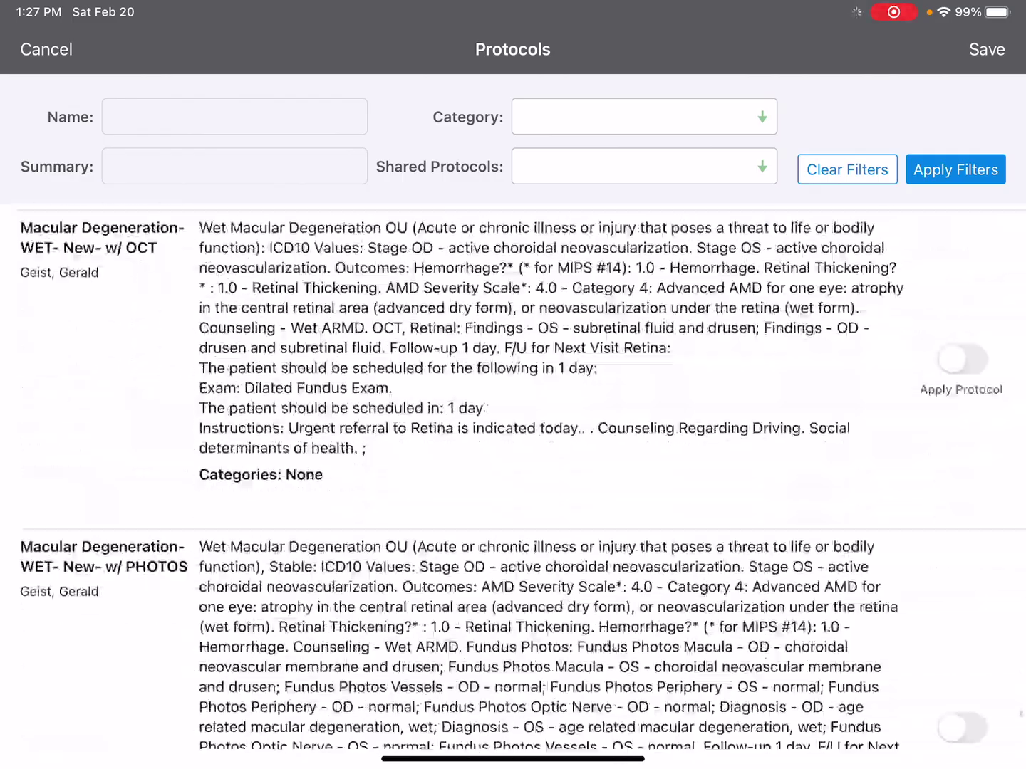
scroll(513, 481, down, 5)
scroll(513, 482, down, 5)
scroll(514, 481, down, 5)
scroll(513, 481, down, 5)
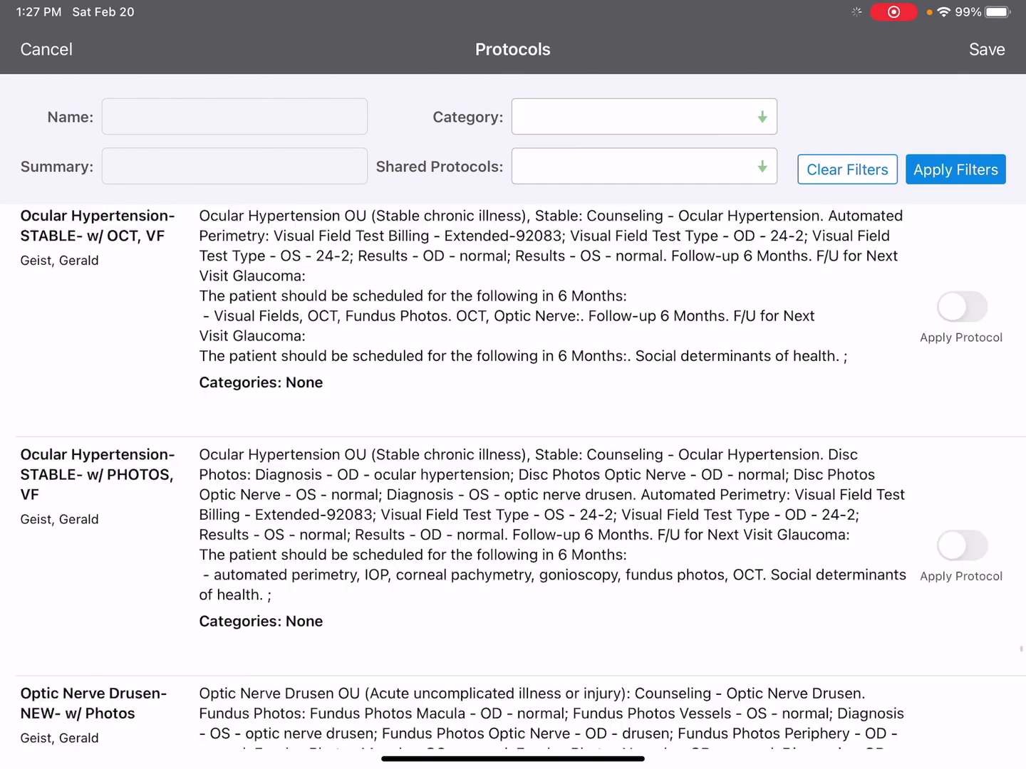
scroll(513, 480, down, 5)
scroll(513, 481, down, 5)
scroll(513, 480, down, 3)
scroll(512, 482, down, 5)
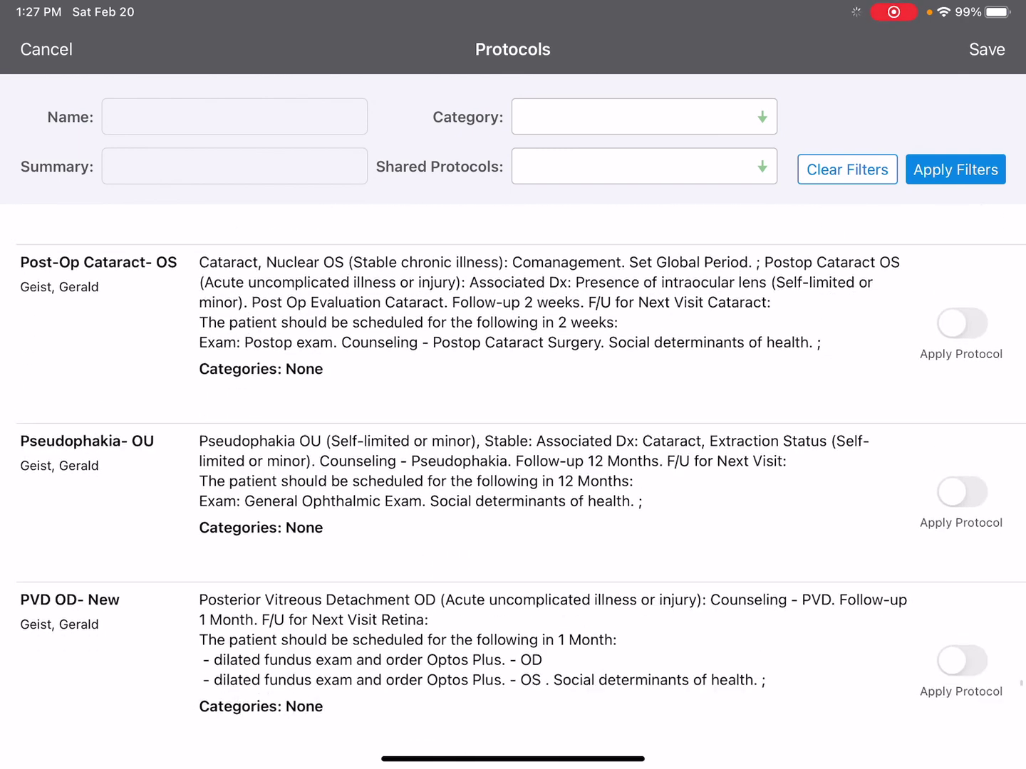
scroll(513, 481, down, 5)
scroll(513, 481, down, 3)
click(963, 387)
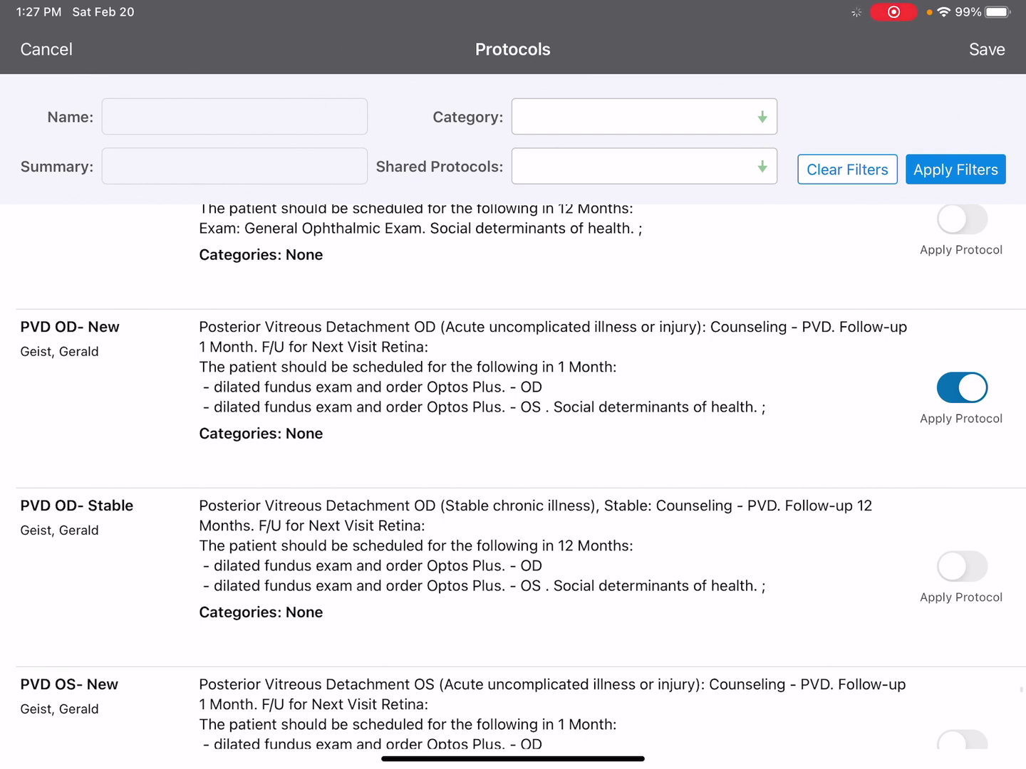
click(987, 49)
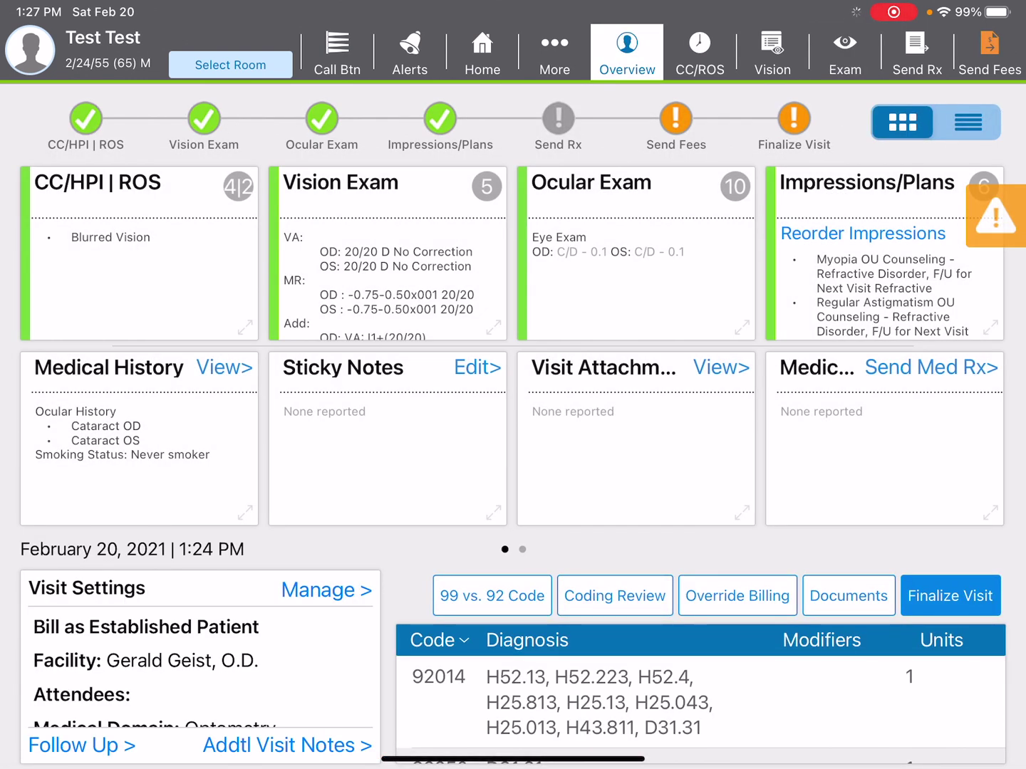
Step: Bring up the impressions list for reordering from the visit overview
click(863, 233)
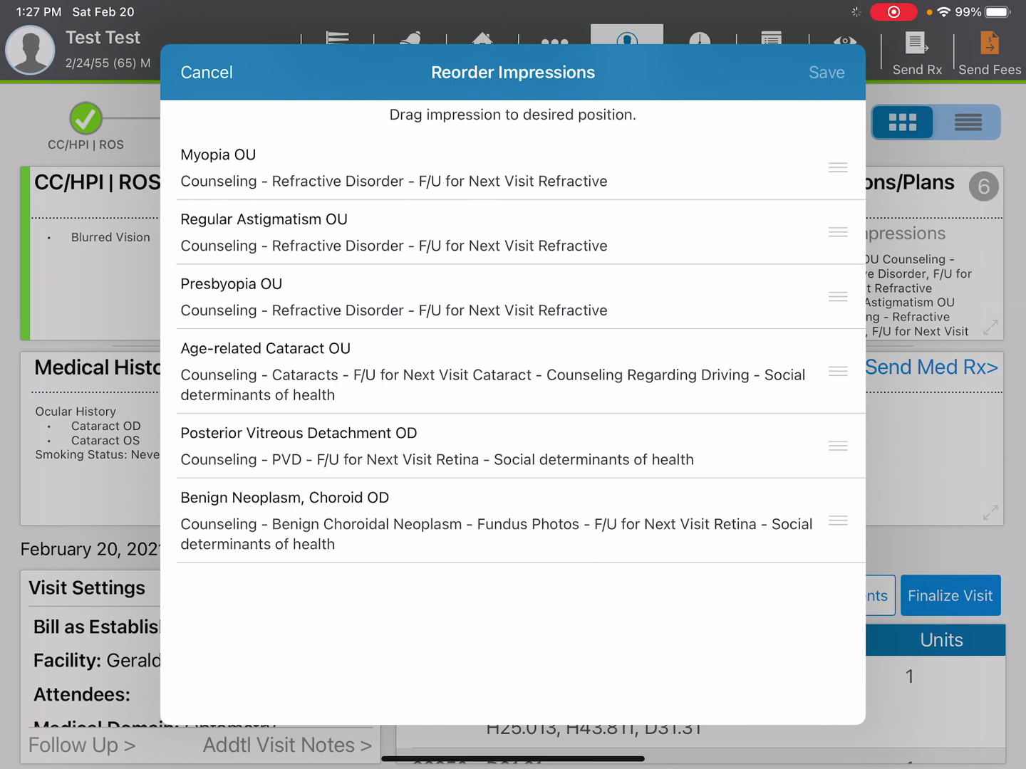
Step: Drag Benign Neoplasm Choroid OD, Age-related Cataract OU and PVD OD to the top three rows and save
drag(838, 371, 837, 172)
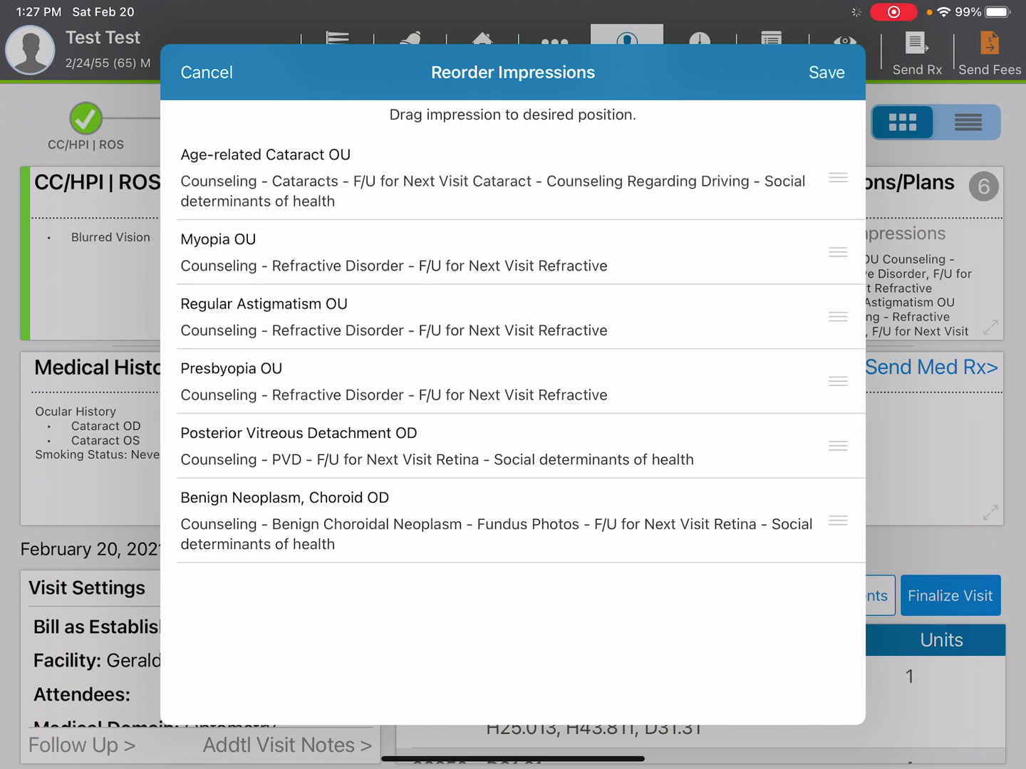
drag(837, 521, 837, 172)
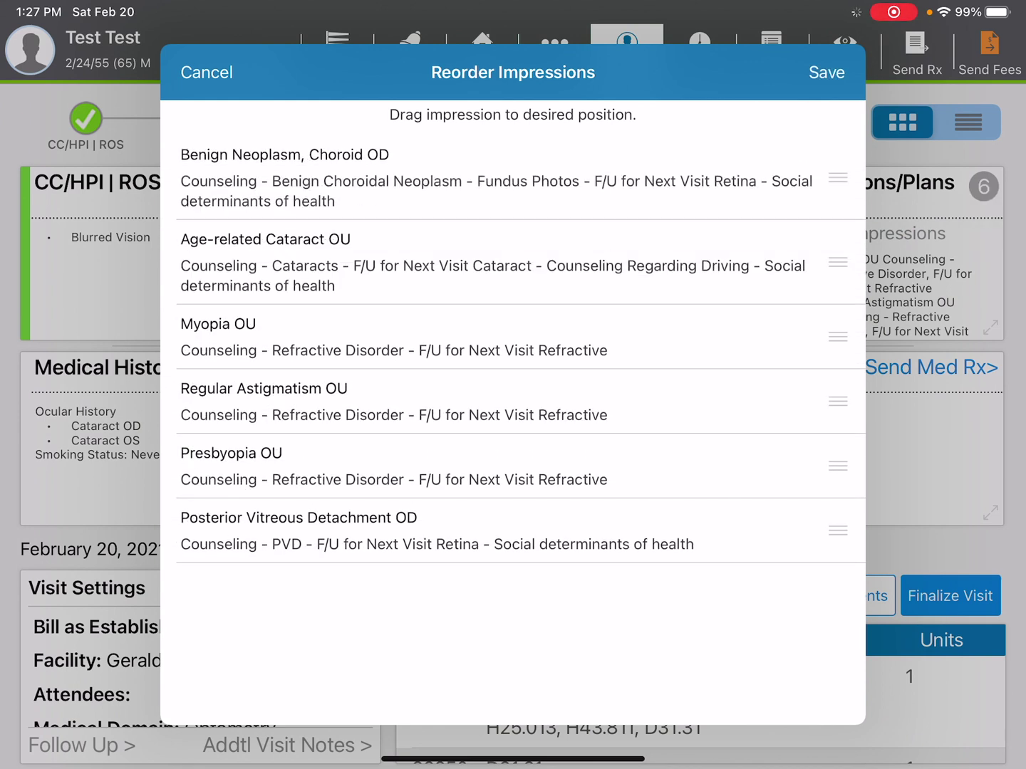
drag(837, 531, 838, 337)
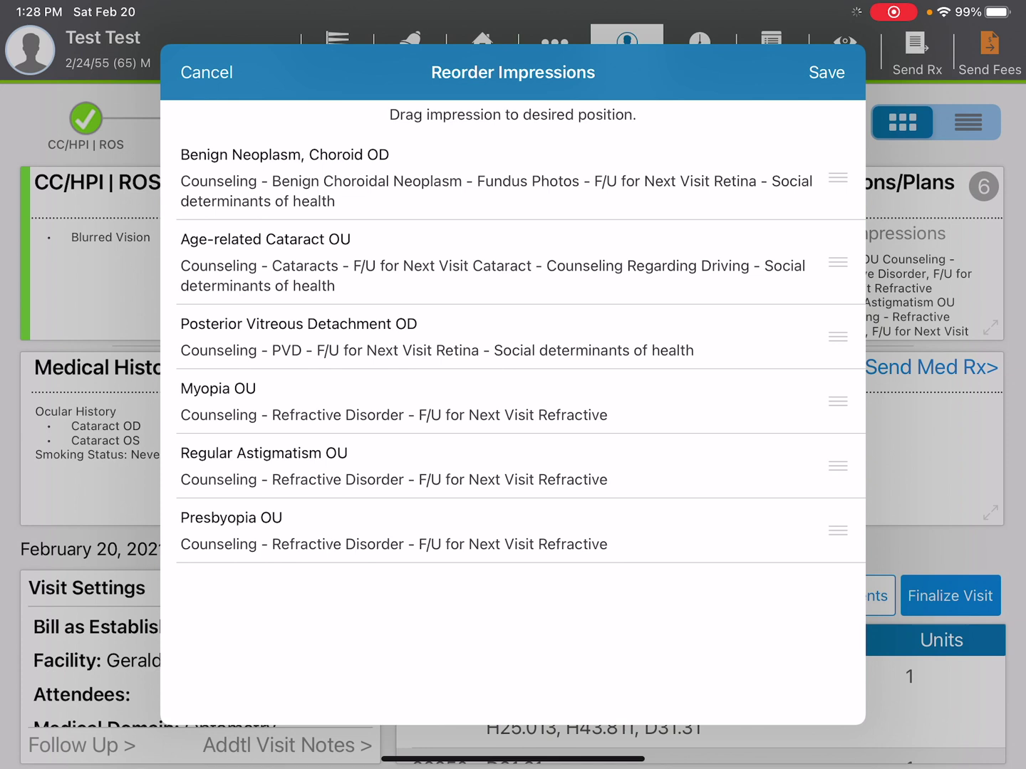
click(826, 72)
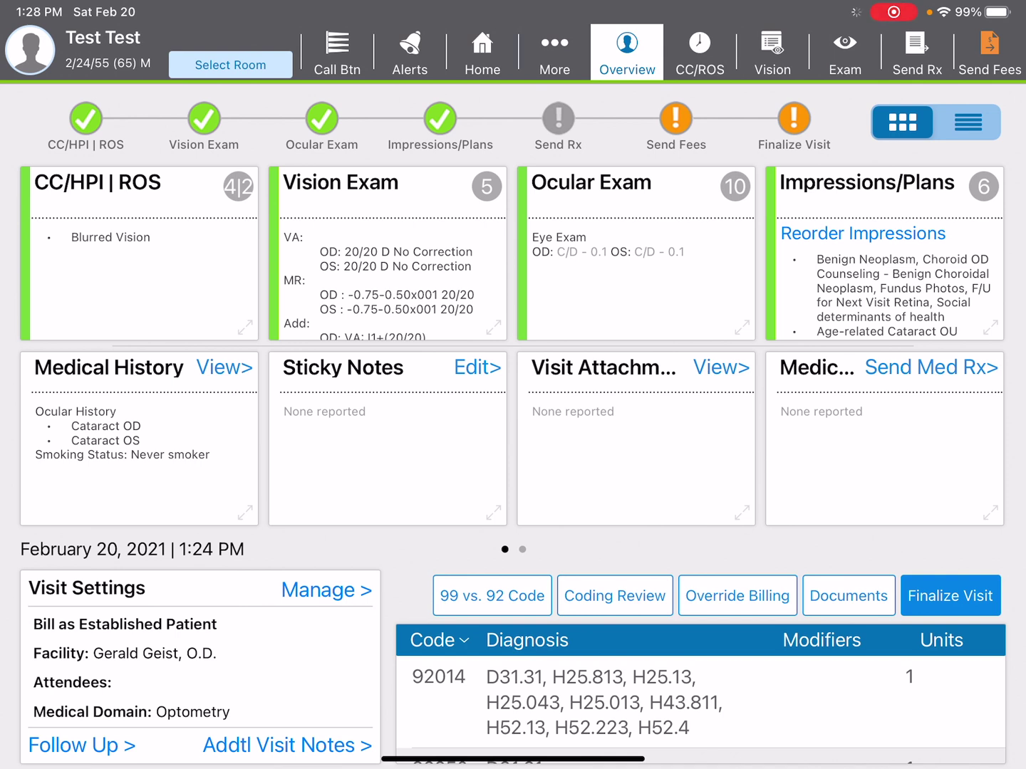
scroll(700, 706, down, 2)
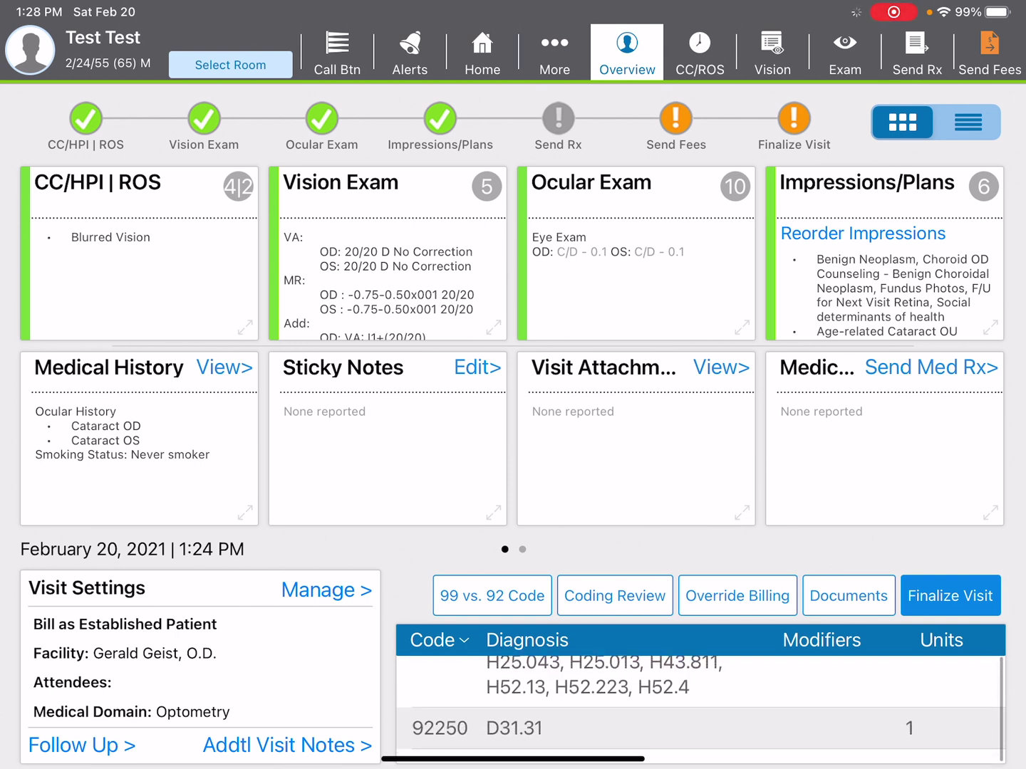
scroll(701, 694, up, 2)
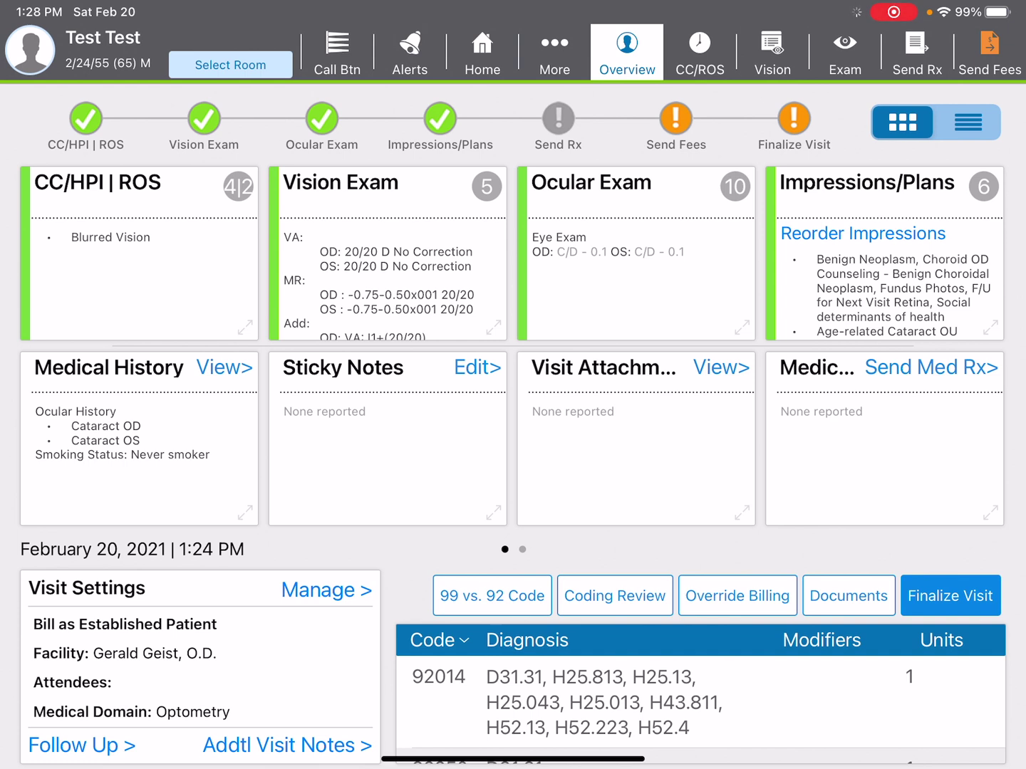
click(492, 596)
click(351, 503)
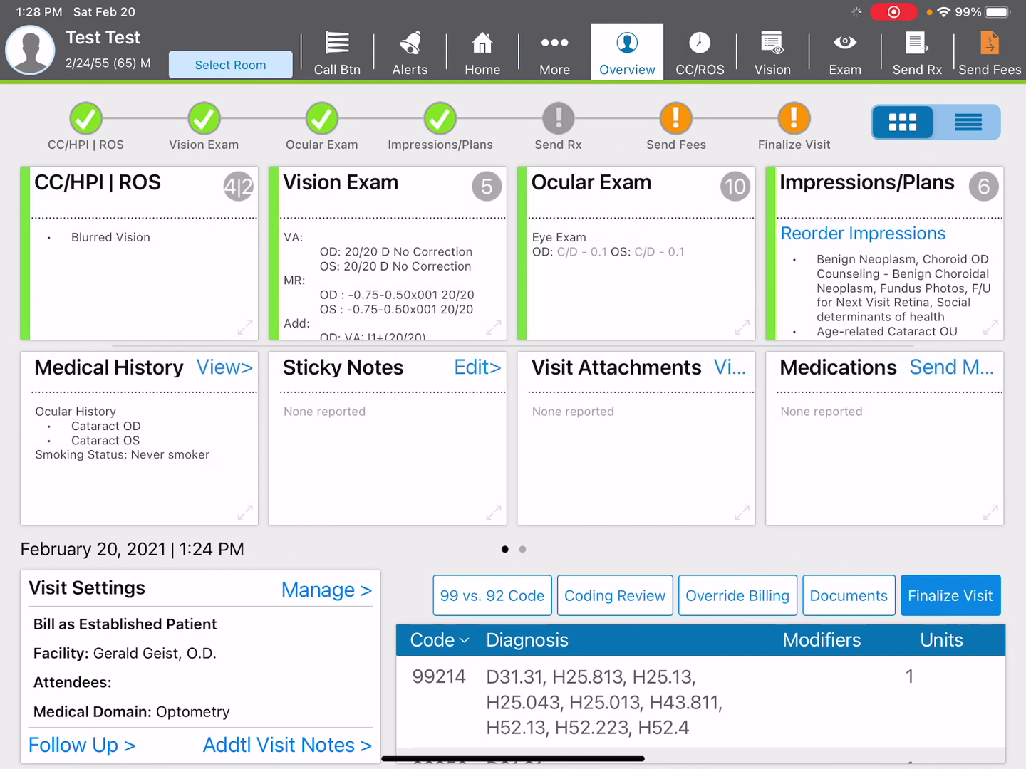
click(492, 595)
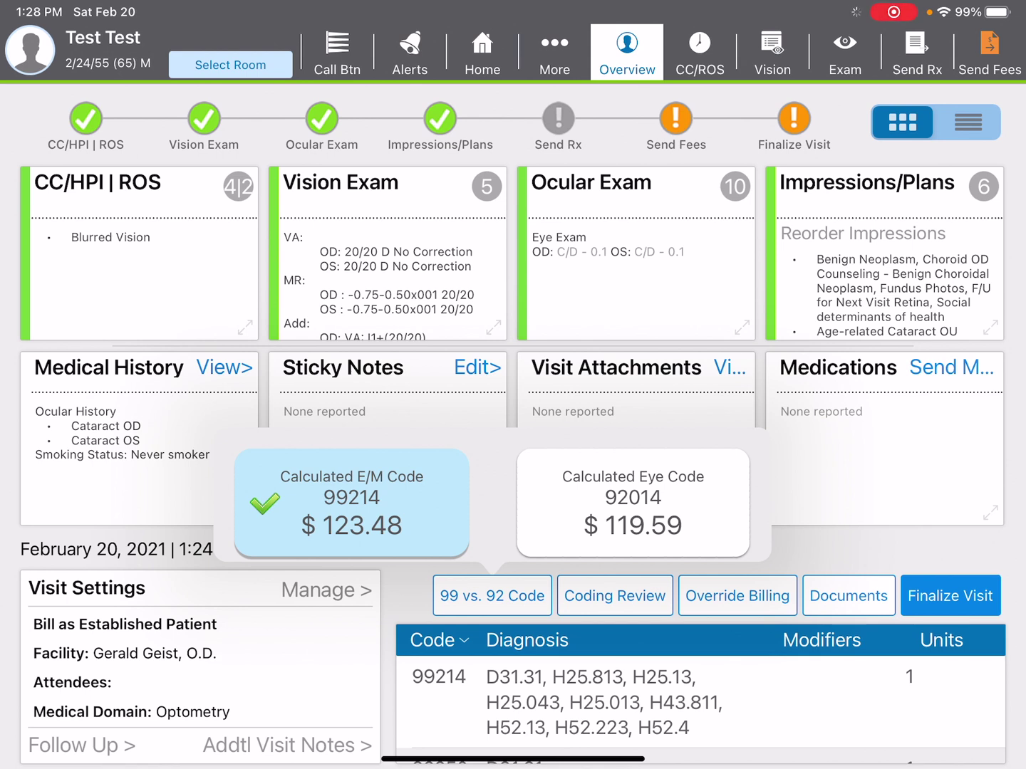
click(633, 500)
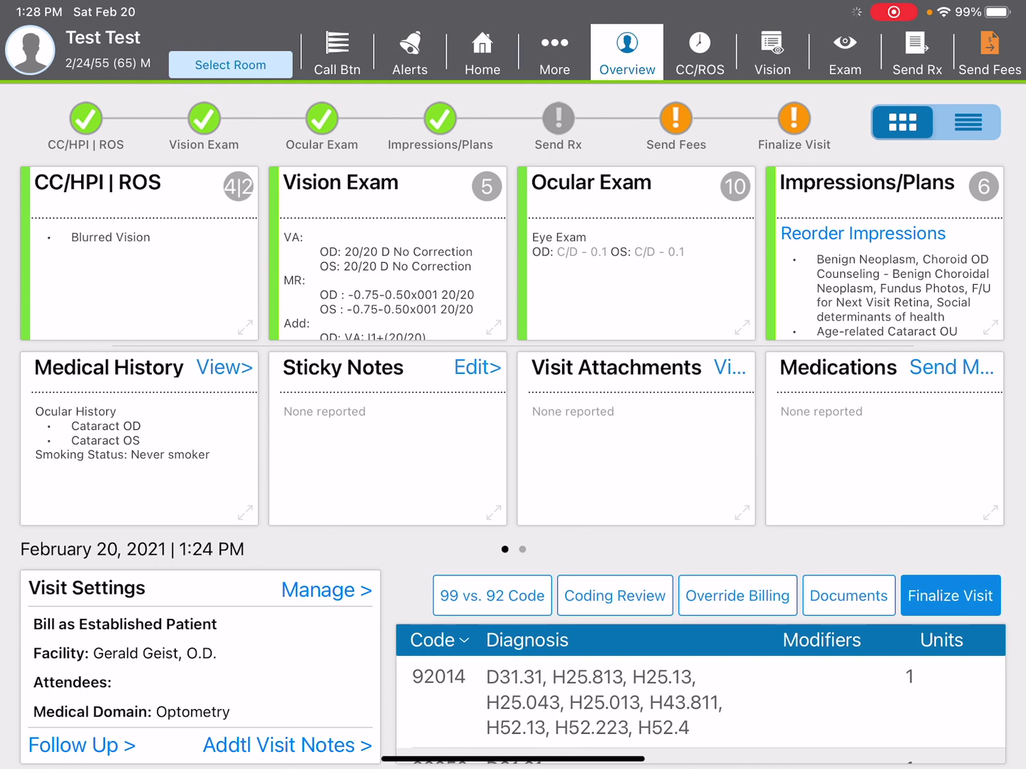
click(949, 595)
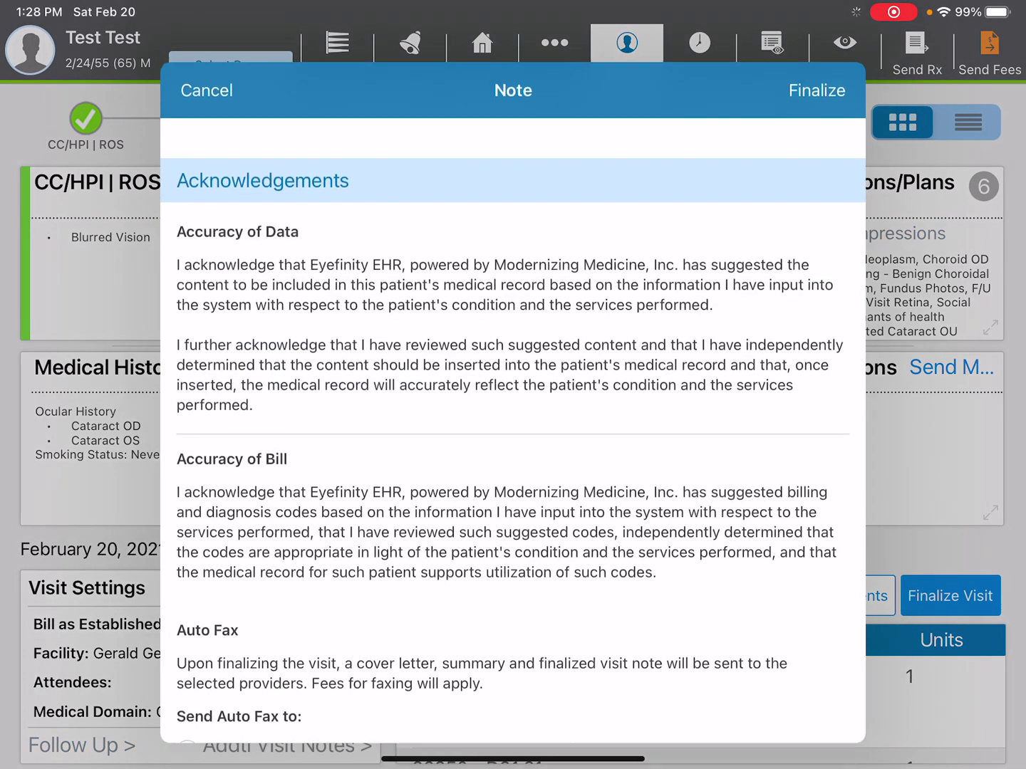
scroll(513, 400, down, 3)
scroll(514, 401, up, 1)
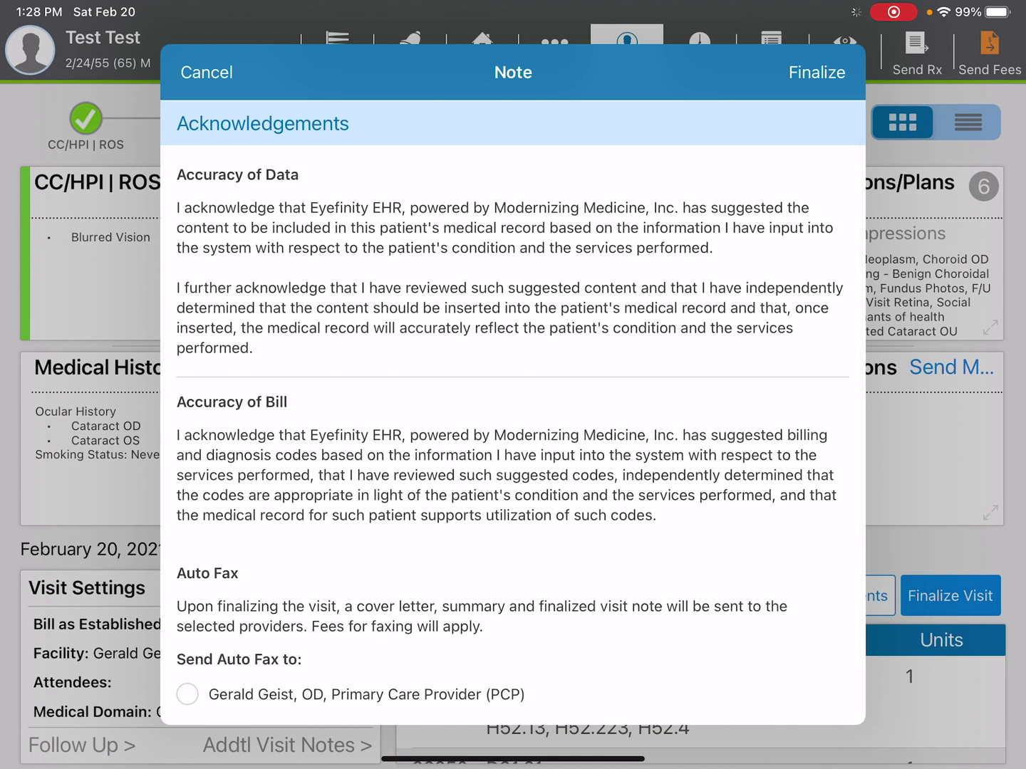
Step: Confirm the acknowledgements to finalize the visit and load its note
click(817, 72)
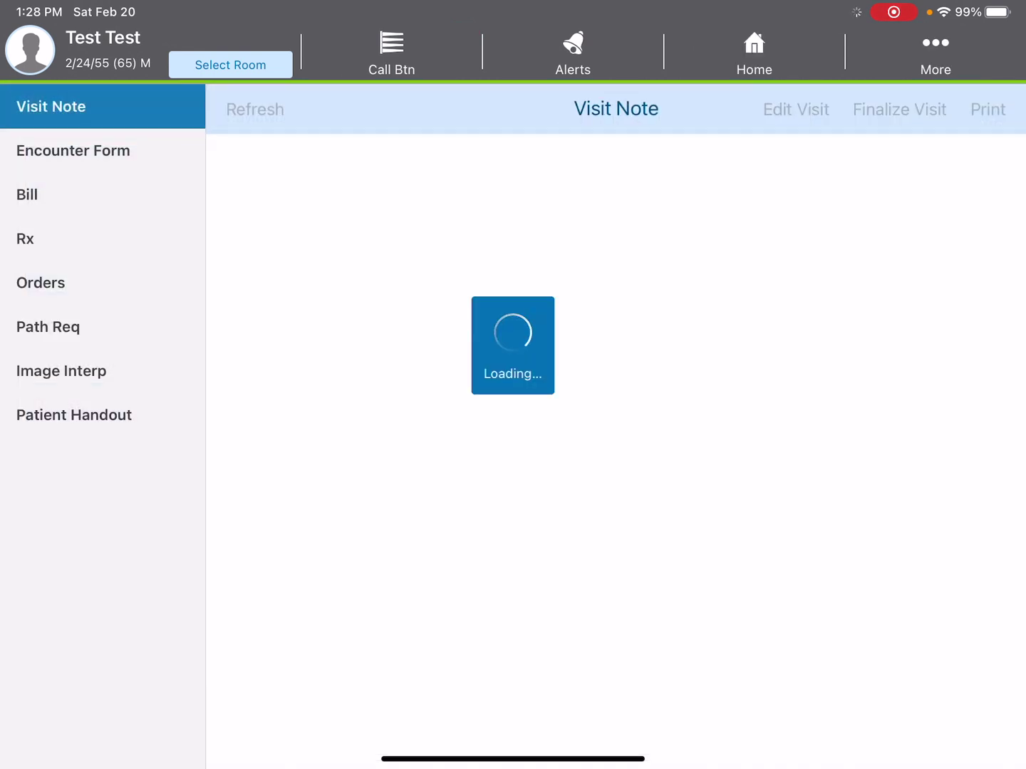
scroll(616, 449, down, 10)
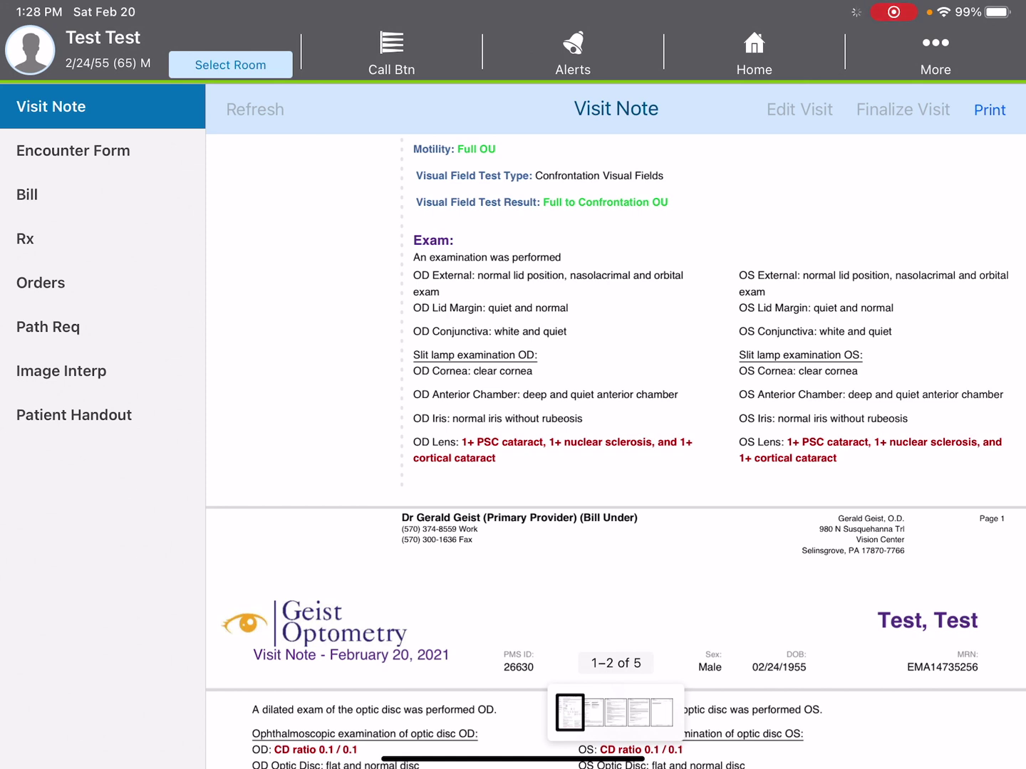
scroll(615, 453, down, 1)
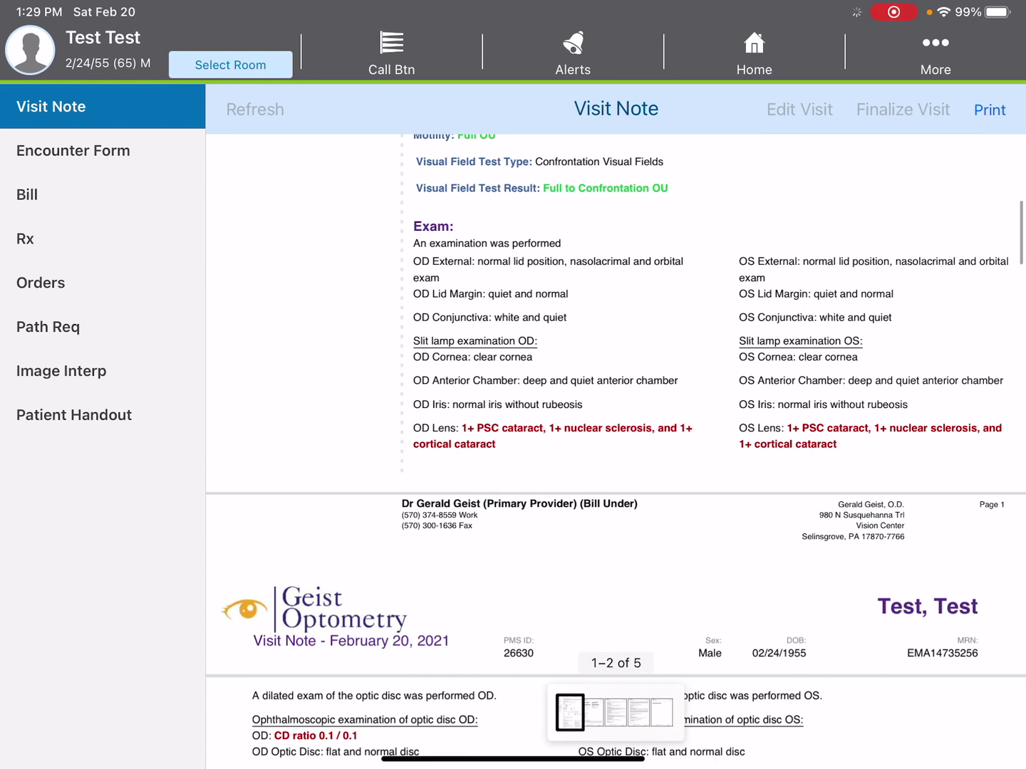
scroll(615, 452, down, 5)
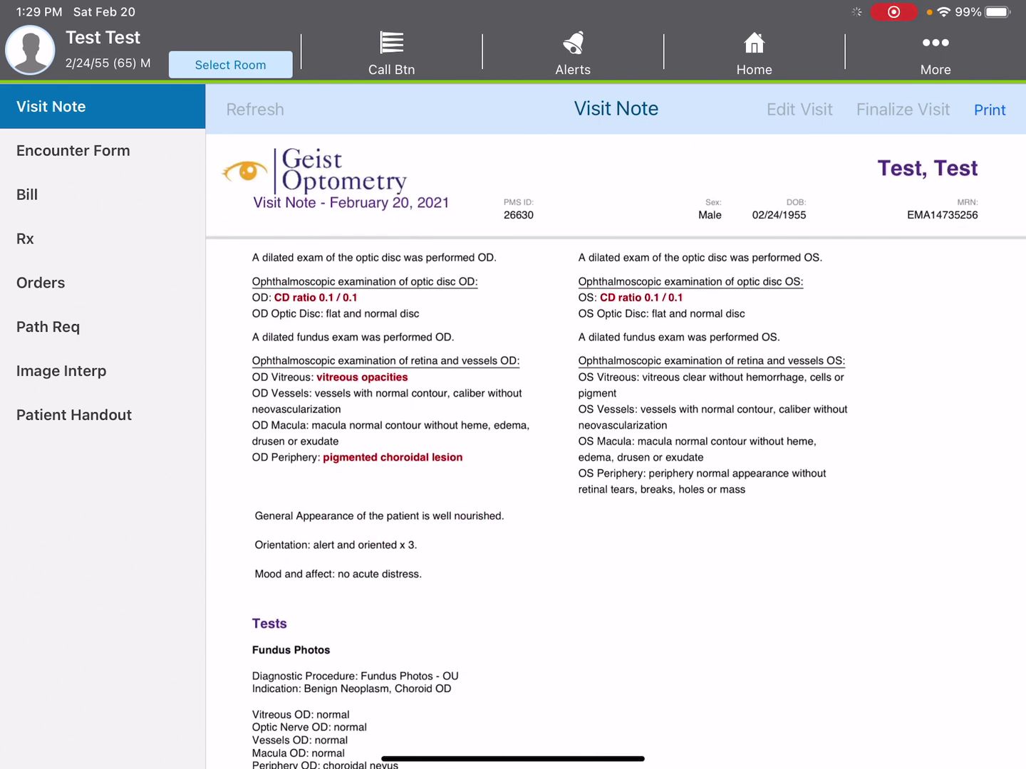
scroll(616, 452, down, 1)
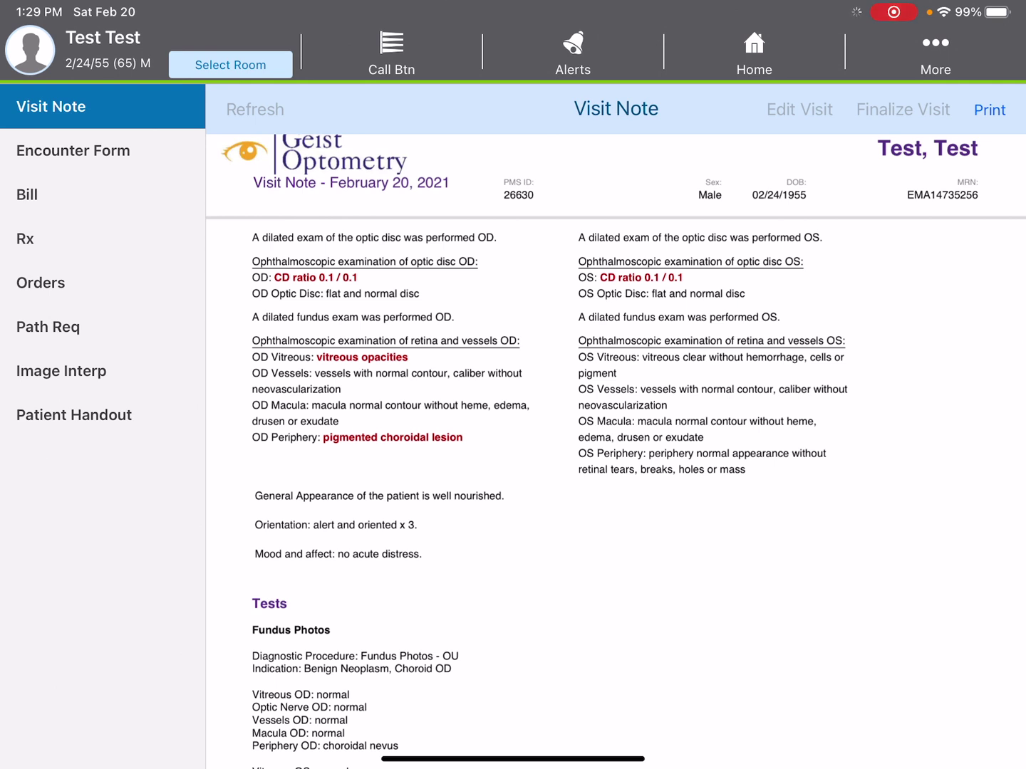
scroll(615, 452, down, 10)
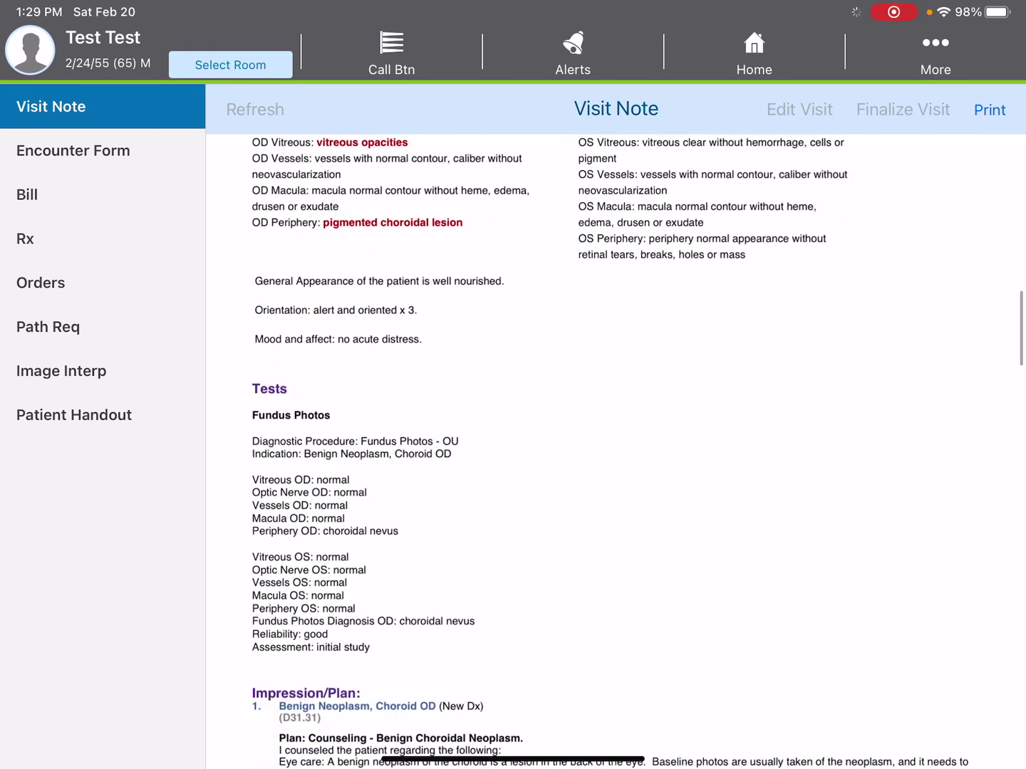
click(103, 194)
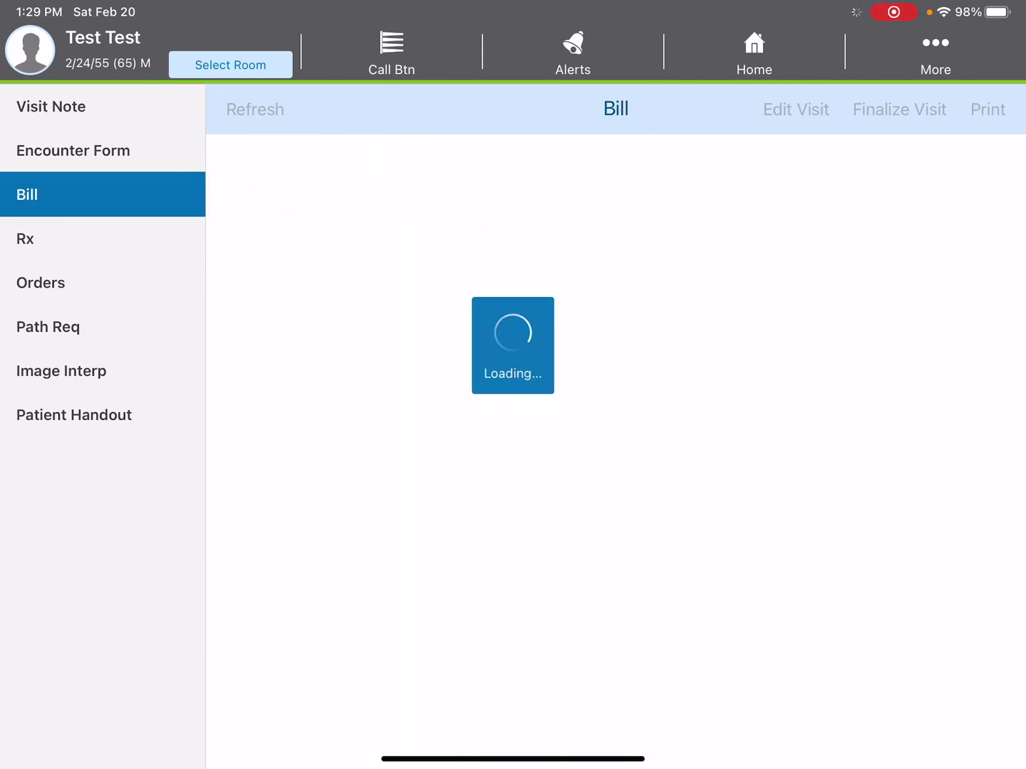
scroll(616, 450, down, 7)
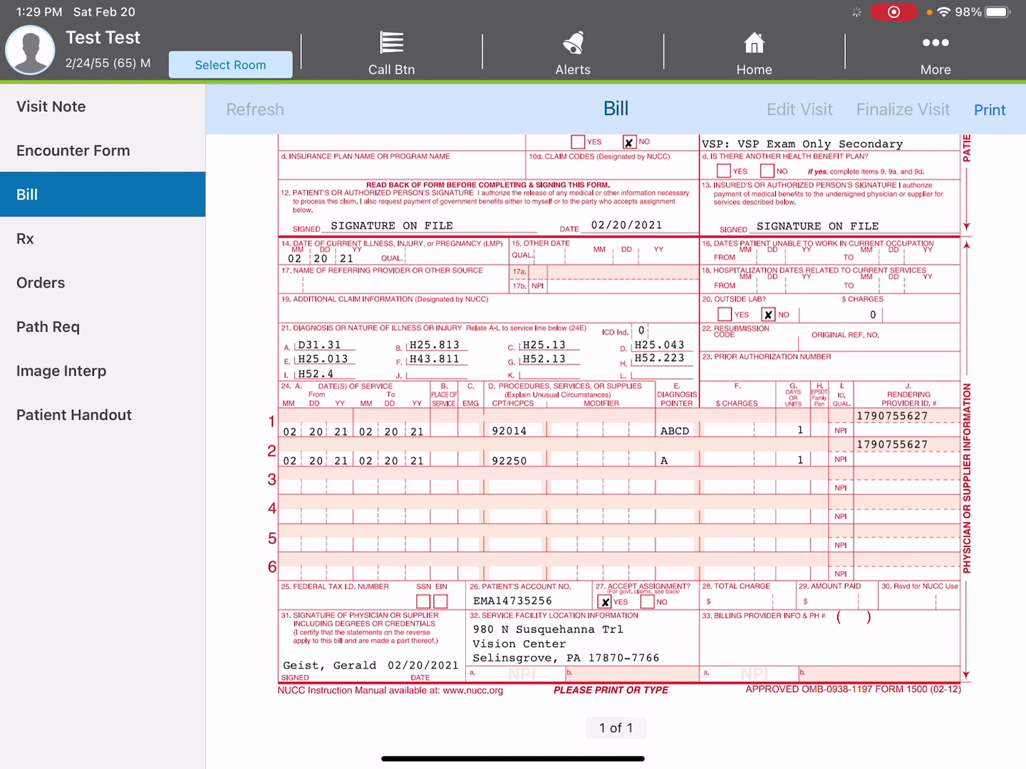
click(103, 150)
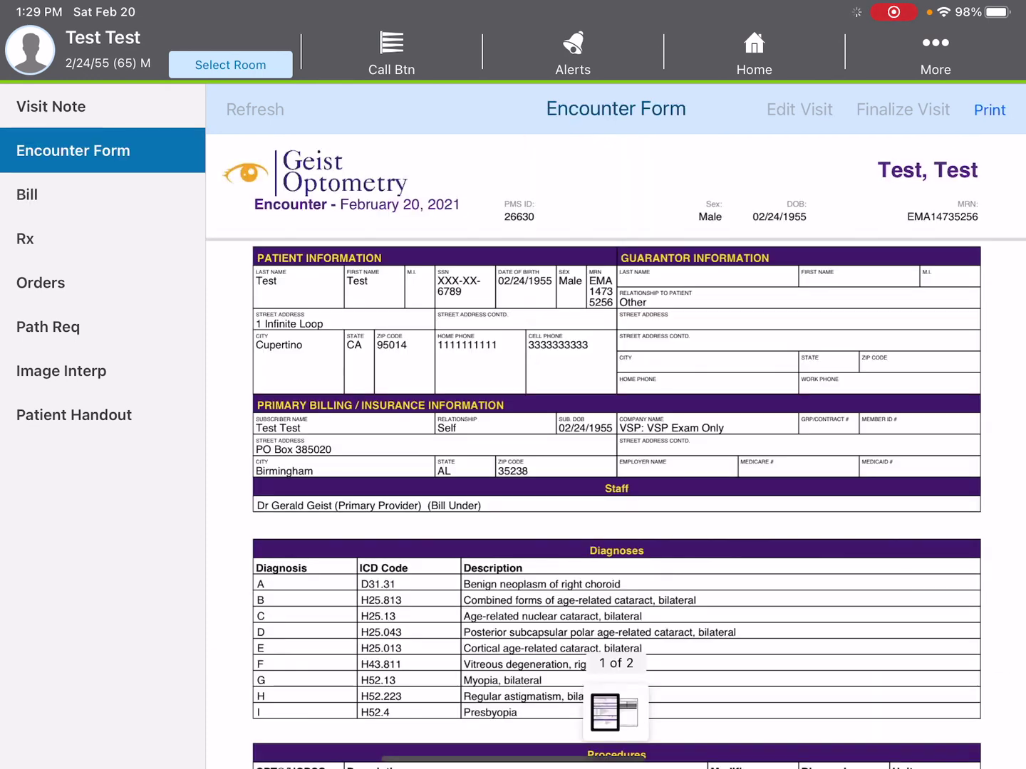
scroll(615, 448, down, 2)
scroll(616, 449, up, 2)
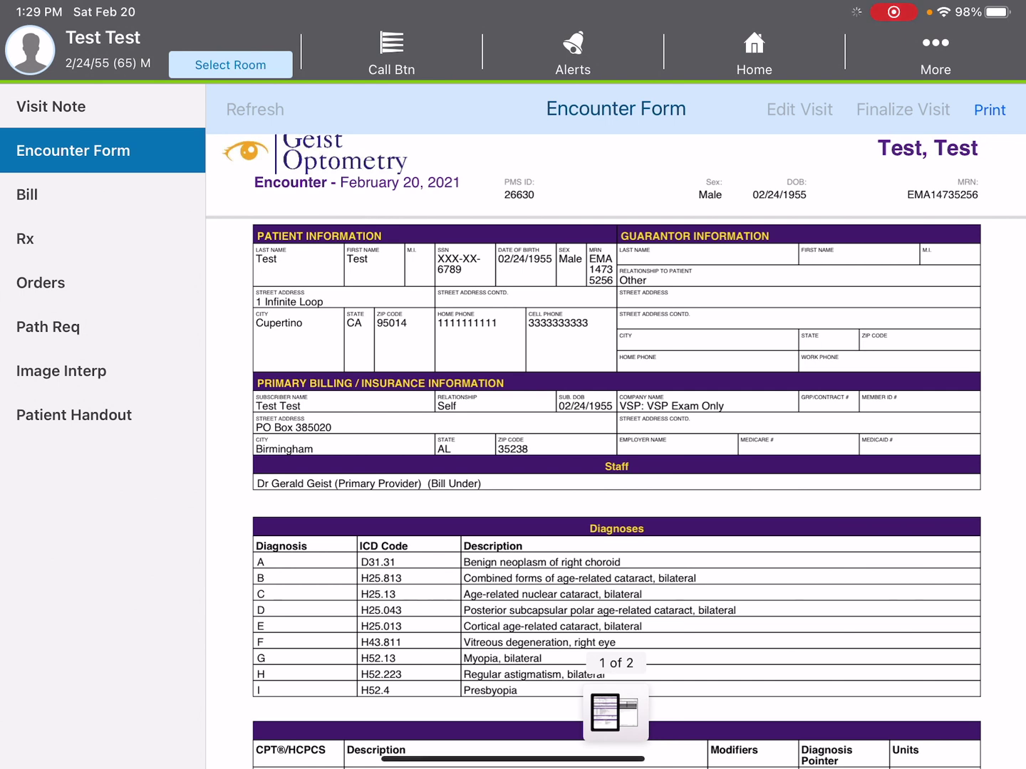
scroll(615, 448, down, 3)
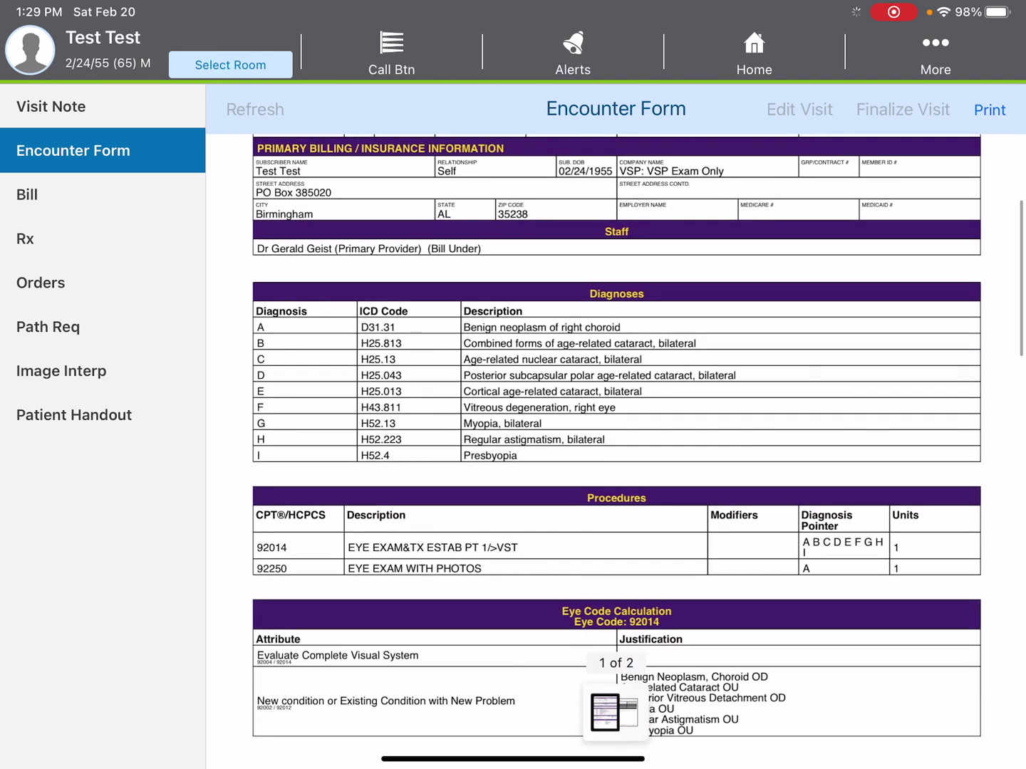
scroll(615, 448, down, 3)
scroll(615, 449, down, 1)
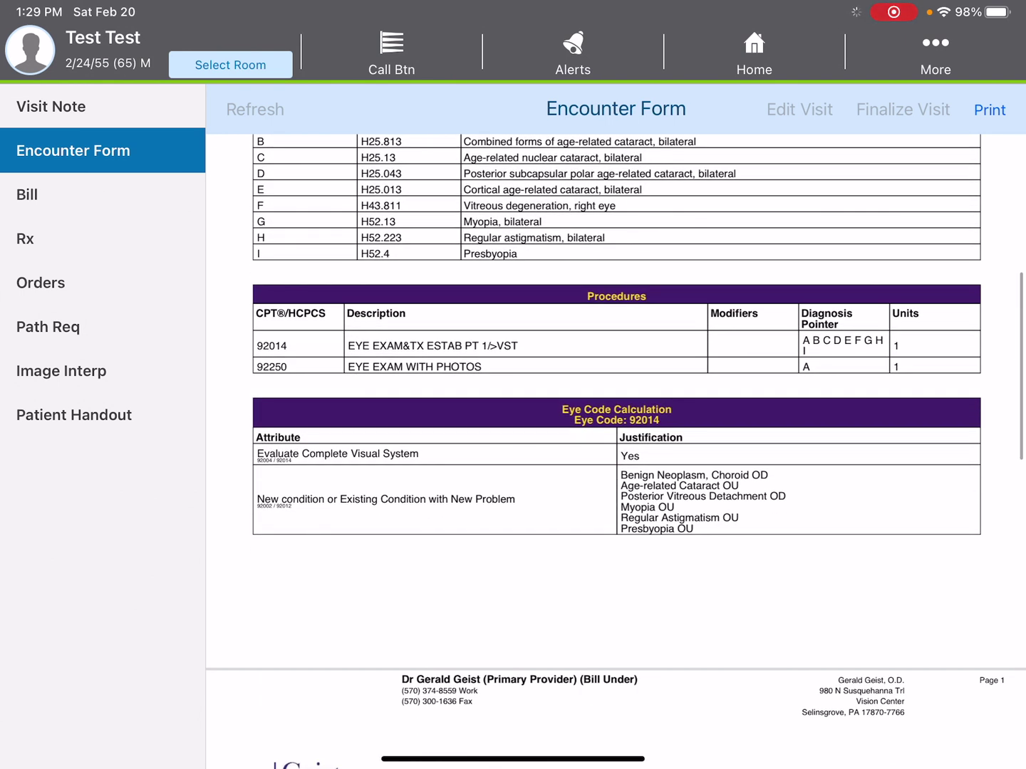
scroll(615, 449, down, 1)
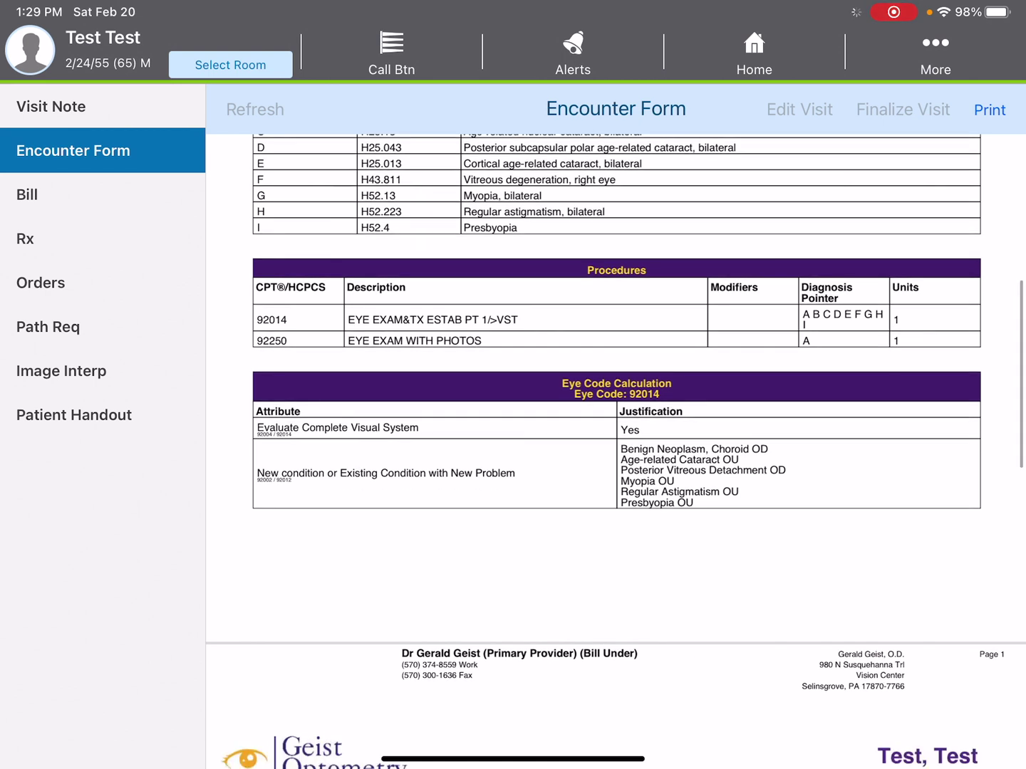
scroll(615, 451, down, 5)
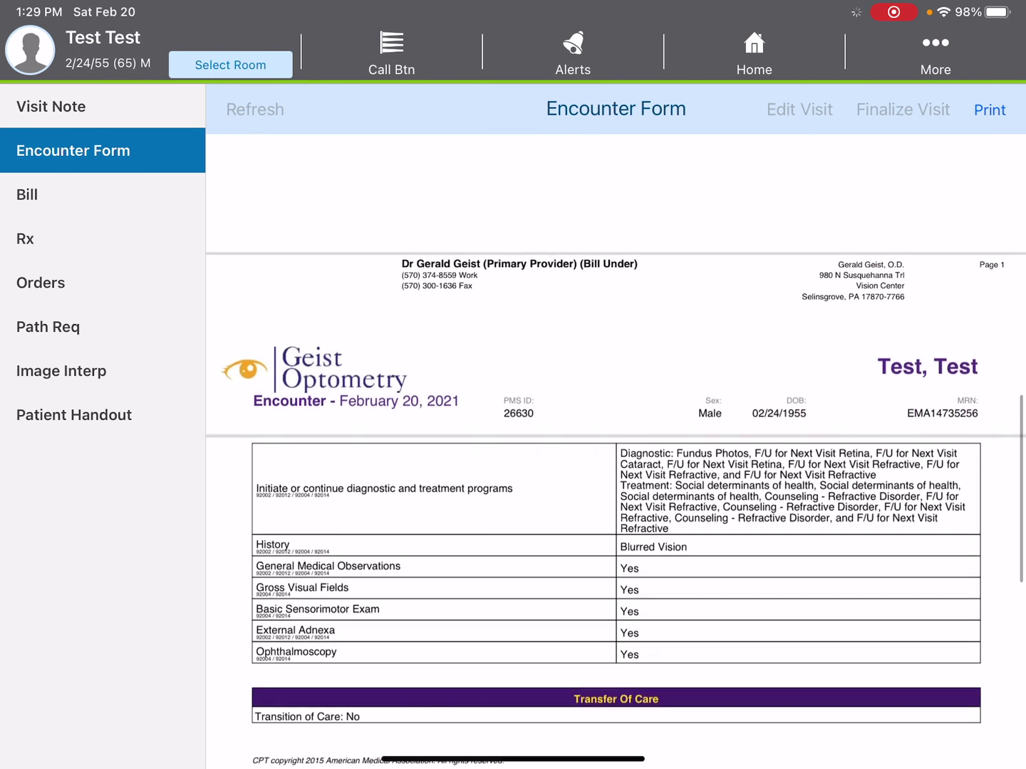
scroll(616, 449, up, 3)
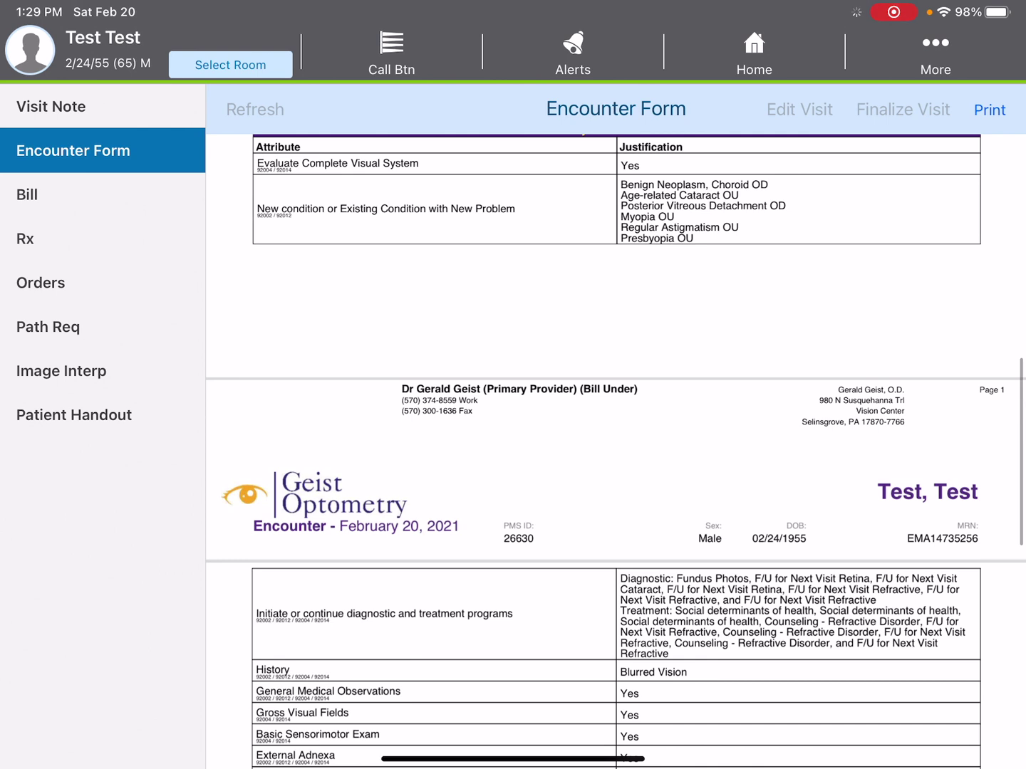
scroll(615, 449, down, 2)
scroll(615, 448, down, 2)
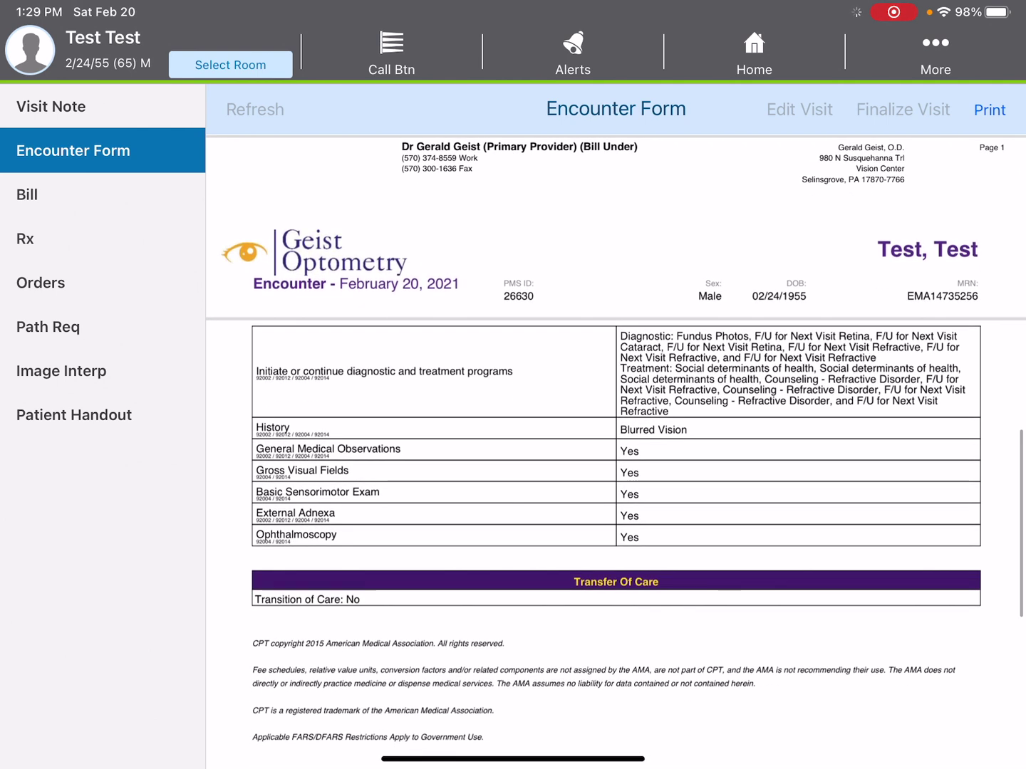
scroll(616, 438, down, 2)
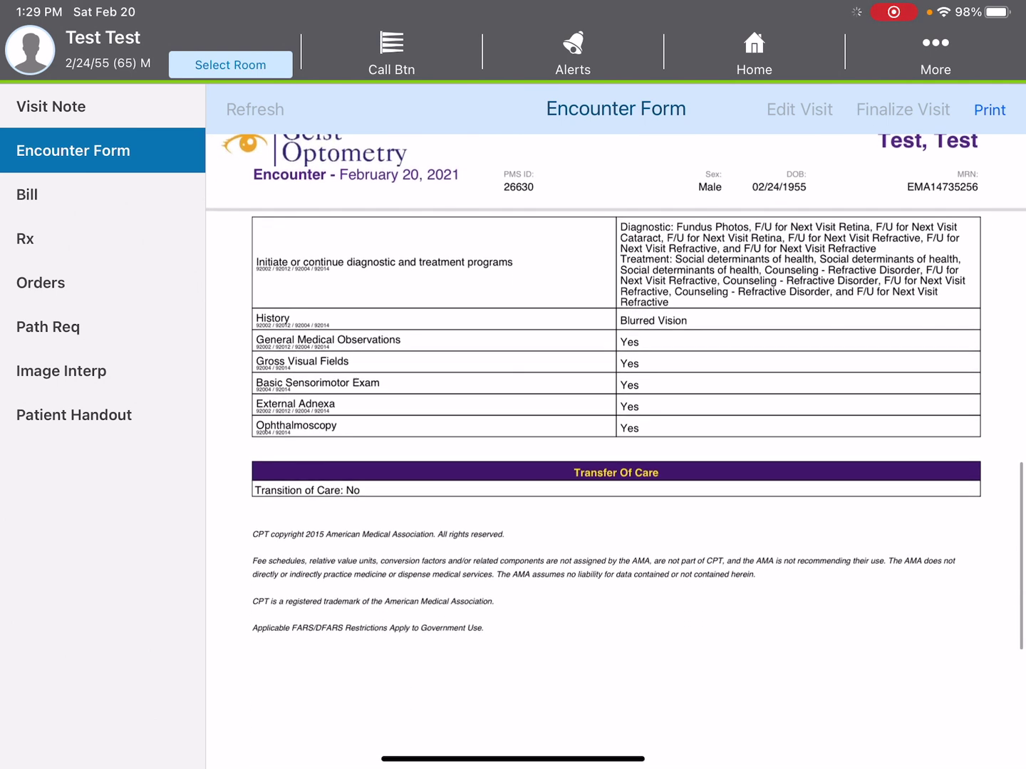
scroll(616, 387, up, 1)
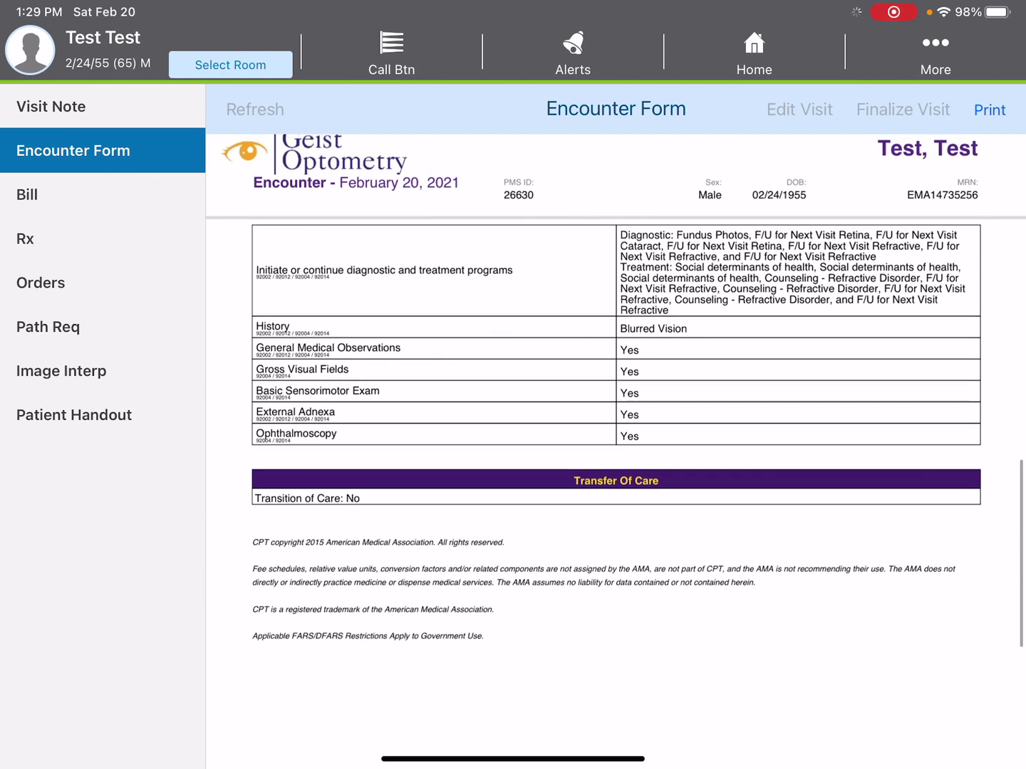
Step: Review the signed fundus photo interpretation and visit note, then return to the patient chart
click(62, 371)
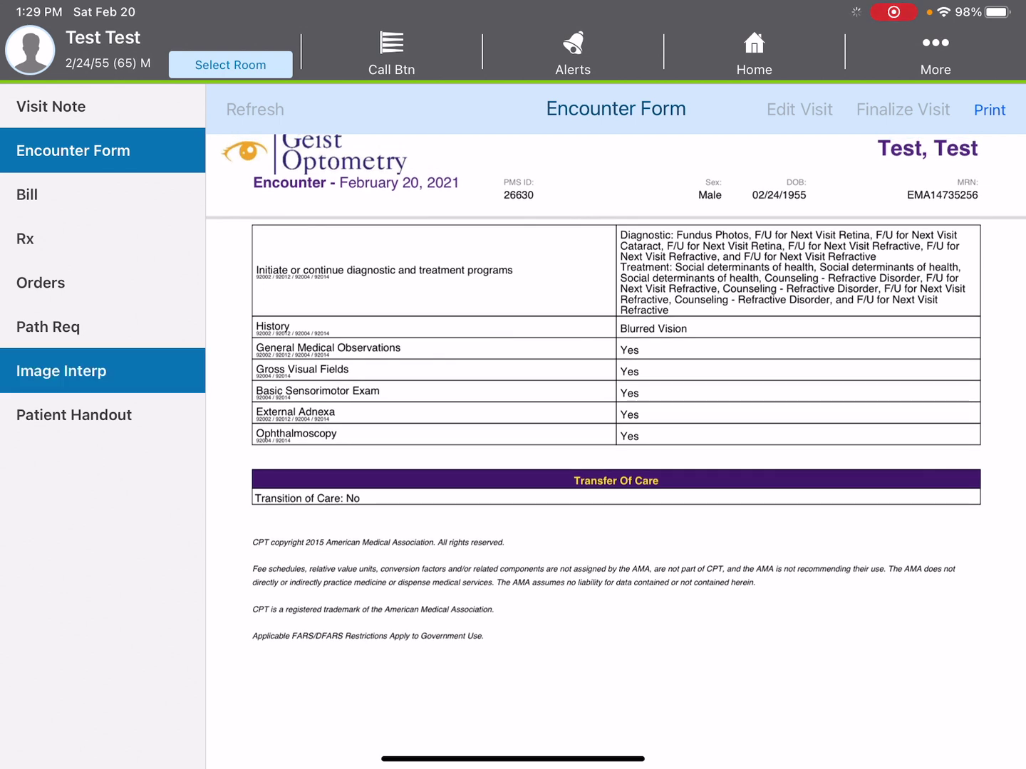
scroll(616, 448, down, 3)
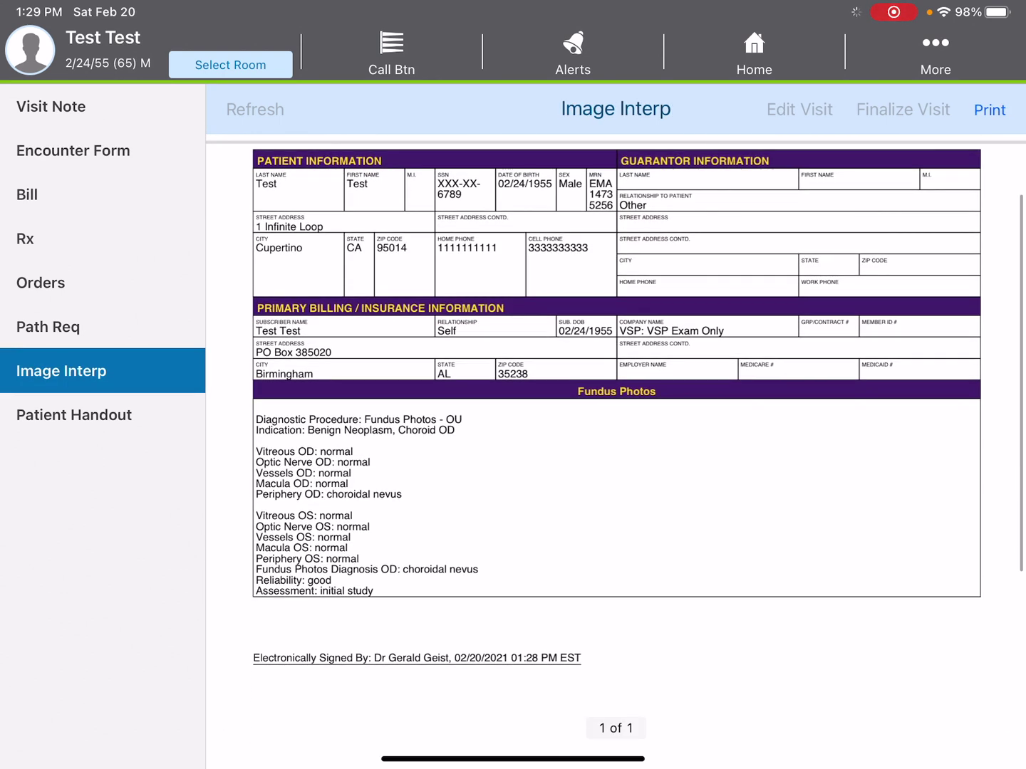
scroll(615, 434, down, 3)
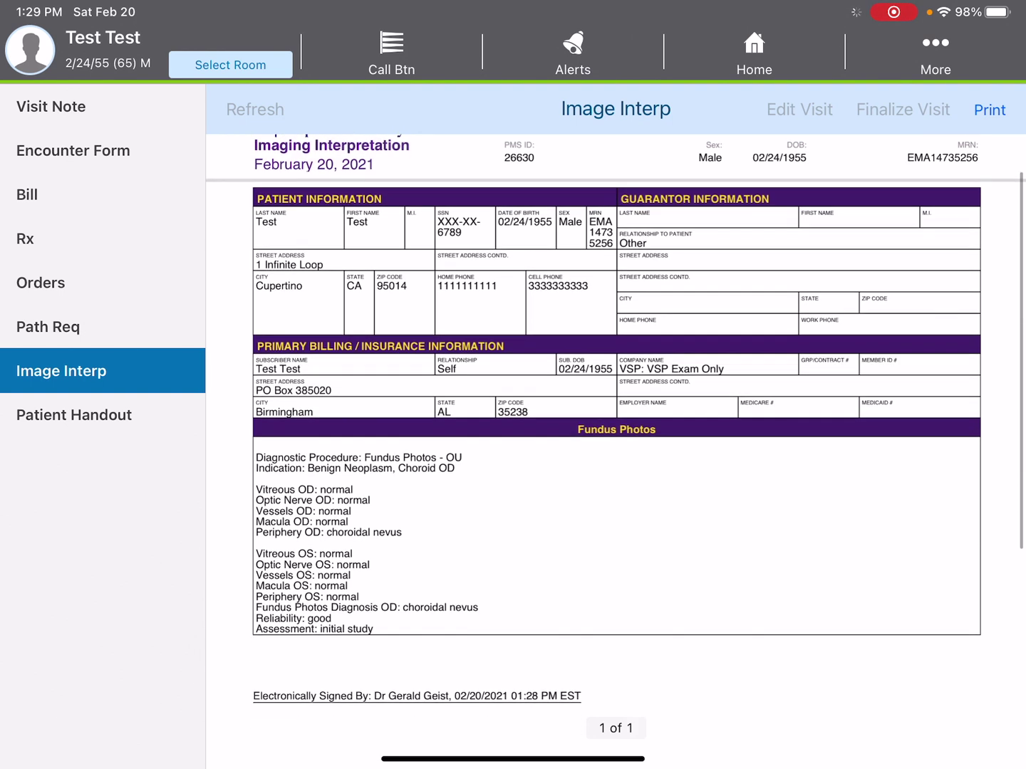
scroll(615, 432, up, 5)
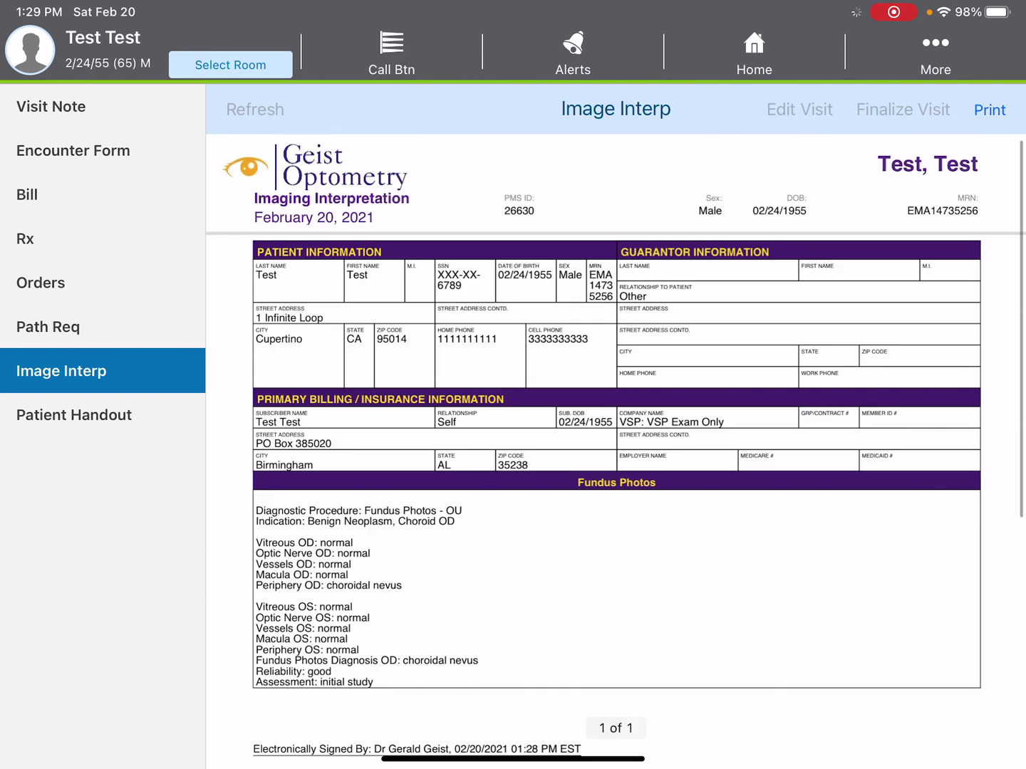
scroll(615, 433, down, 5)
click(50, 107)
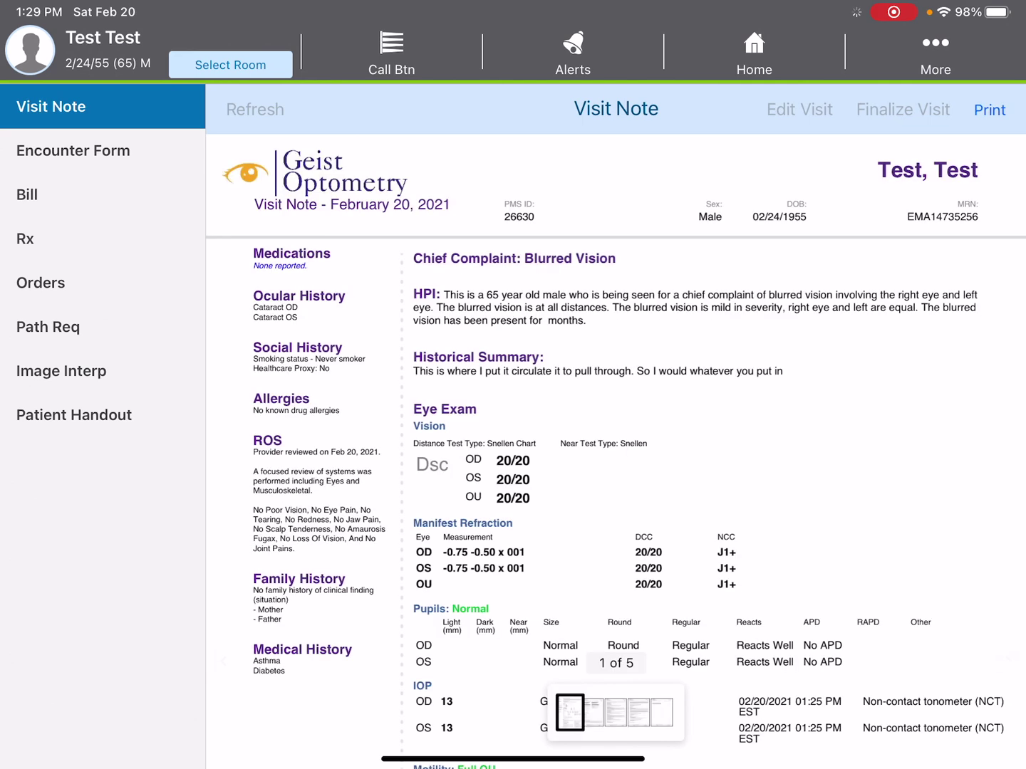
click(31, 49)
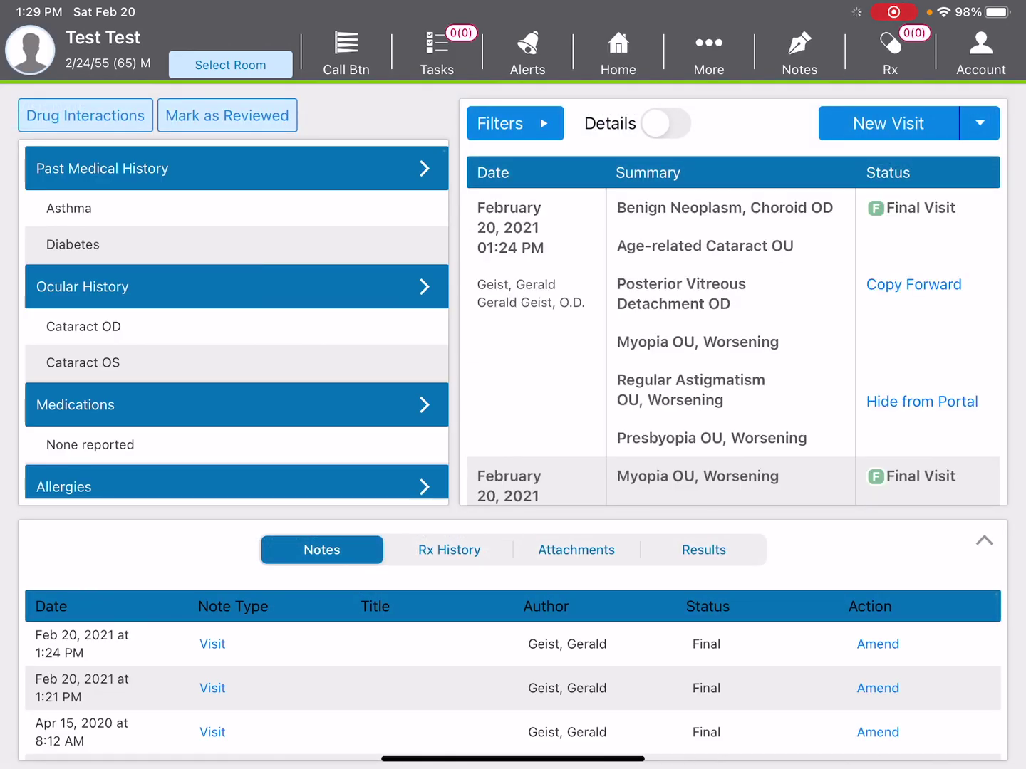
Step: From the home agenda, start and confirm a new visit for the patient
click(618, 56)
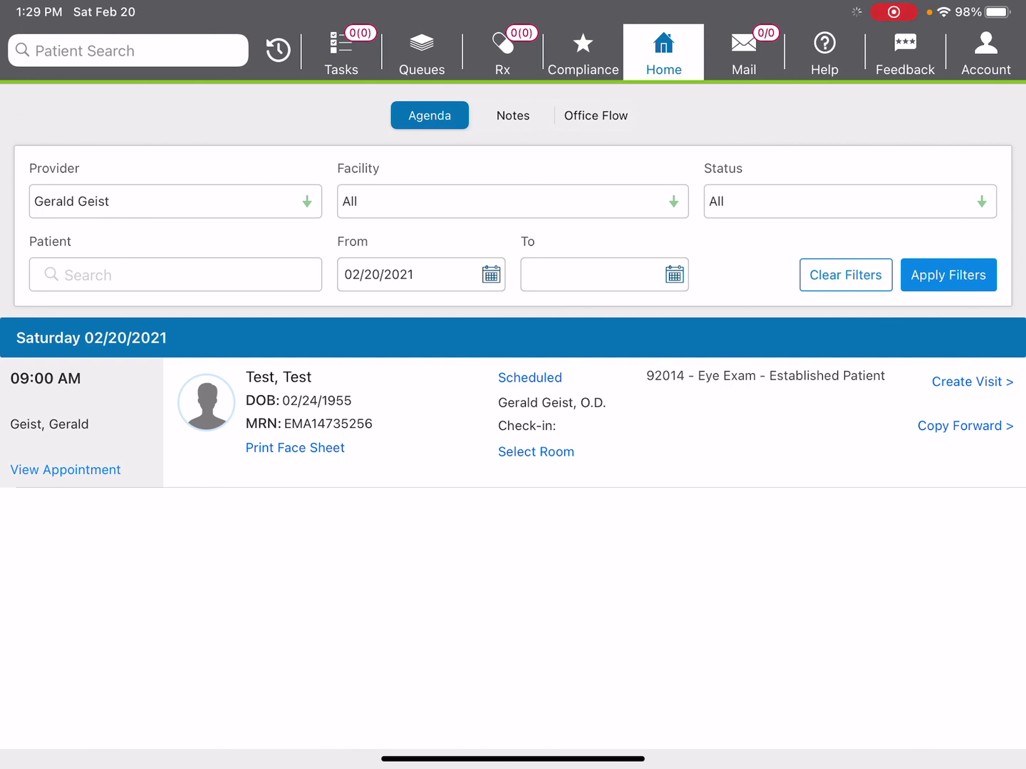
click(972, 381)
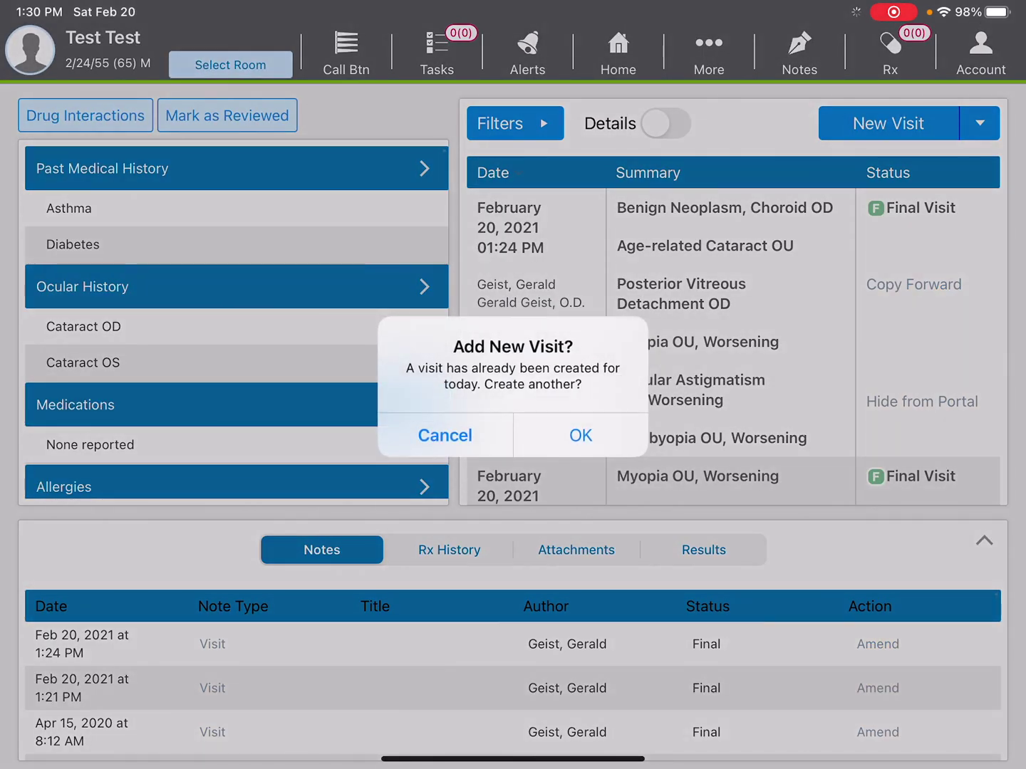
click(580, 435)
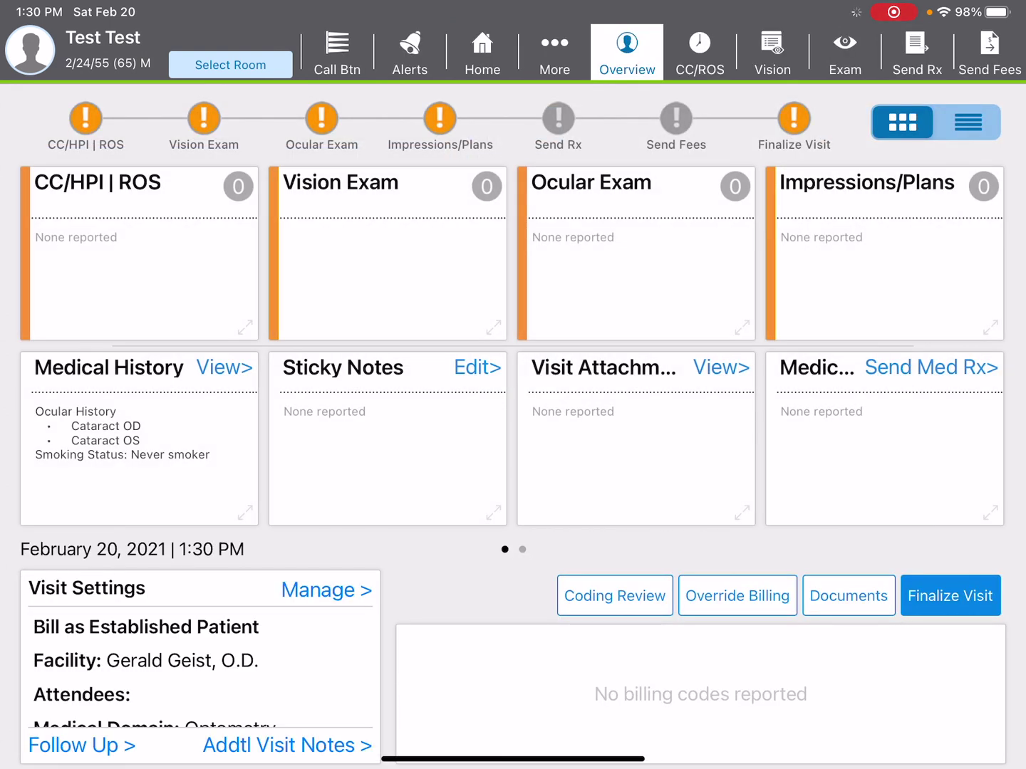
Step: Set Bill Visit As to New Patient and bring up the visit's complaints page
click(326, 590)
click(416, 590)
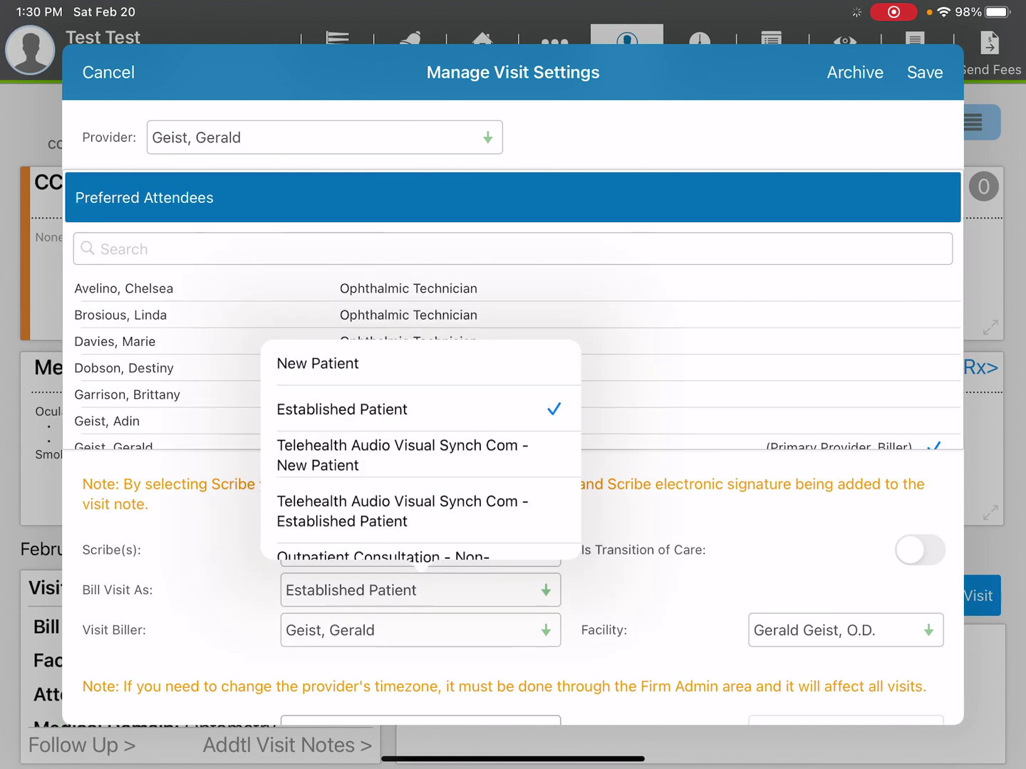
click(318, 363)
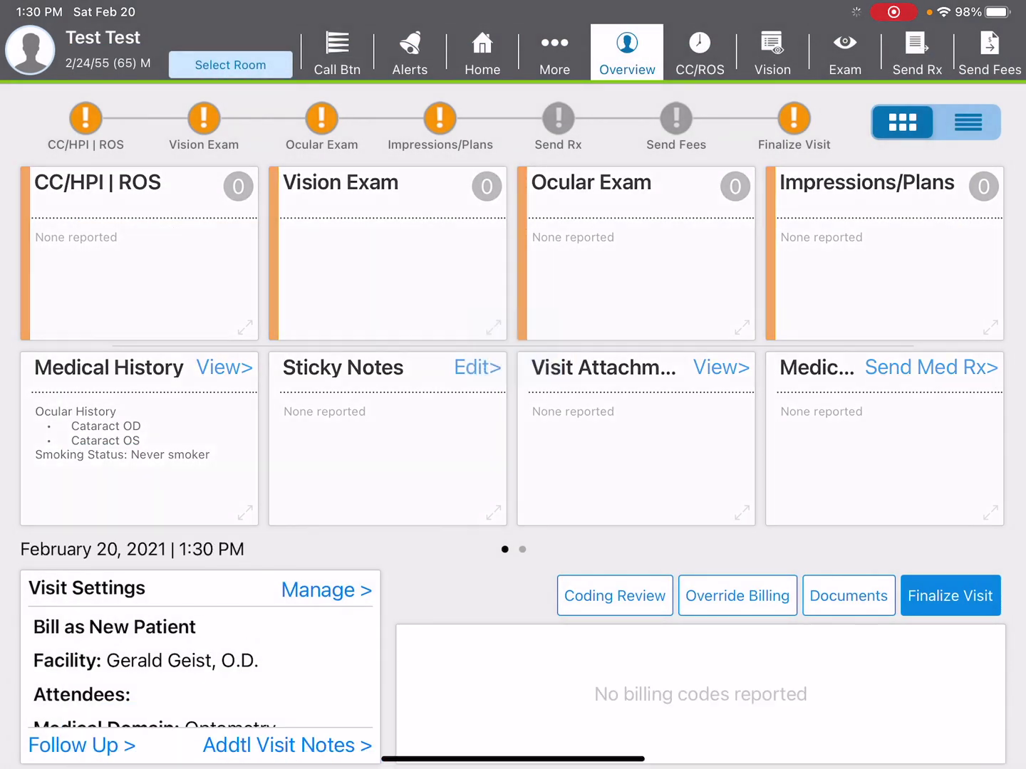
click(699, 52)
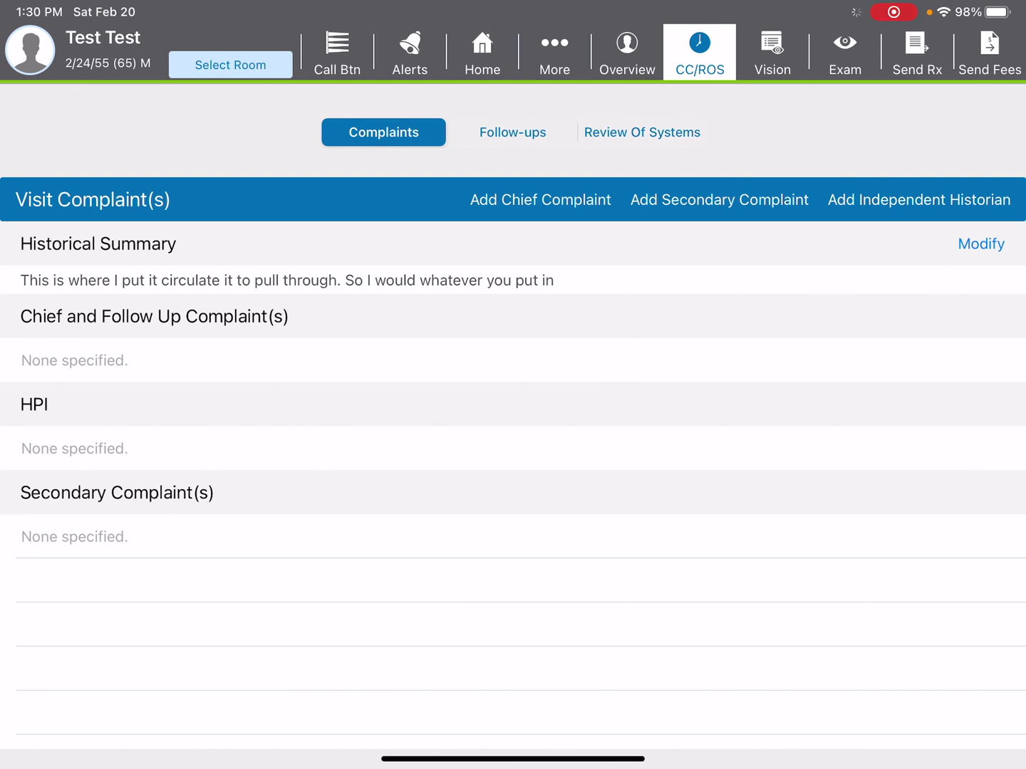
Step: Begin a Diabetic Ocular Evaluation chief complaint involving the right eye
click(541, 200)
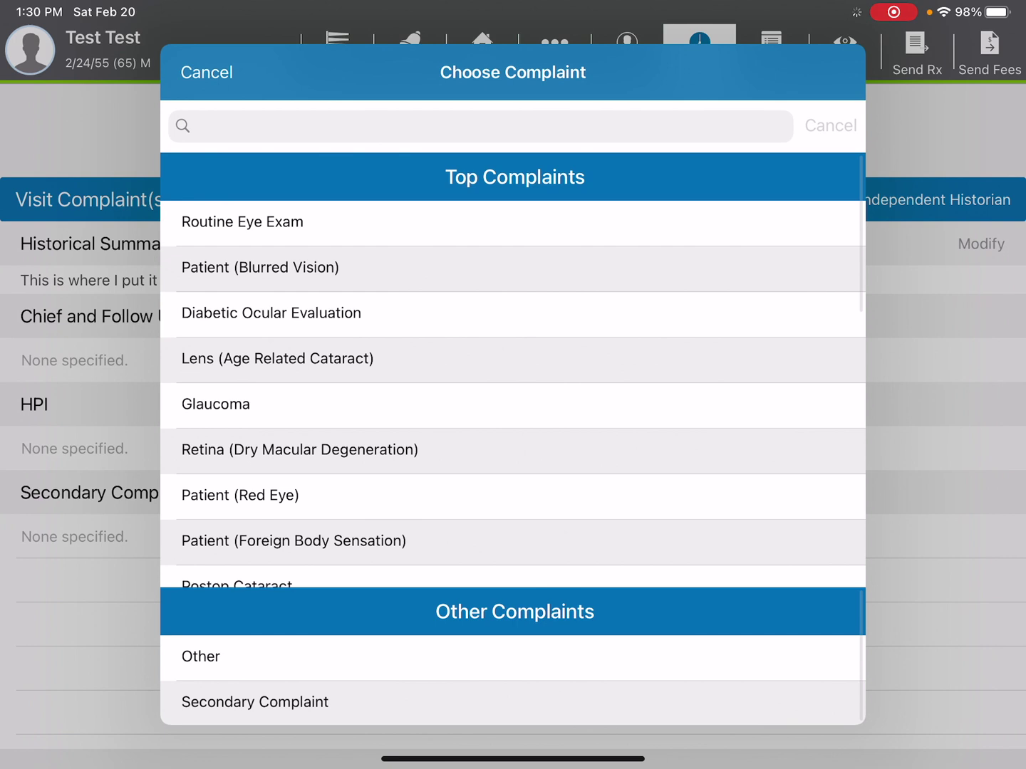
click(271, 312)
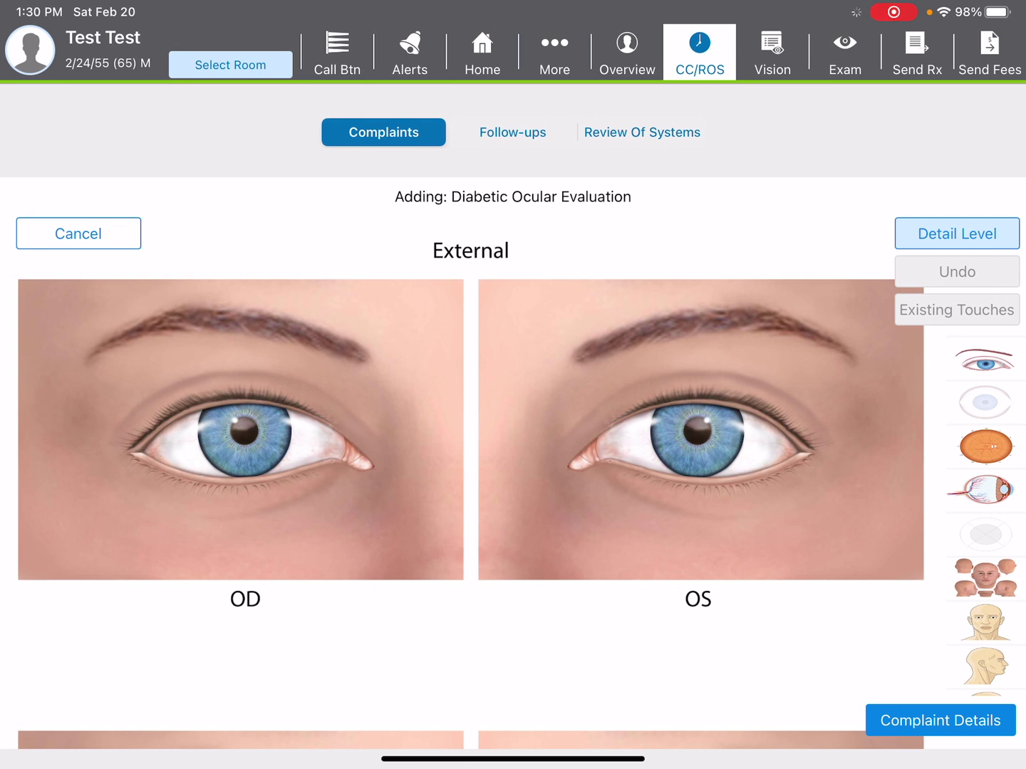
click(242, 422)
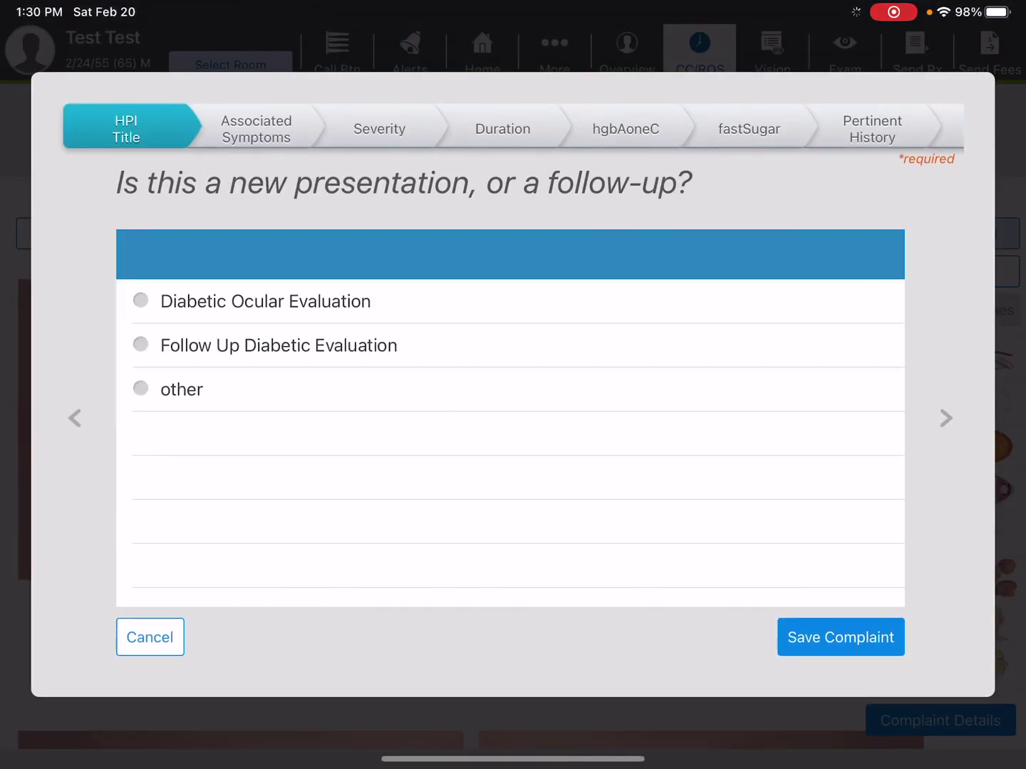
Step: Record change in vision and blurred vision as symptoms with mild severity
click(266, 302)
click(946, 418)
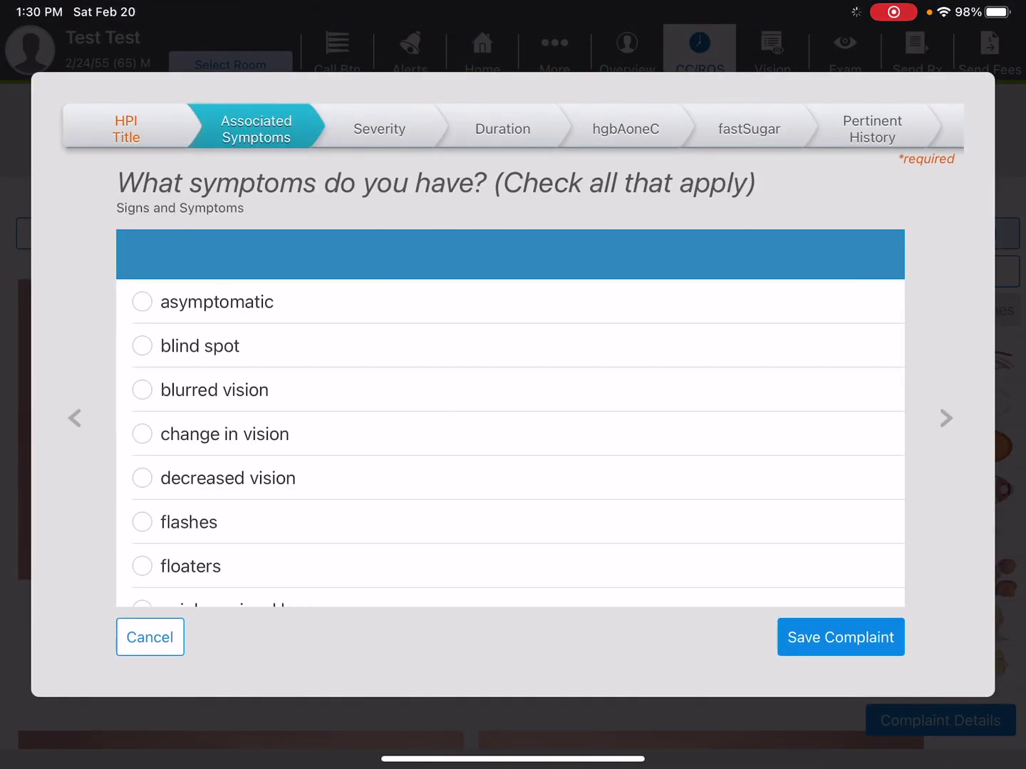
click(142, 434)
click(142, 390)
click(945, 417)
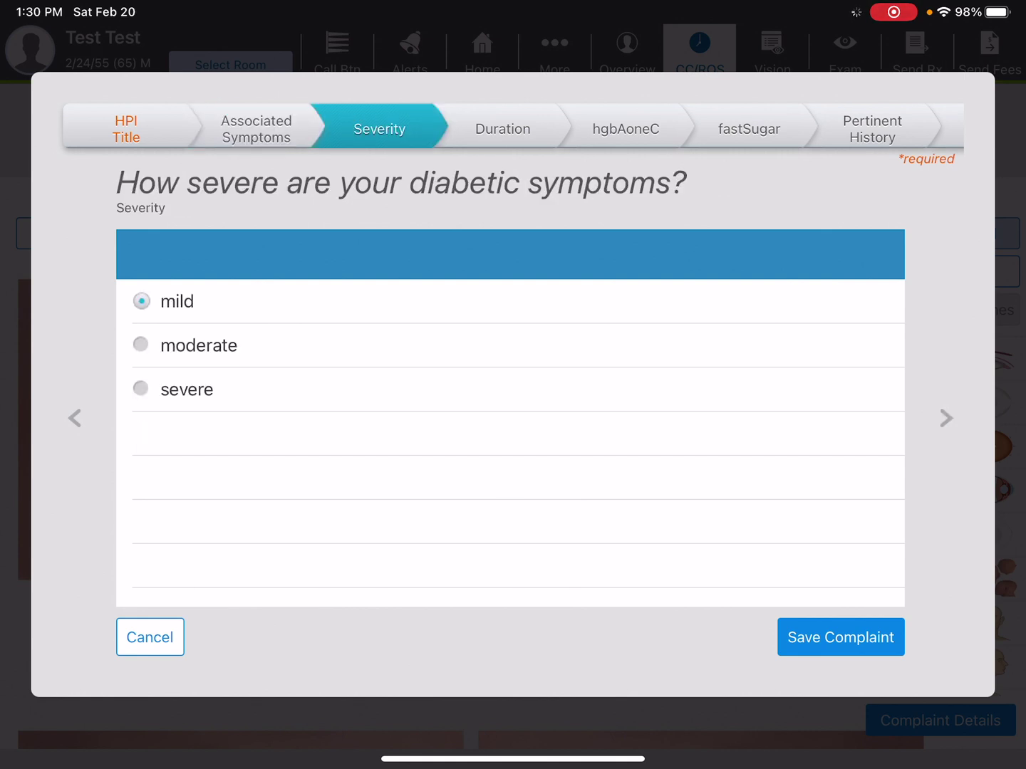
click(945, 418)
Step: Leave duration blank, note non-insulin-dependent diabetes history and dilated fundus exam reason, and save the complaint
click(243, 302)
click(332, 131)
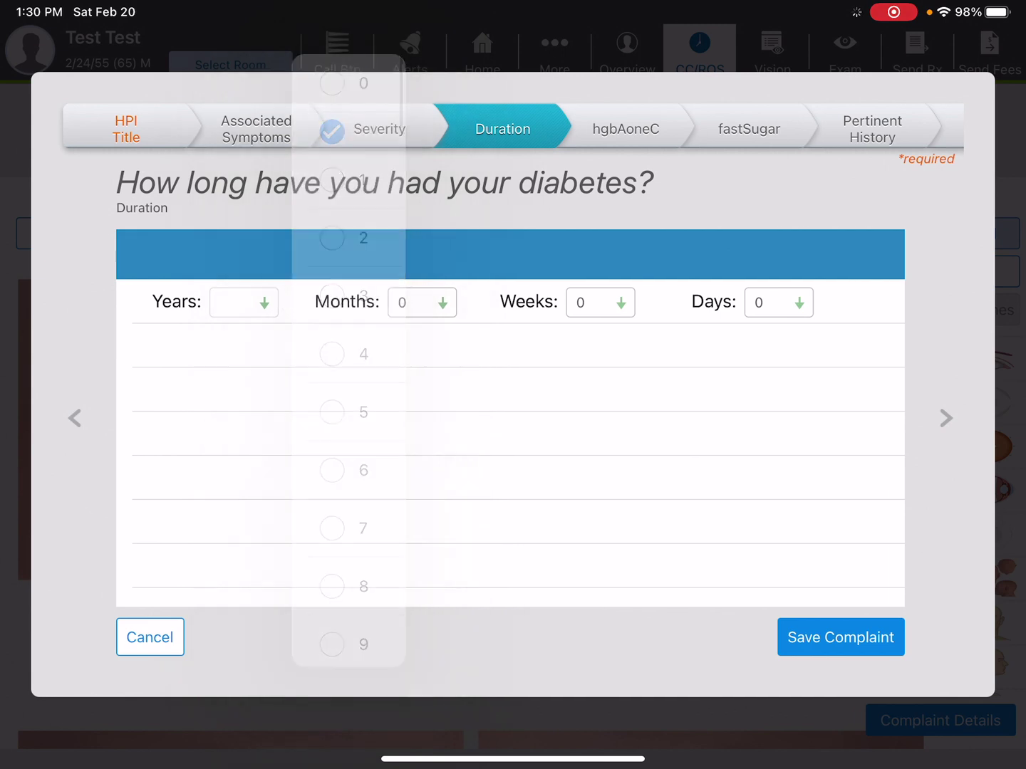
click(946, 417)
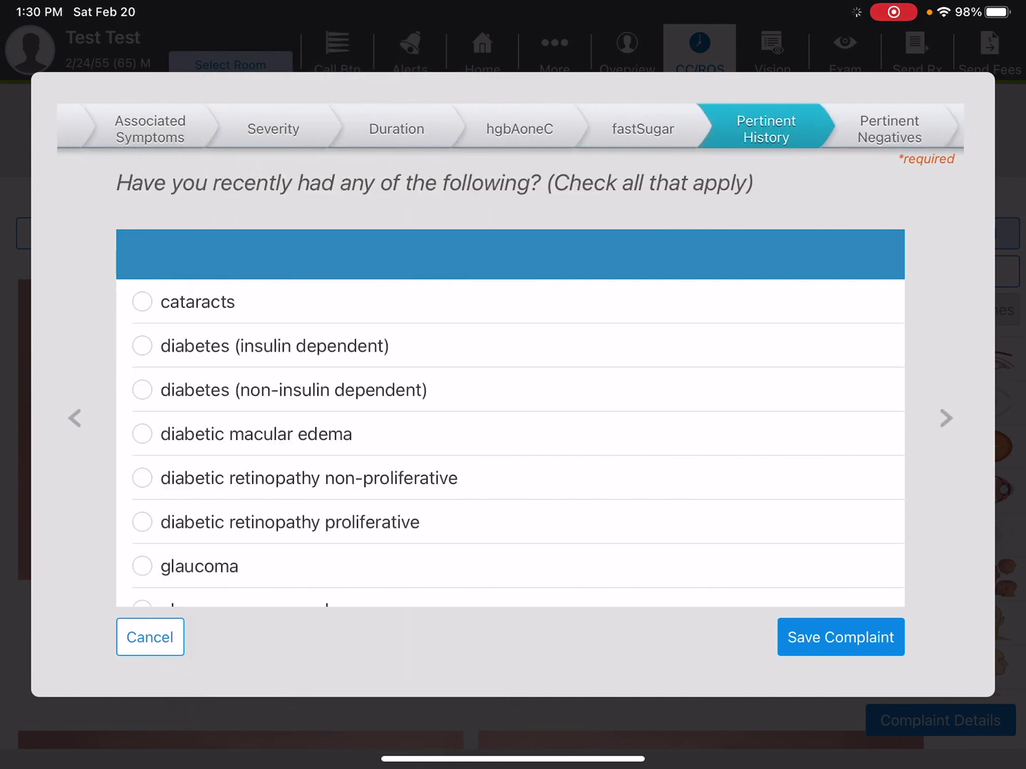
click(142, 389)
click(946, 417)
click(945, 418)
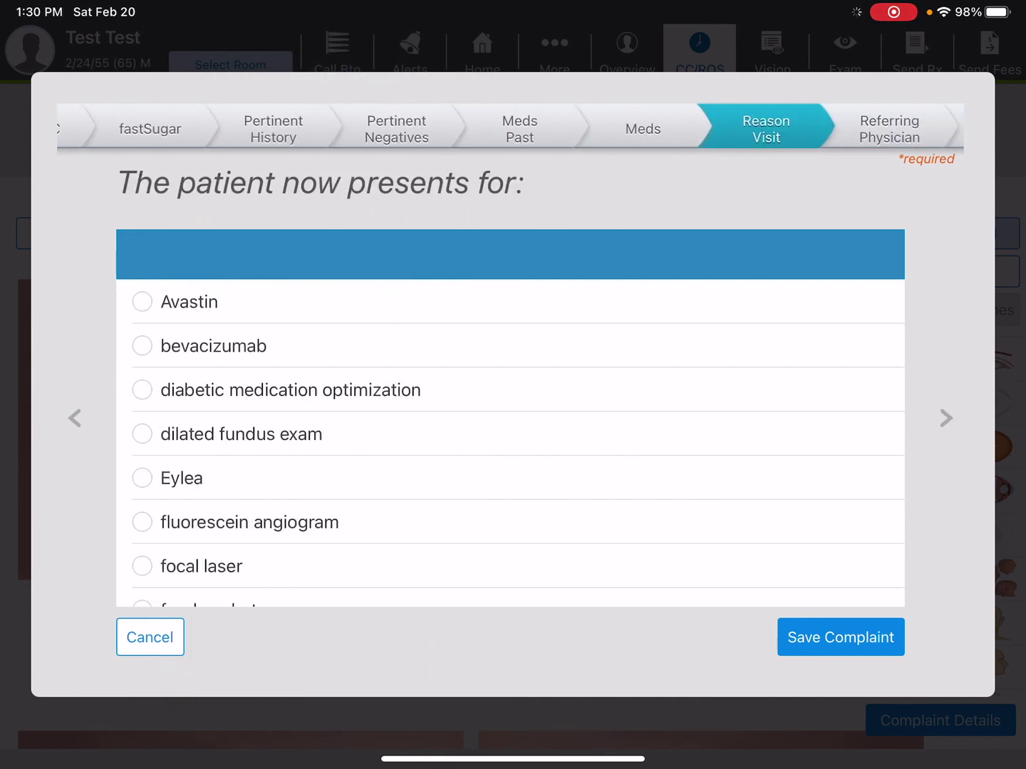
click(141, 434)
click(841, 636)
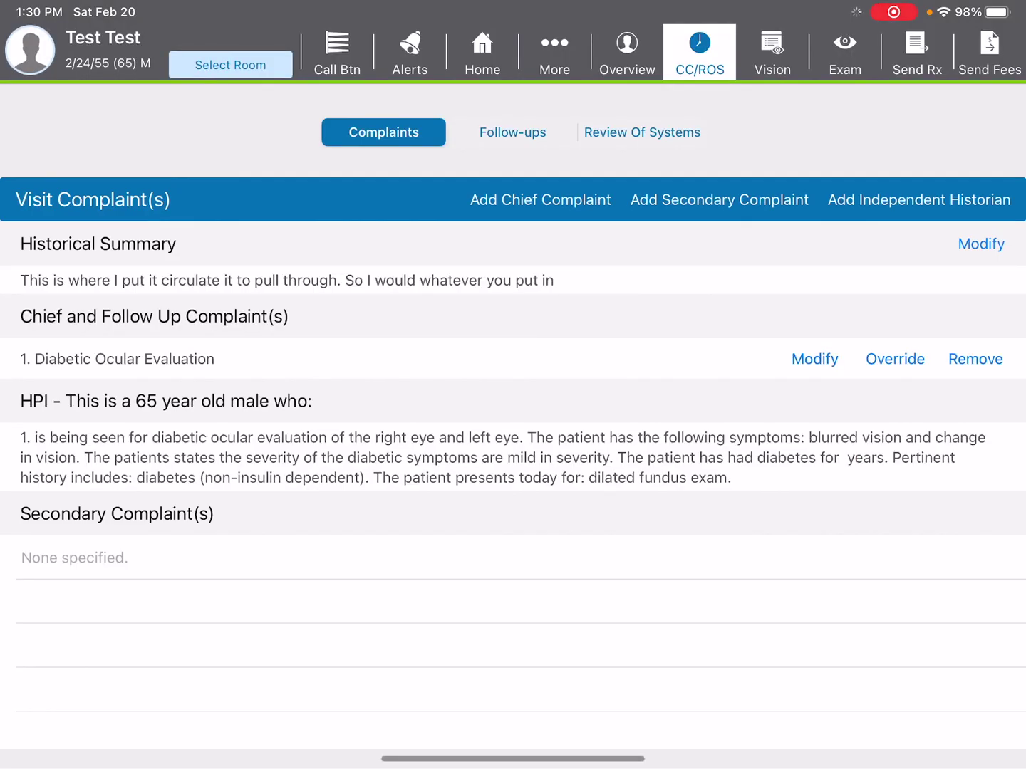
click(642, 132)
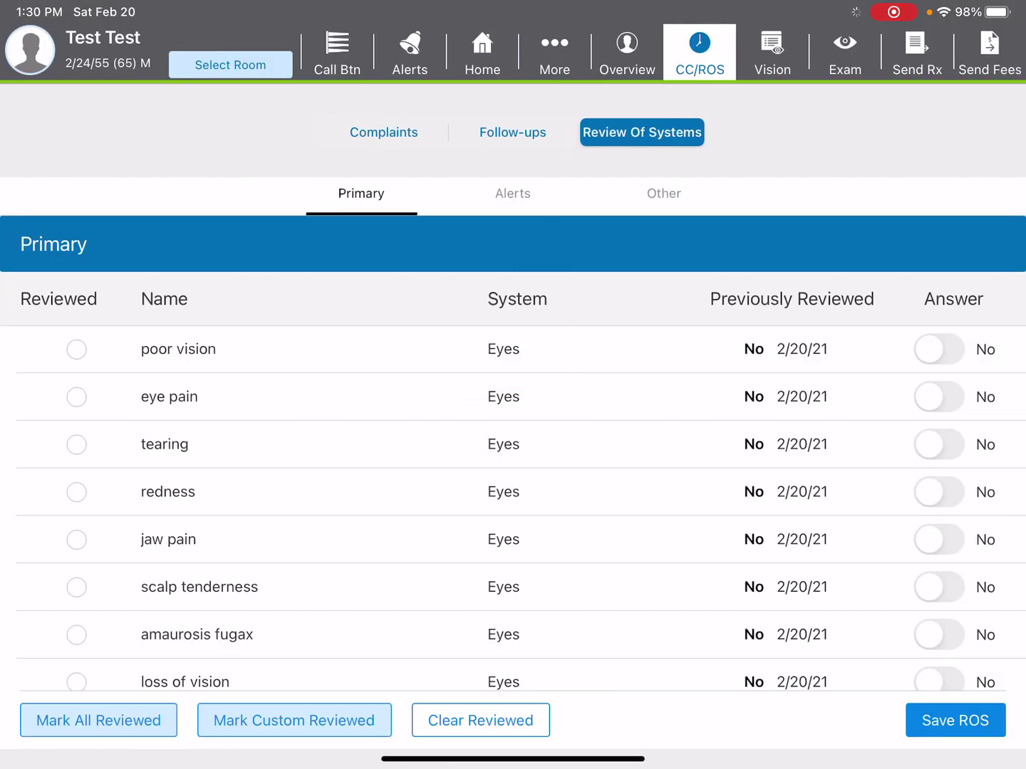
Step: Mark all ROS items reviewed, answer diabetes Yes, and save the review of systems
click(99, 720)
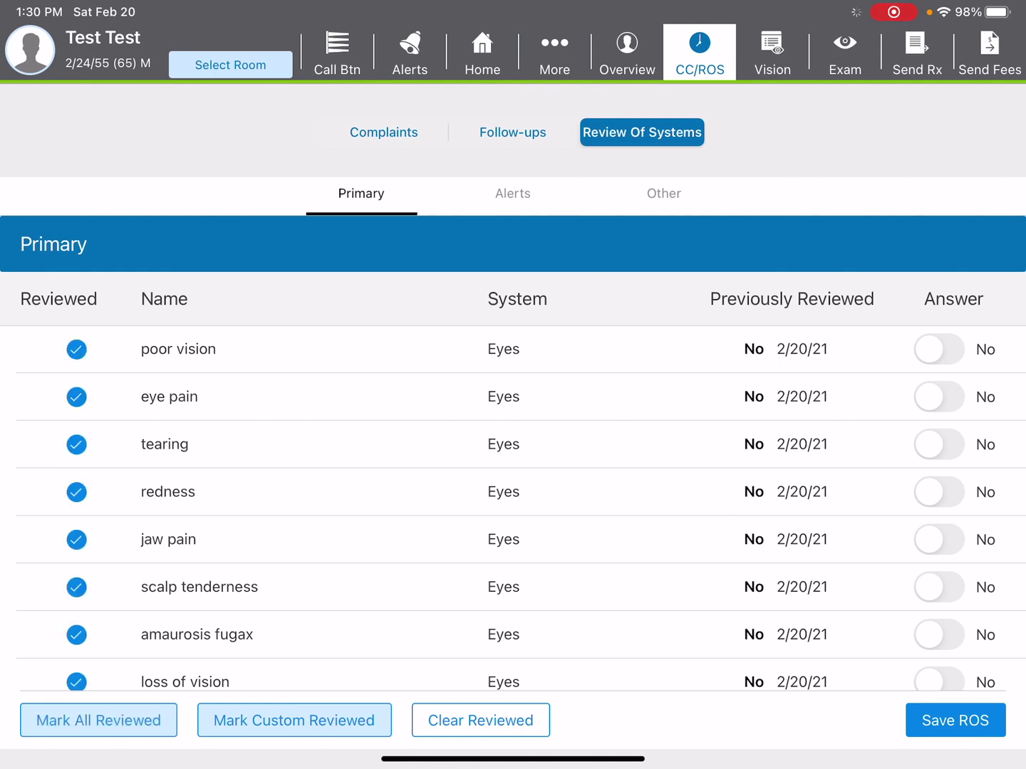
scroll(513, 453, down, 3)
scroll(513, 452, down, 5)
scroll(513, 453, down, 5)
scroll(513, 453, down, 3)
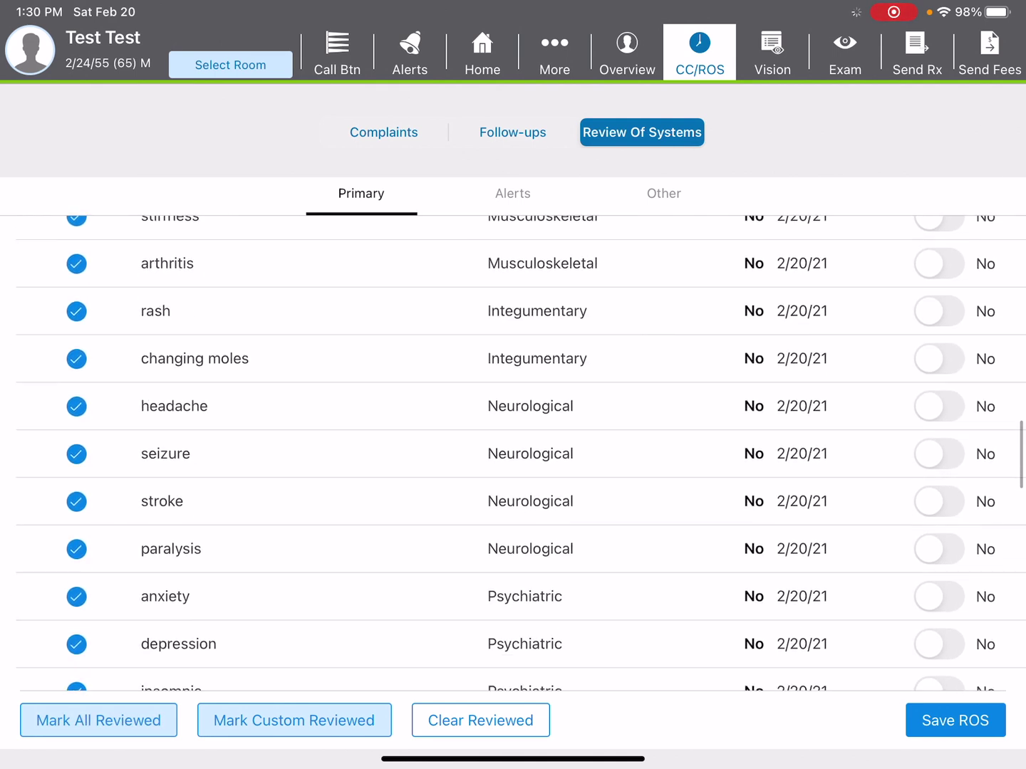
scroll(513, 453, down, 3)
scroll(512, 453, down, 2)
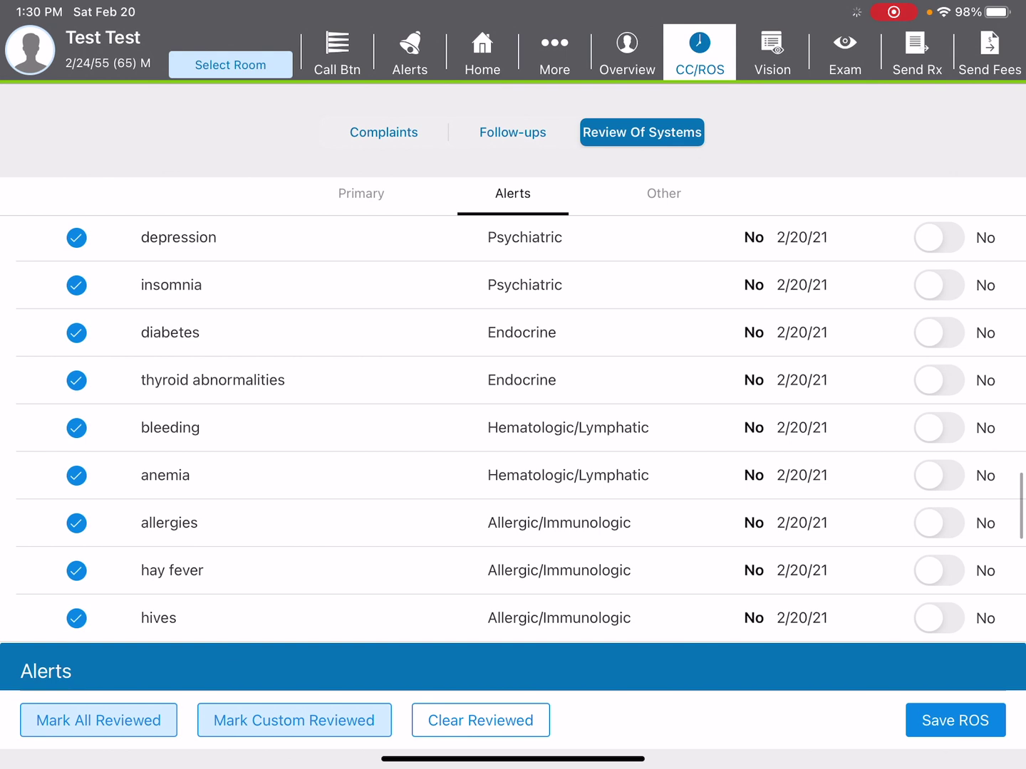
click(938, 333)
click(955, 720)
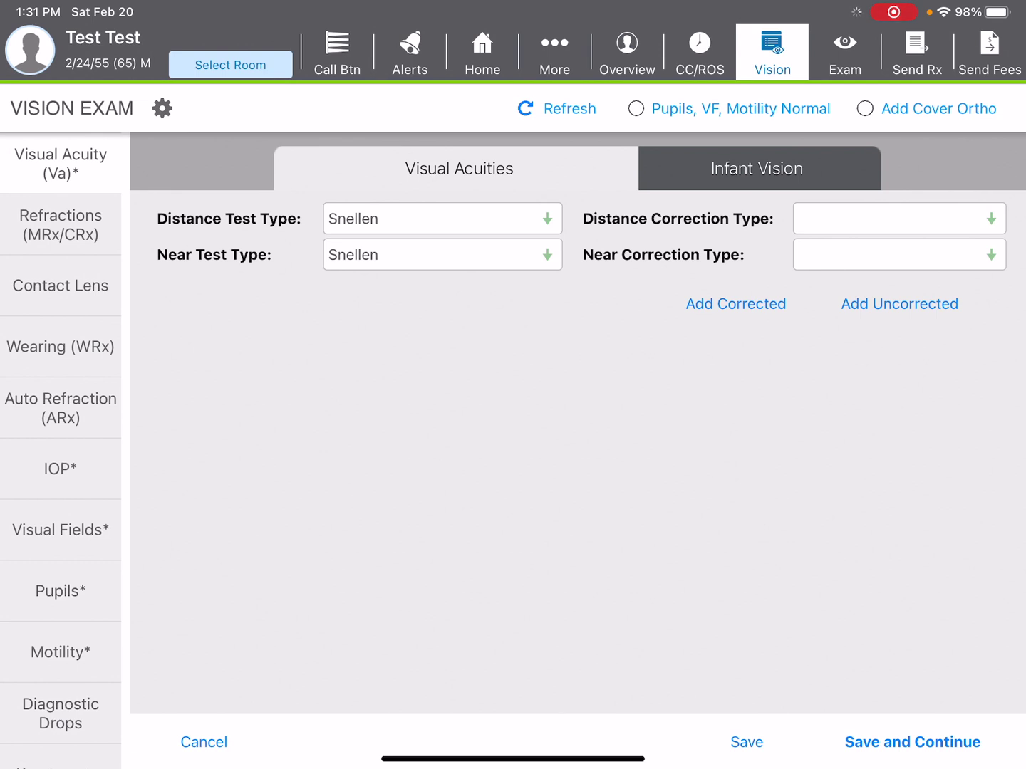
Step: Save 20/20 uncorrected acuities and mark pupils, visual fields and motility normal
click(899, 304)
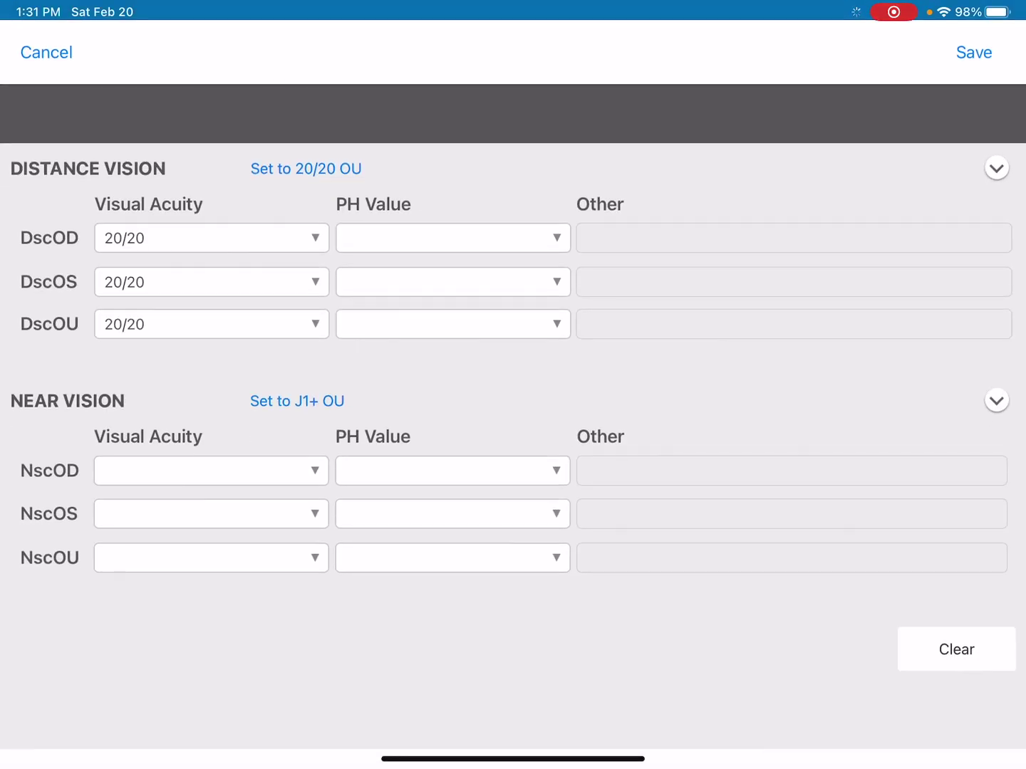
click(973, 52)
click(60, 225)
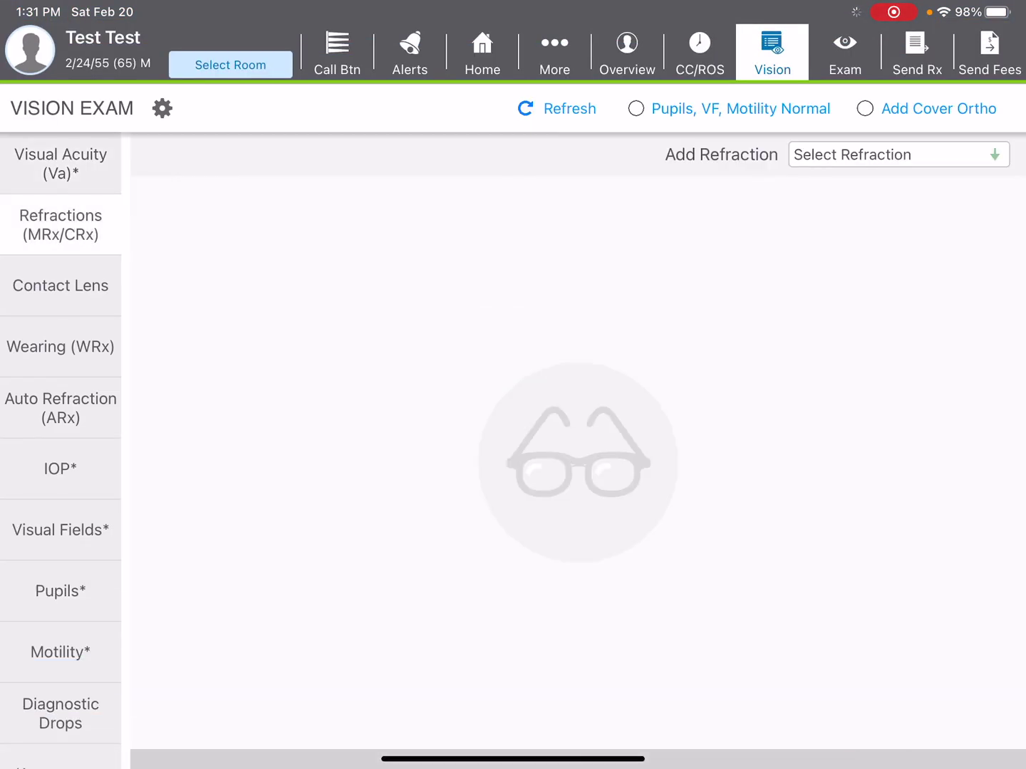
click(636, 108)
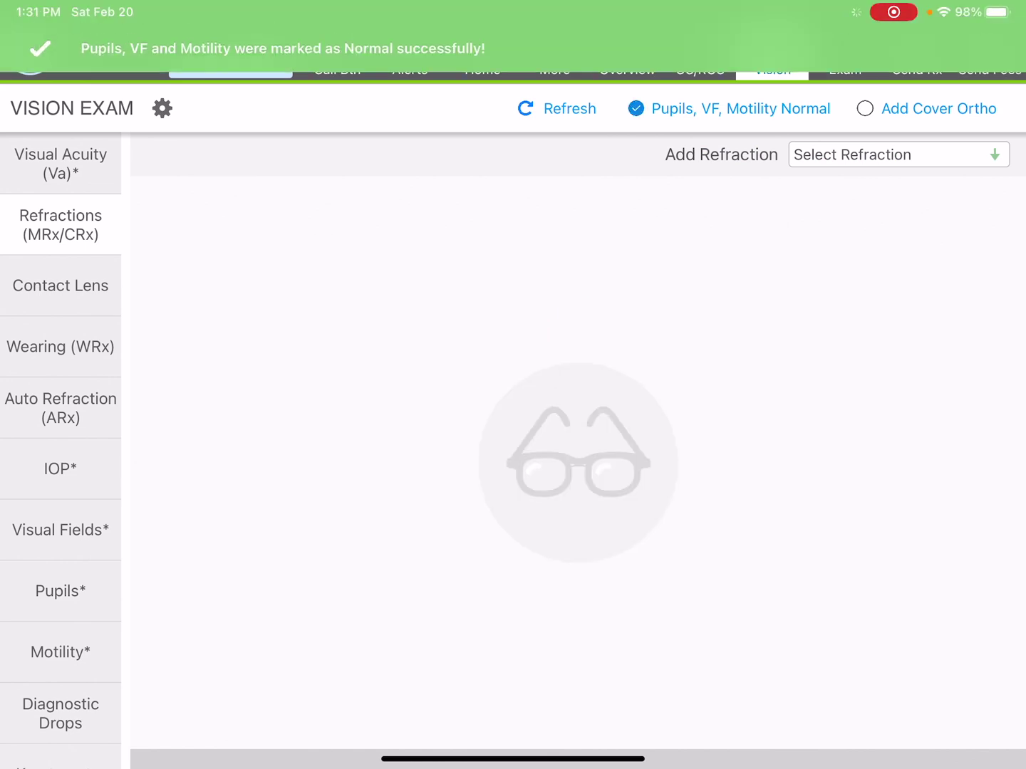
Step: Enter a manifest refraction OD of +0.75 −0.25 ×005 with add +1.00
click(898, 154)
click(537, 90)
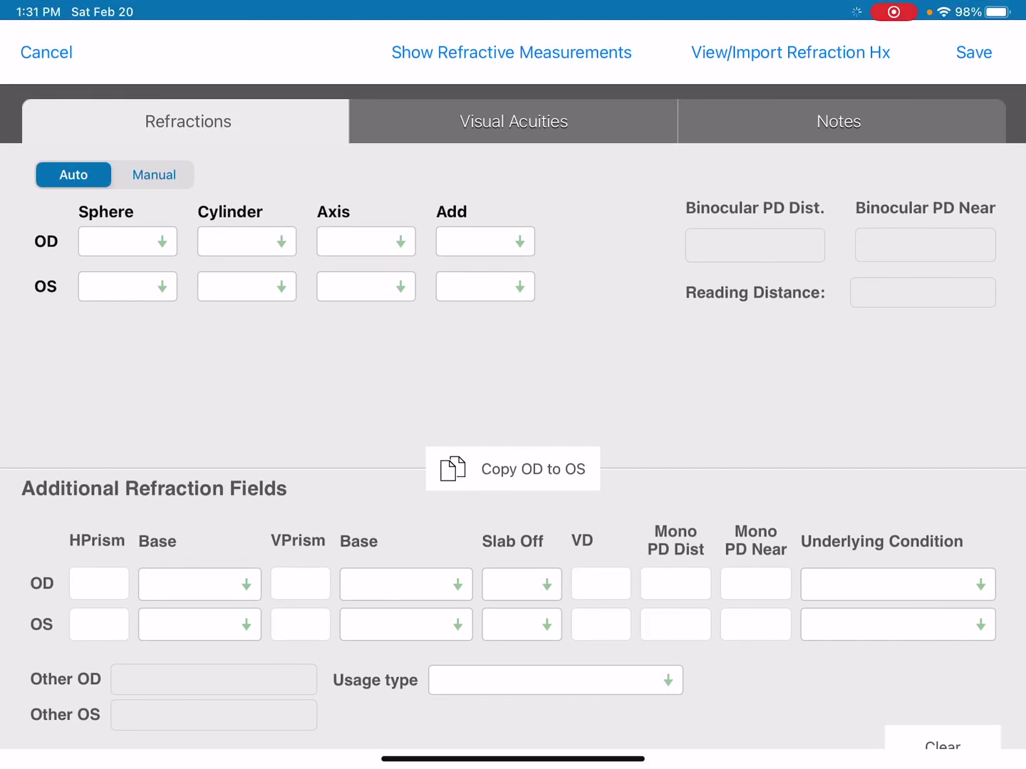
click(128, 241)
scroll(127, 481, down, 2)
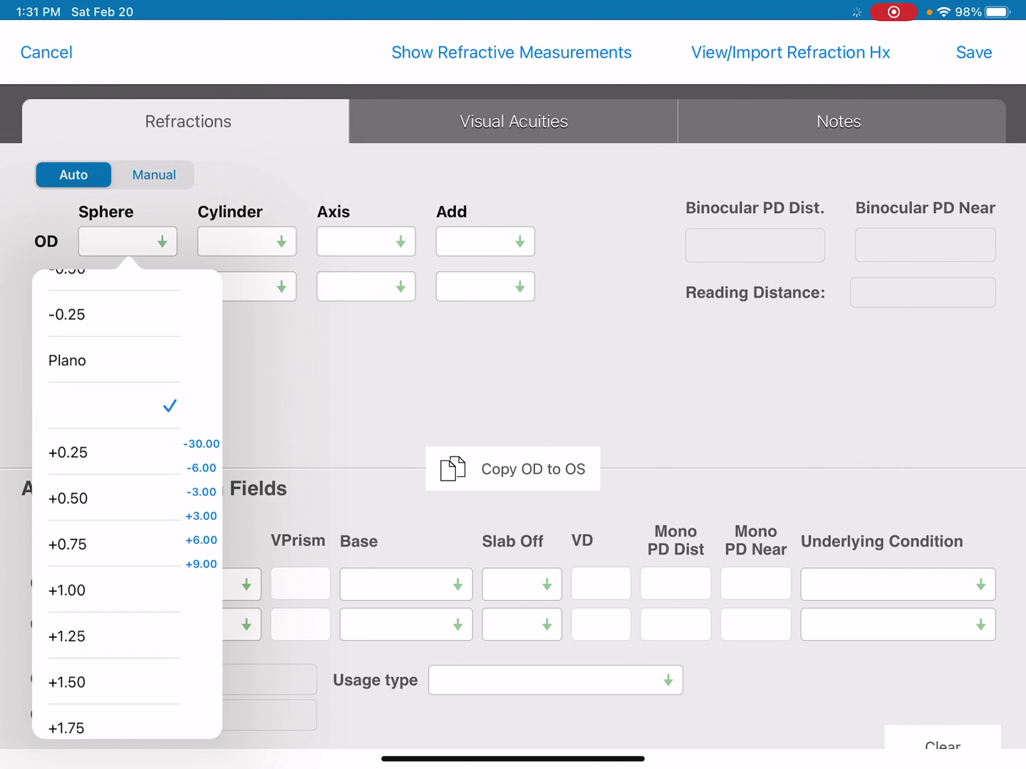
click(69, 545)
click(247, 241)
click(186, 409)
click(366, 241)
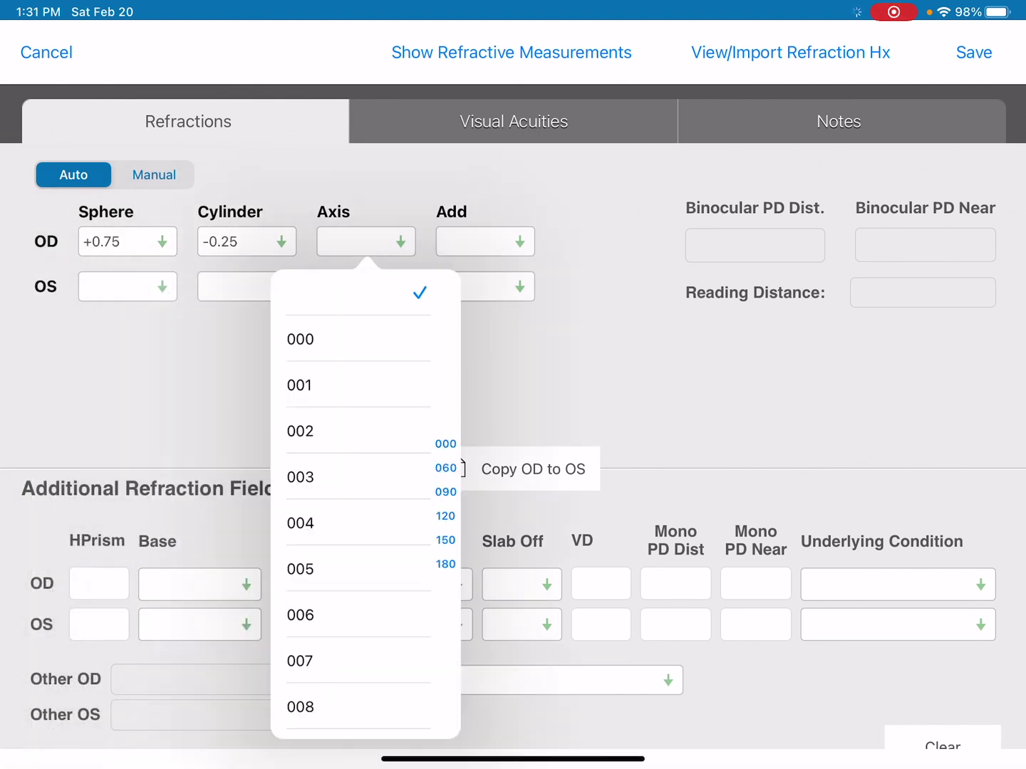
scroll(365, 521, down, 1)
click(305, 485)
click(485, 240)
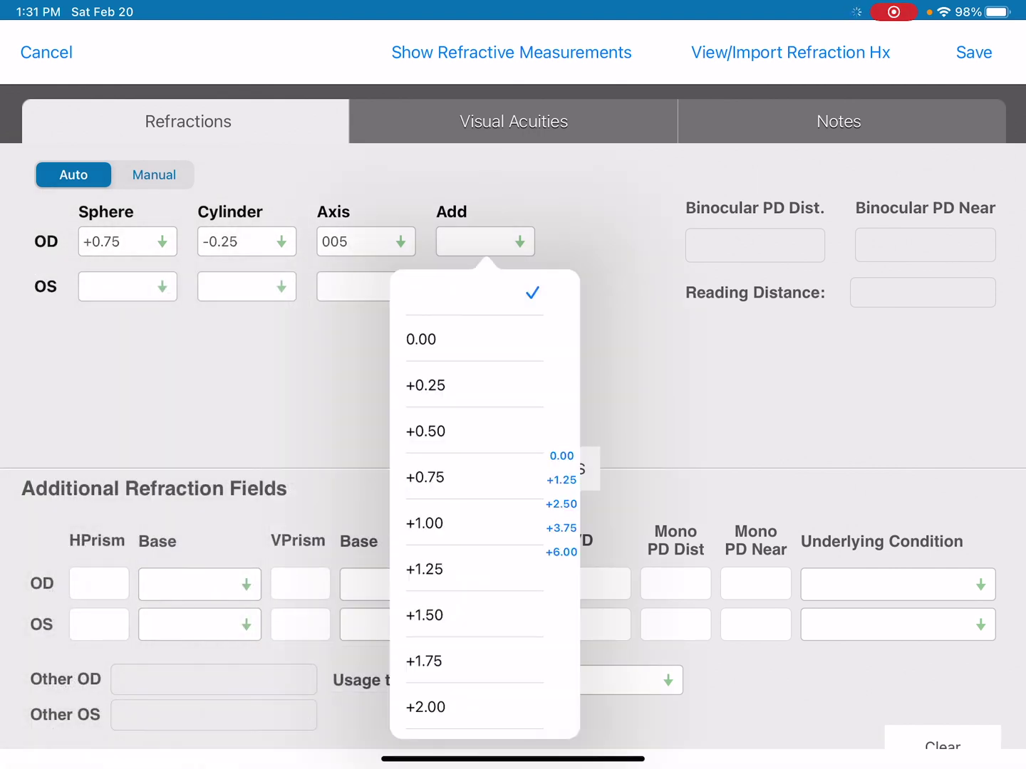
click(425, 523)
Step: Copy the refraction to OS, set acuities to 20/20 distance and J1+ near, and save
click(514, 470)
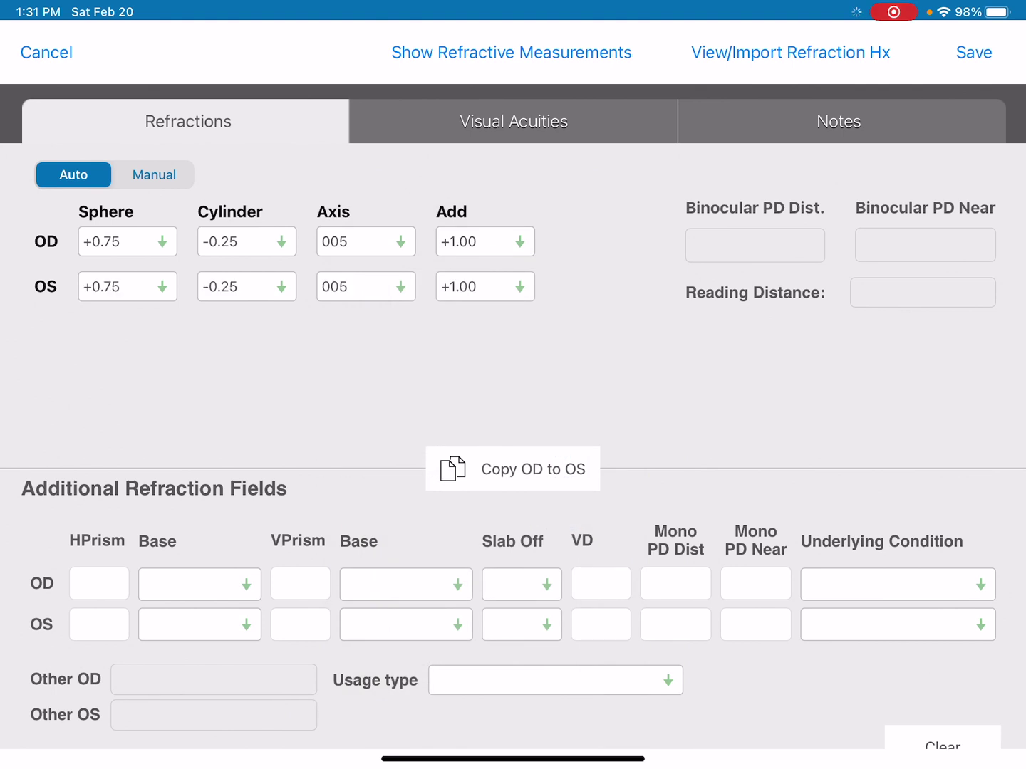
click(514, 121)
click(305, 168)
click(297, 400)
click(973, 52)
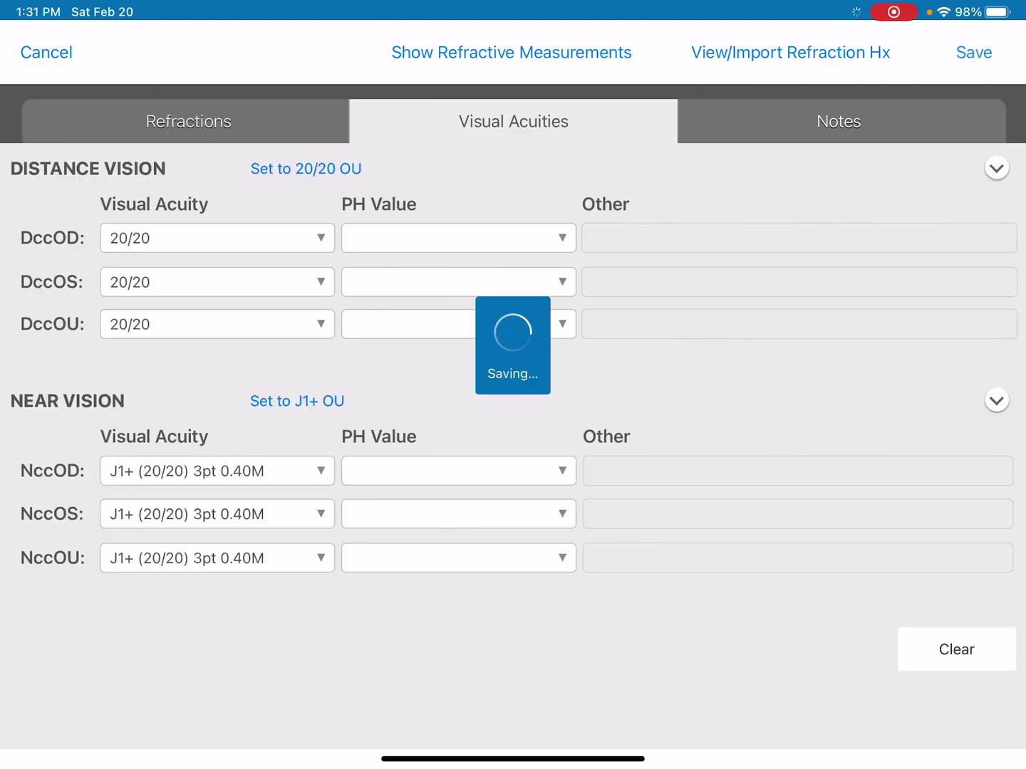
Step: Record a non-contact IOP of 30 in both eyes, save it, and return to the overview
click(59, 468)
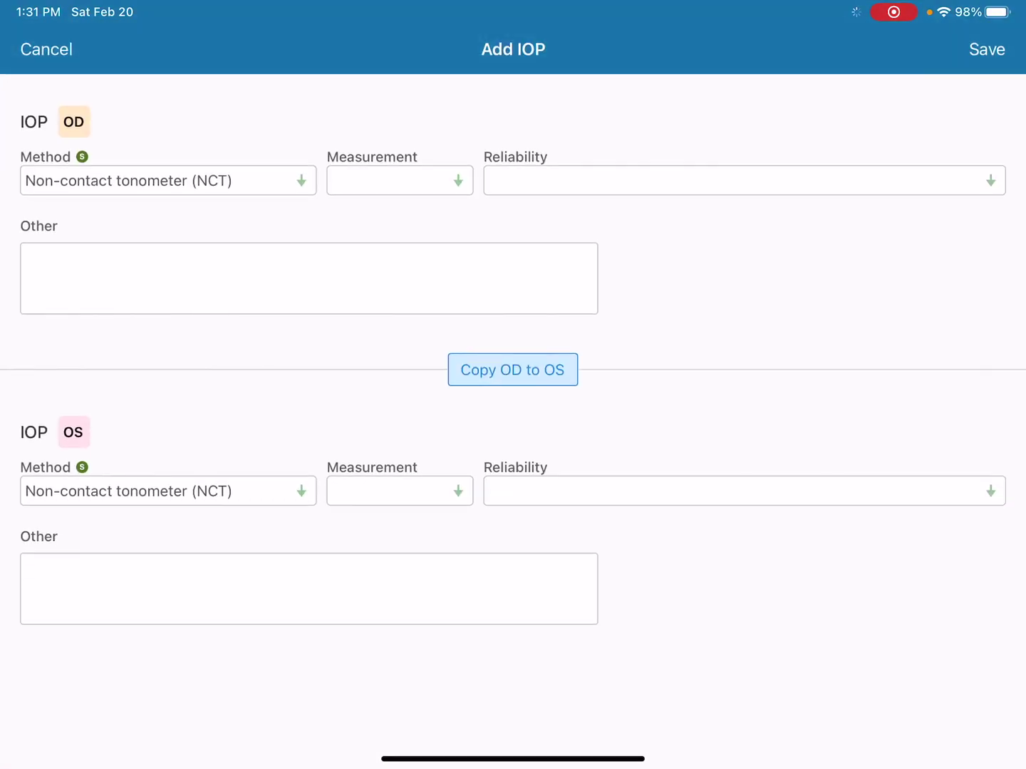
click(399, 180)
click(345, 440)
click(512, 369)
click(399, 180)
scroll(399, 449, down, 3)
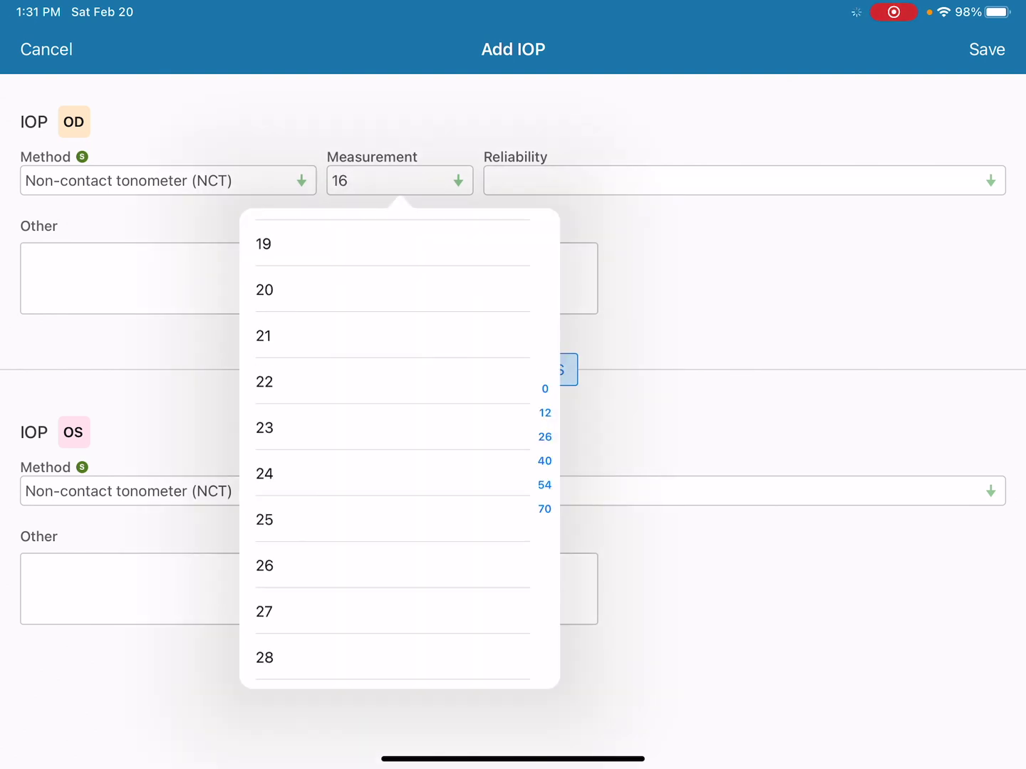
scroll(399, 449, down, 2)
click(384, 525)
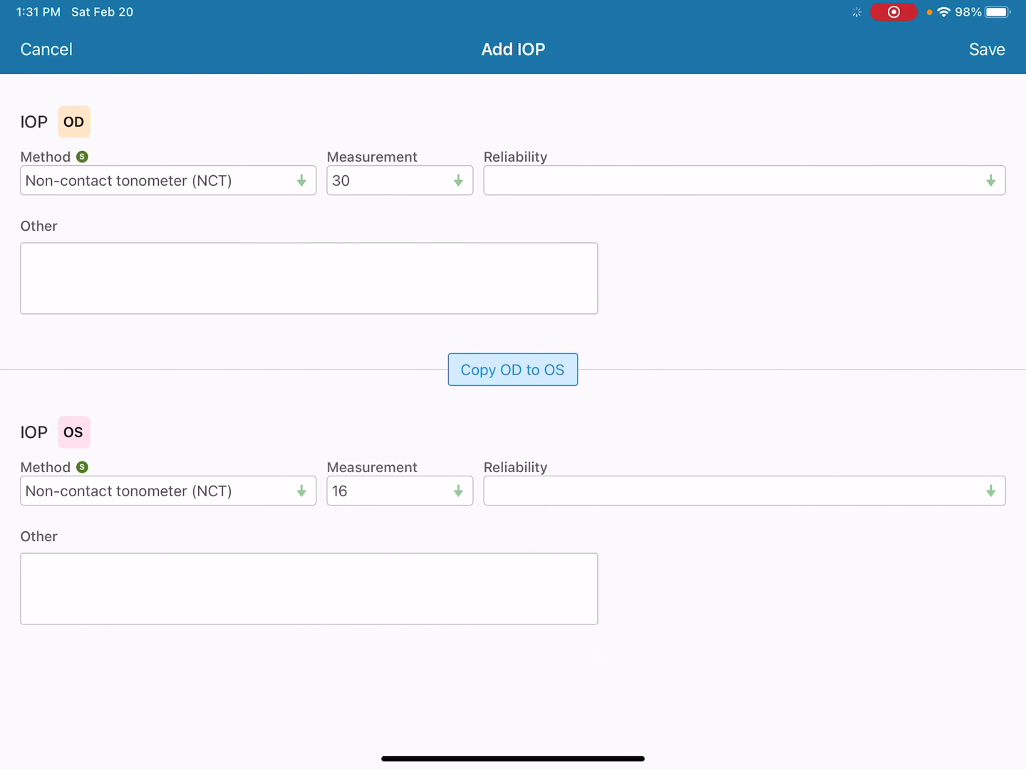
click(986, 48)
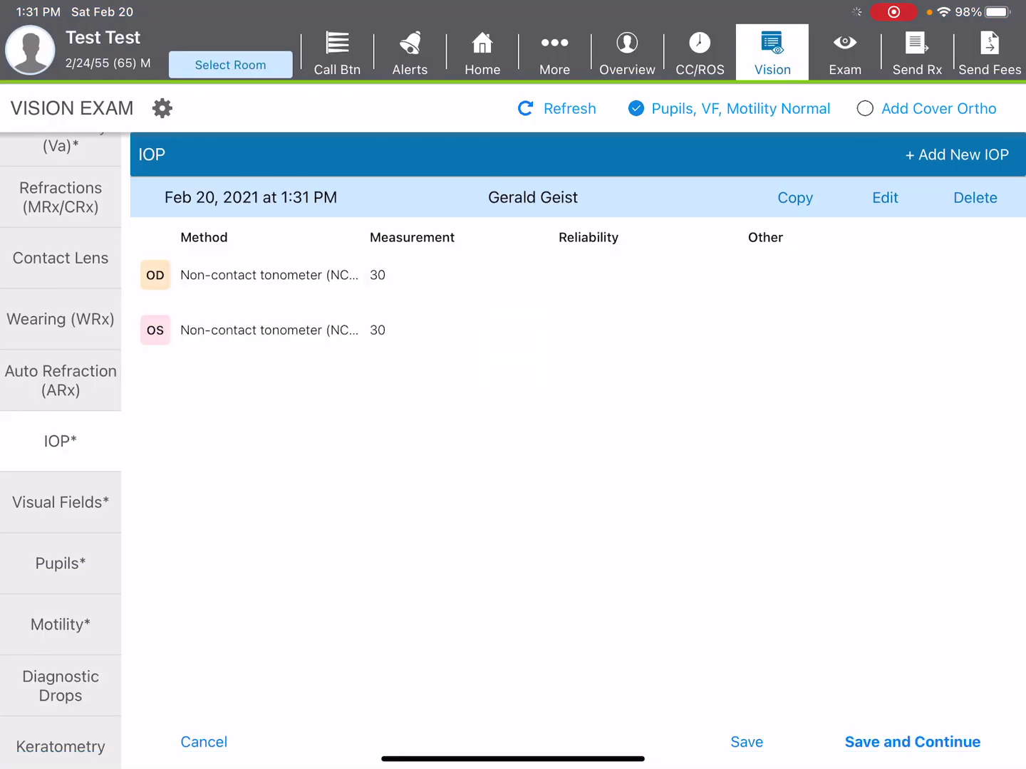
click(626, 52)
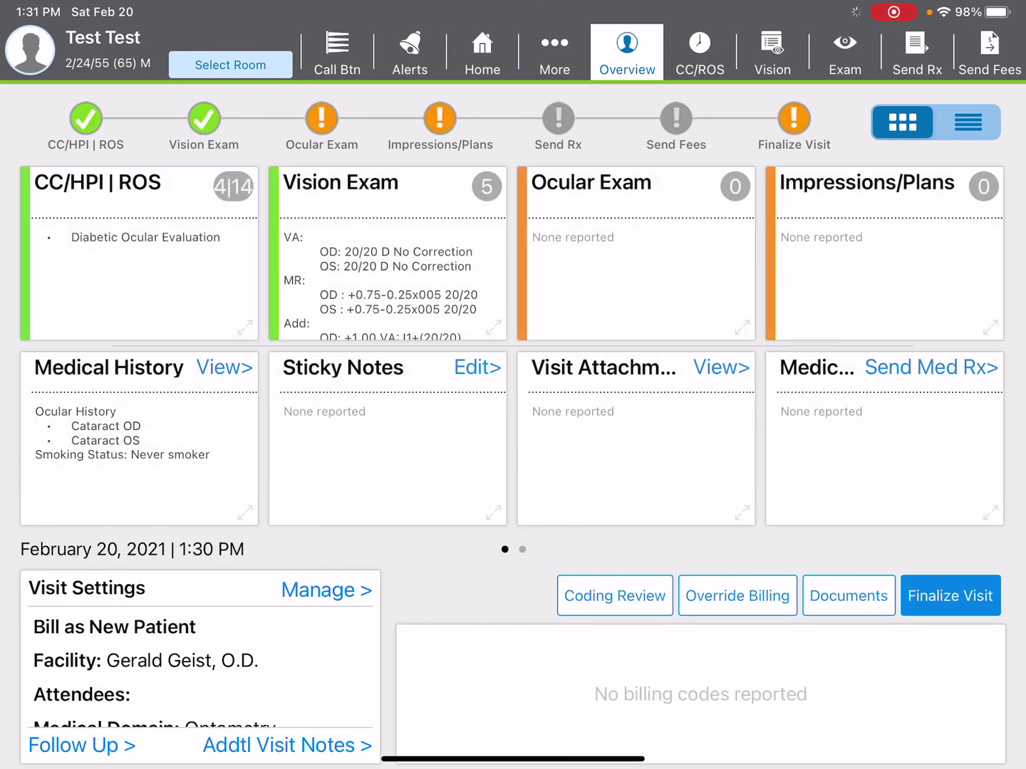
Step: Enter the exam and bring up the Protocols list from the More menu
click(844, 52)
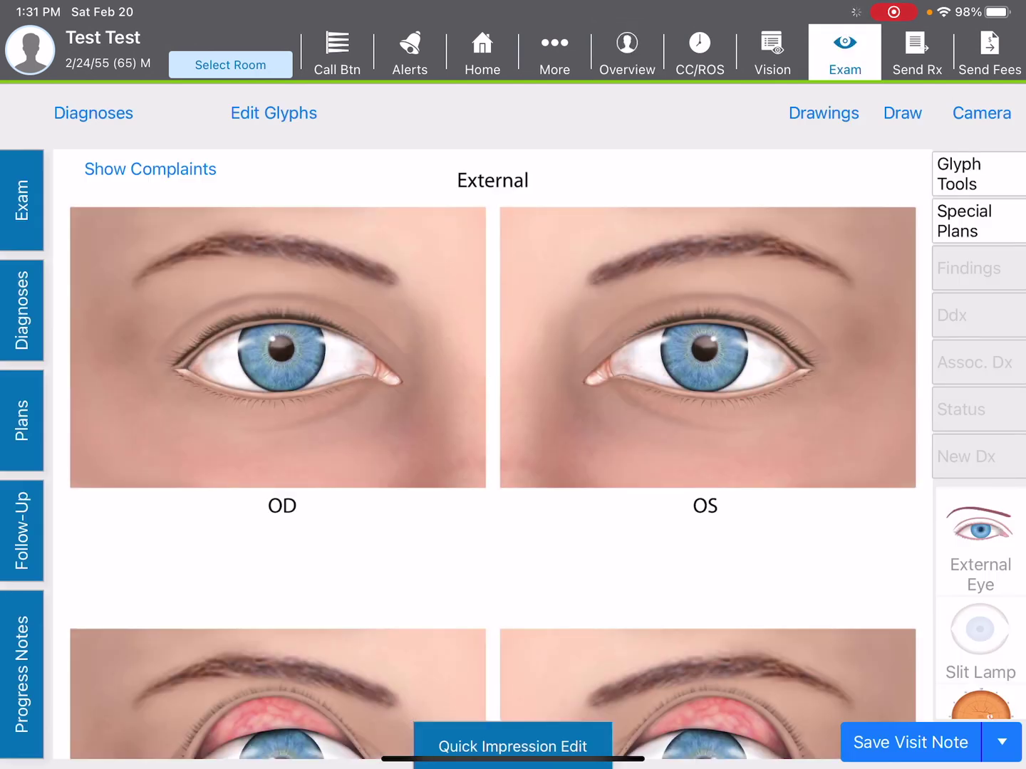
click(554, 52)
click(721, 172)
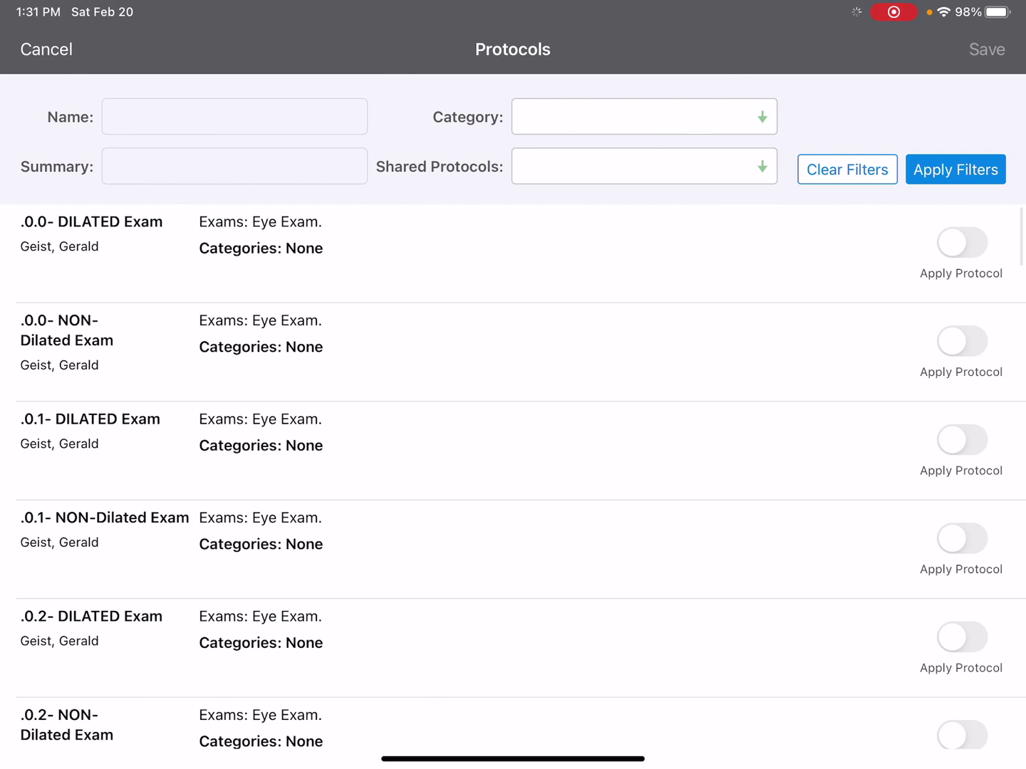
scroll(513, 477, down, 2)
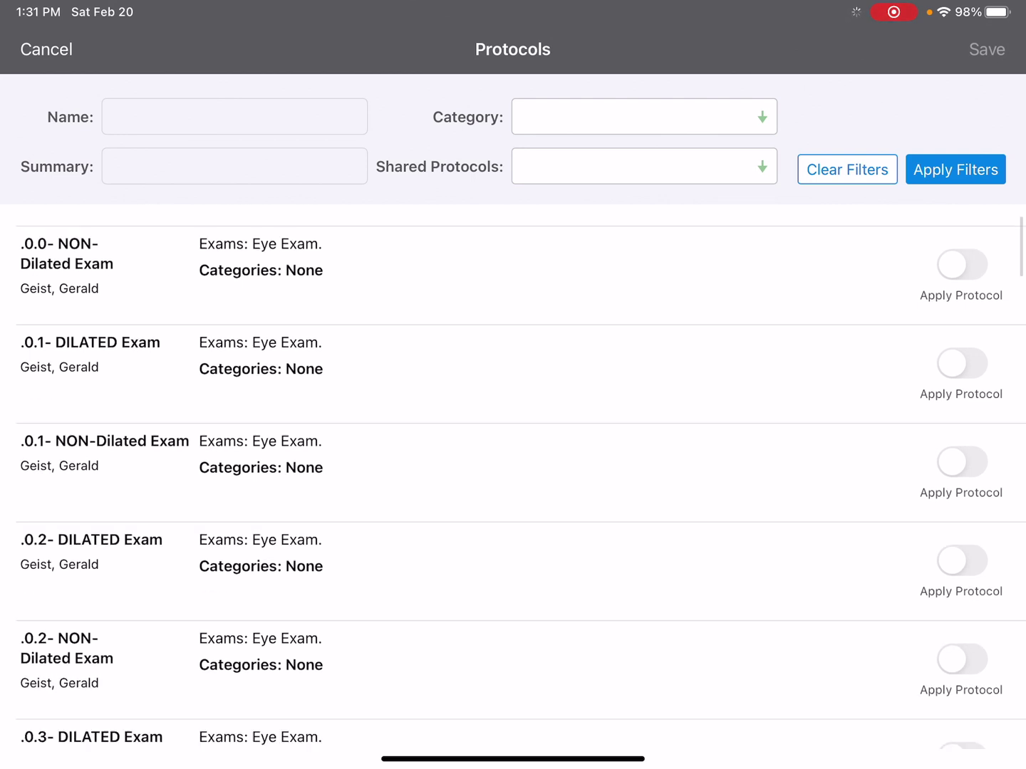
scroll(513, 477, down, 1)
scroll(513, 478, down, 3)
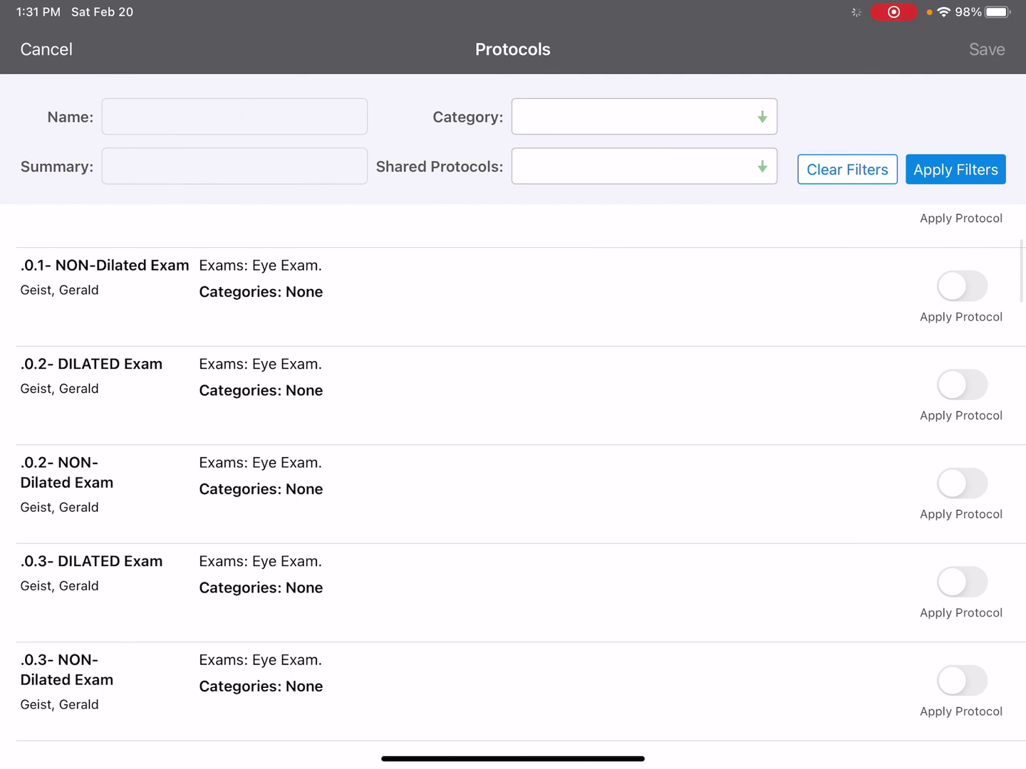
Step: Switch on the DILATED Exam, Astigmatism, Hyperopia and Presbyopia protocols
click(962, 384)
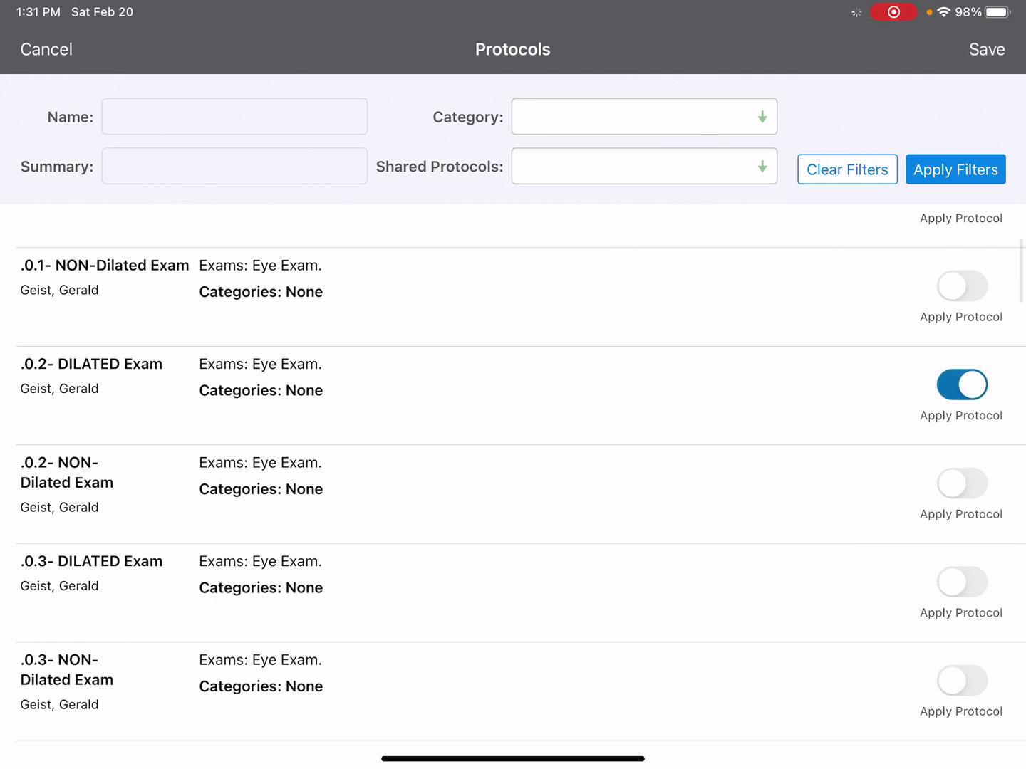
scroll(514, 477, down, 10)
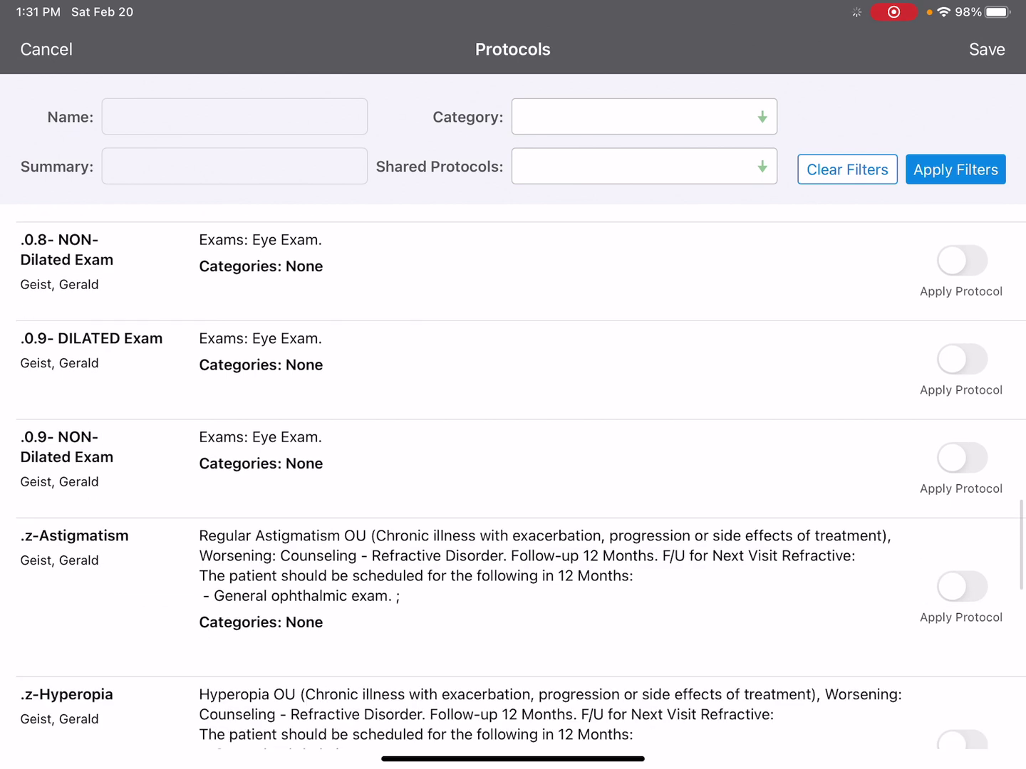
click(962, 340)
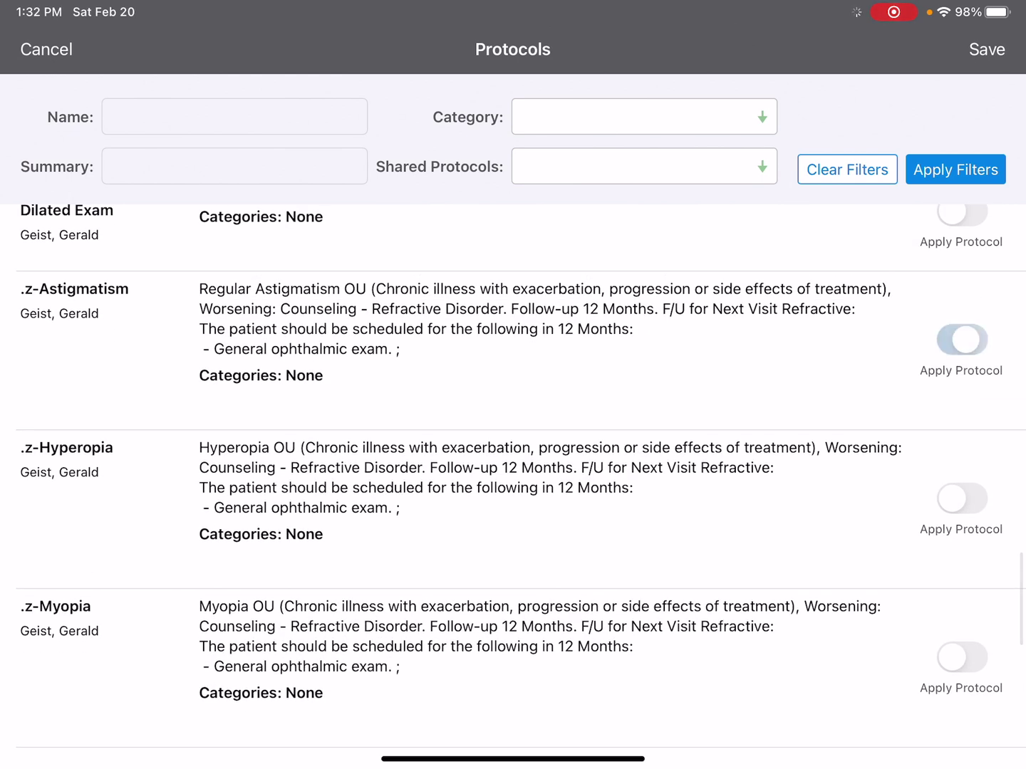
click(962, 498)
scroll(513, 473, down, 2)
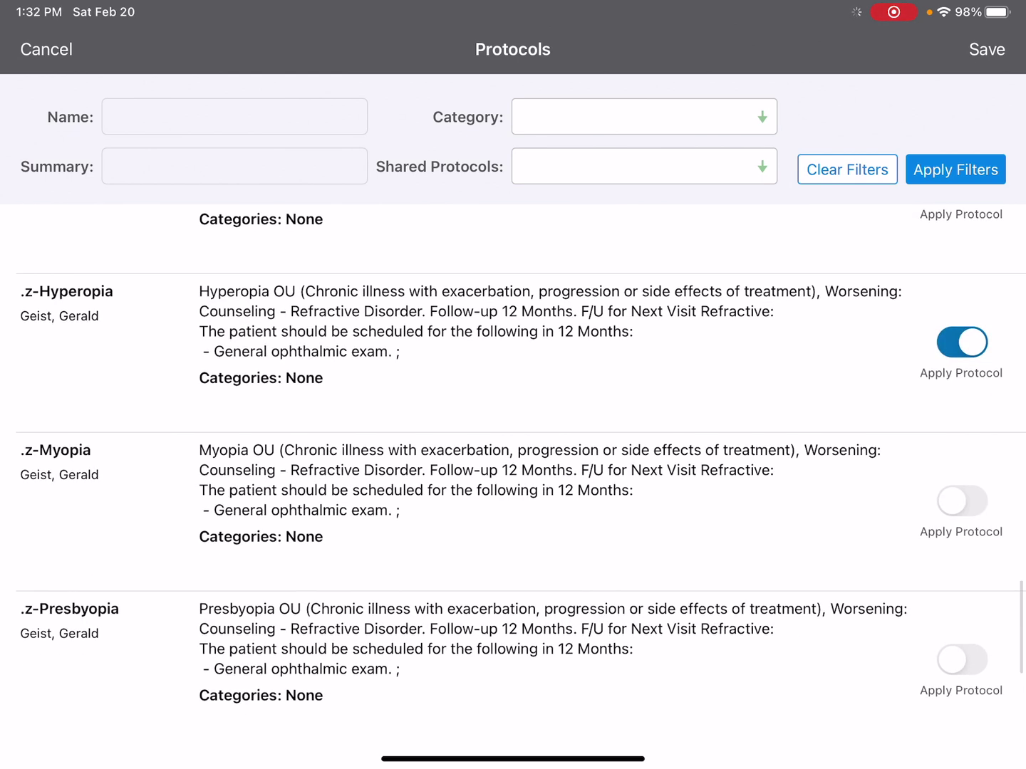
click(962, 660)
scroll(513, 472, down, 4)
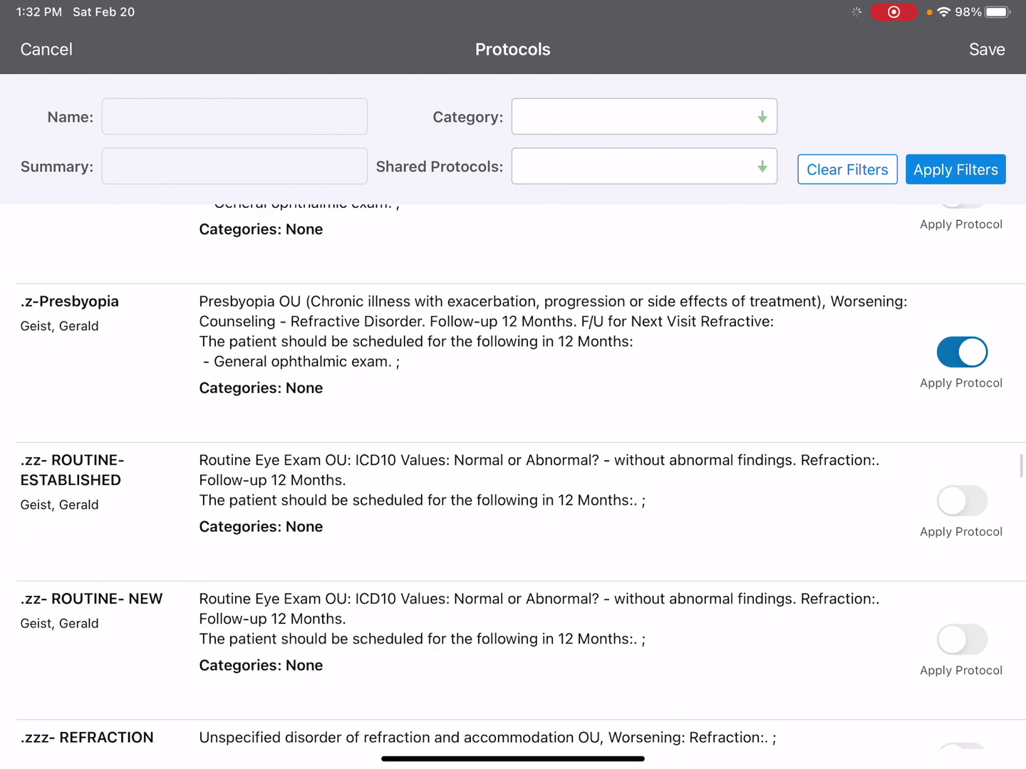
scroll(513, 473, down, 6)
scroll(513, 472, down, 4)
scroll(513, 473, down, 6)
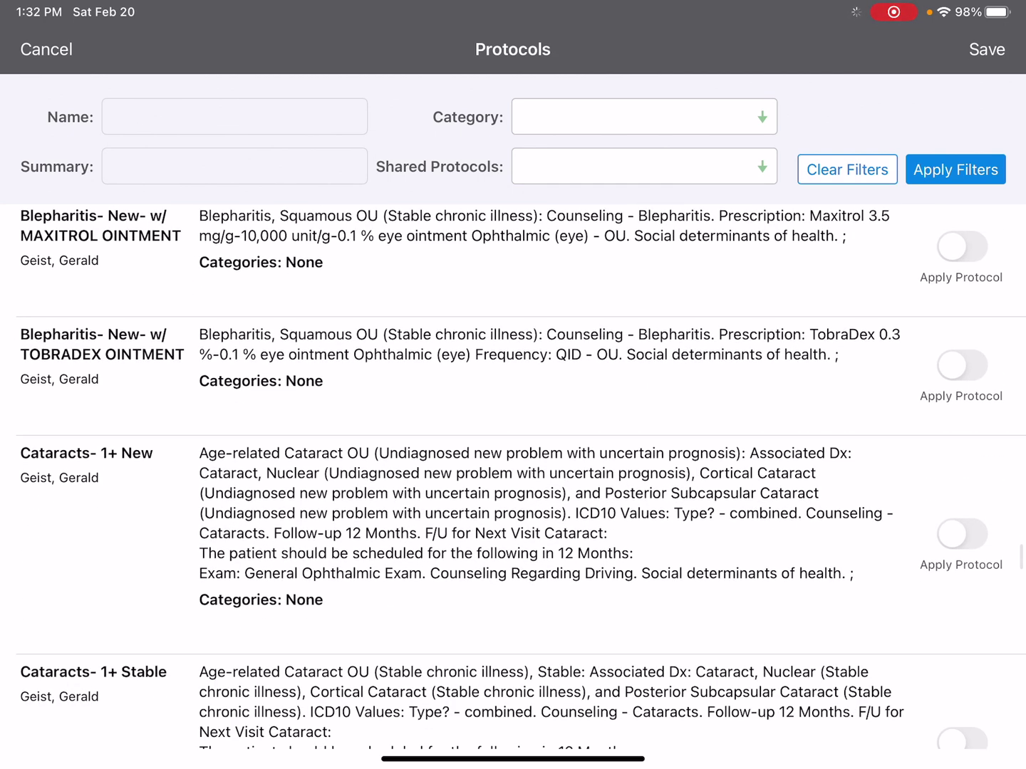
scroll(513, 473, down, 2)
scroll(513, 473, down, 4)
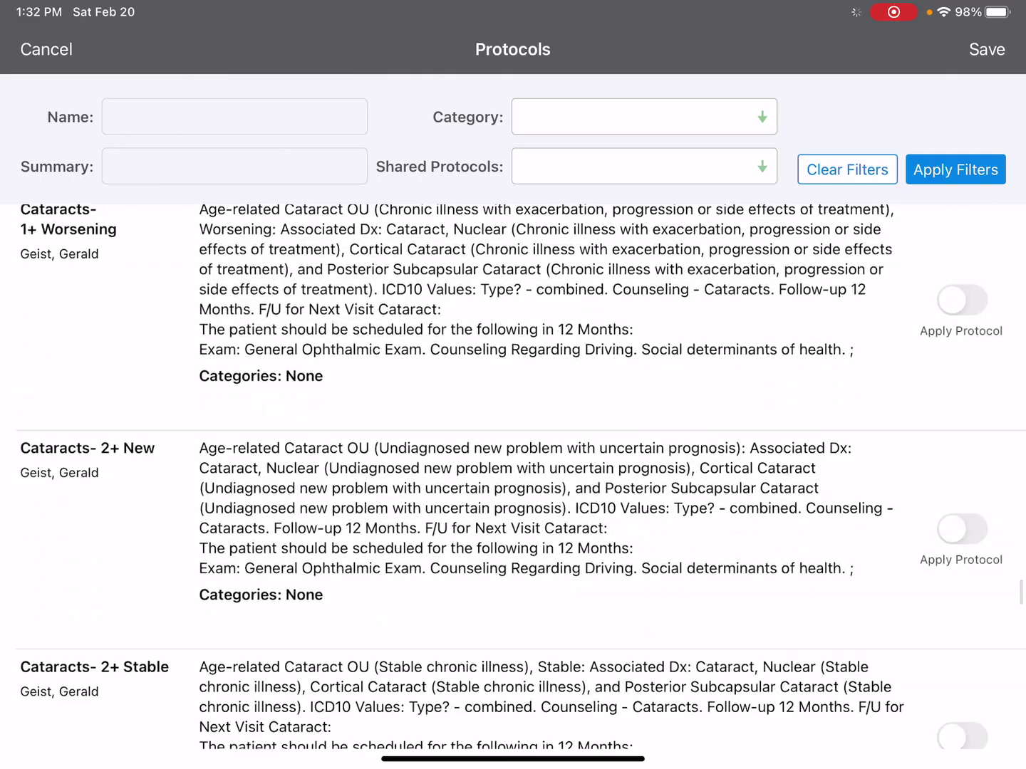
scroll(513, 473, up, 5)
Step: Switch on Cataracts 1+ New and Diabetes NEW Mild no DME w/ PHOTOS, then save the protocols
click(961, 553)
scroll(513, 473, down, 3)
scroll(513, 473, down, 5)
scroll(513, 473, down, 5)
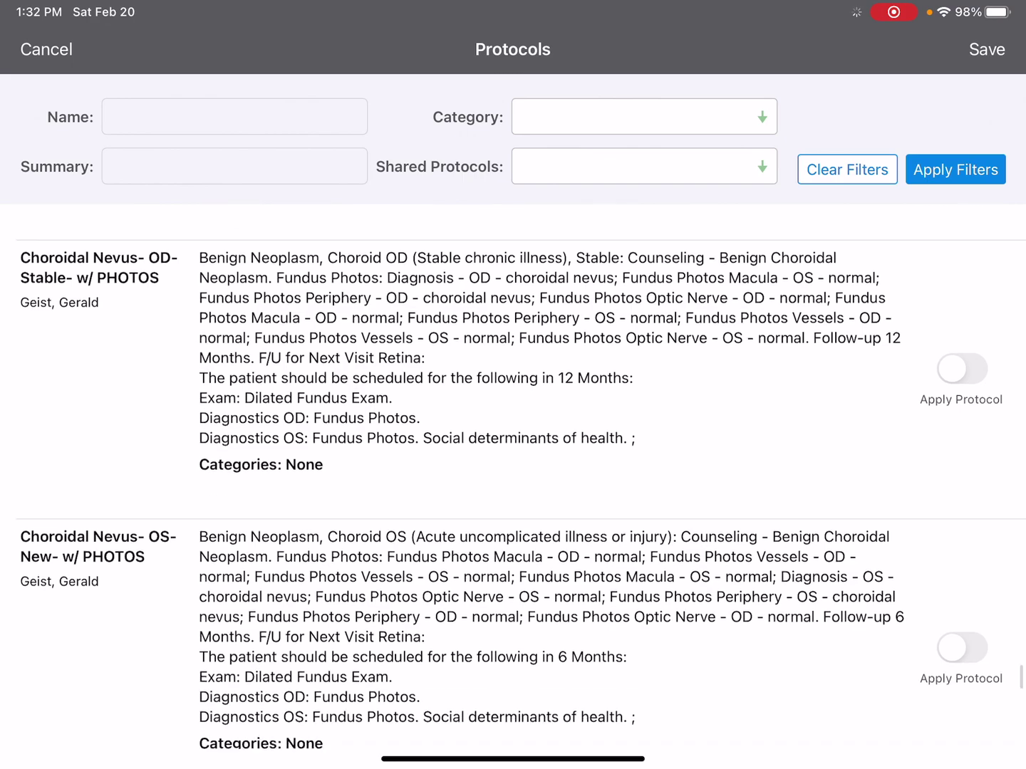
scroll(513, 473, down, 5)
scroll(513, 473, down, 5)
scroll(513, 473, down, 3)
scroll(513, 472, down, 4)
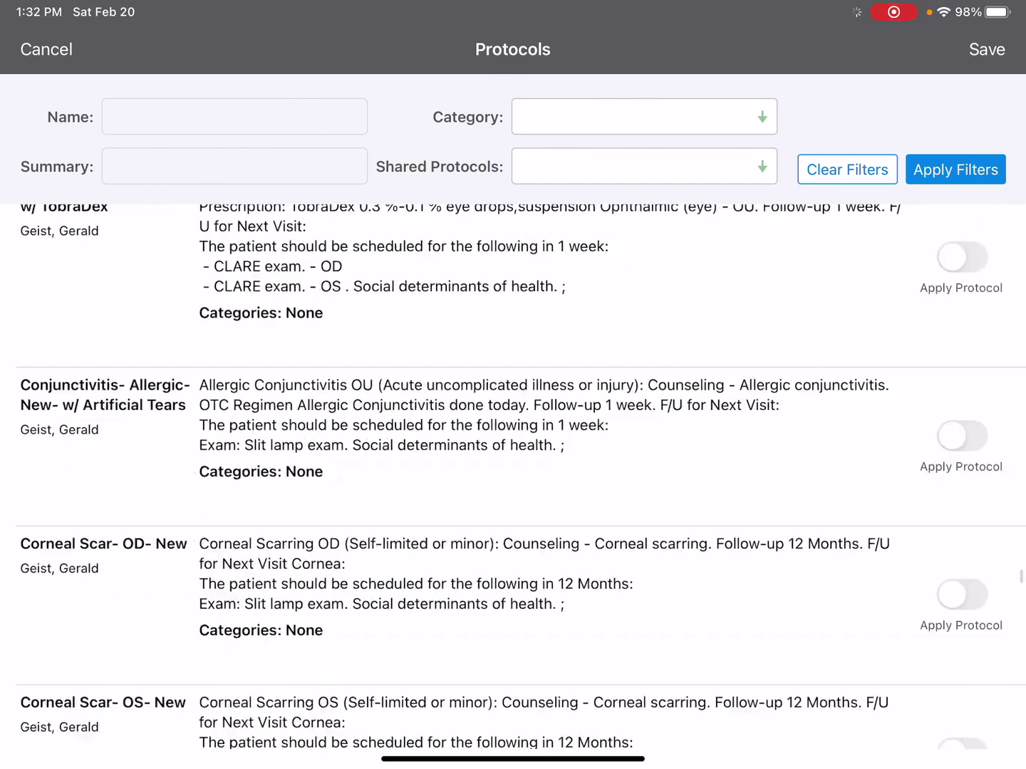
scroll(513, 472, down, 5)
scroll(513, 473, down, 3)
scroll(513, 473, down, 5)
scroll(513, 473, down, 3)
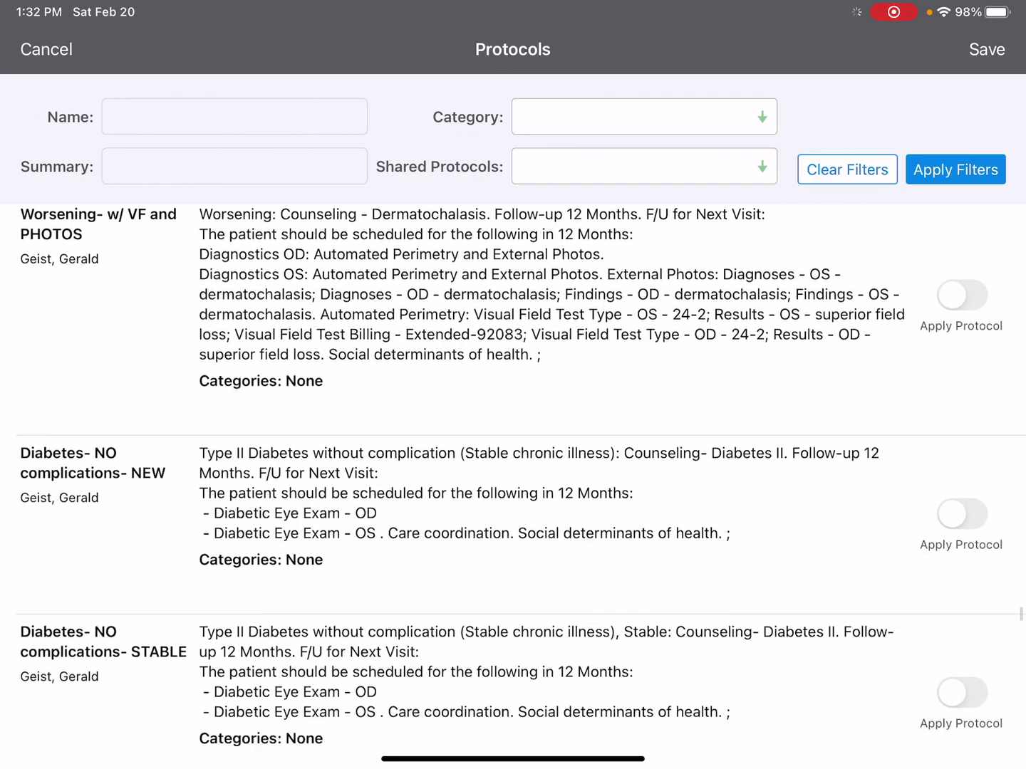
scroll(513, 473, down, 5)
scroll(513, 473, down, 4)
scroll(513, 473, down, 1)
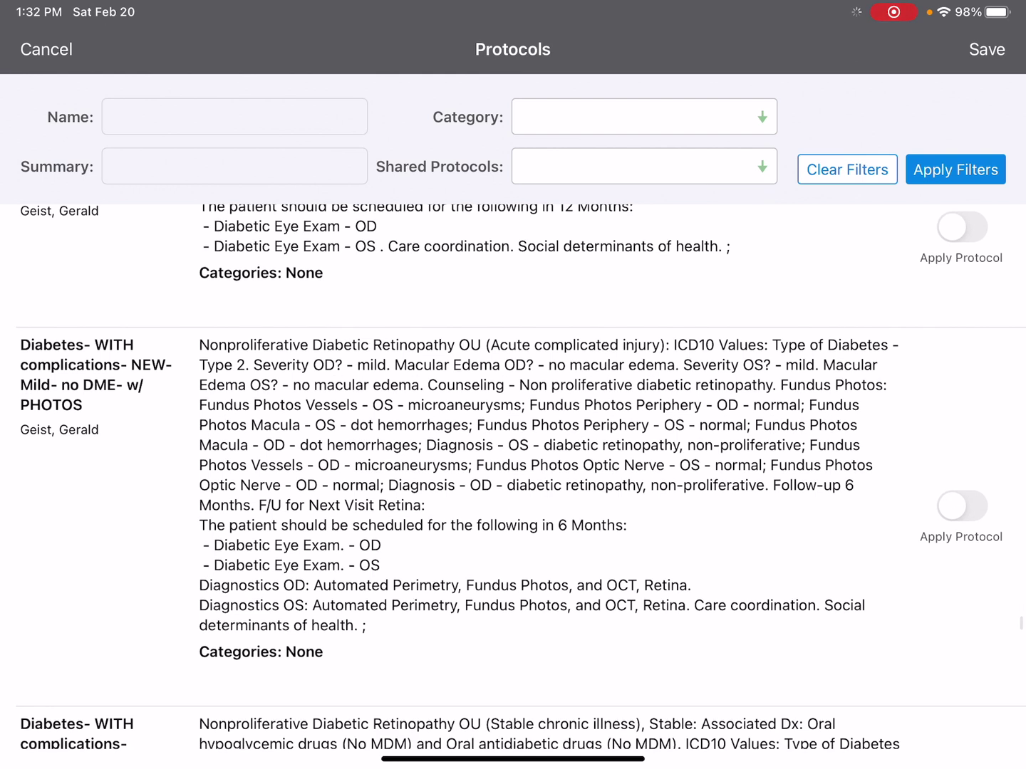
scroll(513, 473, down, 2)
scroll(513, 473, down, 2)
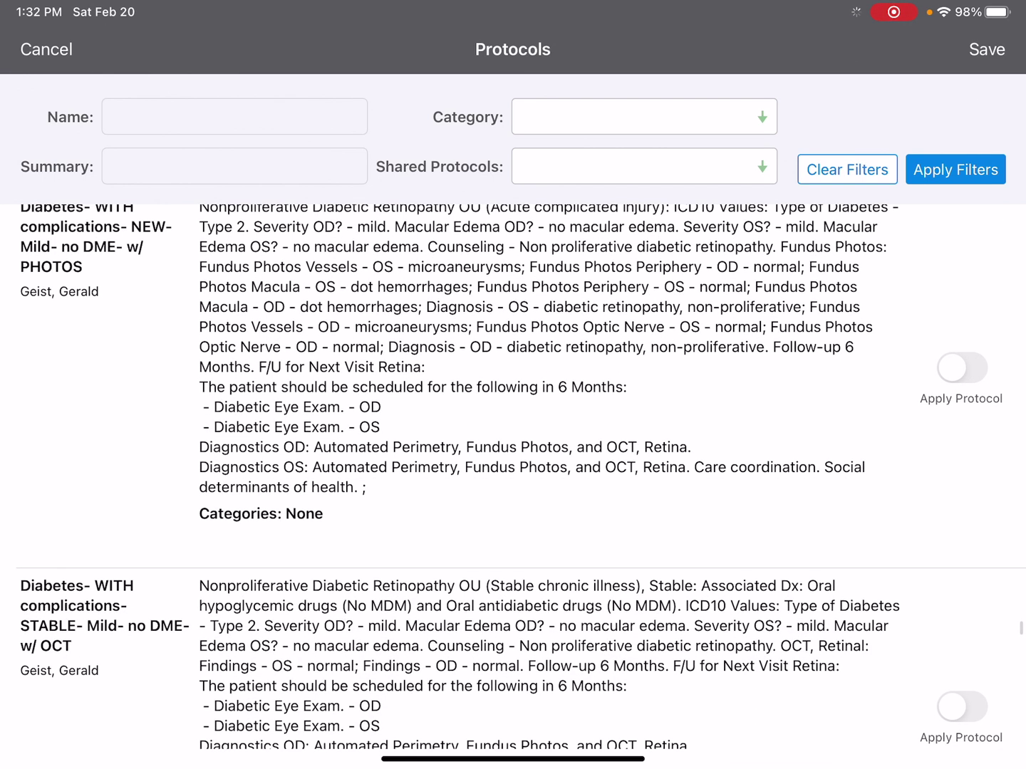
scroll(513, 473, up, 2)
scroll(513, 473, up, 1)
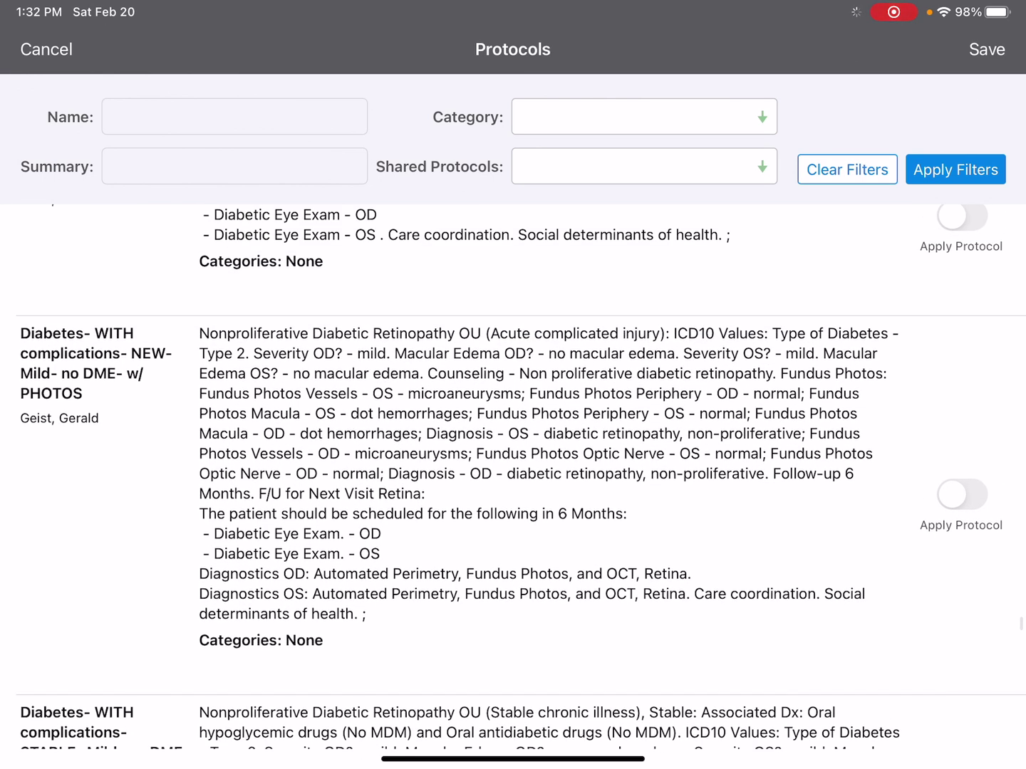
click(961, 494)
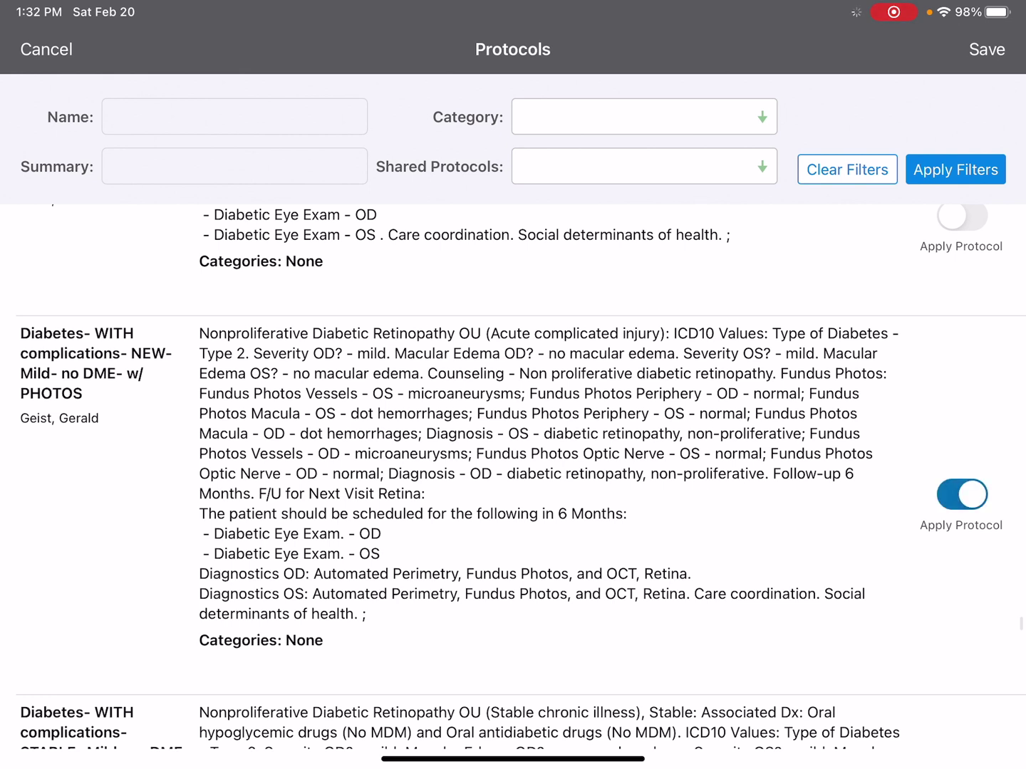
scroll(513, 473, down, 2)
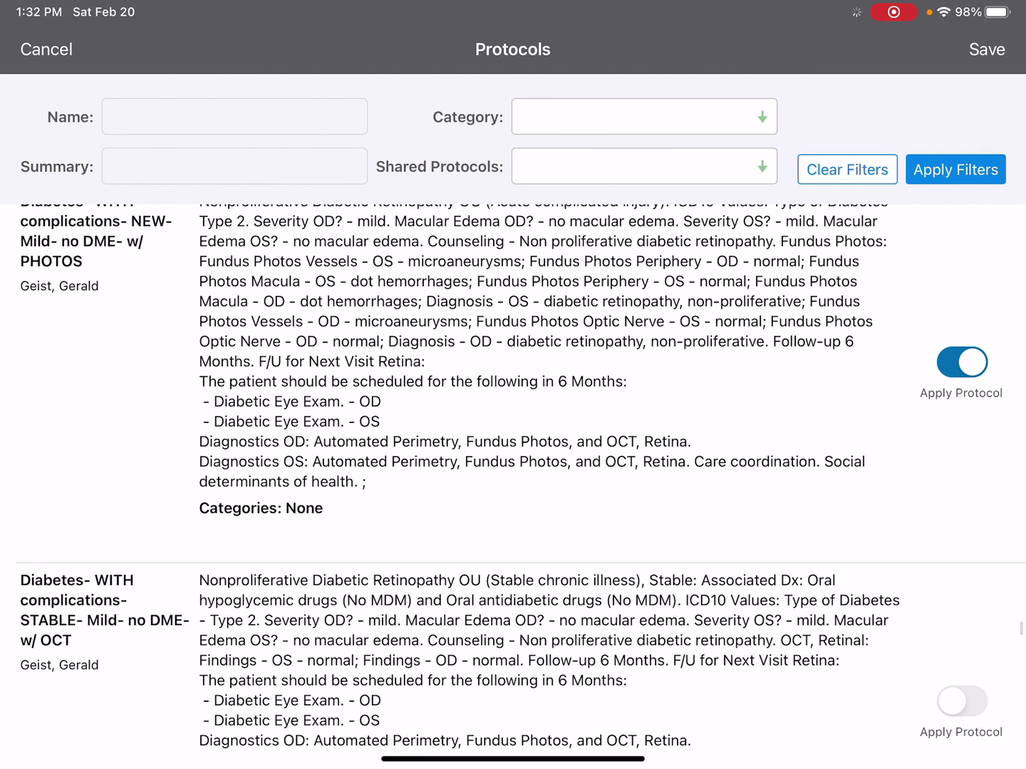
click(986, 50)
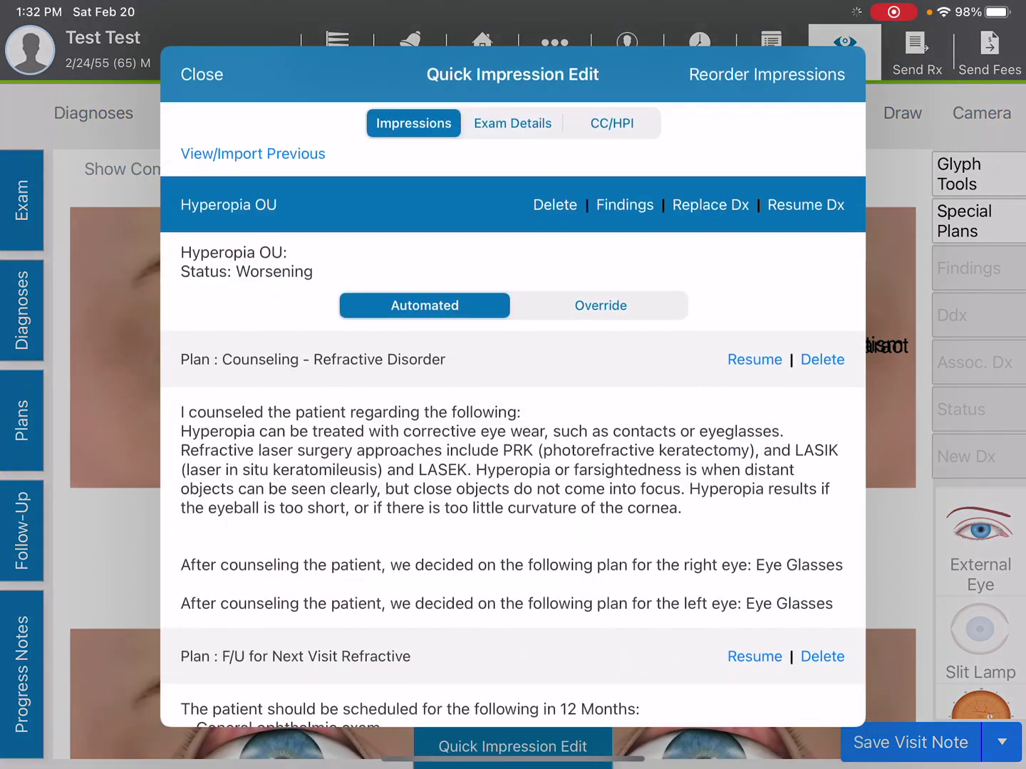
scroll(512, 449, down, 5)
scroll(513, 449, down, 5)
scroll(513, 449, down, 5)
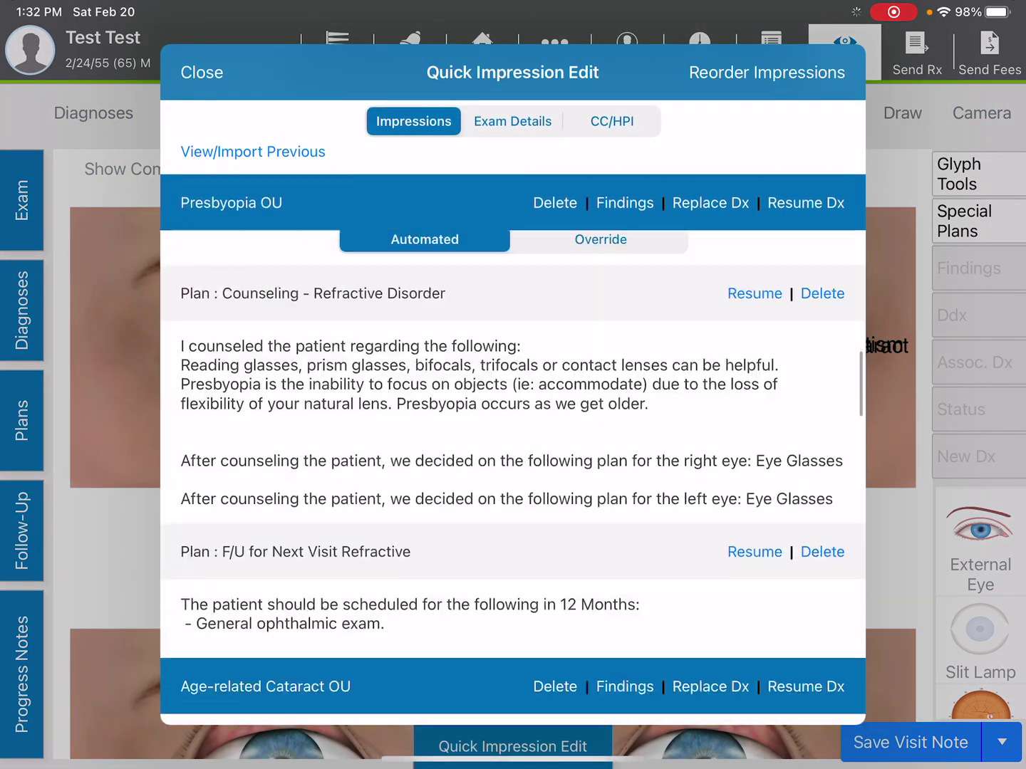
scroll(513, 480, down, 5)
scroll(512, 480, down, 5)
scroll(512, 481, down, 5)
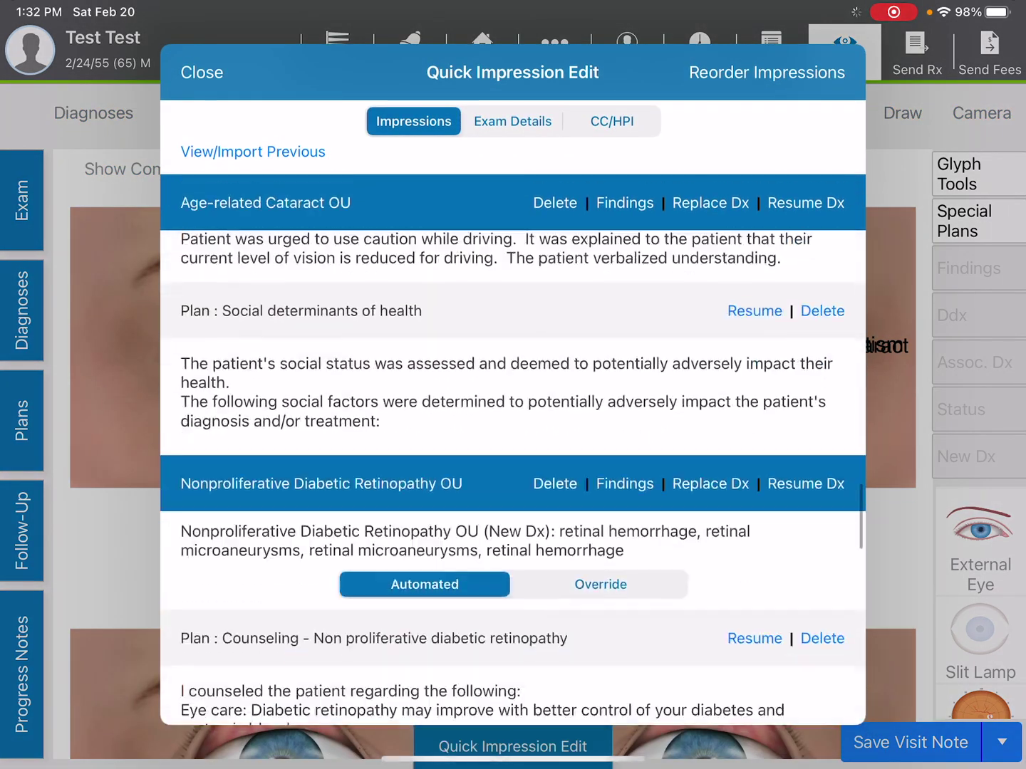
scroll(513, 476, down, 3)
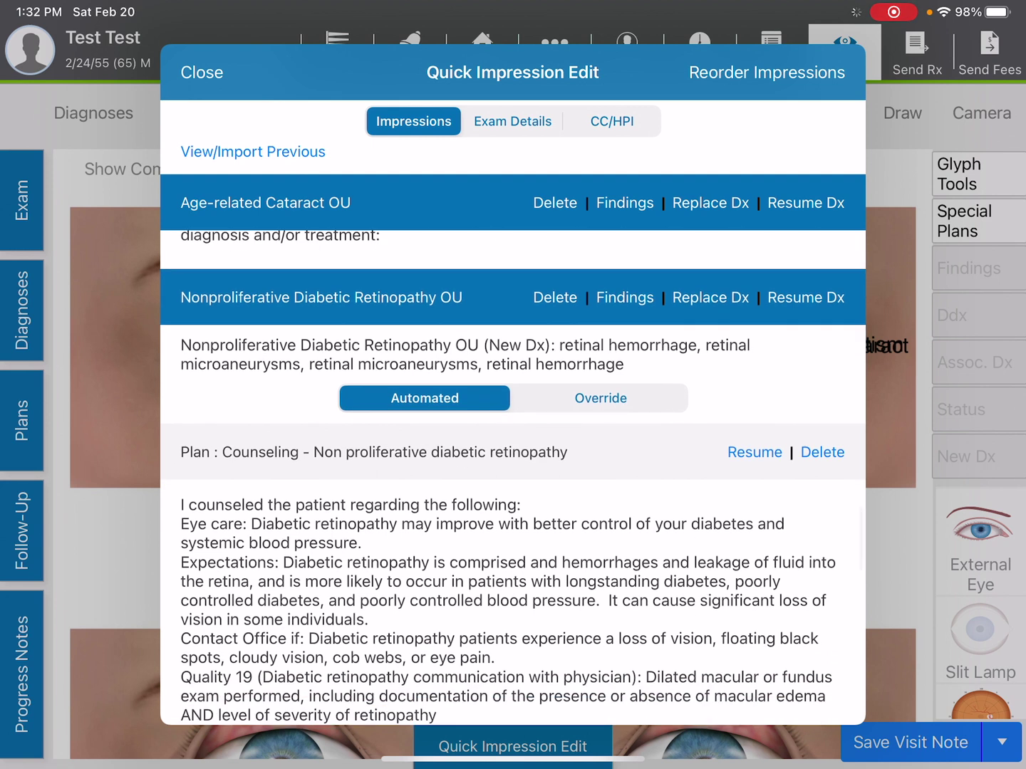
Step: Close Quick Impression Edit to show the Nonproliferative Diabetic Retinopathy OU fundus drawing
click(201, 72)
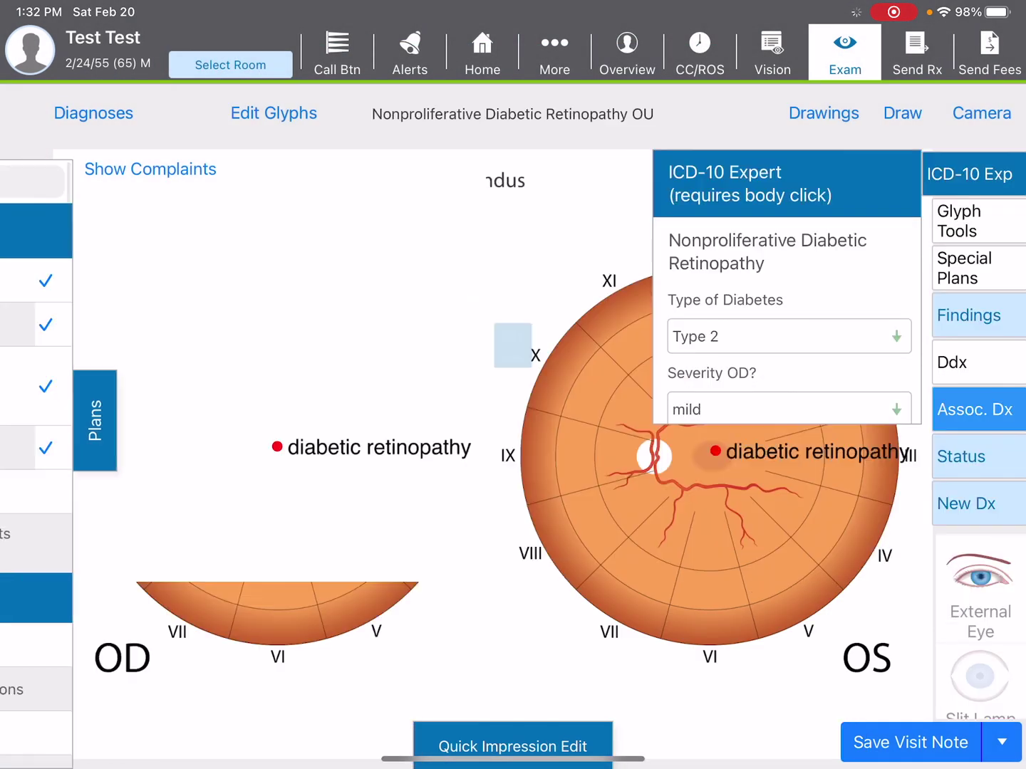
scroll(785, 321, down, 3)
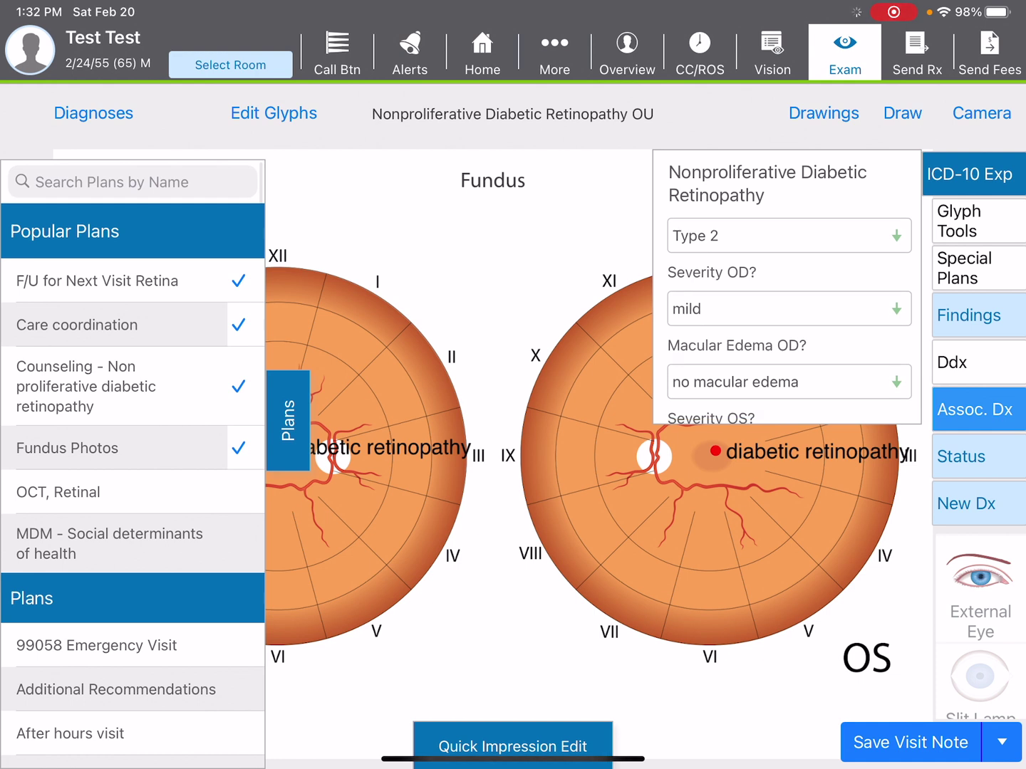
Step: Set retinopathy severity to moderate for both OD and OS
click(789, 309)
click(705, 546)
scroll(785, 321, down, 2)
scroll(785, 320, down, 2)
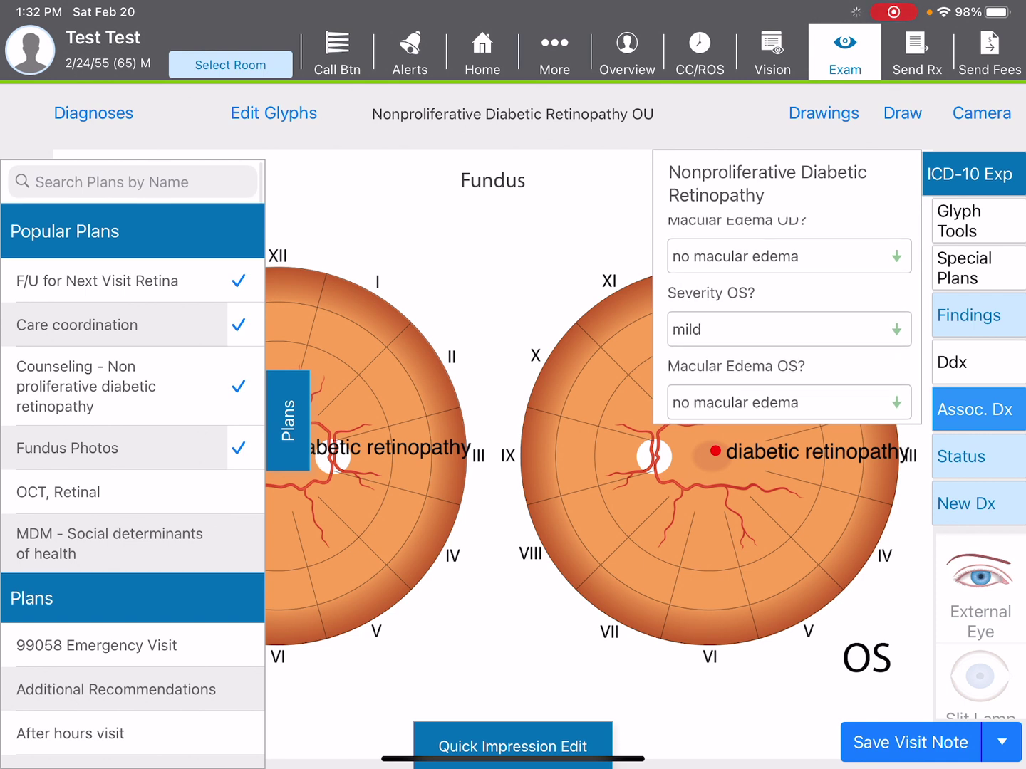
click(790, 329)
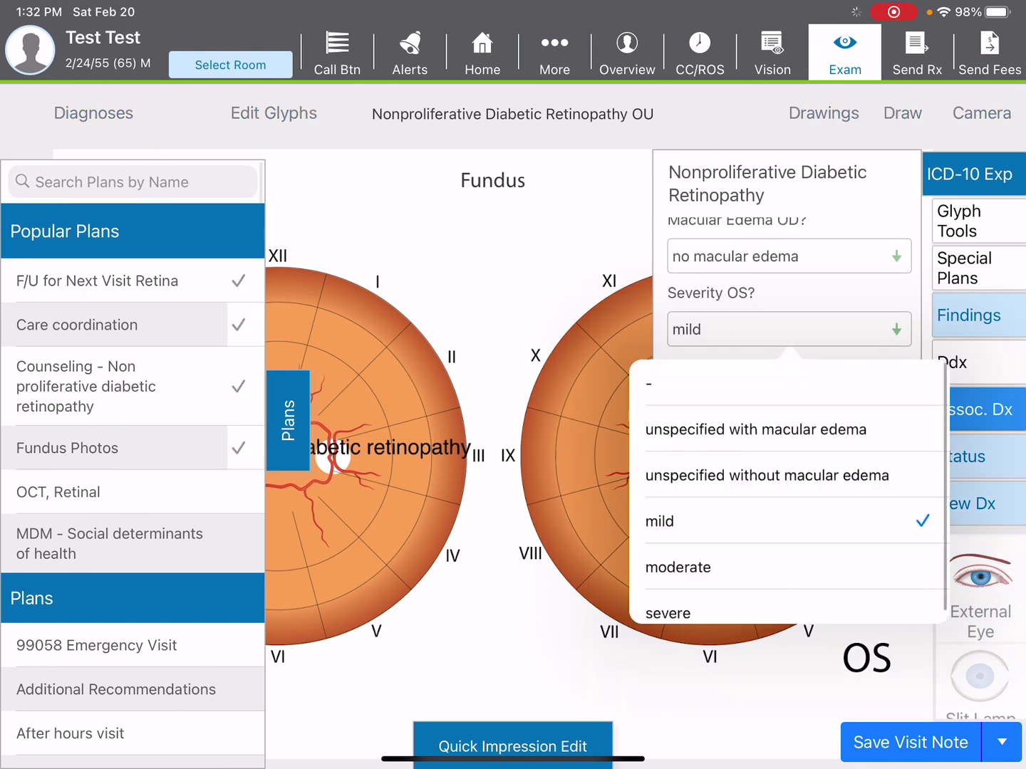
click(721, 563)
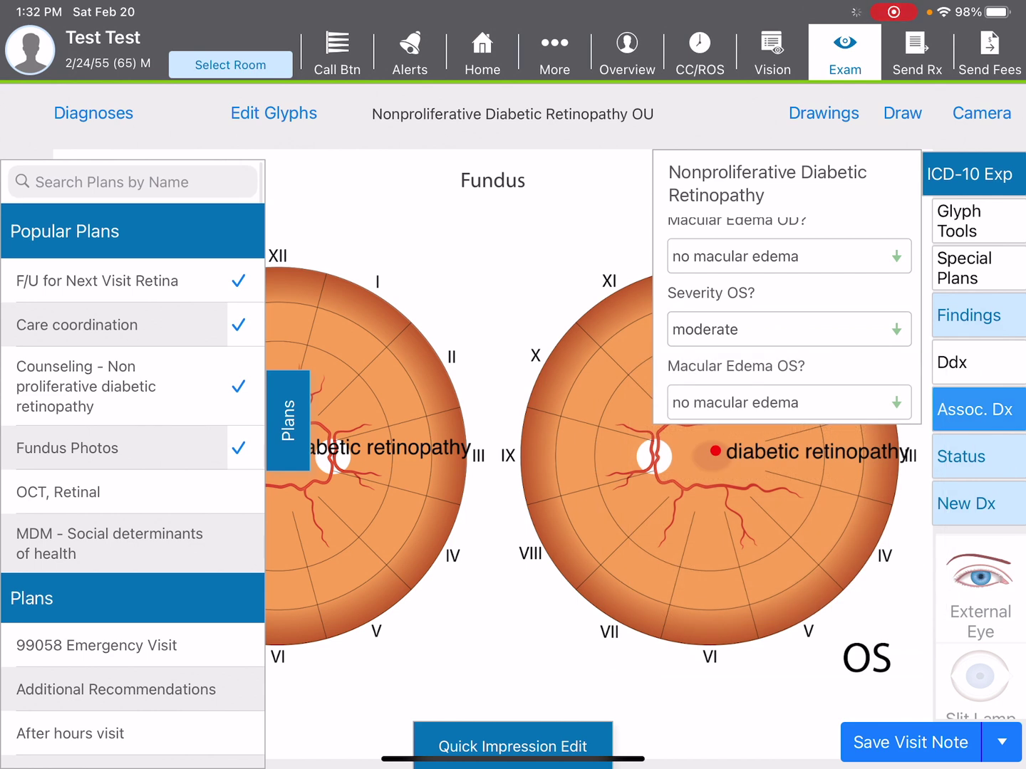
scroll(790, 322, down, 1)
scroll(789, 322, up, 2)
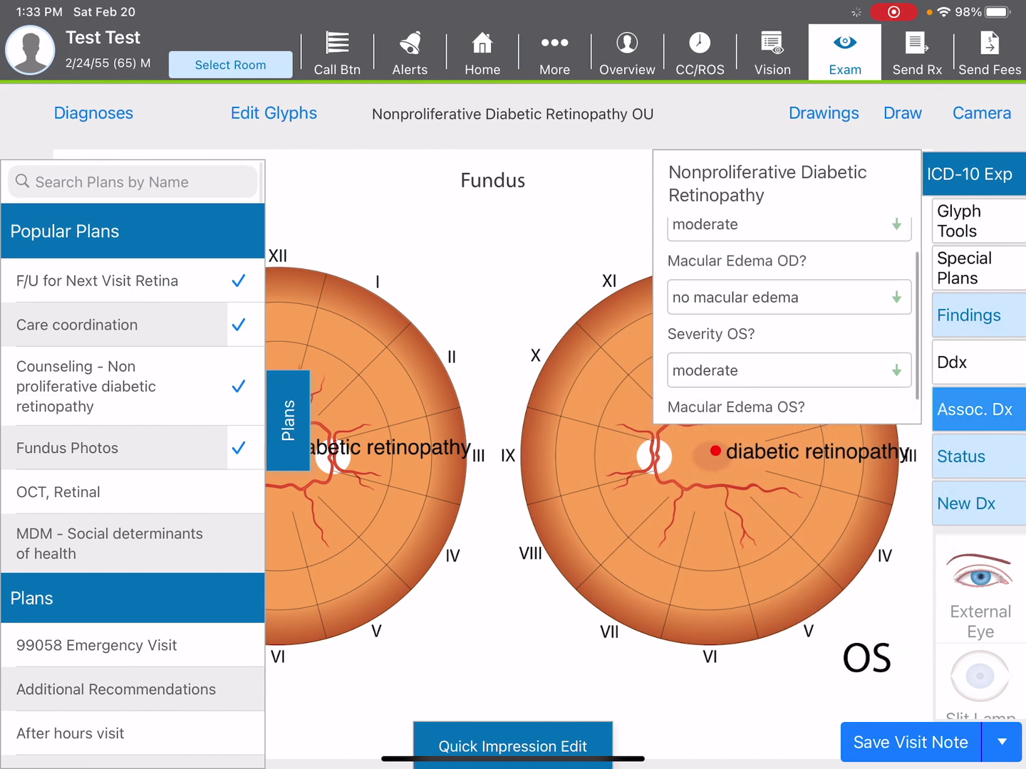
Step: Add retinal microvascular changes to both fundus drawings and save the exam
click(969, 316)
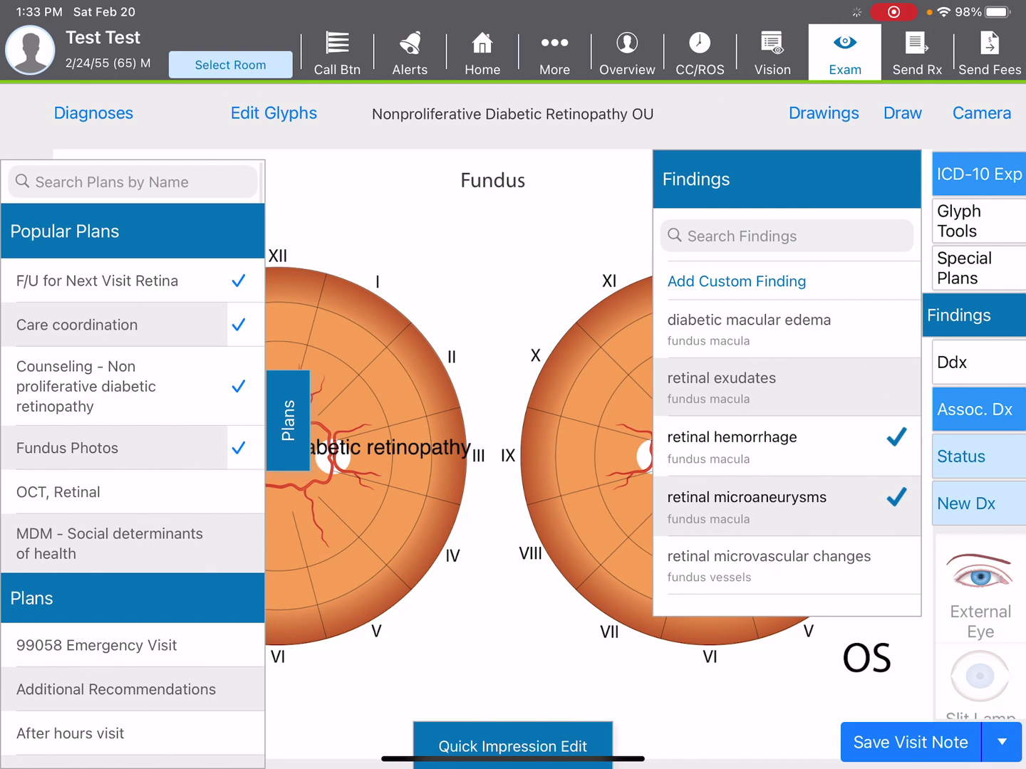
scroll(787, 383, down, 2)
click(769, 566)
click(584, 458)
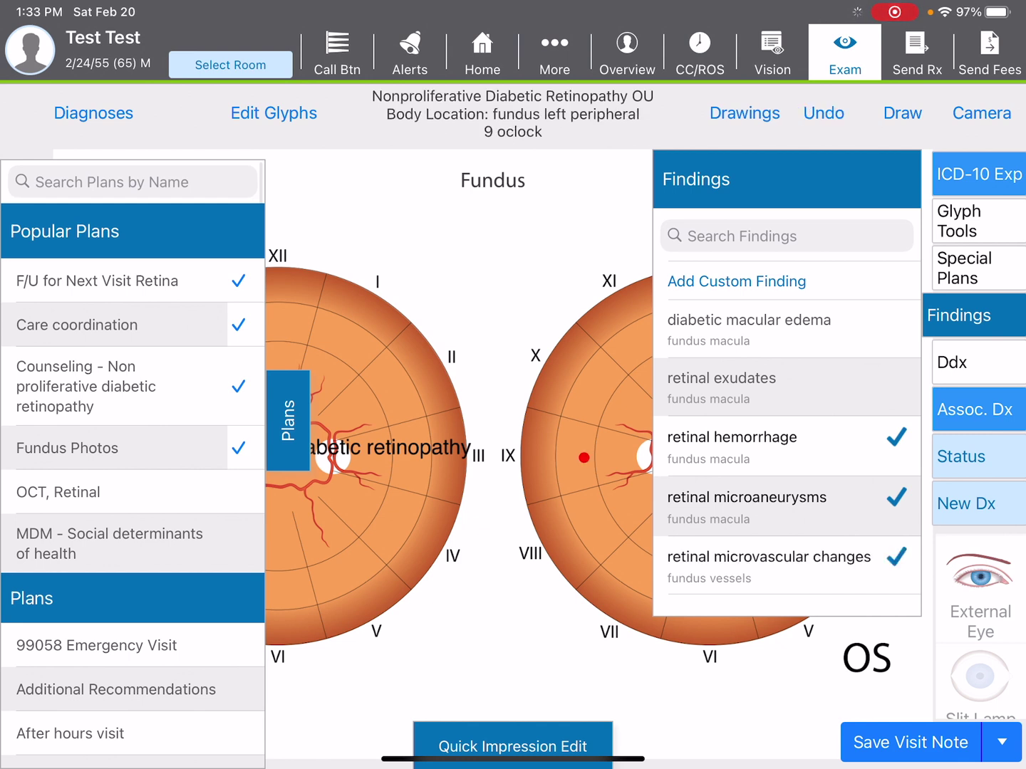
click(374, 405)
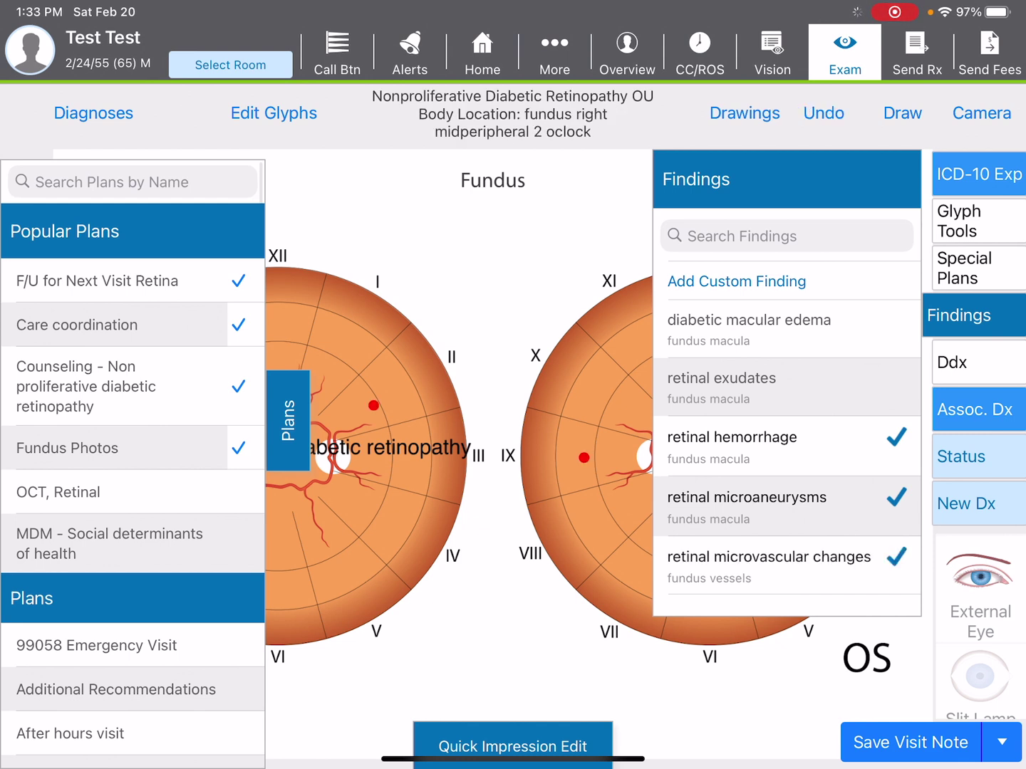
click(626, 52)
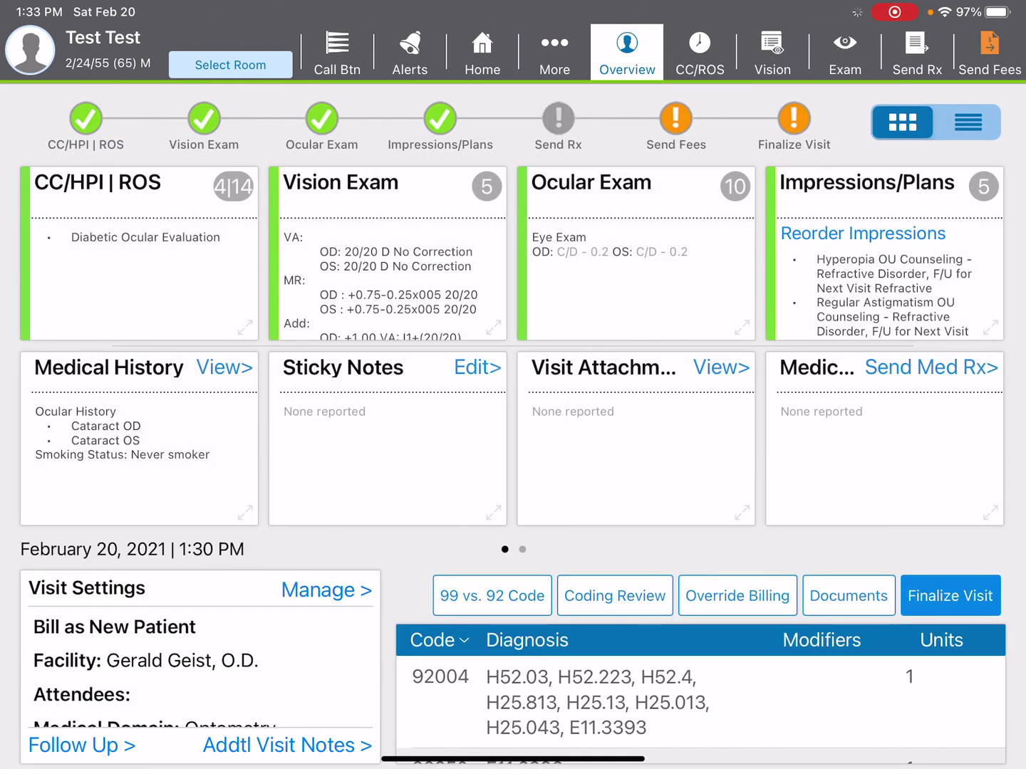
Step: Reorder impressions so Nonproliferative Diabetic Retinopathy OU sits above Age-related Cataract OU, and save the order
click(863, 233)
drag(837, 401, 838, 177)
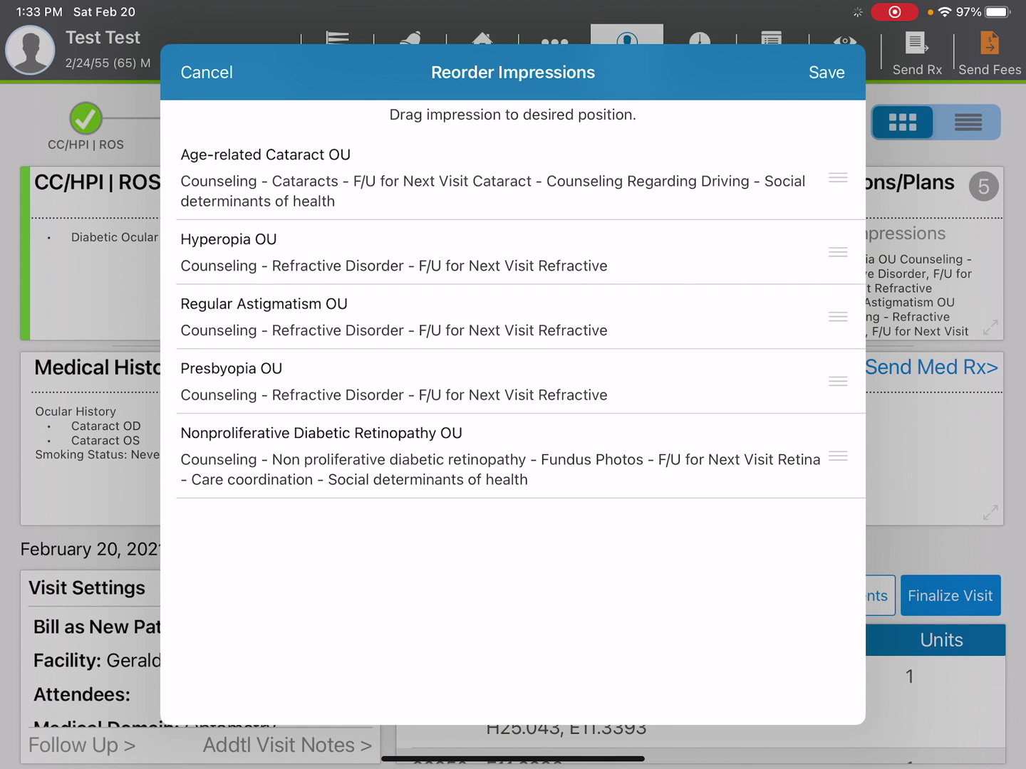
drag(837, 456, 838, 177)
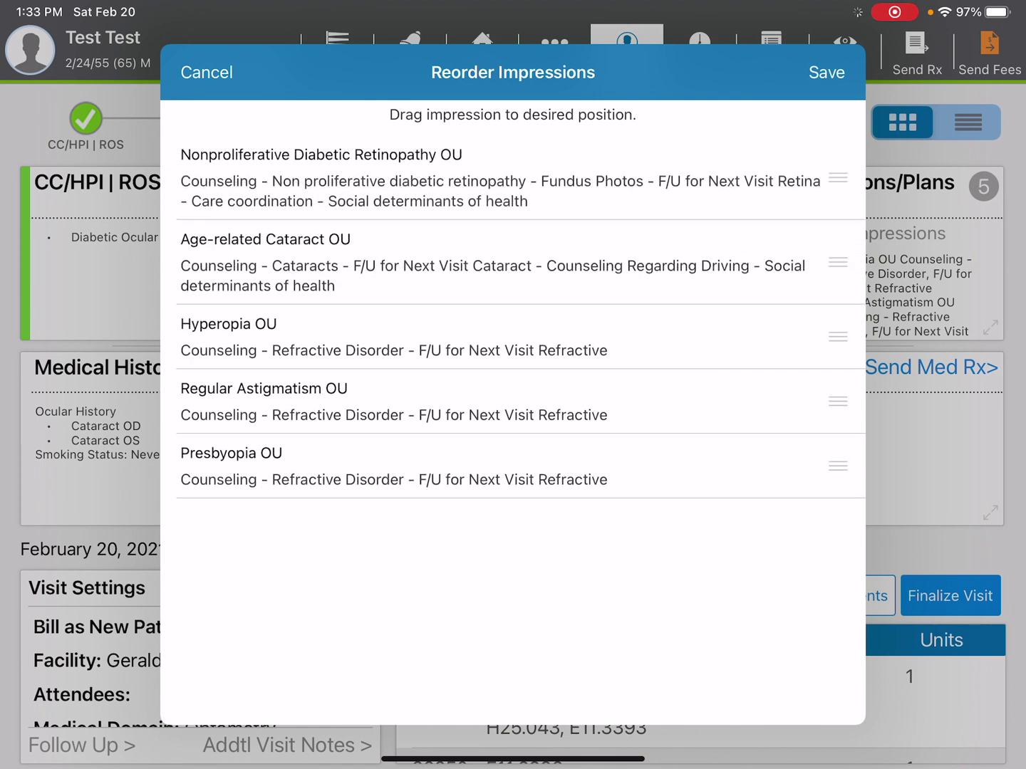
click(826, 72)
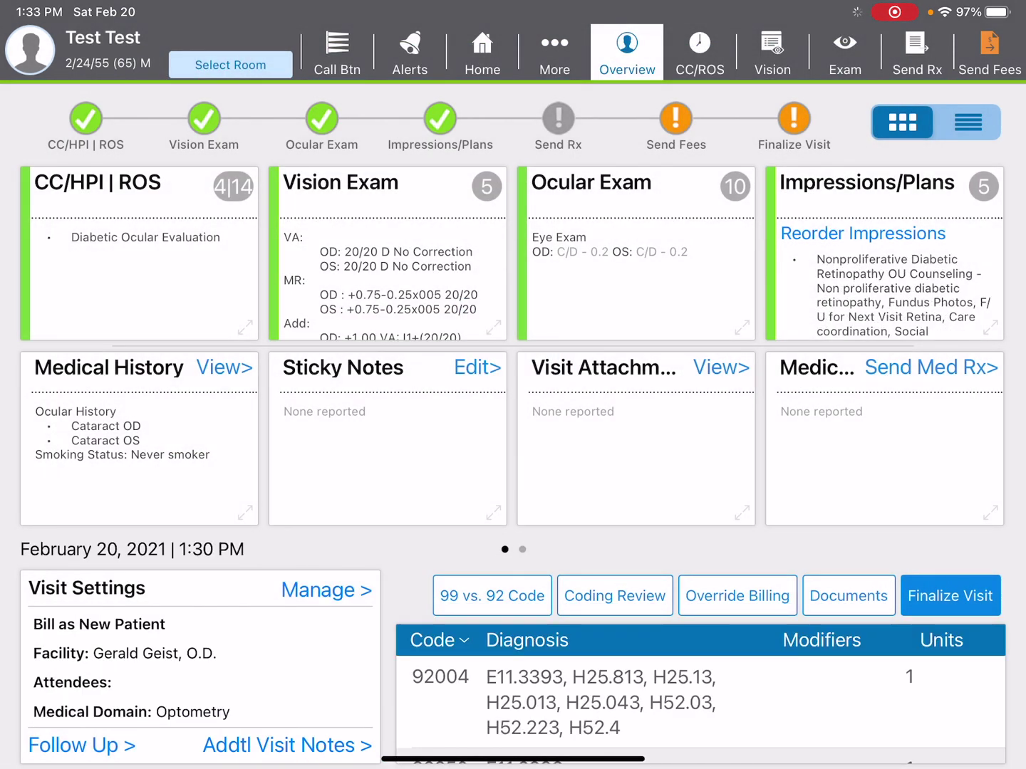
scroll(701, 705, down, 2)
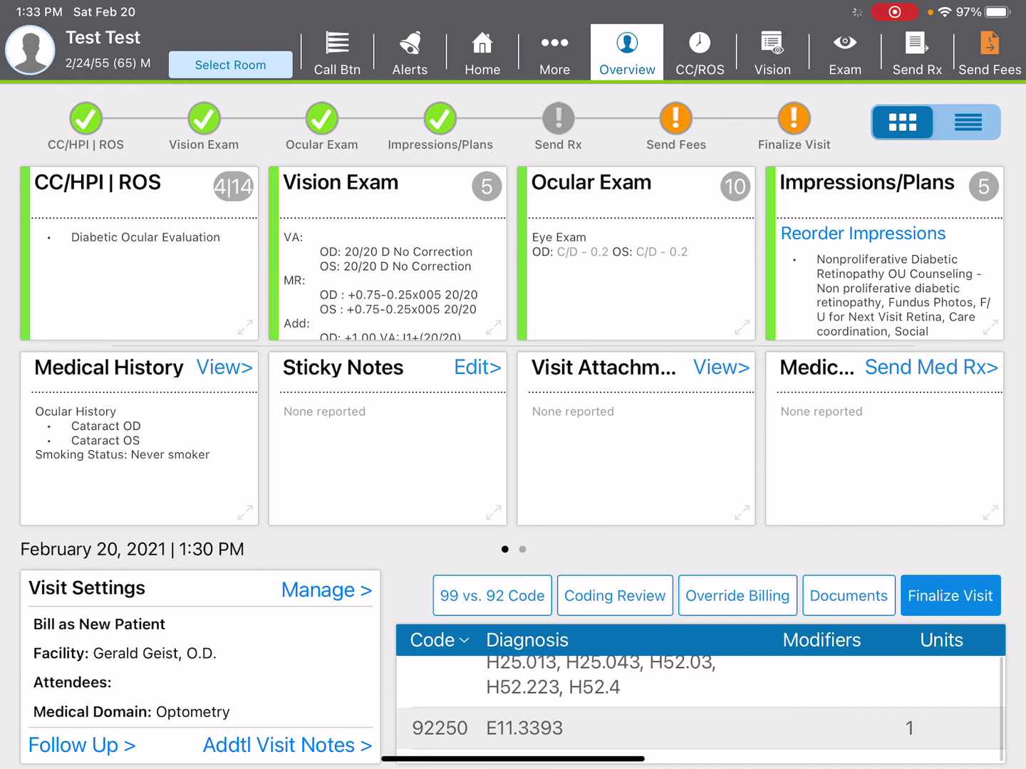
scroll(701, 694, up, 2)
scroll(700, 694, down, 2)
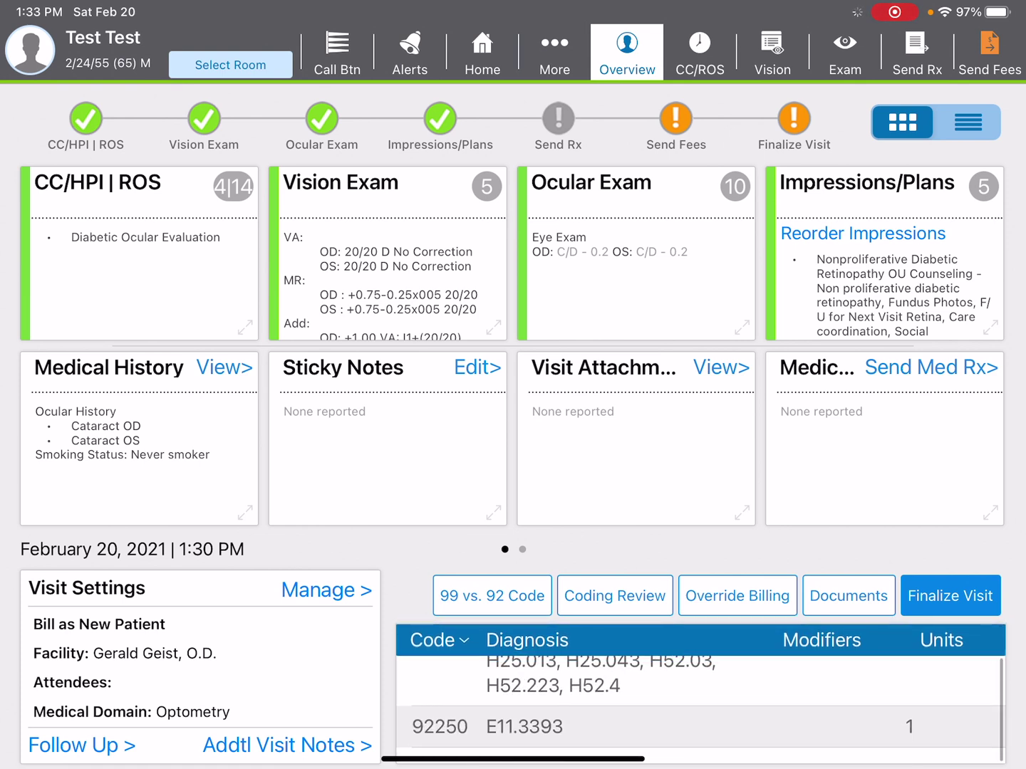
scroll(700, 694, up, 2)
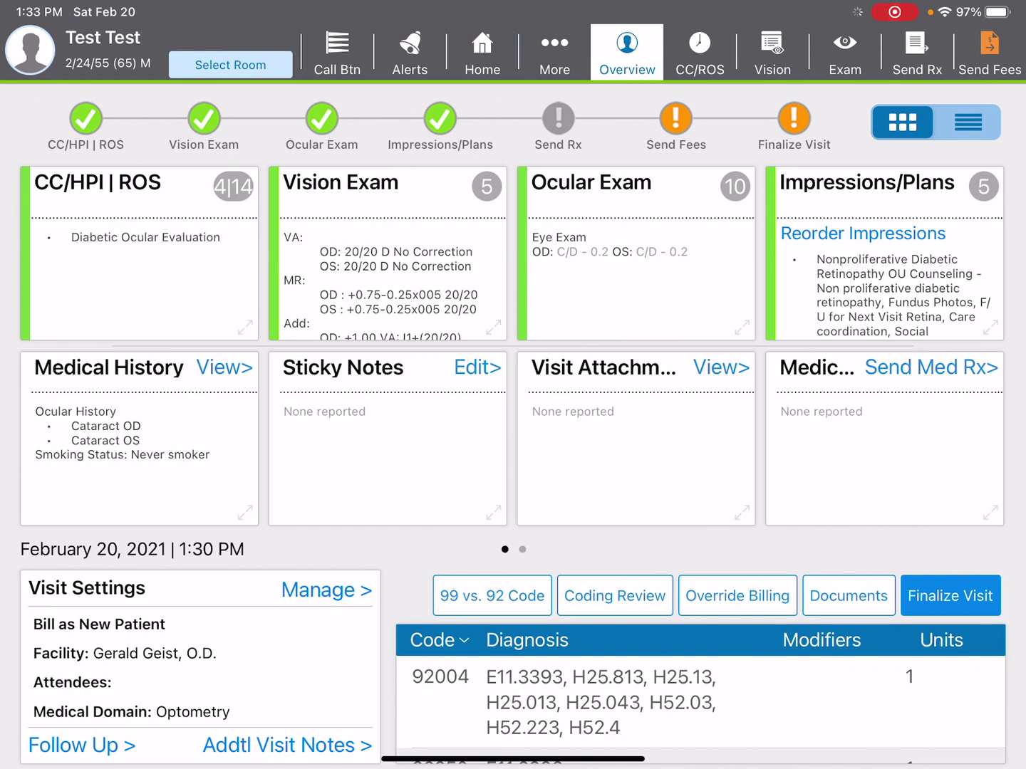
Step: Compare the calculated codes, bill the visit with E/M 99204, and start finalizing the note
click(492, 596)
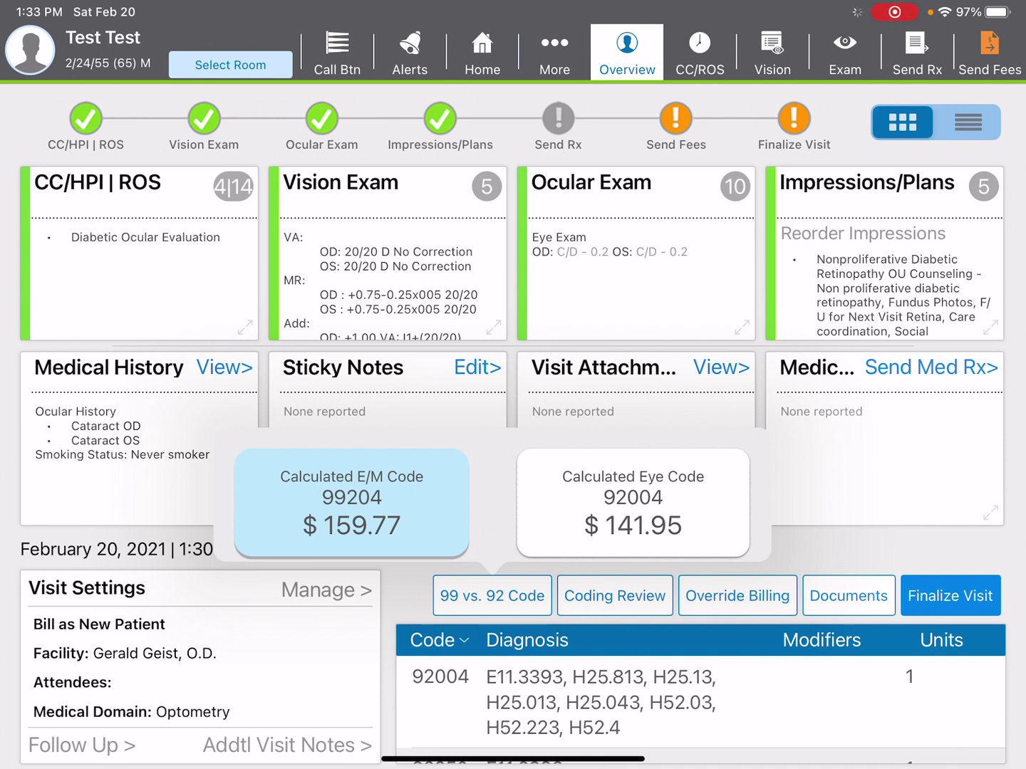
click(351, 504)
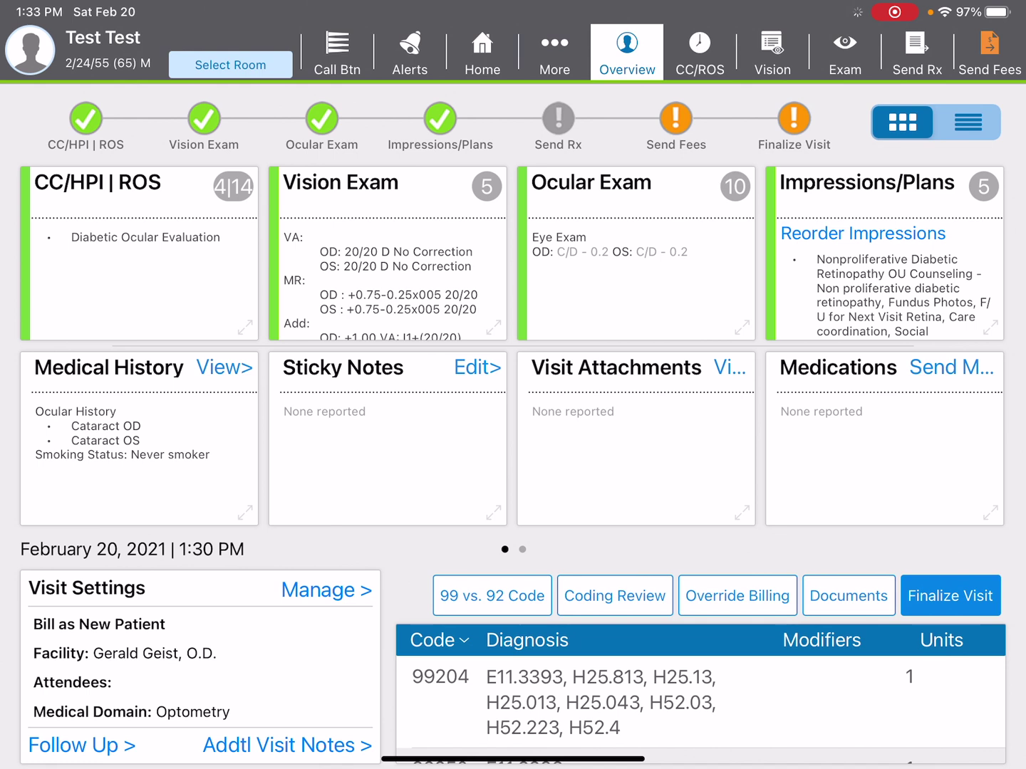
click(950, 595)
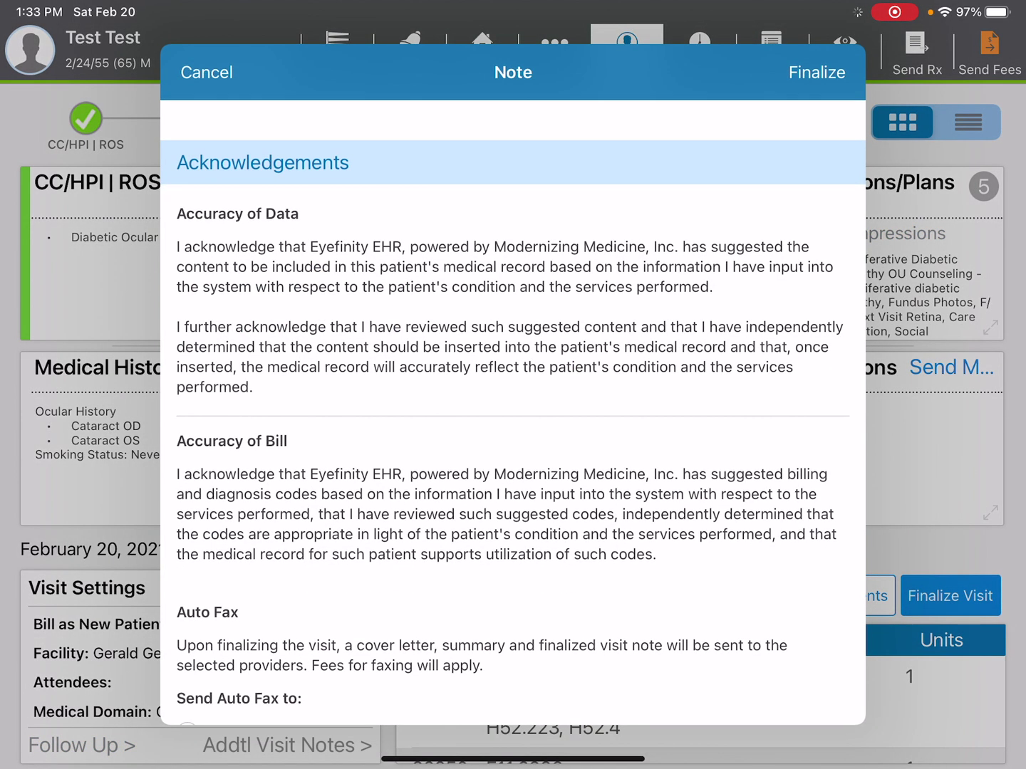
Step: Leave PCP Auto Fax off and finalize the 1:30 PM visit note, returning to the patient chart
click(188, 694)
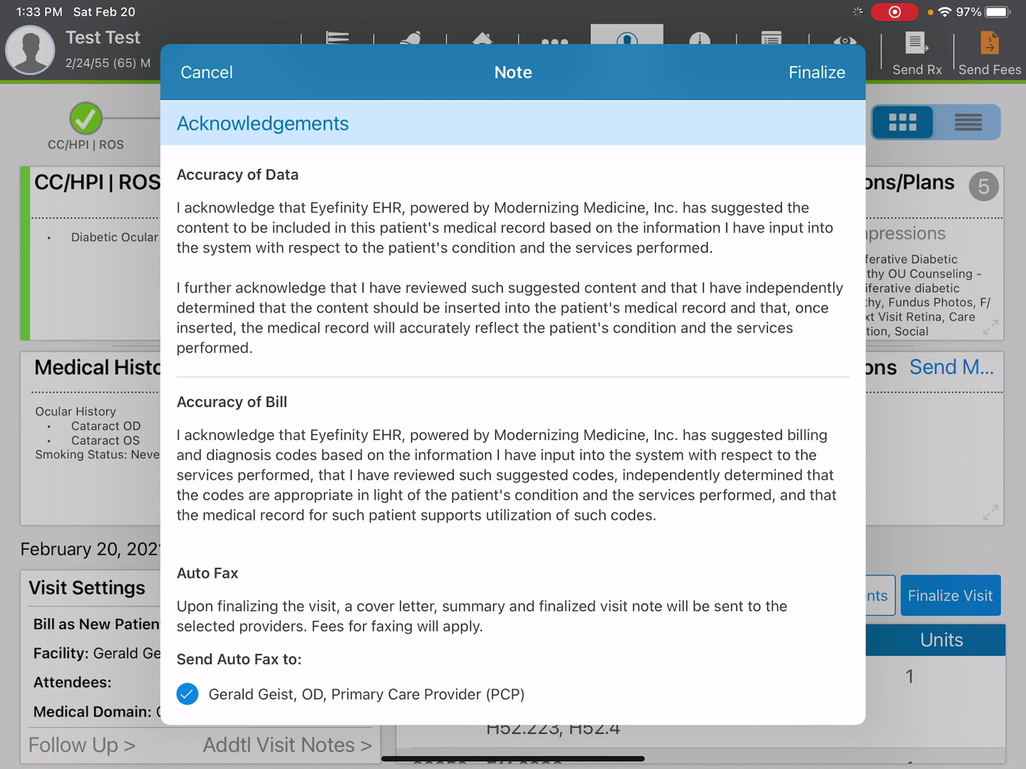
click(188, 694)
click(817, 72)
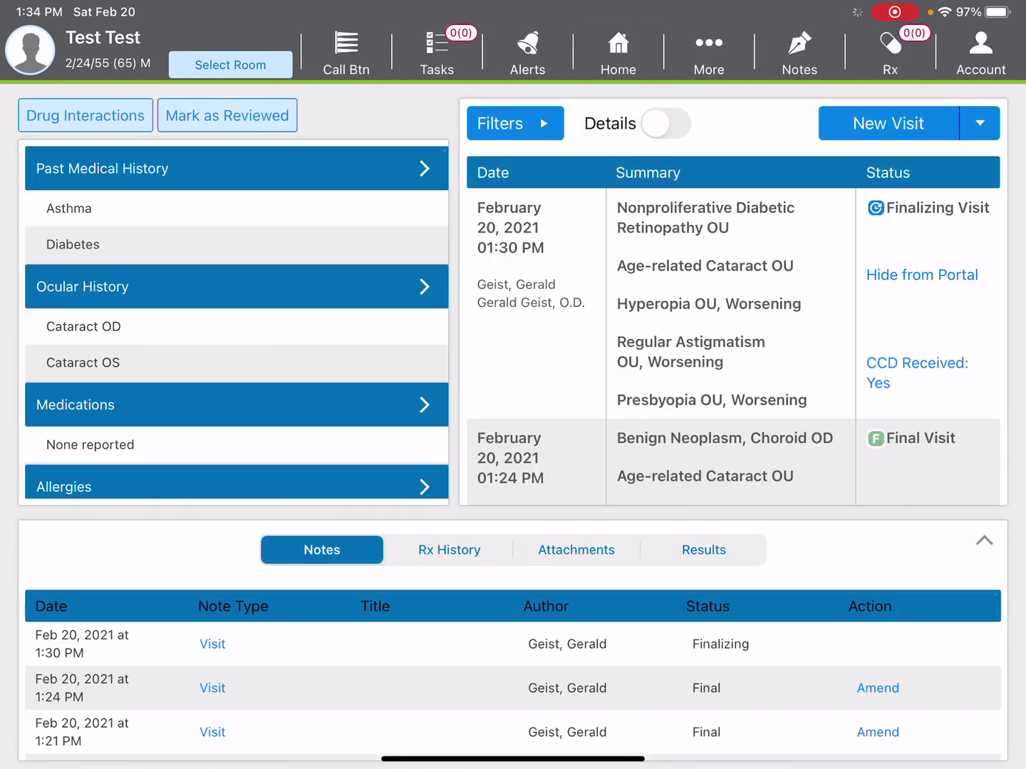
click(709, 52)
Step: Review the patient's Practice Data and the Primary Care Provider selection in Edit Patient
click(540, 175)
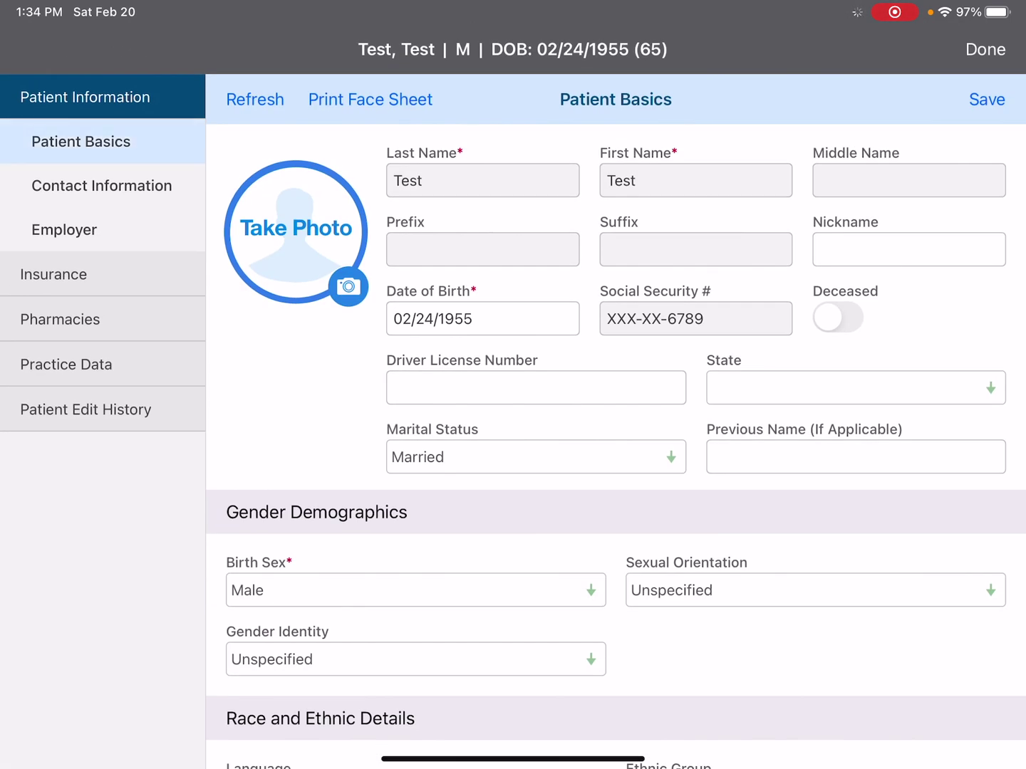
click(66, 363)
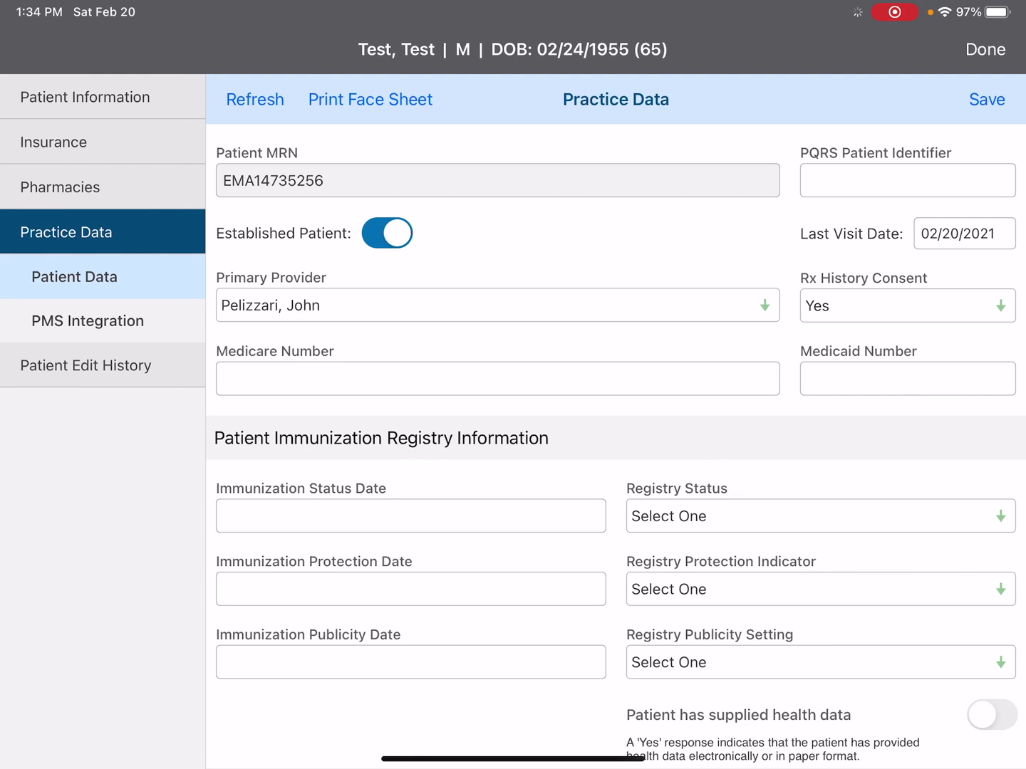
scroll(615, 481, down, 3)
click(408, 690)
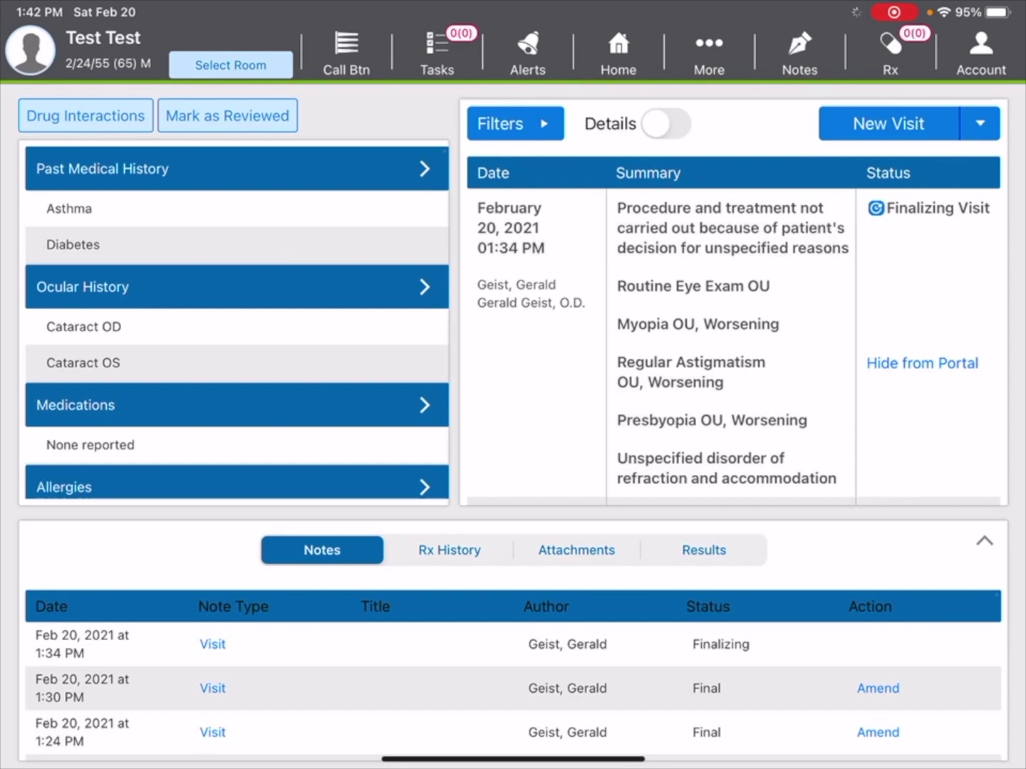
Step: Create a new visit for the patient and bring up the exam Protocols list
click(887, 124)
click(579, 435)
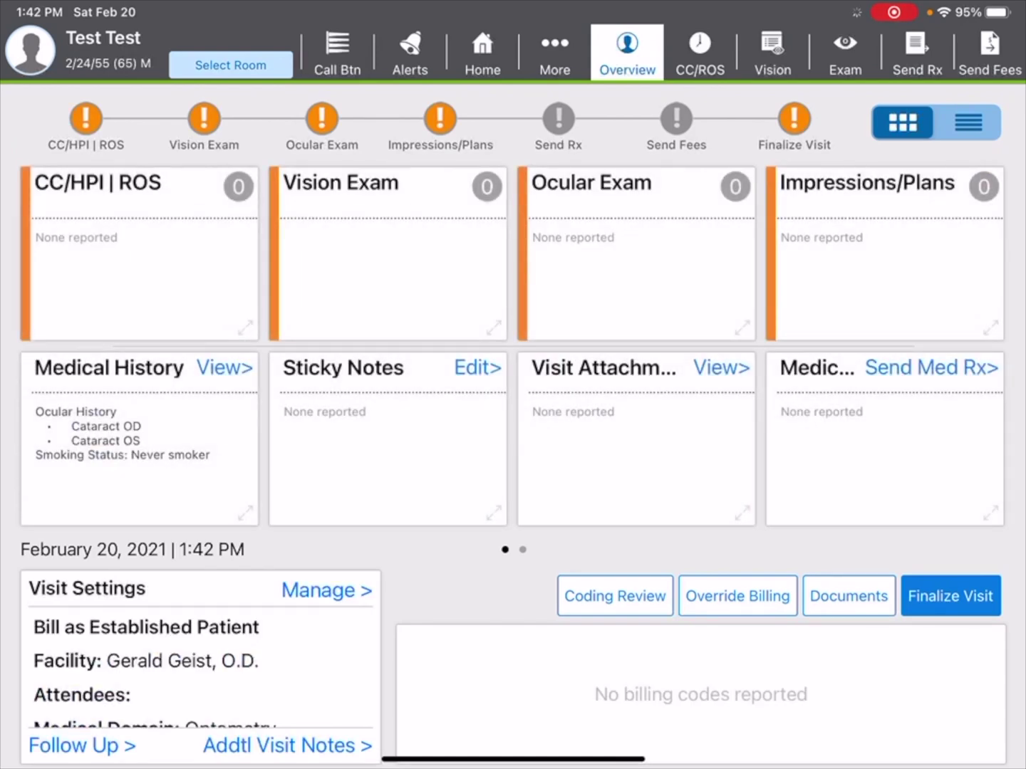
click(844, 54)
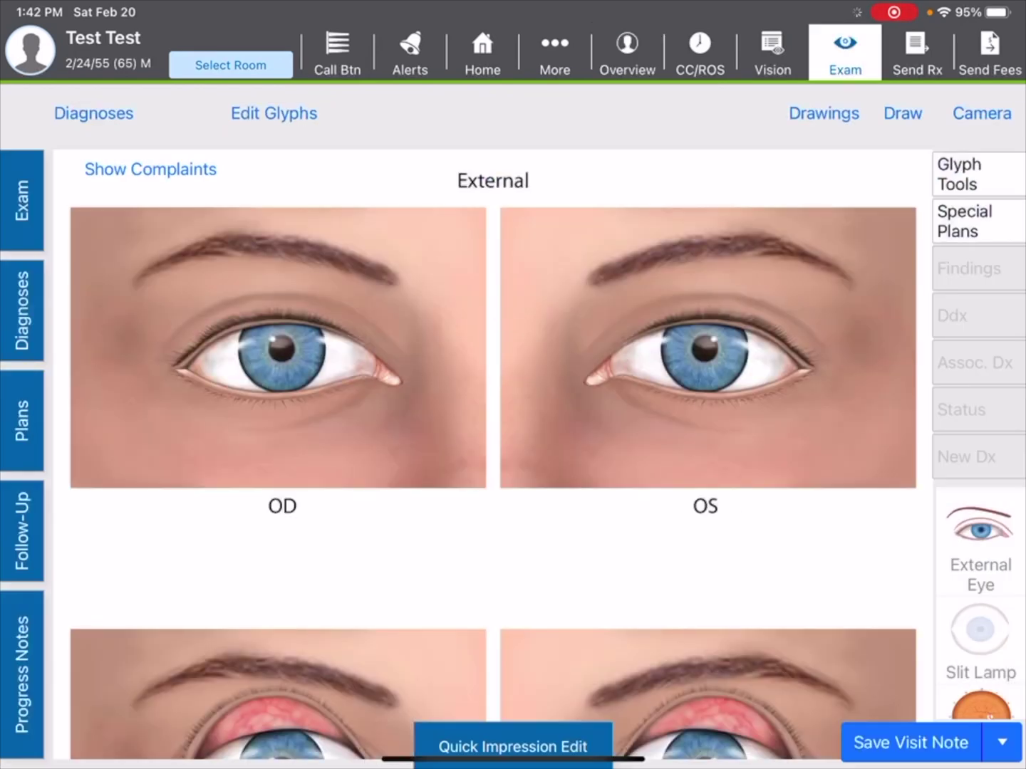
click(555, 54)
click(721, 172)
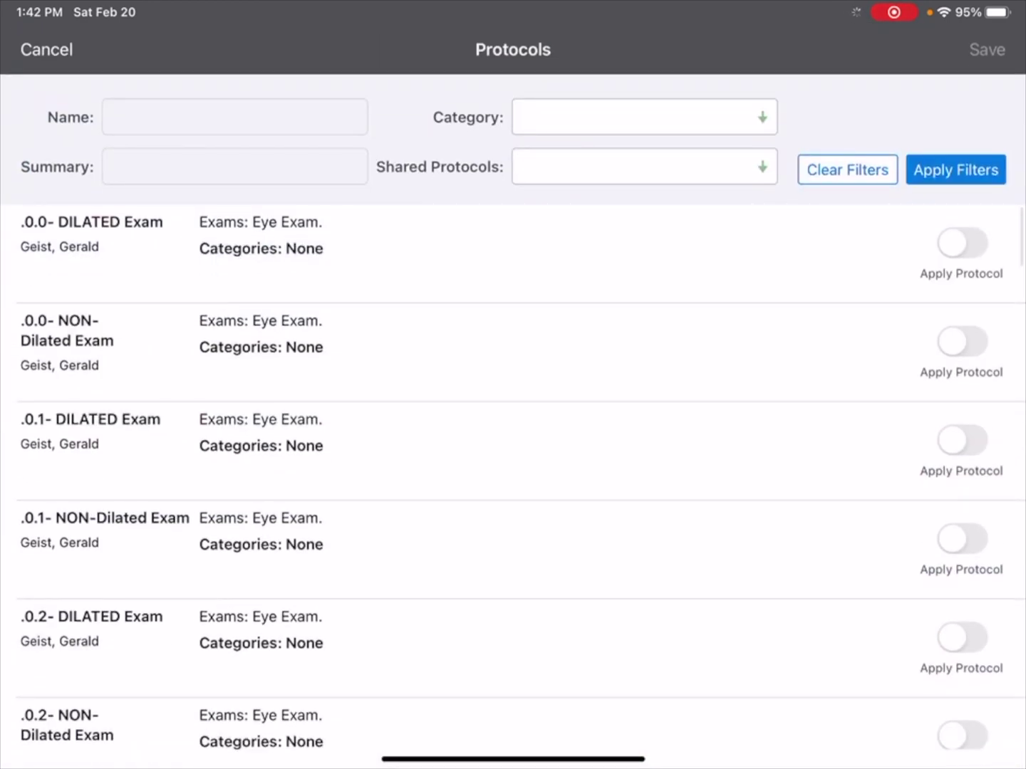
scroll(962, 539, down, 10)
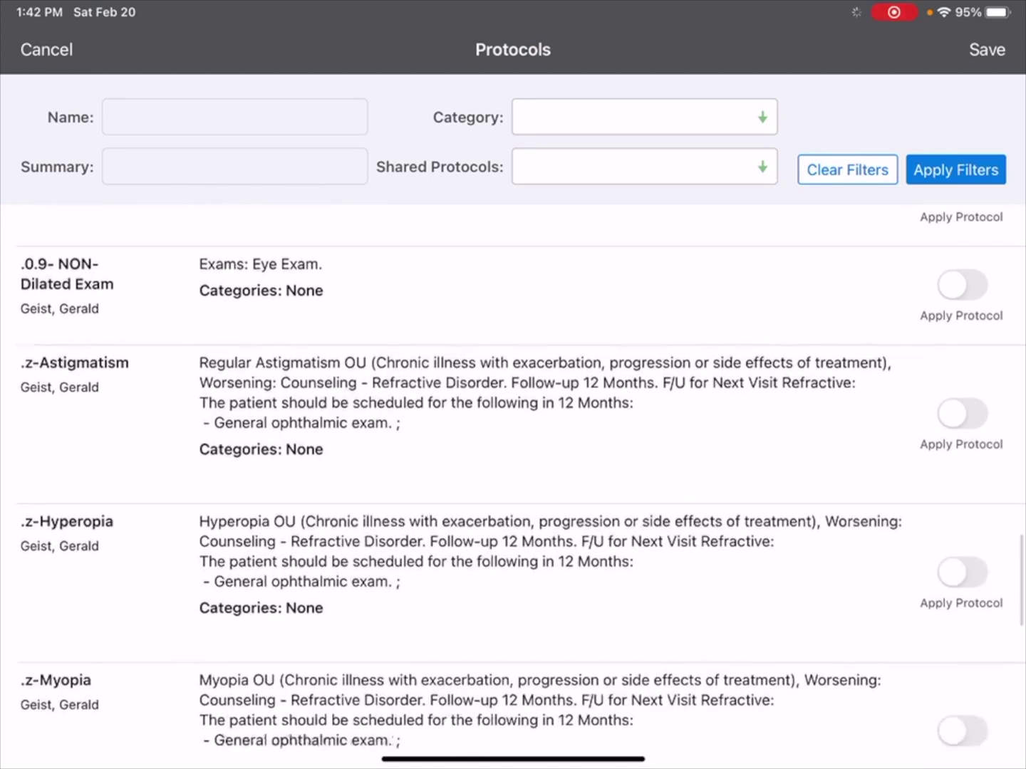
Step: Turn on the .z-Astigmatism and .z-Myopia protocols alongside .0.1- NON-Dilated Exam and save them
click(961, 414)
scroll(514, 481, down, 1)
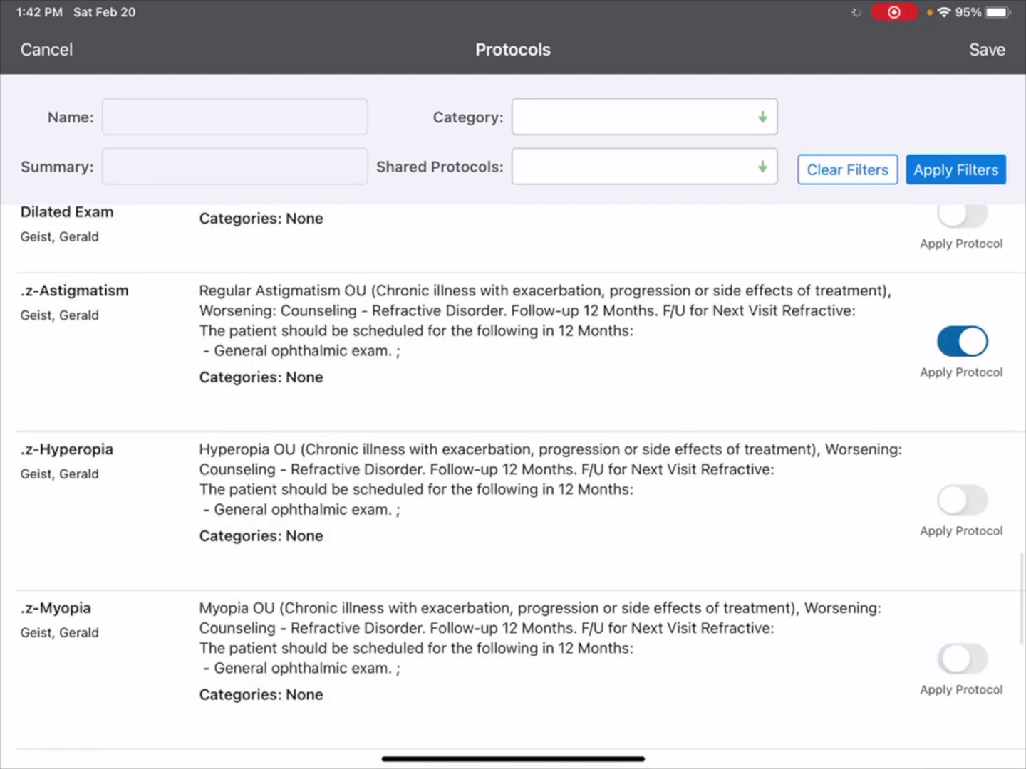
click(962, 658)
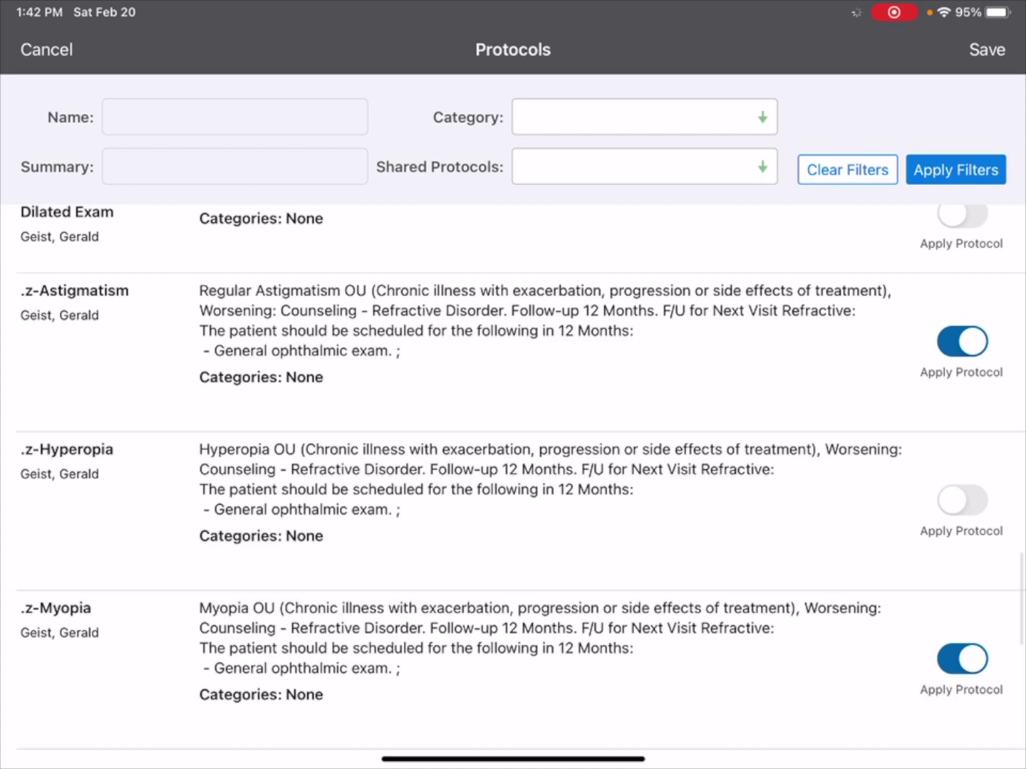
scroll(514, 474, up, 15)
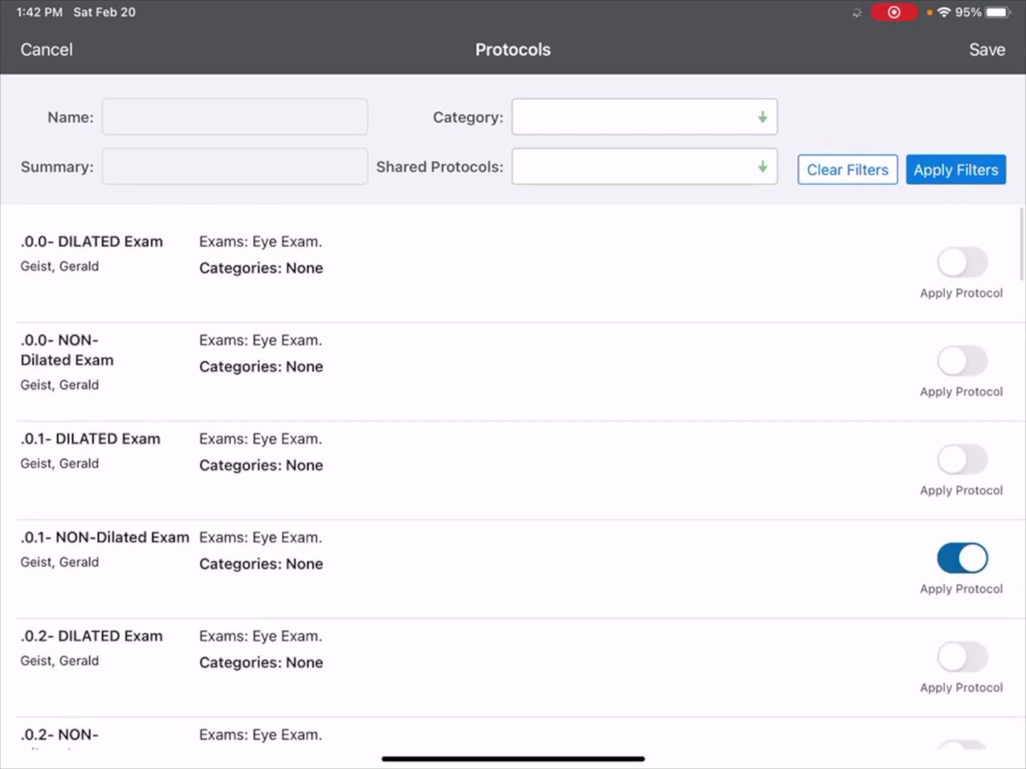
scroll(513, 475, down, 1)
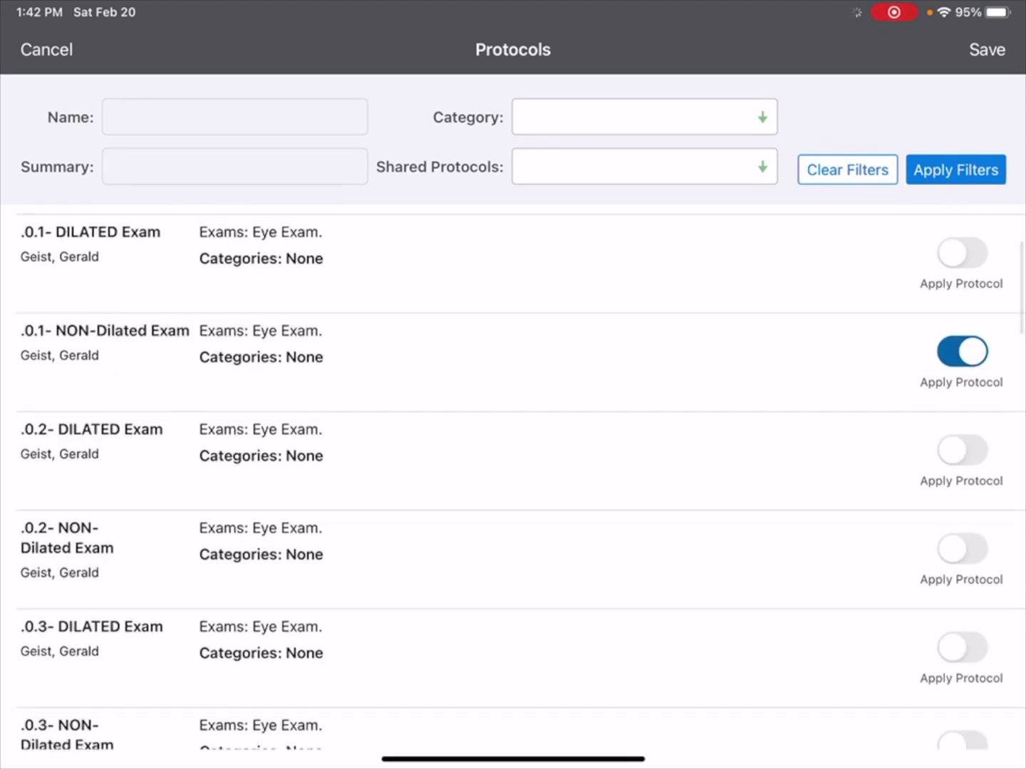
click(986, 50)
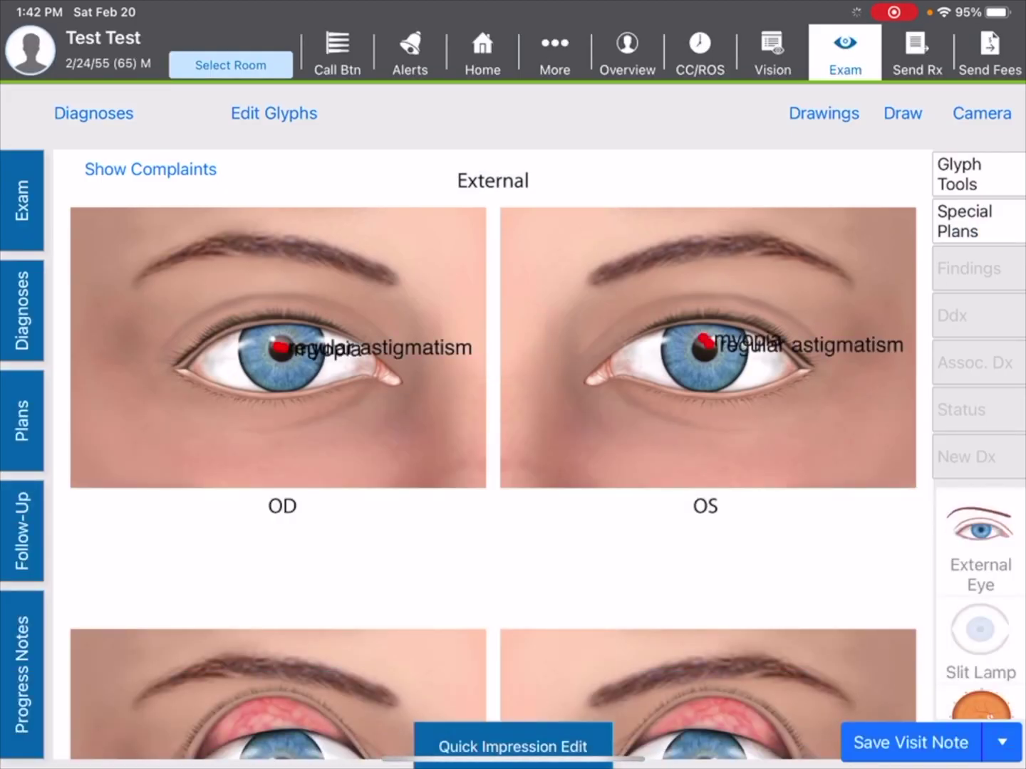
Step: Review the myopia impression, then go to the Discs findings in the full Eye Exam form
click(513, 746)
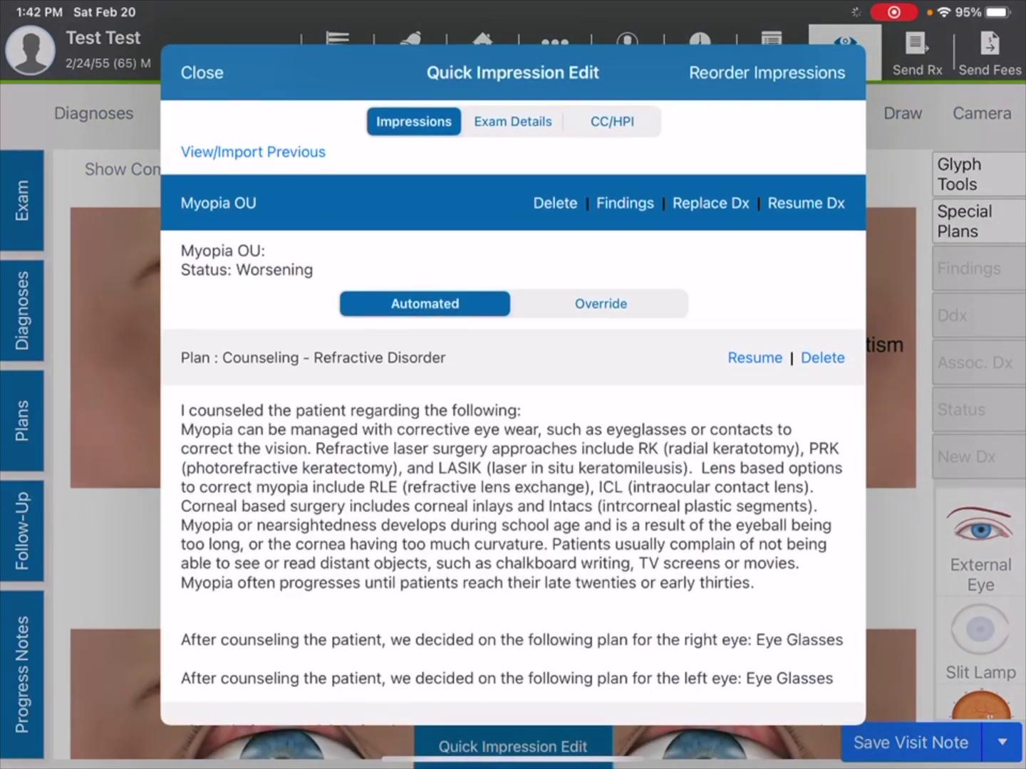
click(201, 72)
click(22, 200)
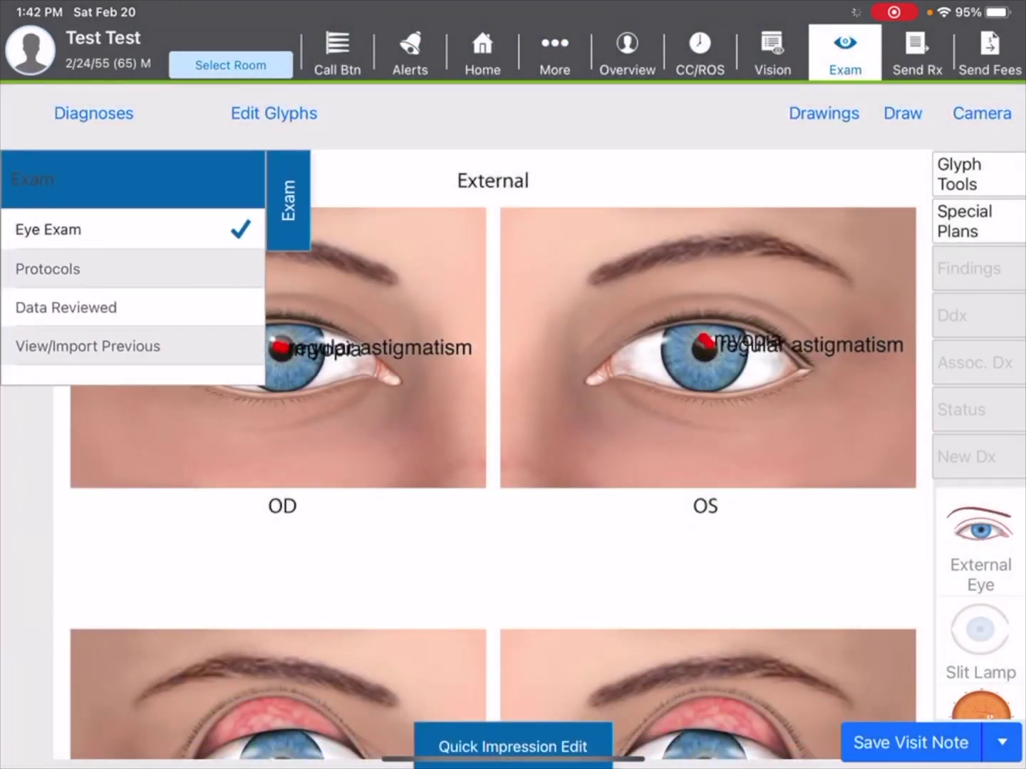
click(120, 229)
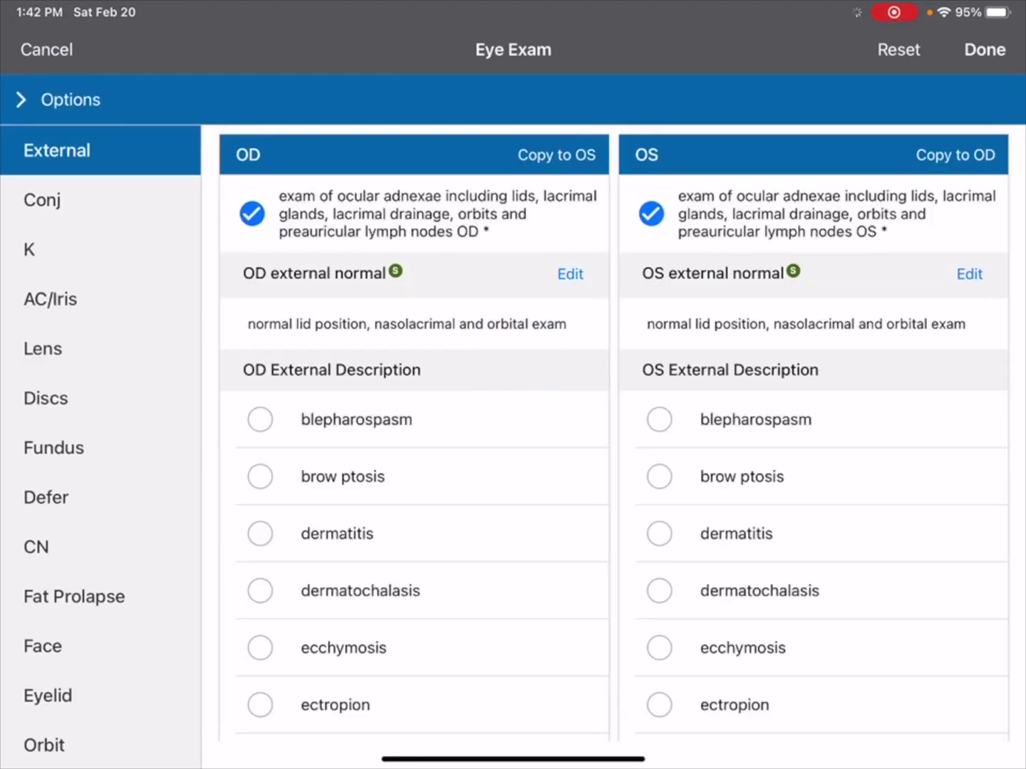
click(47, 398)
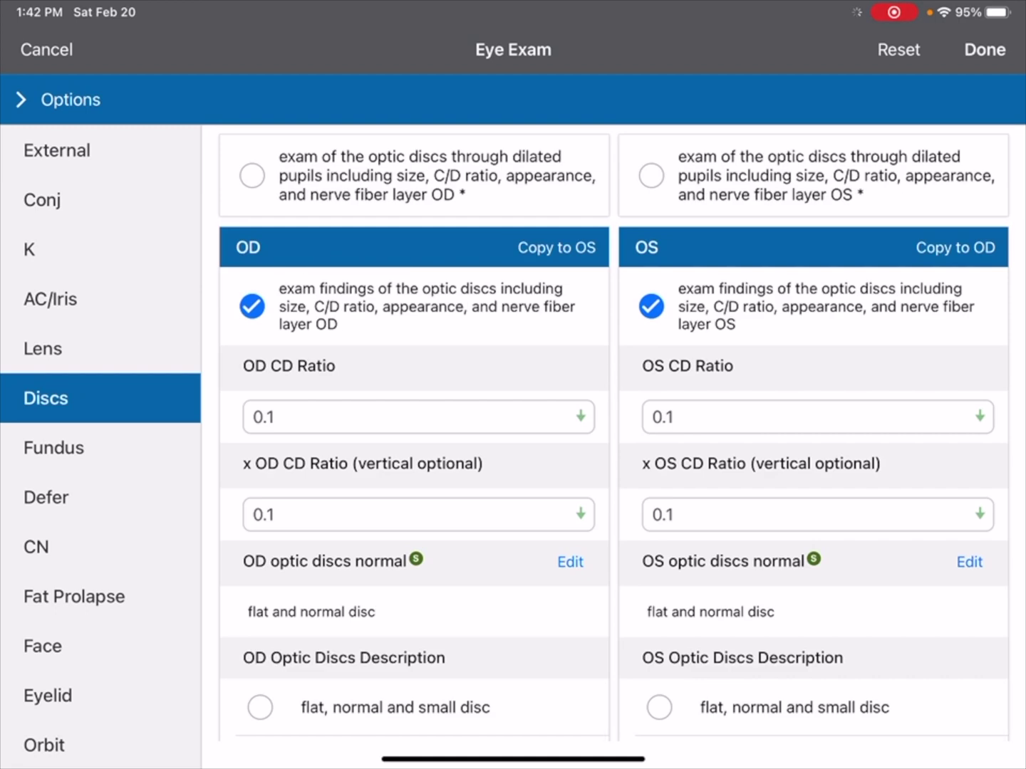
scroll(613, 432, down, 2)
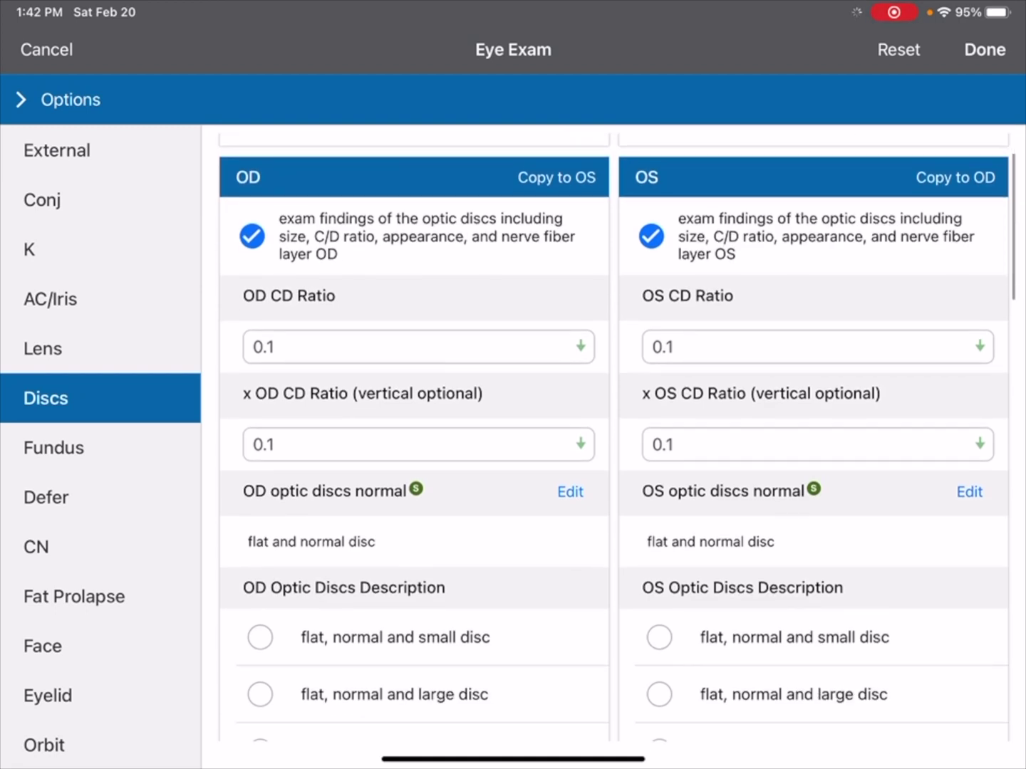
Step: Set the OS cup-to-disc ratio to 0.3 horizontally and vertically, leaving OD at 0.1, and save
click(417, 347)
click(387, 432)
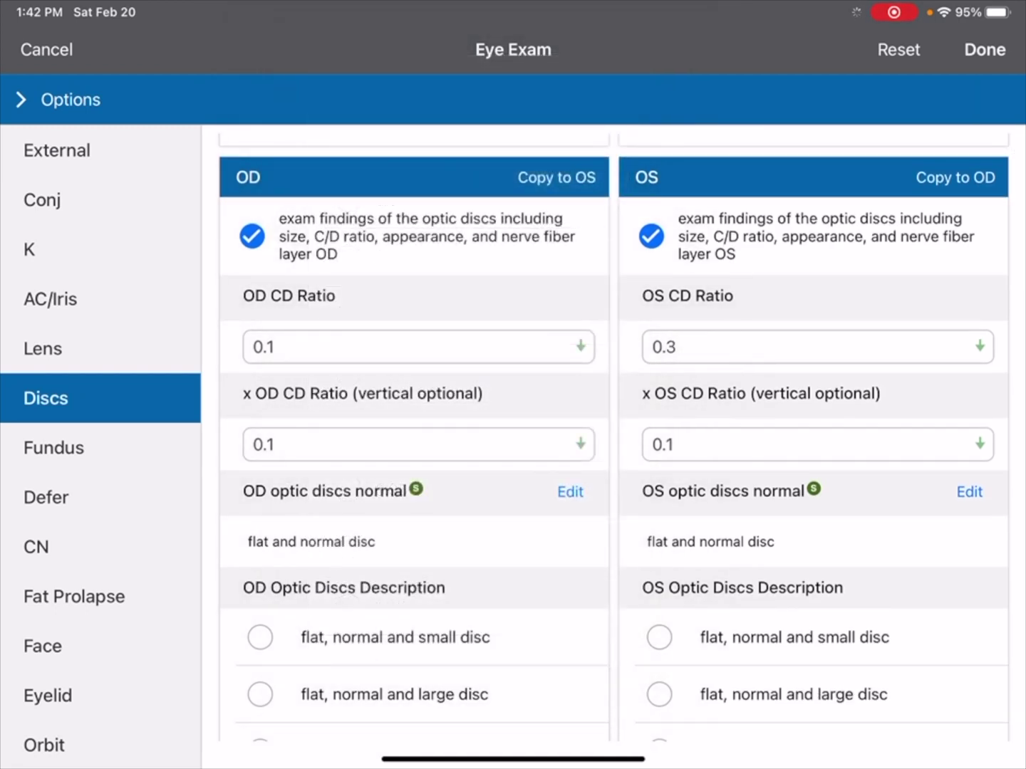
click(801, 445)
click(387, 504)
click(984, 50)
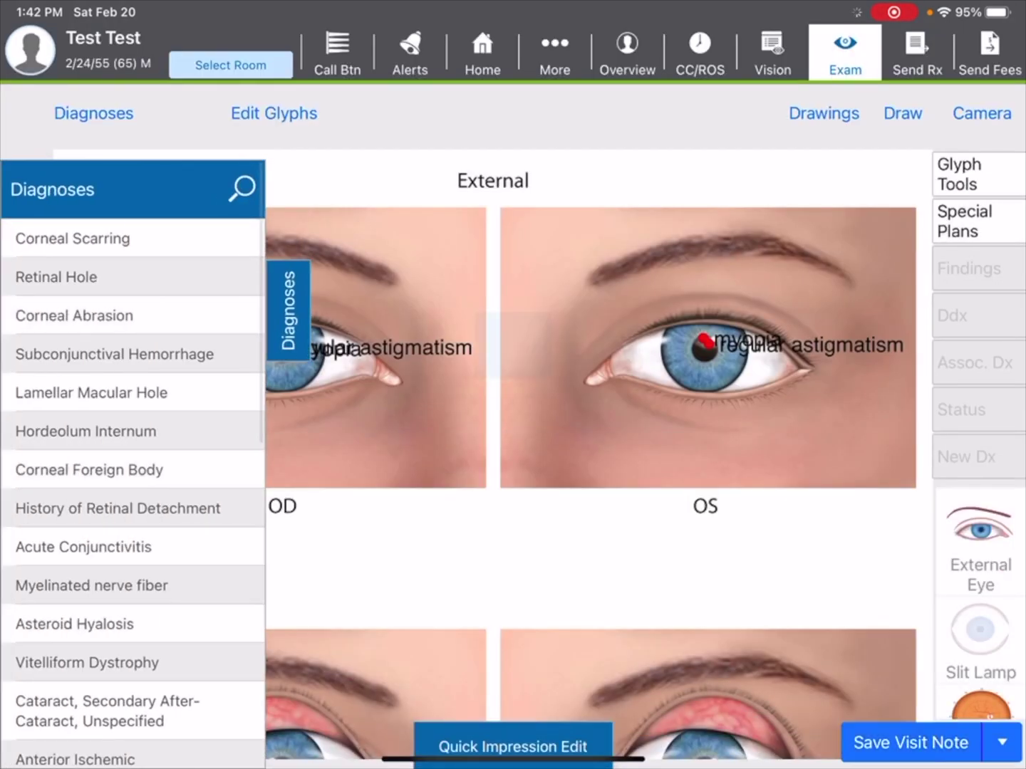
click(626, 52)
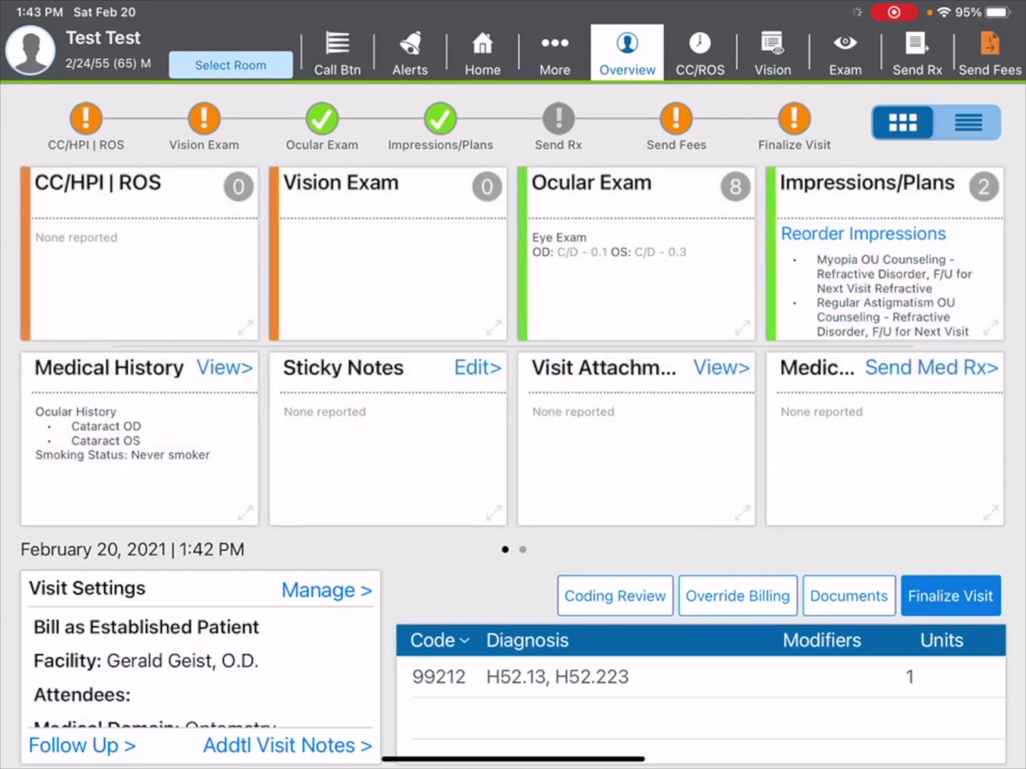
click(848, 596)
click(52, 107)
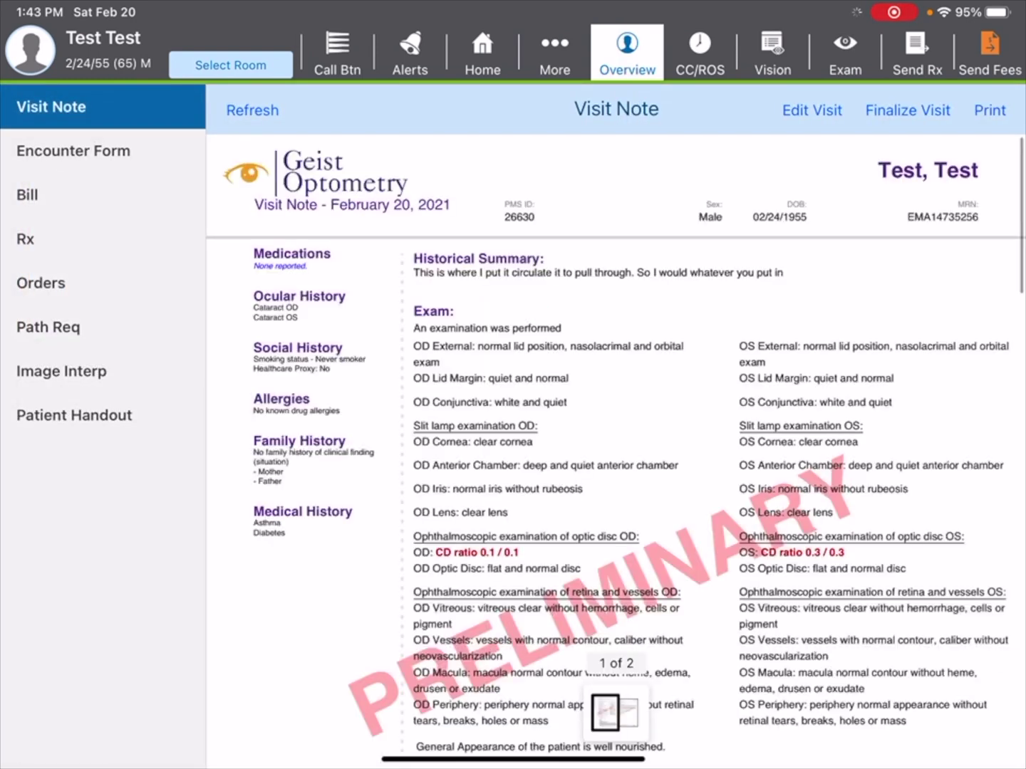
scroll(615, 449, down, 3)
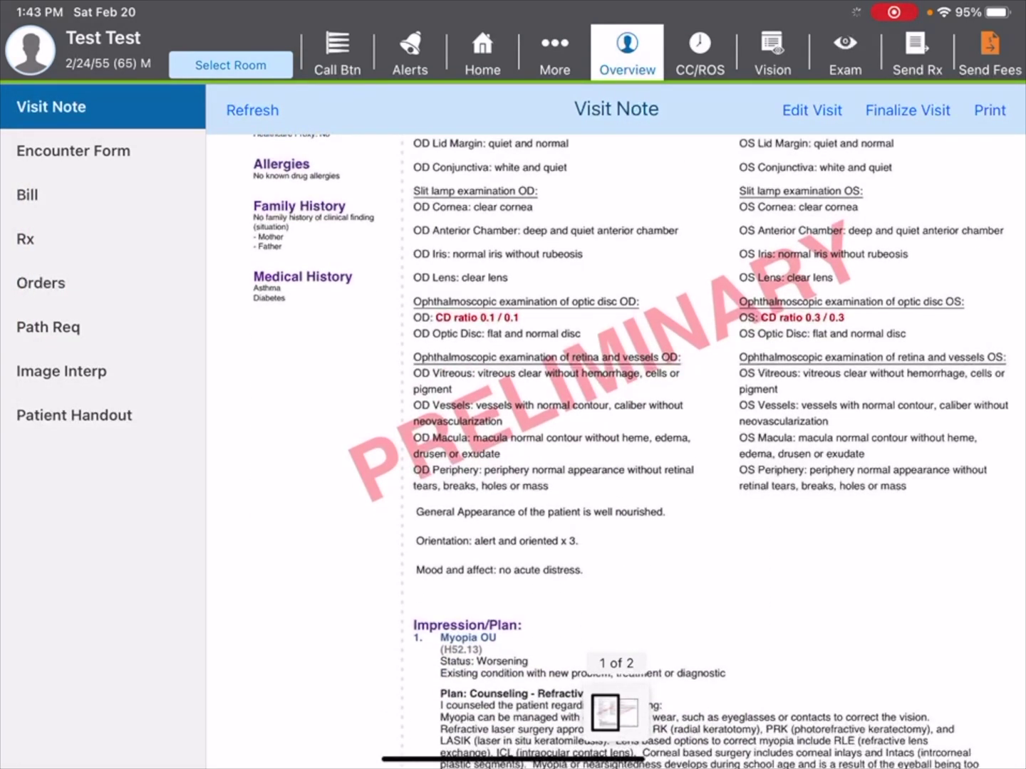
scroll(616, 448, up, 3)
click(626, 52)
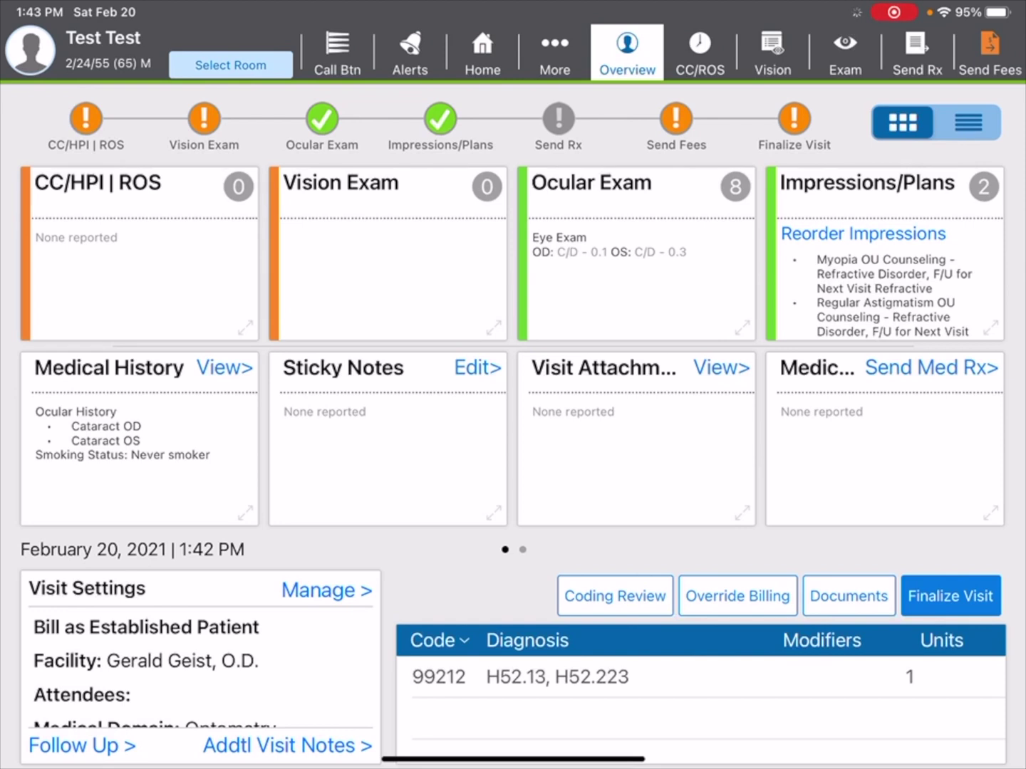
click(845, 53)
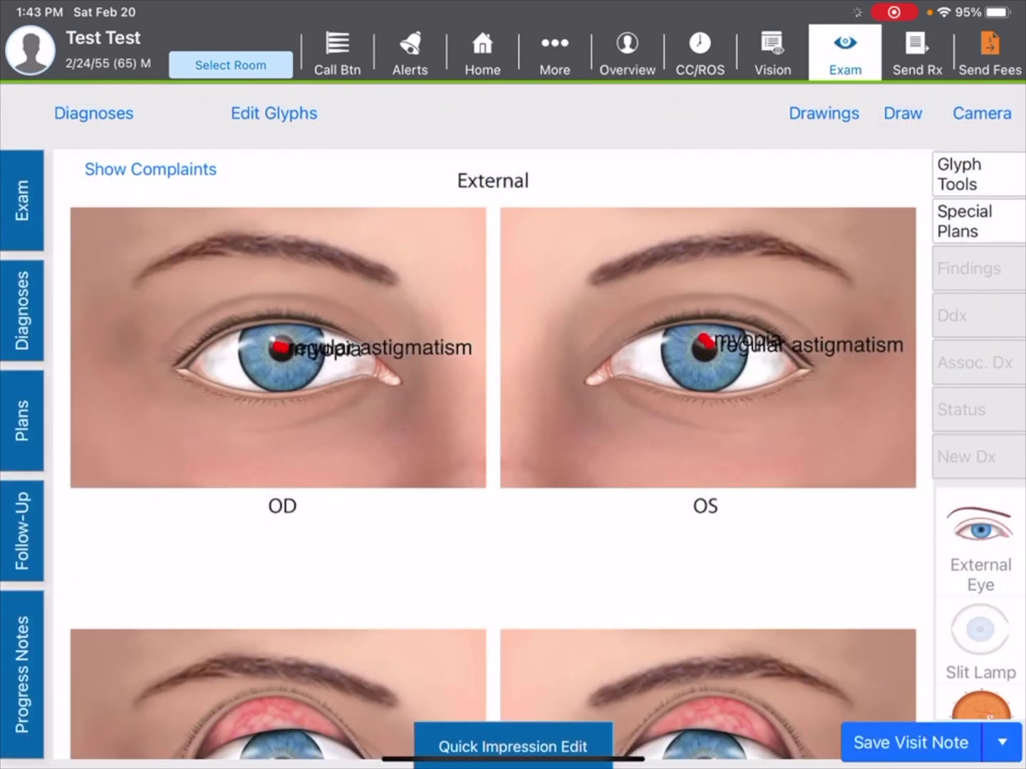
Step: Apply the Cataracts- 1+ Stable and Pseudophakia- OU protocols (not 1+ New) and save them to the exam
click(554, 52)
click(723, 174)
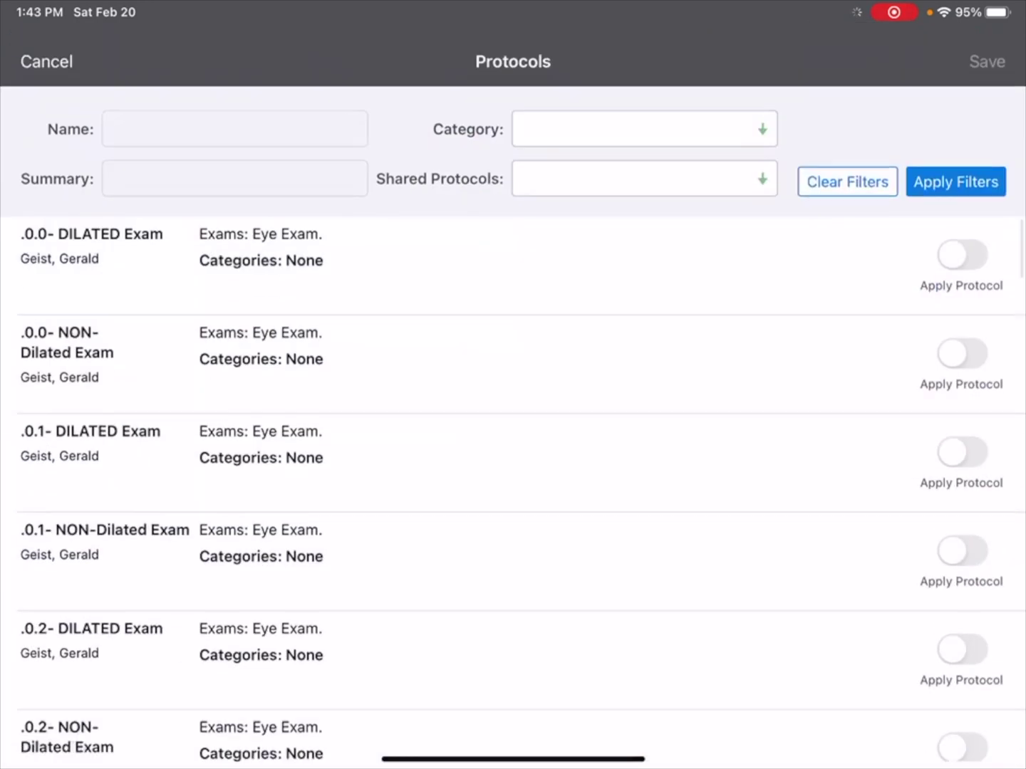
scroll(512, 481, down, 5)
scroll(513, 475, down, 5)
scroll(513, 476, down, 5)
scroll(512, 476, down, 5)
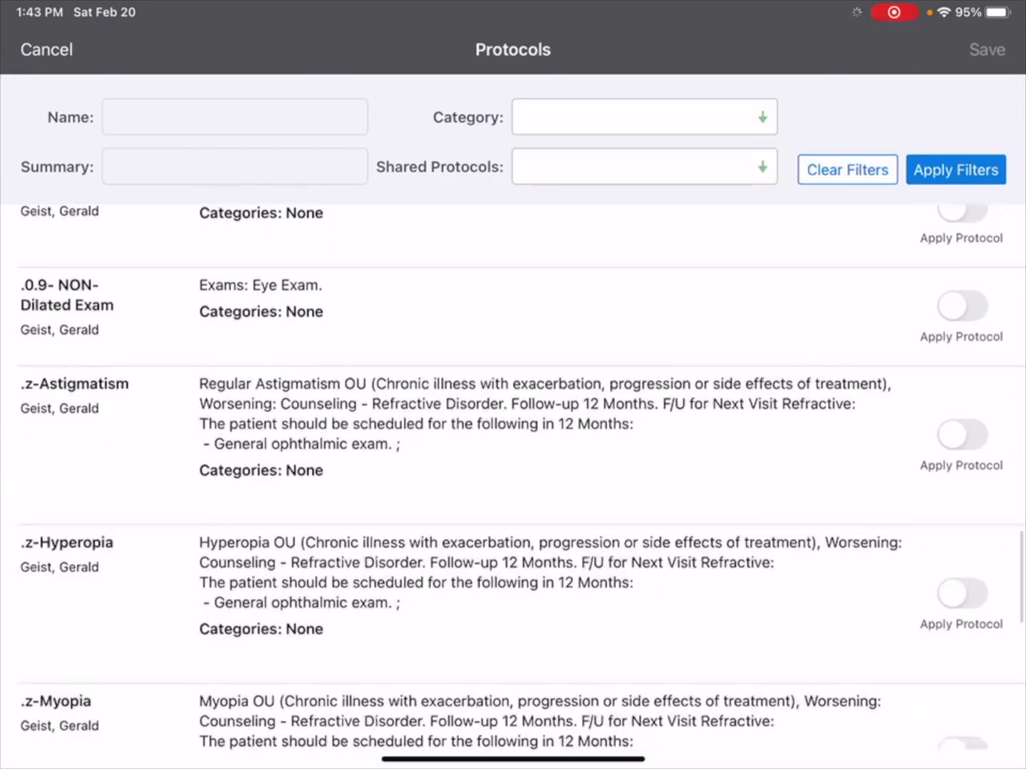
scroll(513, 476, down, 5)
scroll(513, 476, down, 5)
scroll(513, 476, down, 5)
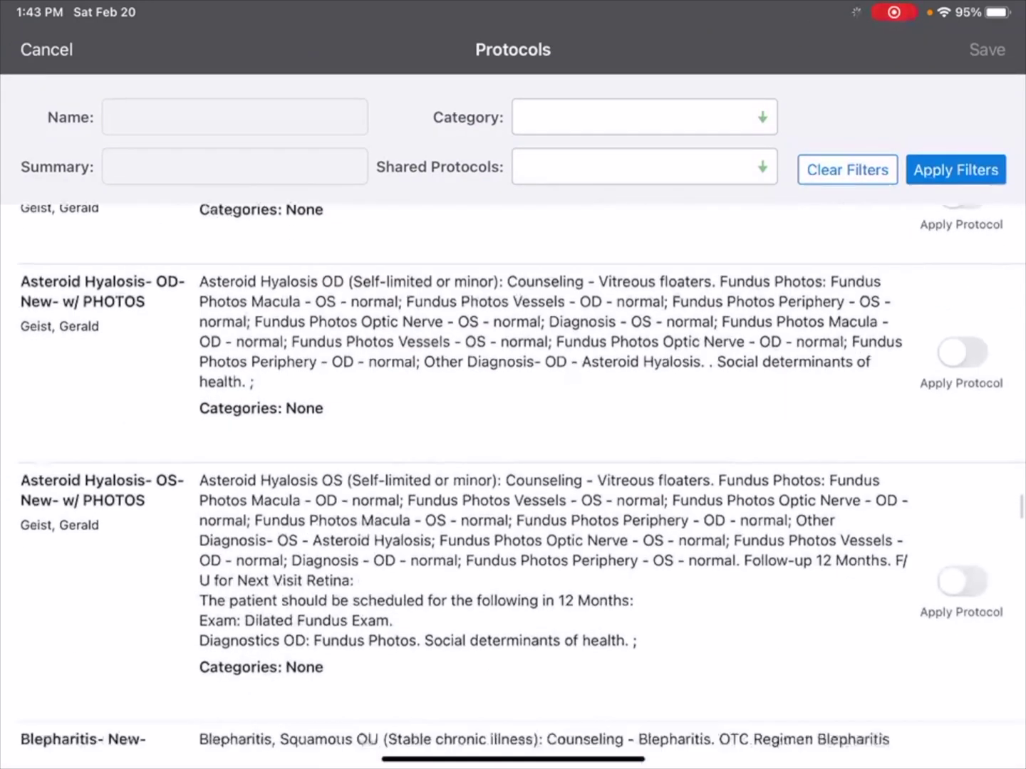
scroll(513, 476, down, 3)
scroll(513, 476, down, 5)
scroll(513, 476, down, 3)
scroll(513, 476, down, 1)
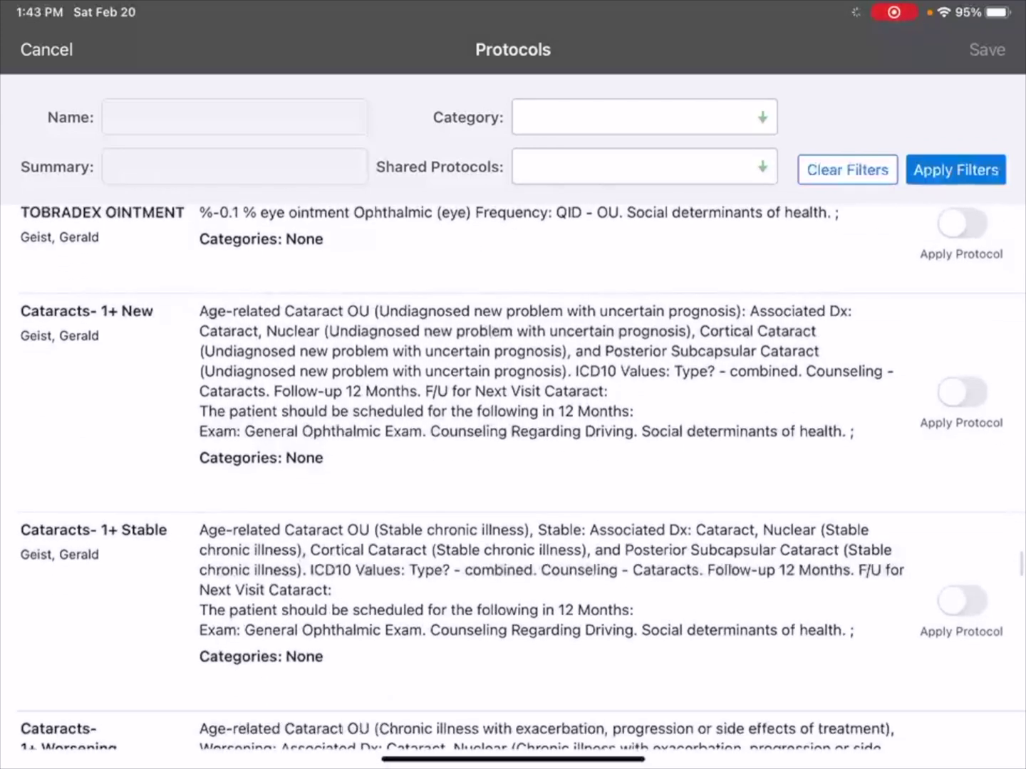
click(962, 392)
click(962, 393)
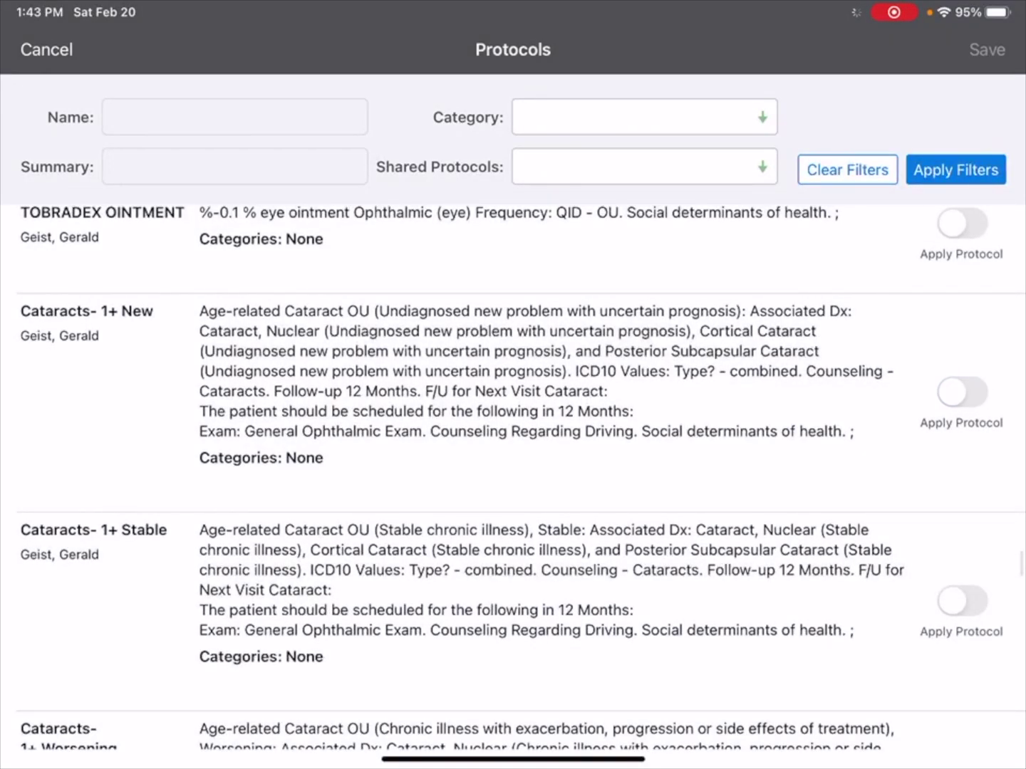
click(963, 601)
scroll(512, 476, down, 3)
scroll(512, 476, down, 5)
scroll(513, 476, down, 5)
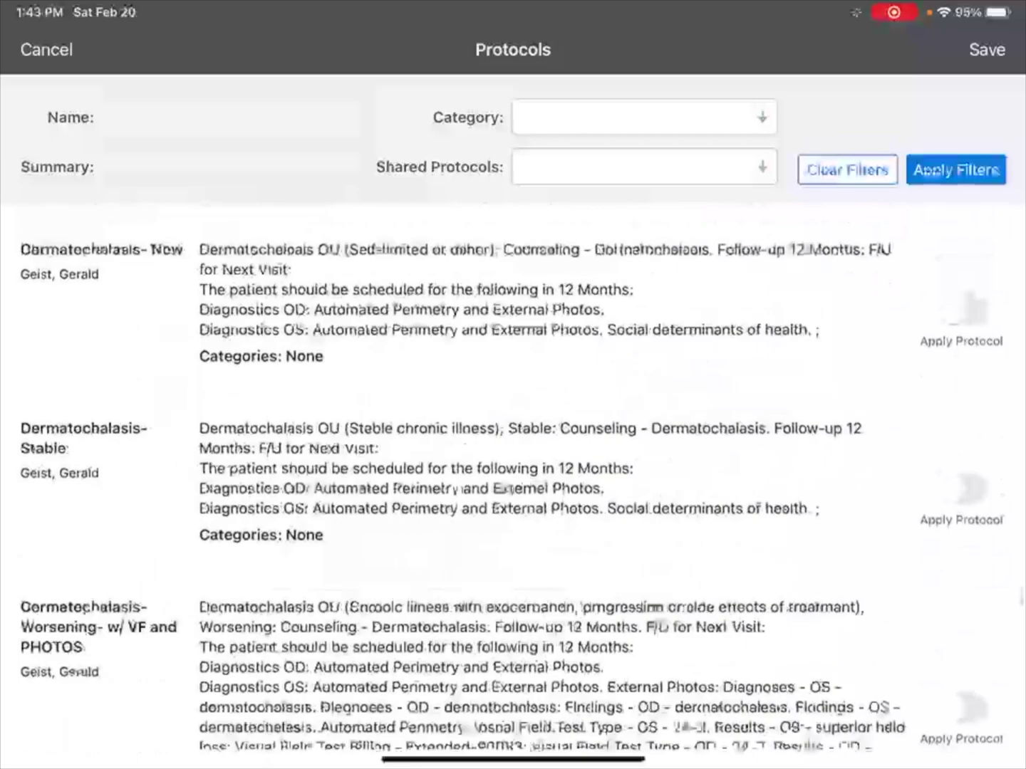
scroll(512, 476, down, 5)
scroll(513, 476, down, 5)
scroll(513, 476, down, 5)
scroll(513, 476, down, 5)
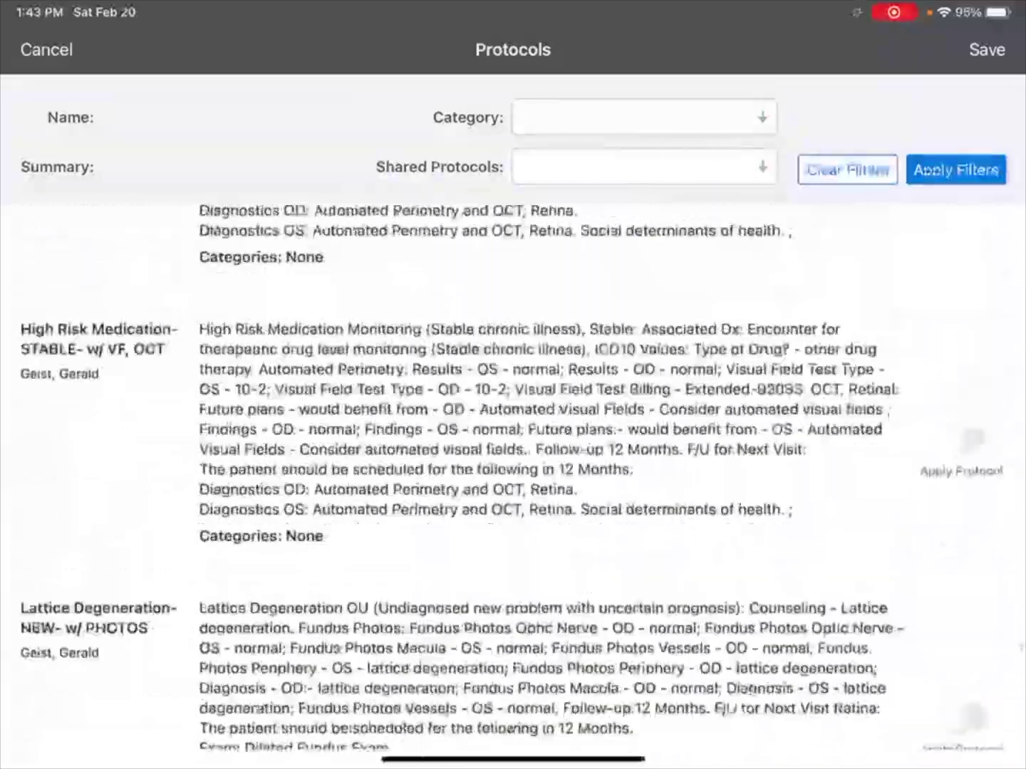
scroll(513, 476, down, 5)
scroll(513, 476, down, 5)
scroll(513, 476, down, 5)
scroll(513, 477, down, 5)
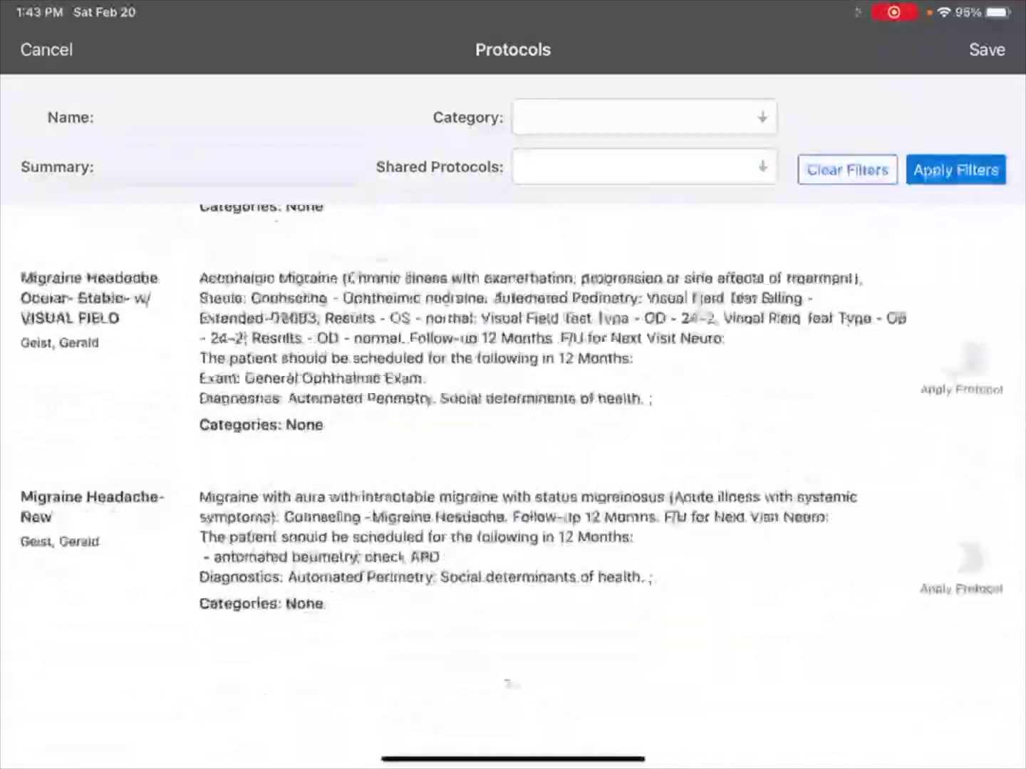
scroll(513, 477, down, 5)
scroll(512, 476, down, 5)
scroll(513, 475, down, 3)
scroll(513, 476, down, 5)
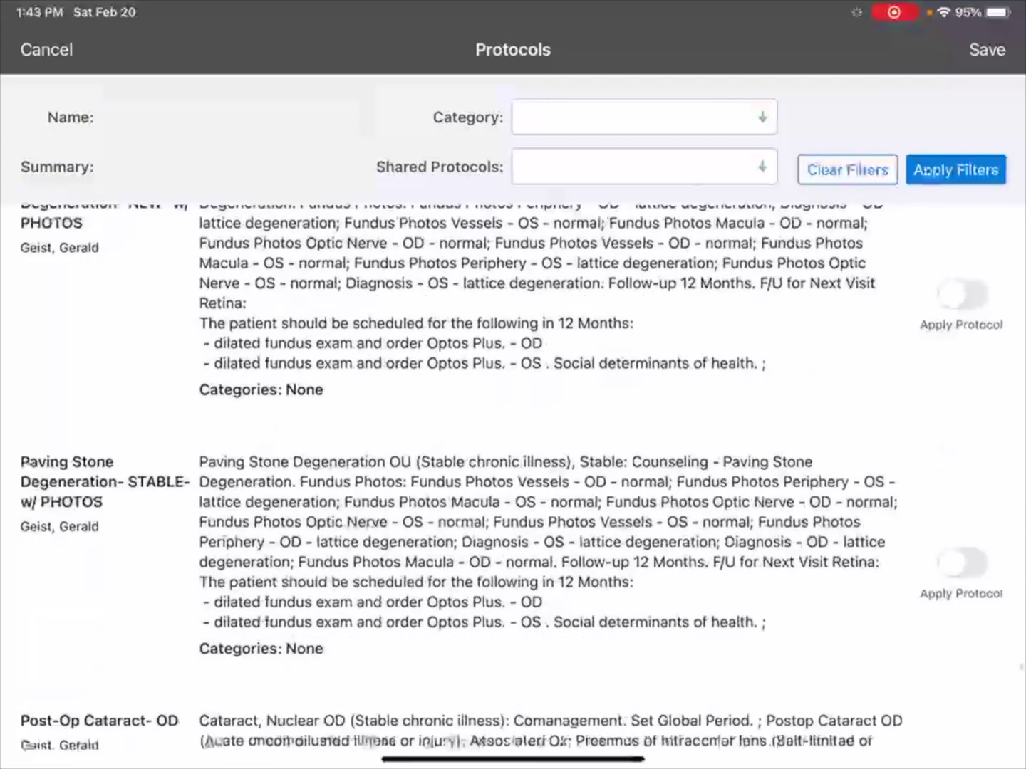
scroll(513, 476, down, 5)
scroll(513, 476, down, 3)
scroll(514, 476, down, 1)
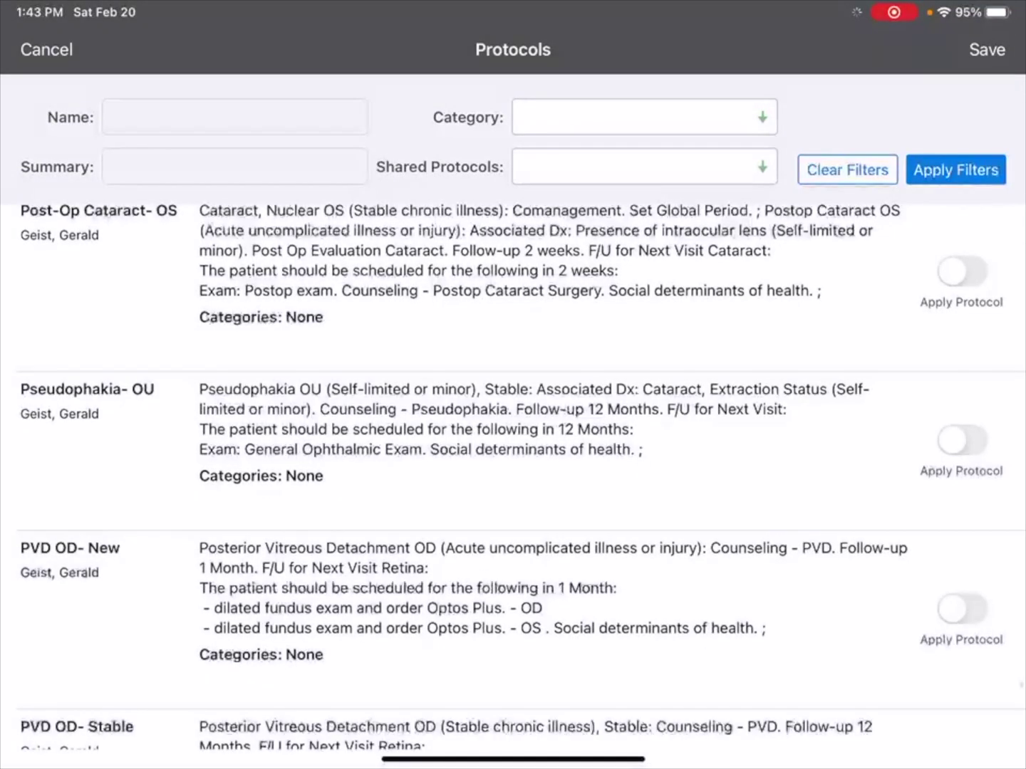
click(962, 440)
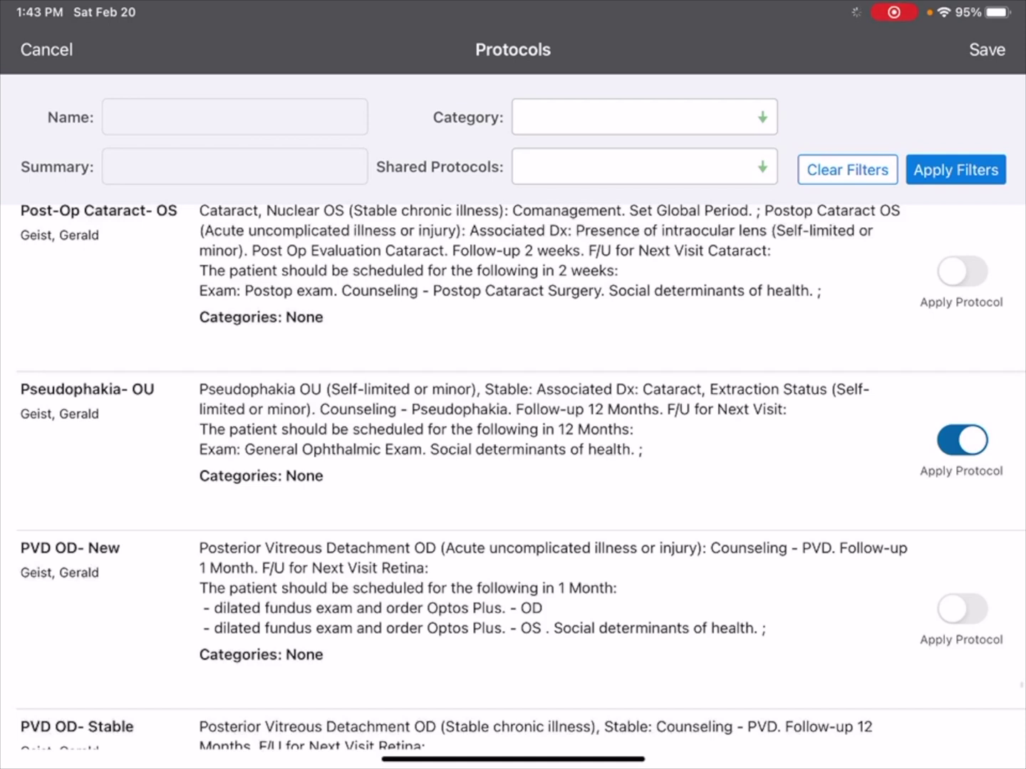
scroll(512, 477, up, 1)
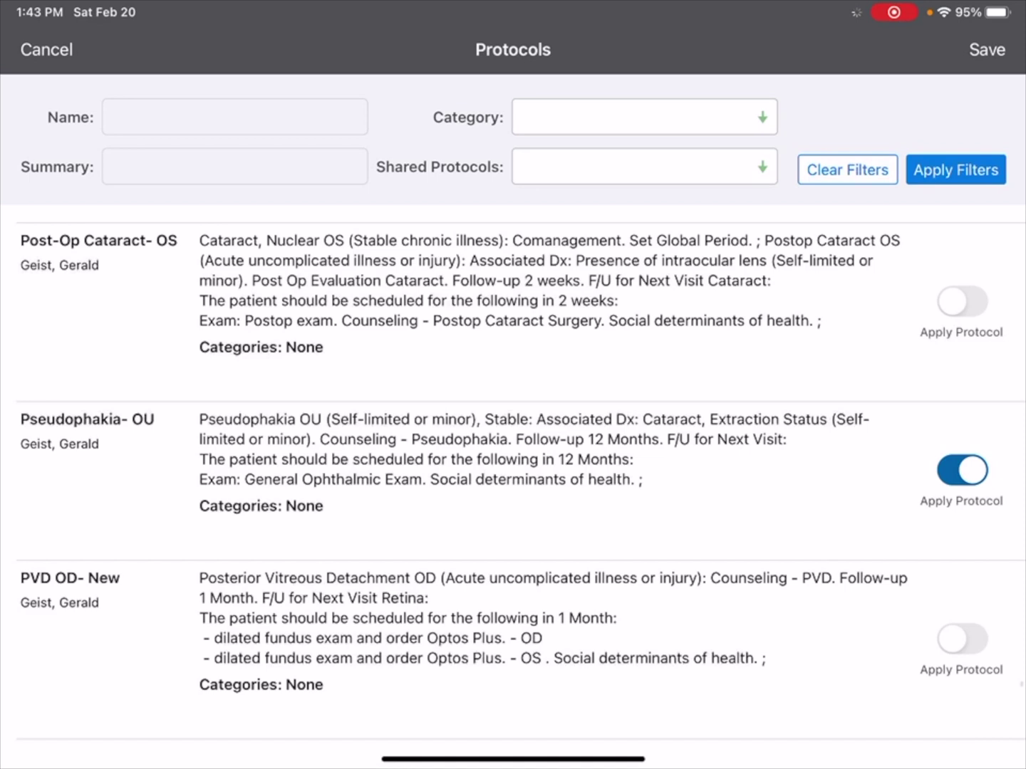
click(986, 49)
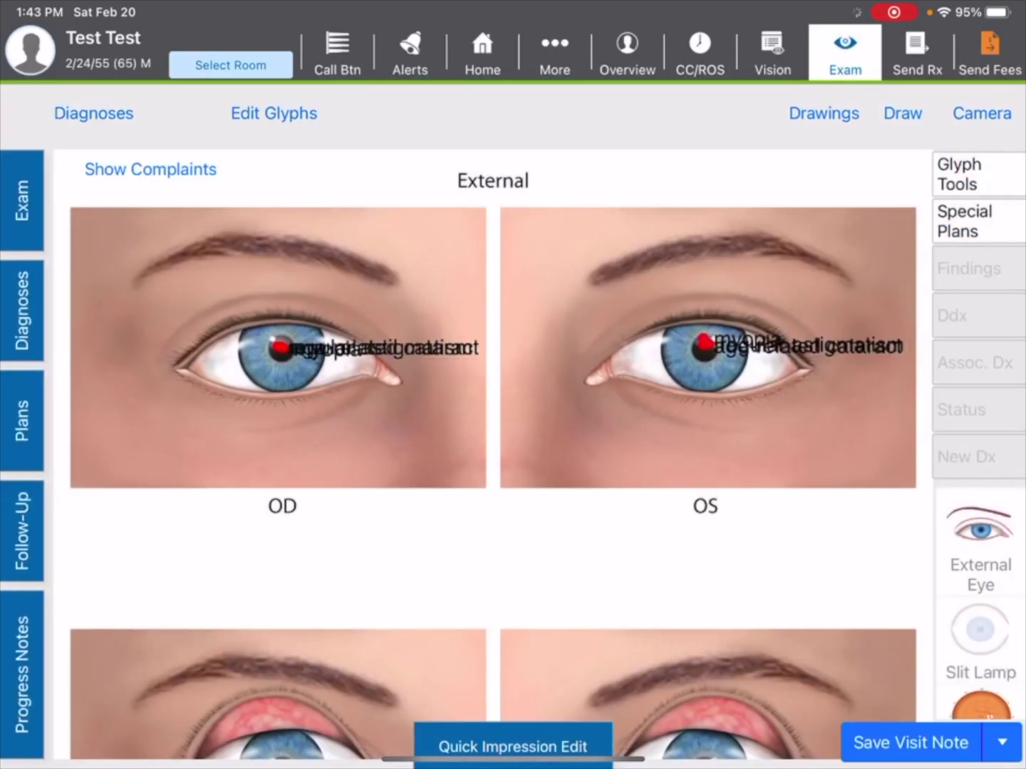
Step: In Quick Impression Edit, delete the three left-eye findings from Age-related Cataract so it applies to OD only
click(513, 746)
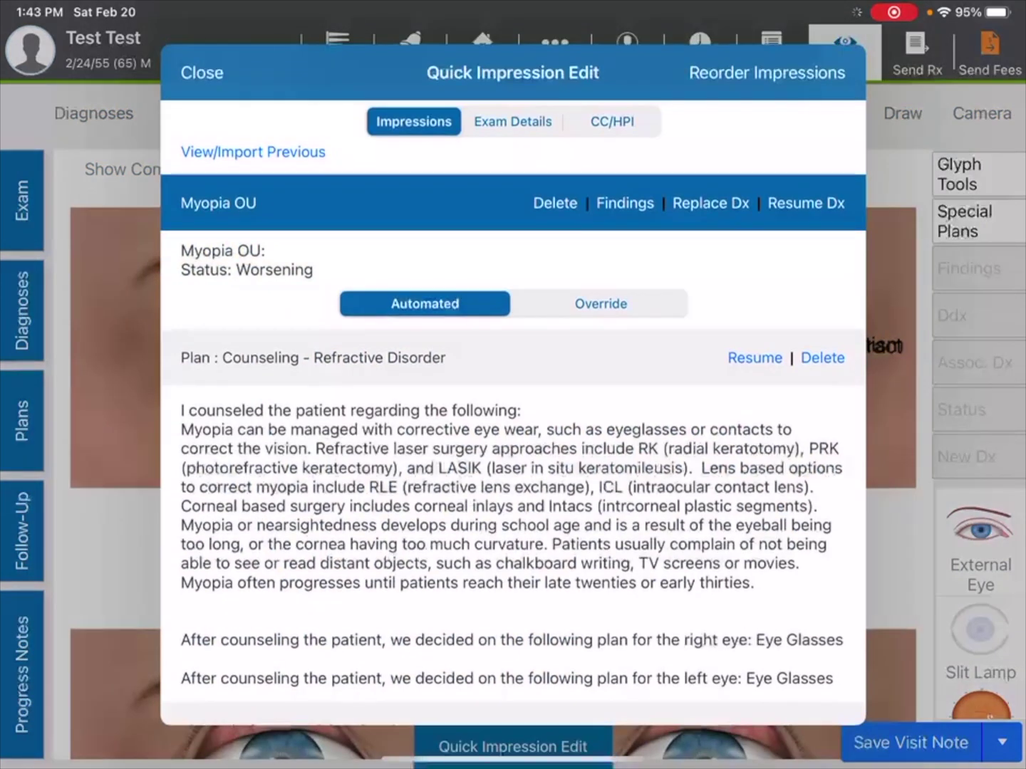
scroll(513, 480, down, 1)
scroll(513, 480, down, 5)
scroll(513, 480, down, 5)
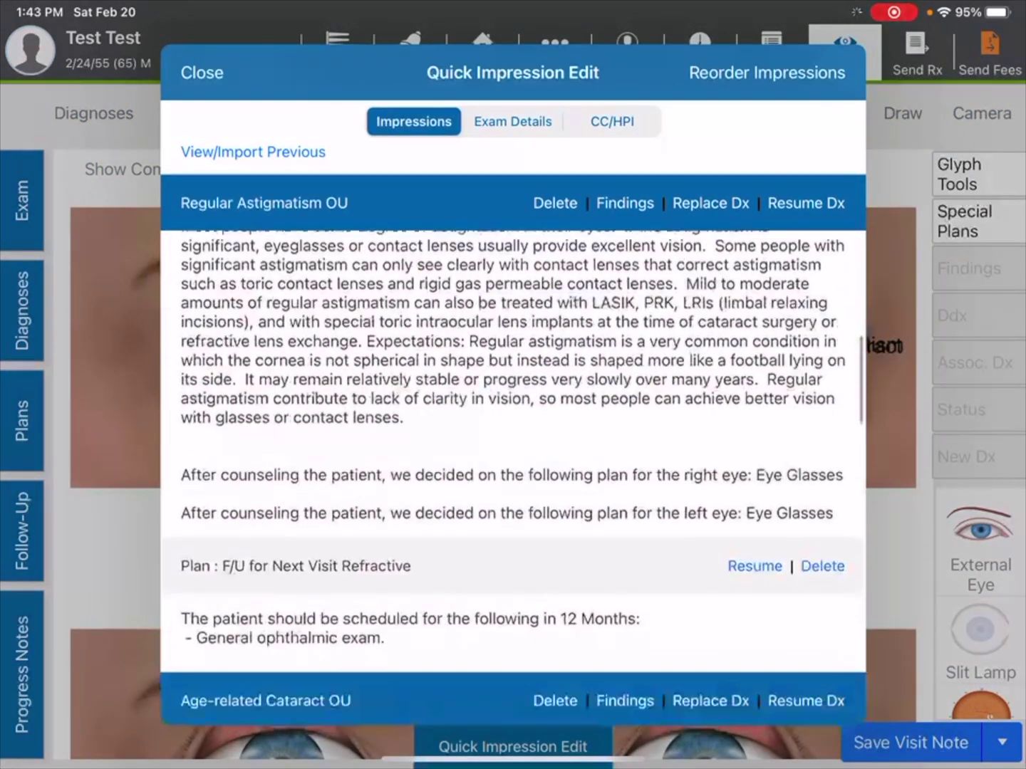
scroll(513, 481, down, 5)
scroll(513, 481, down, 5)
scroll(513, 482, down, 2)
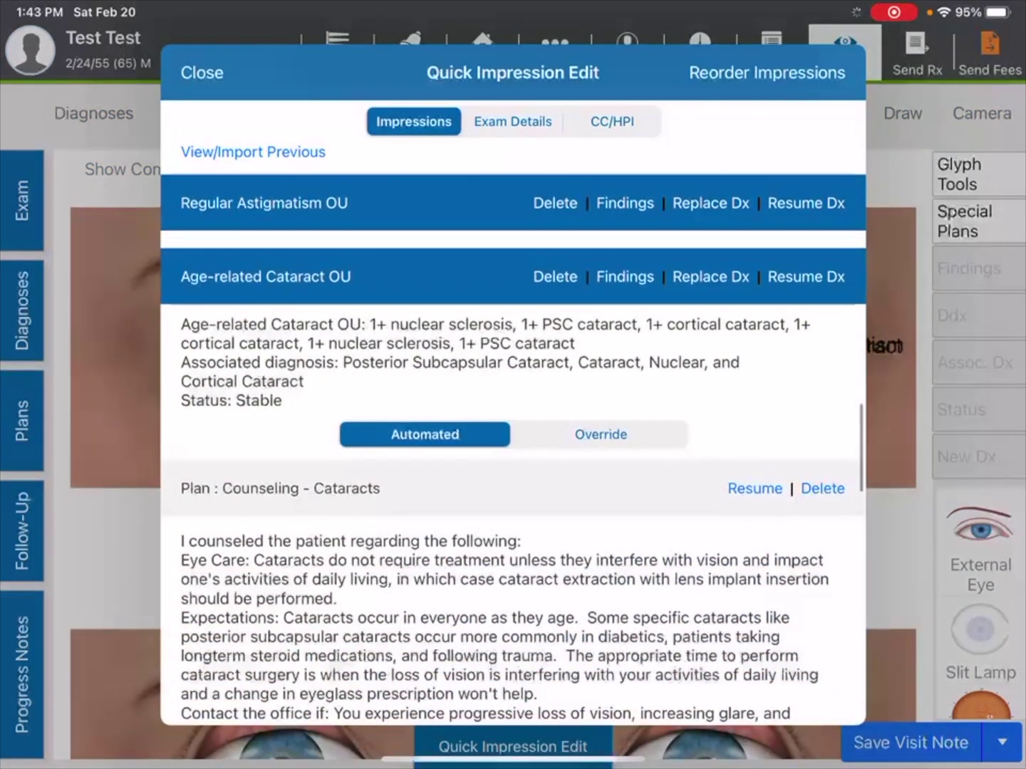
scroll(513, 480, down, 1)
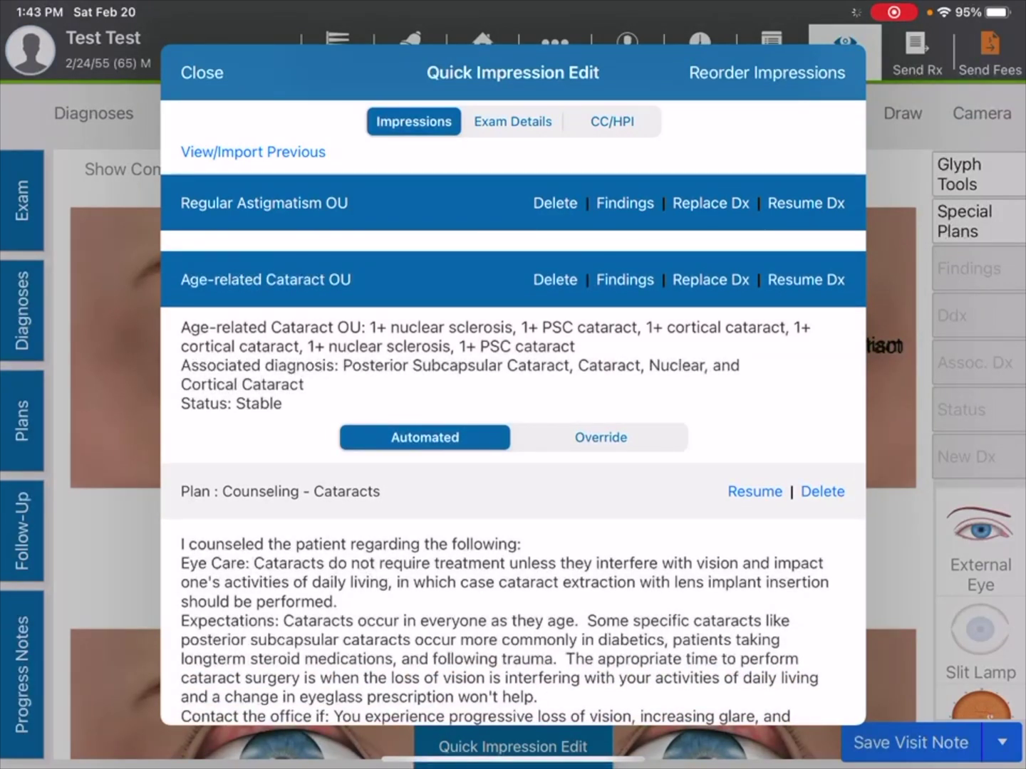
click(626, 279)
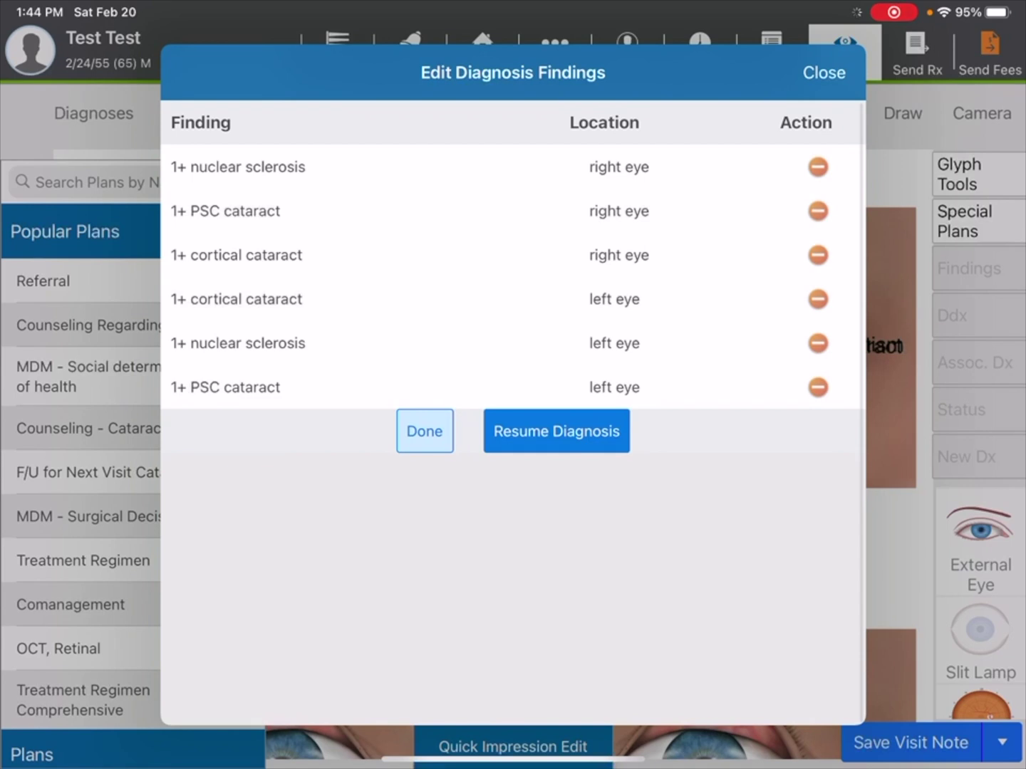
click(818, 387)
click(818, 342)
click(817, 299)
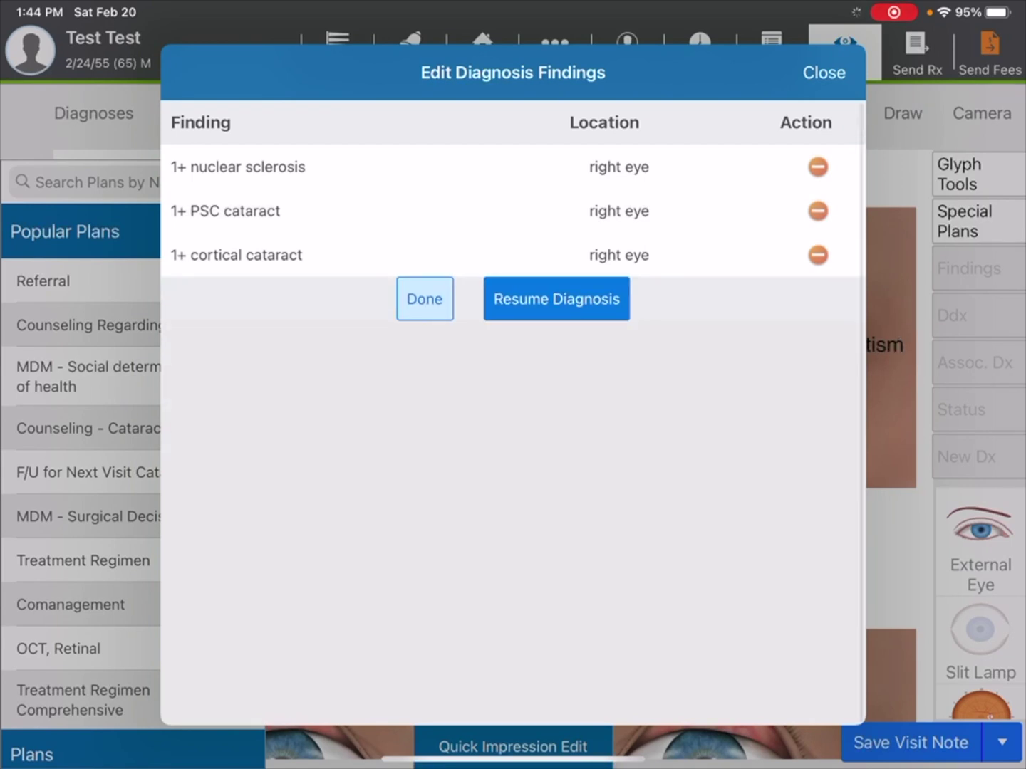
click(424, 298)
Step: Delete the right-eye well-centered PCIOL finding from Pseudophakia so it applies to OS only, then save the exam
click(512, 747)
scroll(512, 400, down, 5)
scroll(513, 400, down, 5)
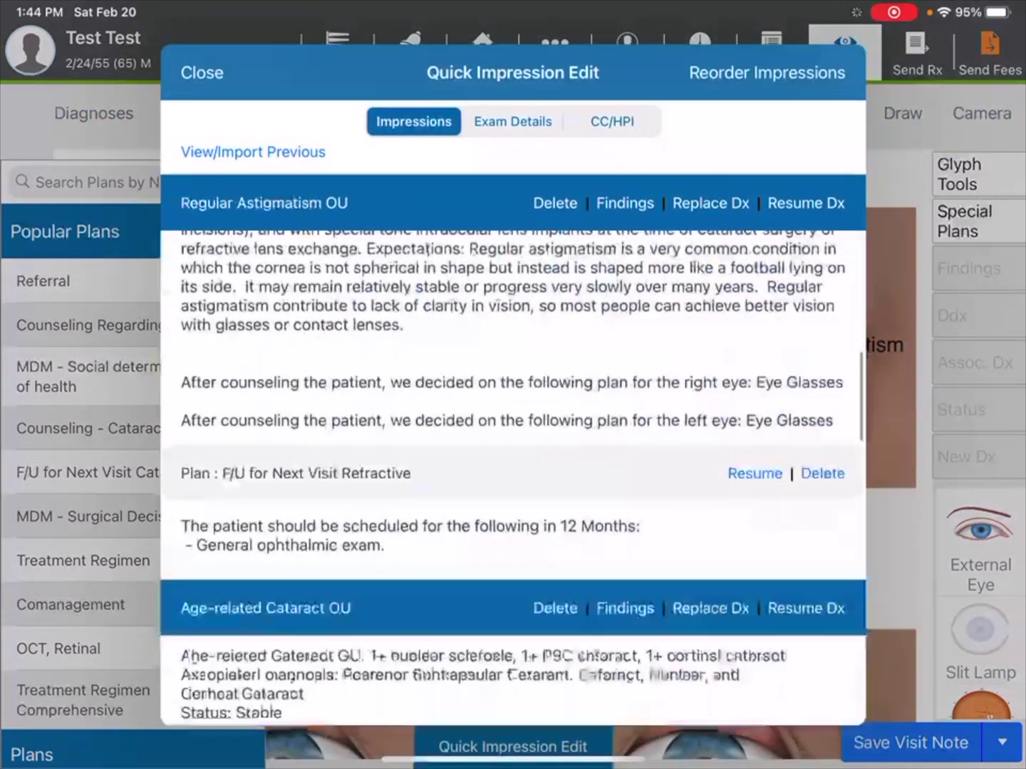
scroll(512, 401, down, 5)
scroll(513, 401, down, 5)
scroll(512, 400, down, 5)
scroll(513, 401, down, 3)
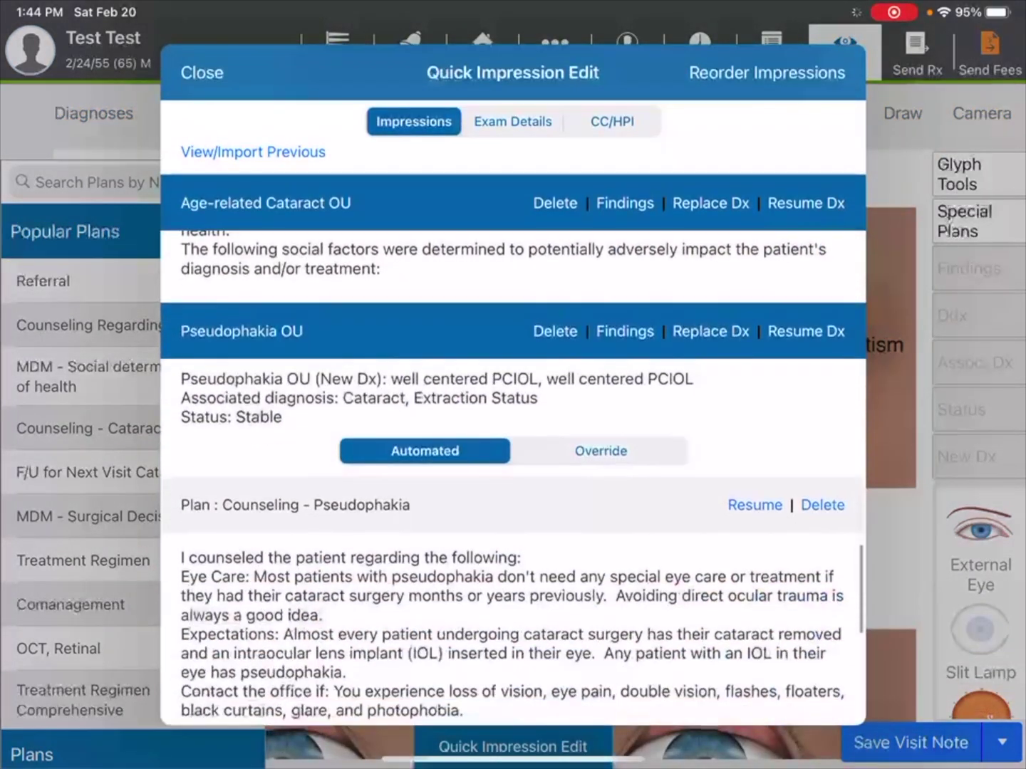
click(625, 331)
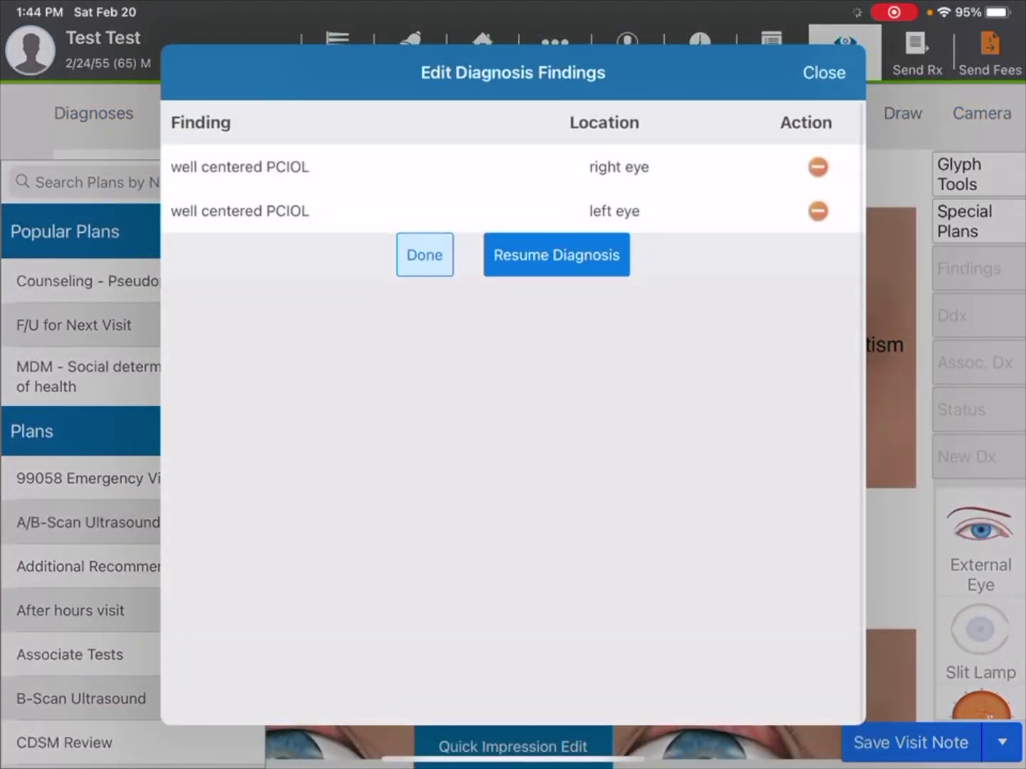
click(817, 167)
click(424, 210)
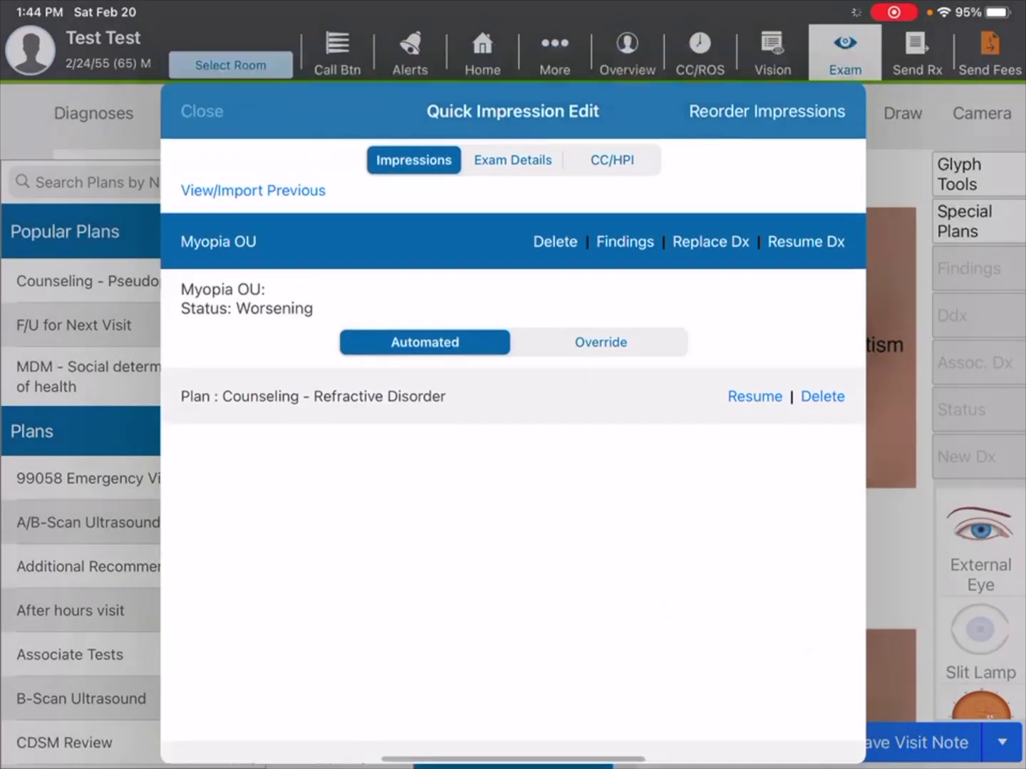
click(202, 112)
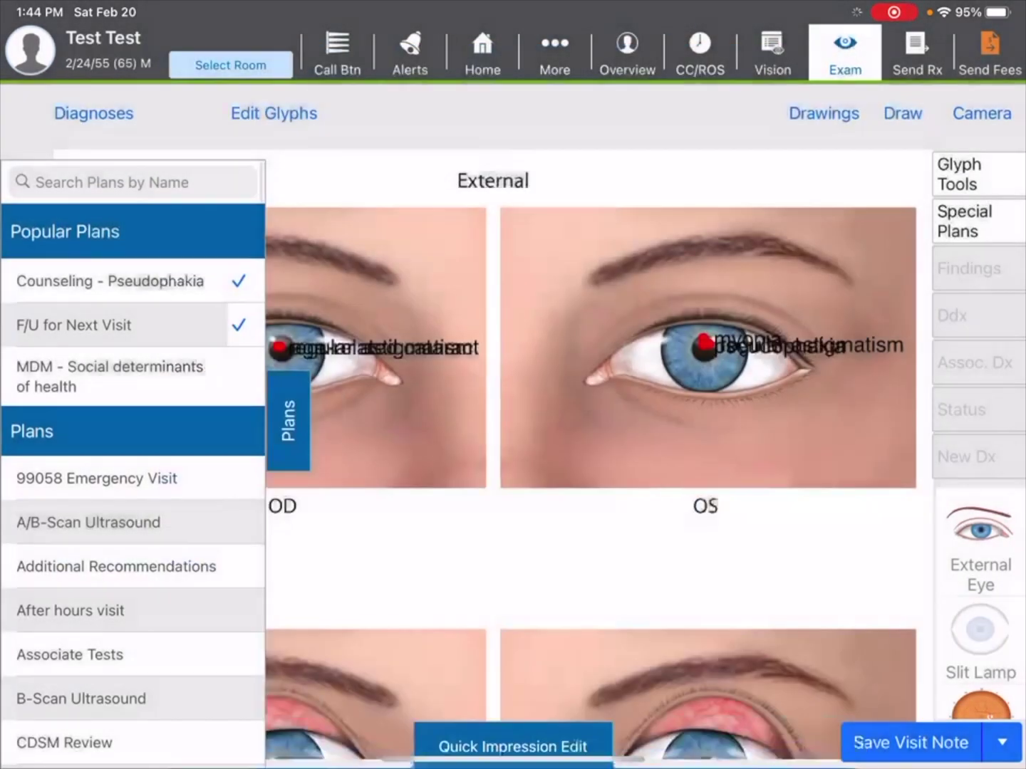
click(626, 52)
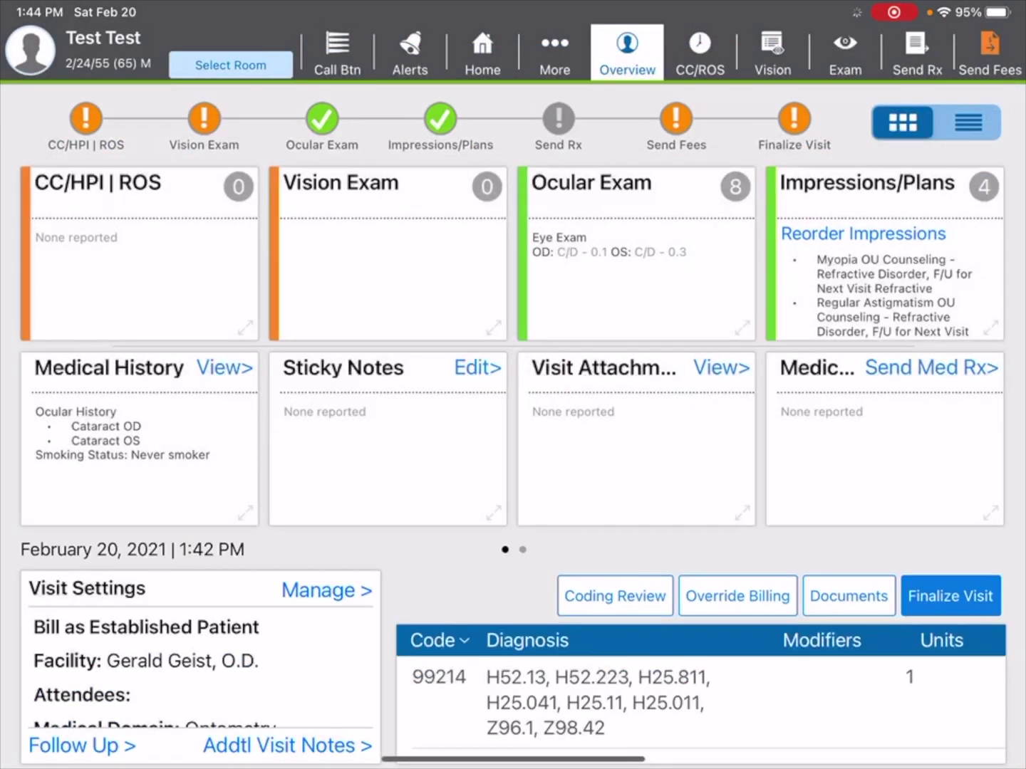
Step: Reorder impressions to Age-related Cataract OD first and Pseudophakia OS second, and save the order
click(854, 234)
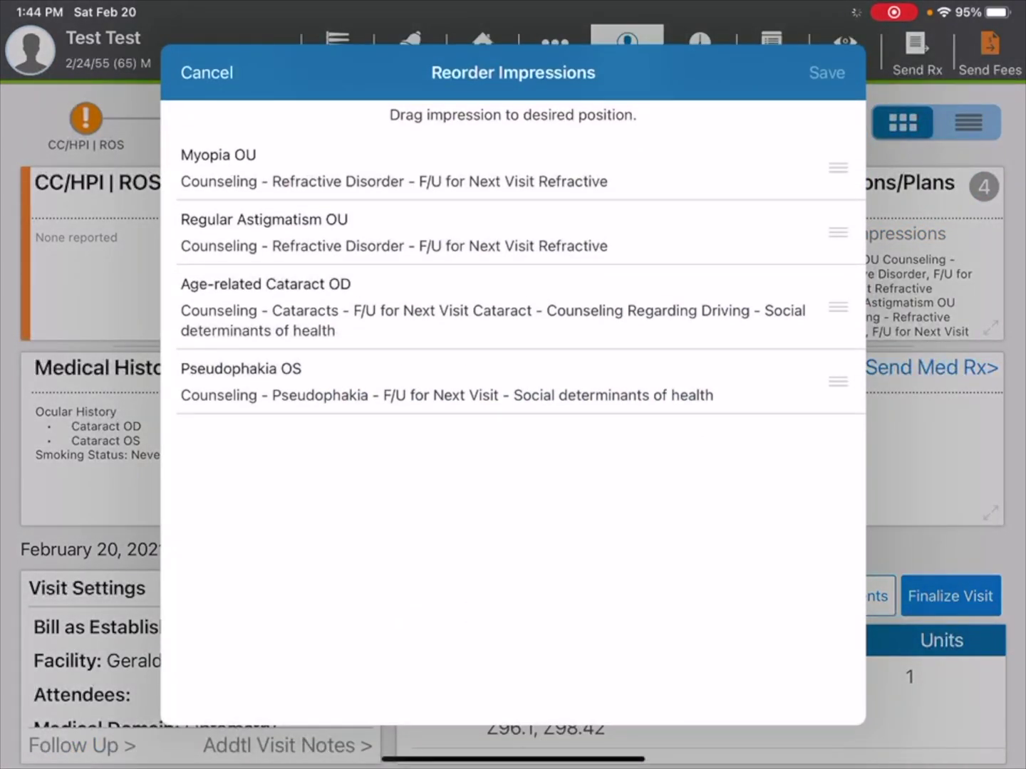
drag(838, 307, 839, 178)
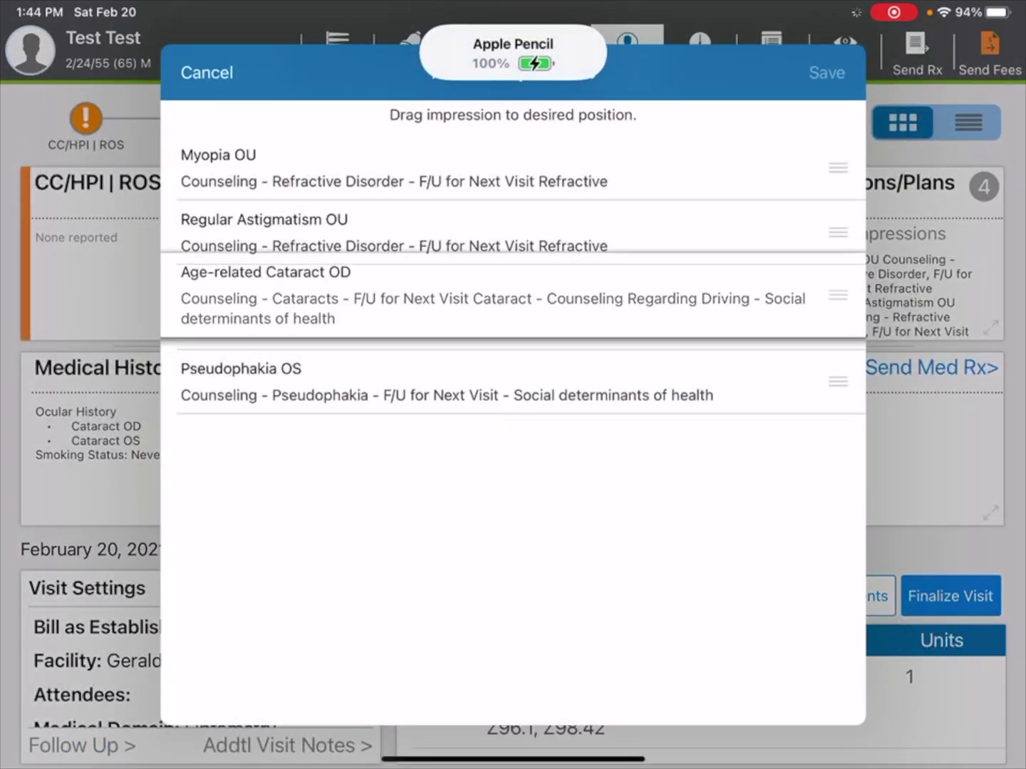
drag(838, 381, 838, 253)
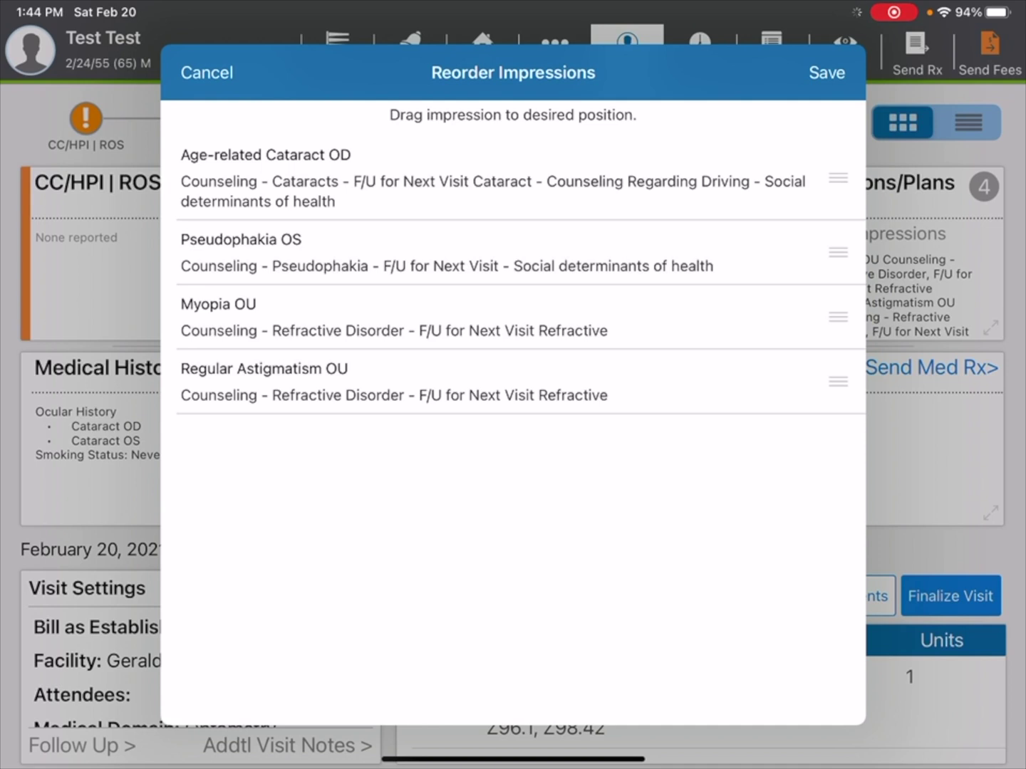
click(826, 73)
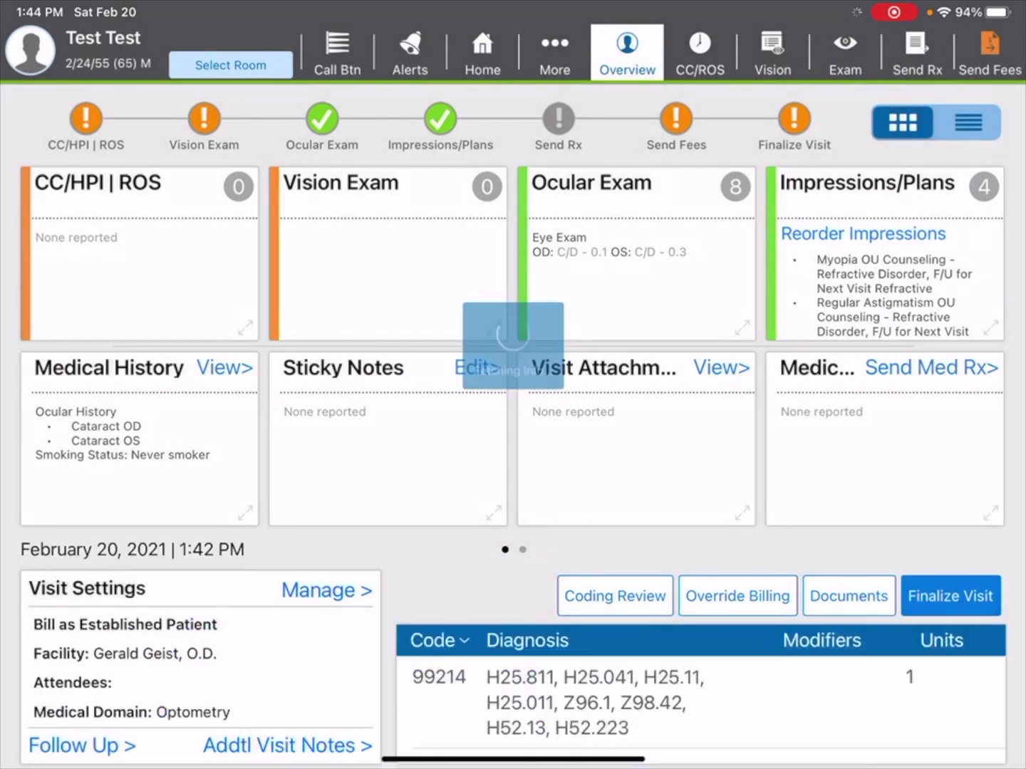